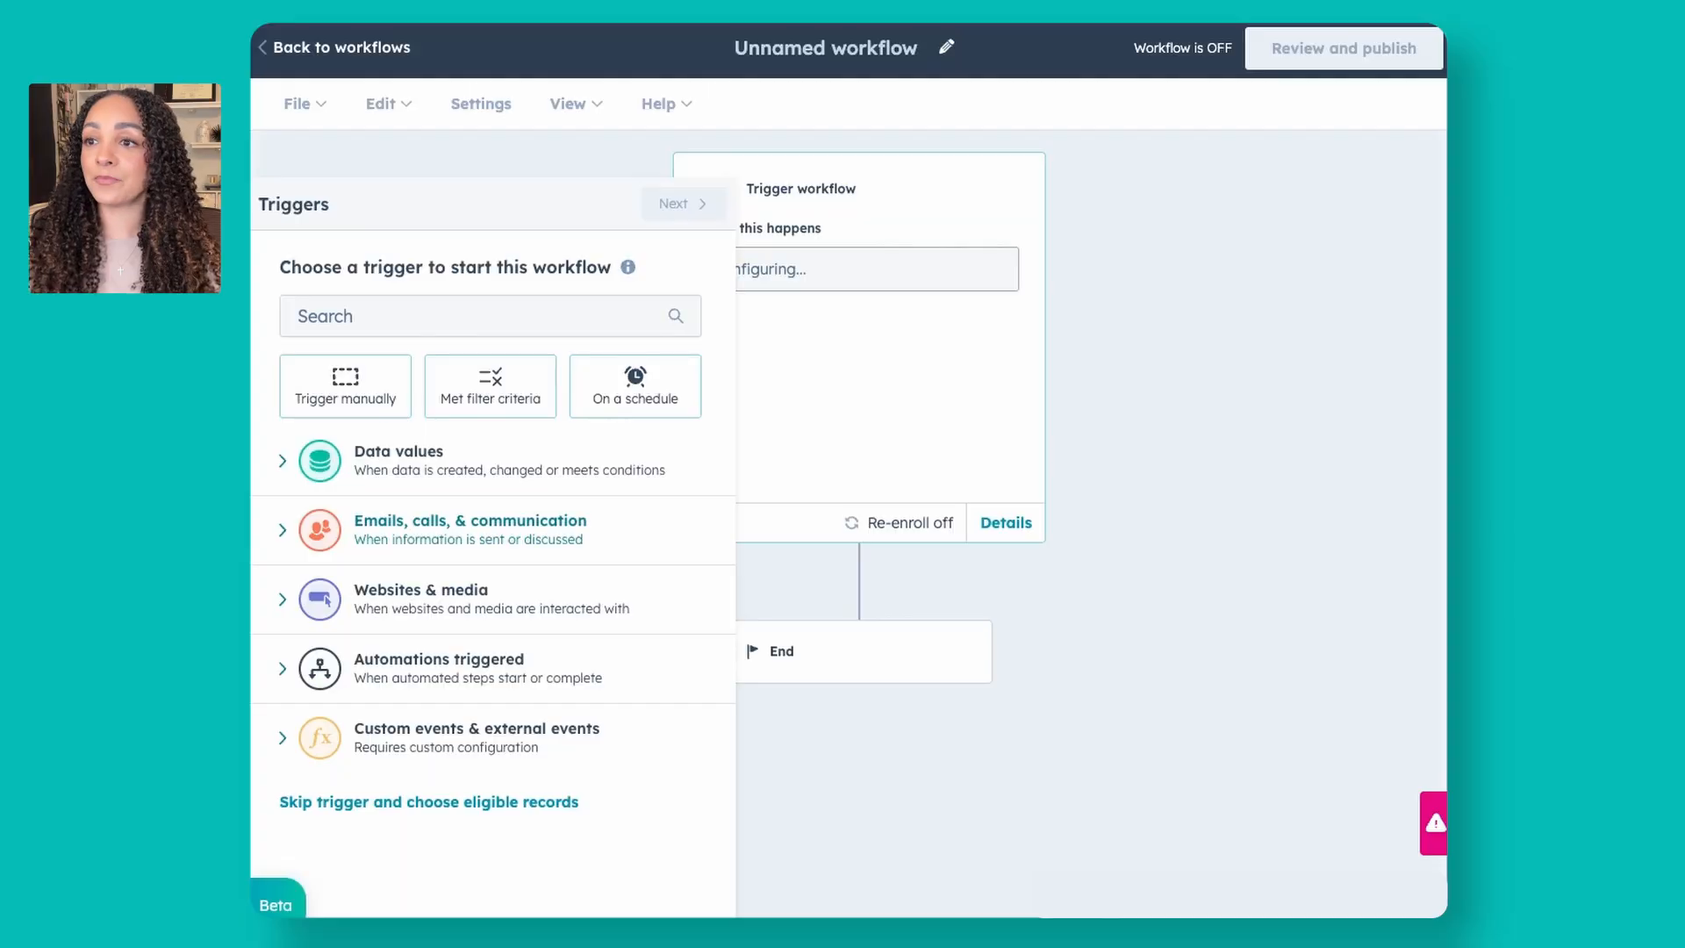
Step: Set the workflow to start when a User record is created, and continue to the eligible records conditions
{"action": "left_click", "coordinate": [333, 478]}
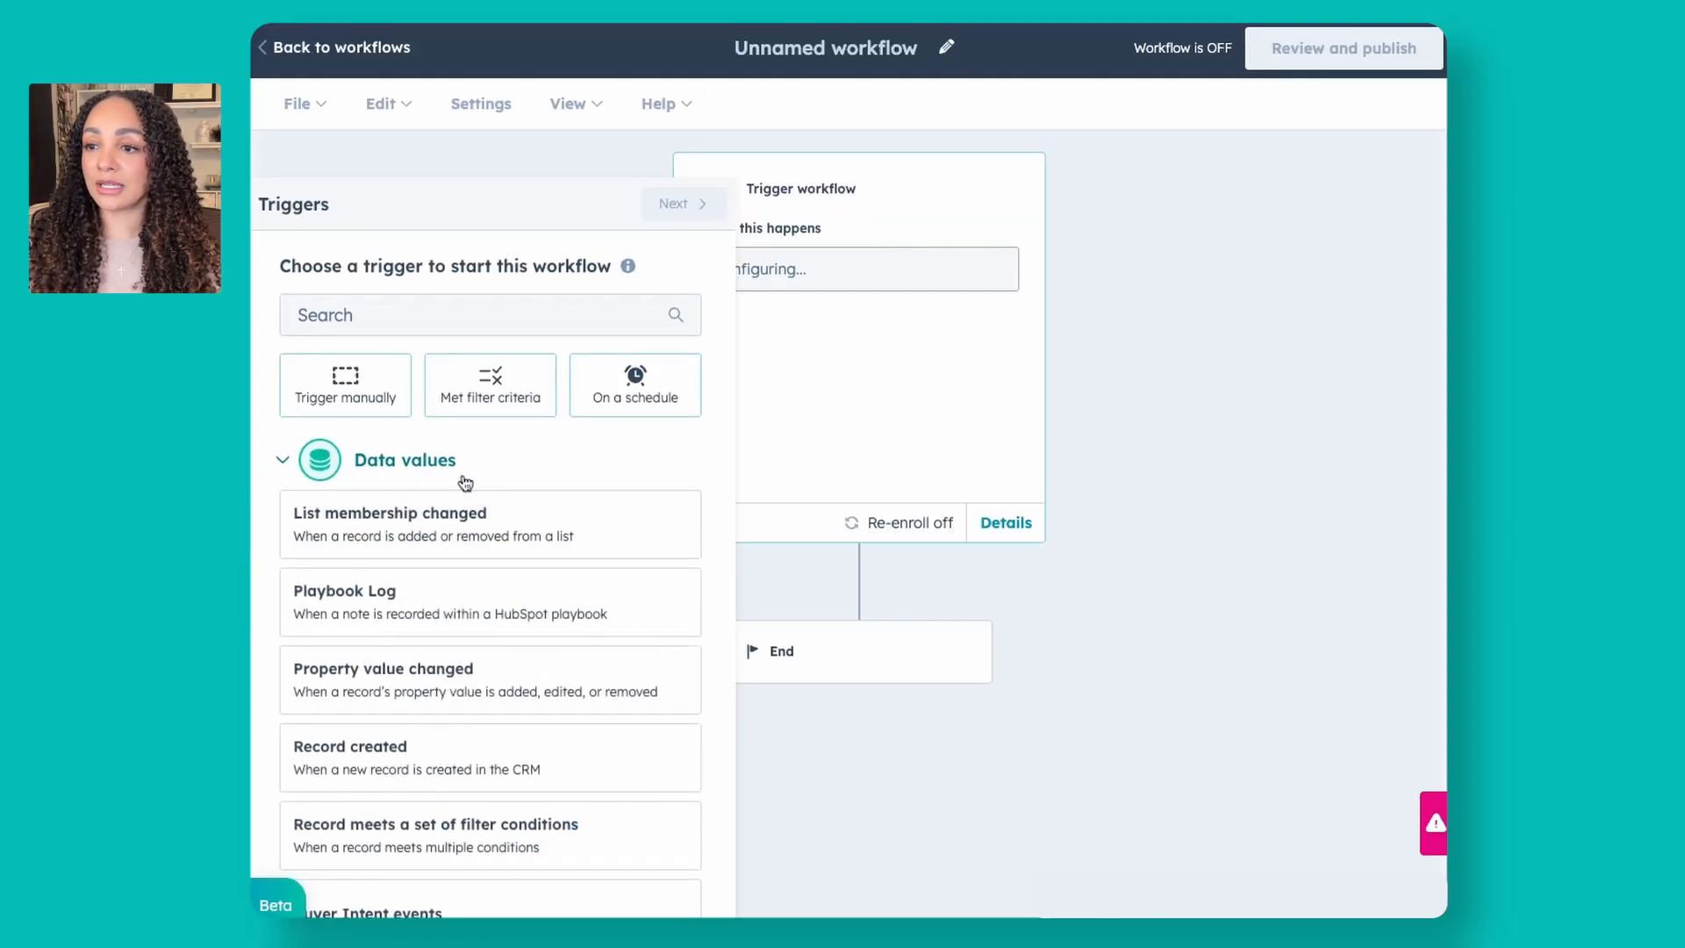
{"action": "scroll", "coordinate": [464, 485], "scroll_direction": "down", "scroll_amount": 2}
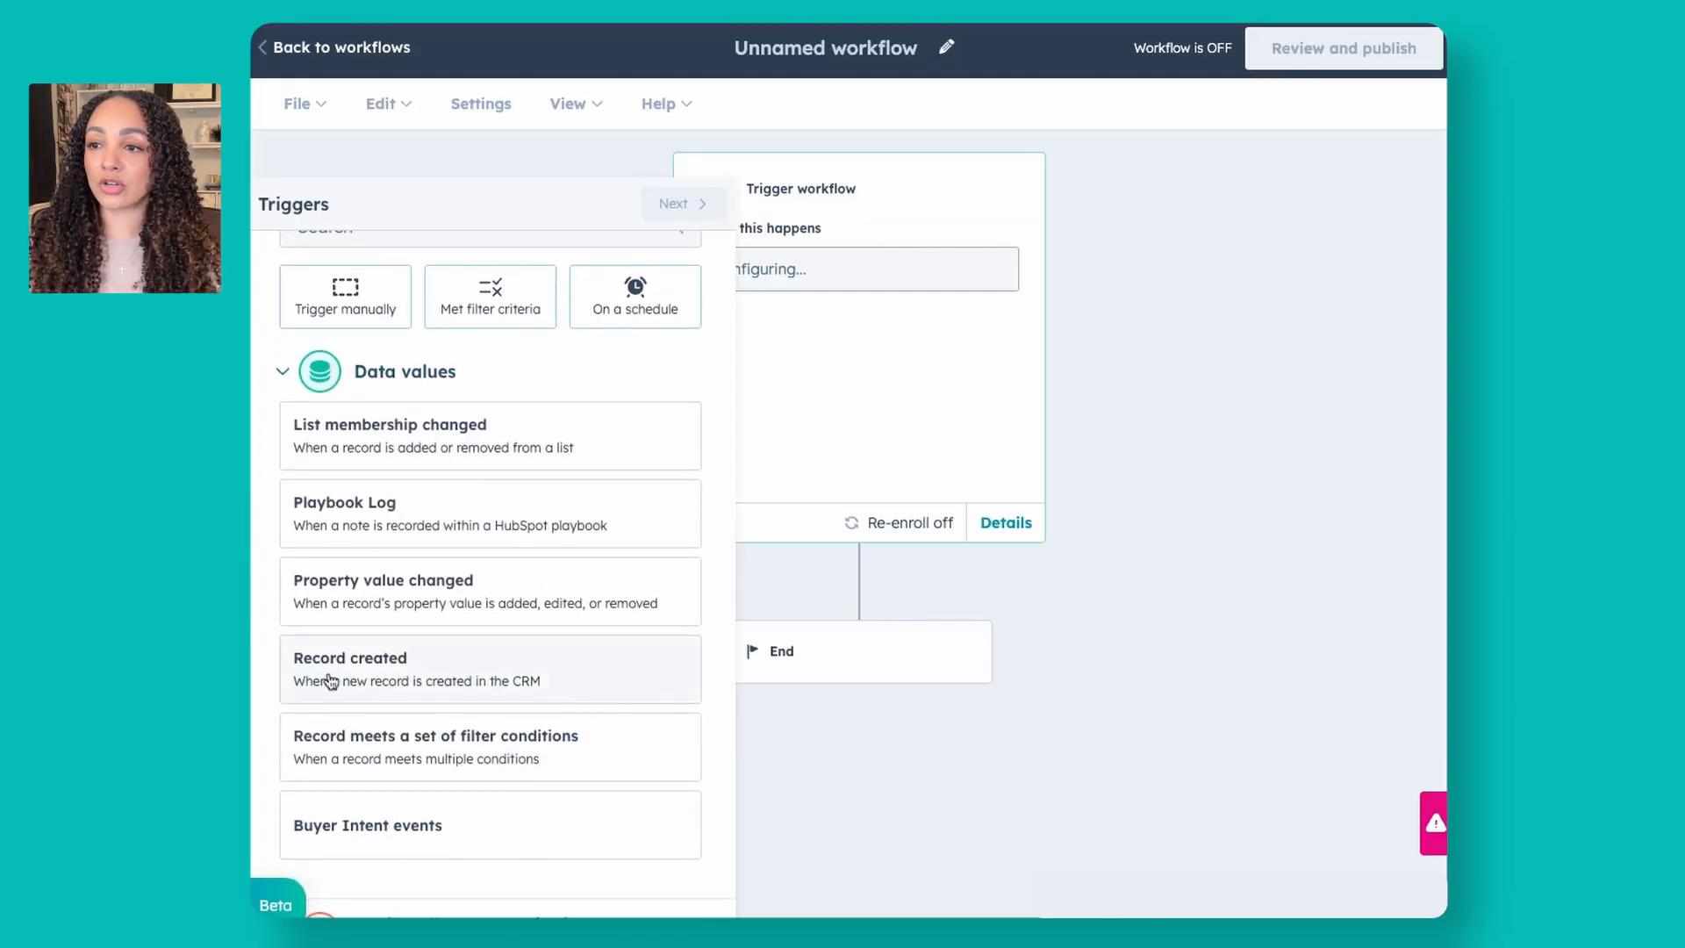
{"action": "left_click", "coordinate": [444, 677]}
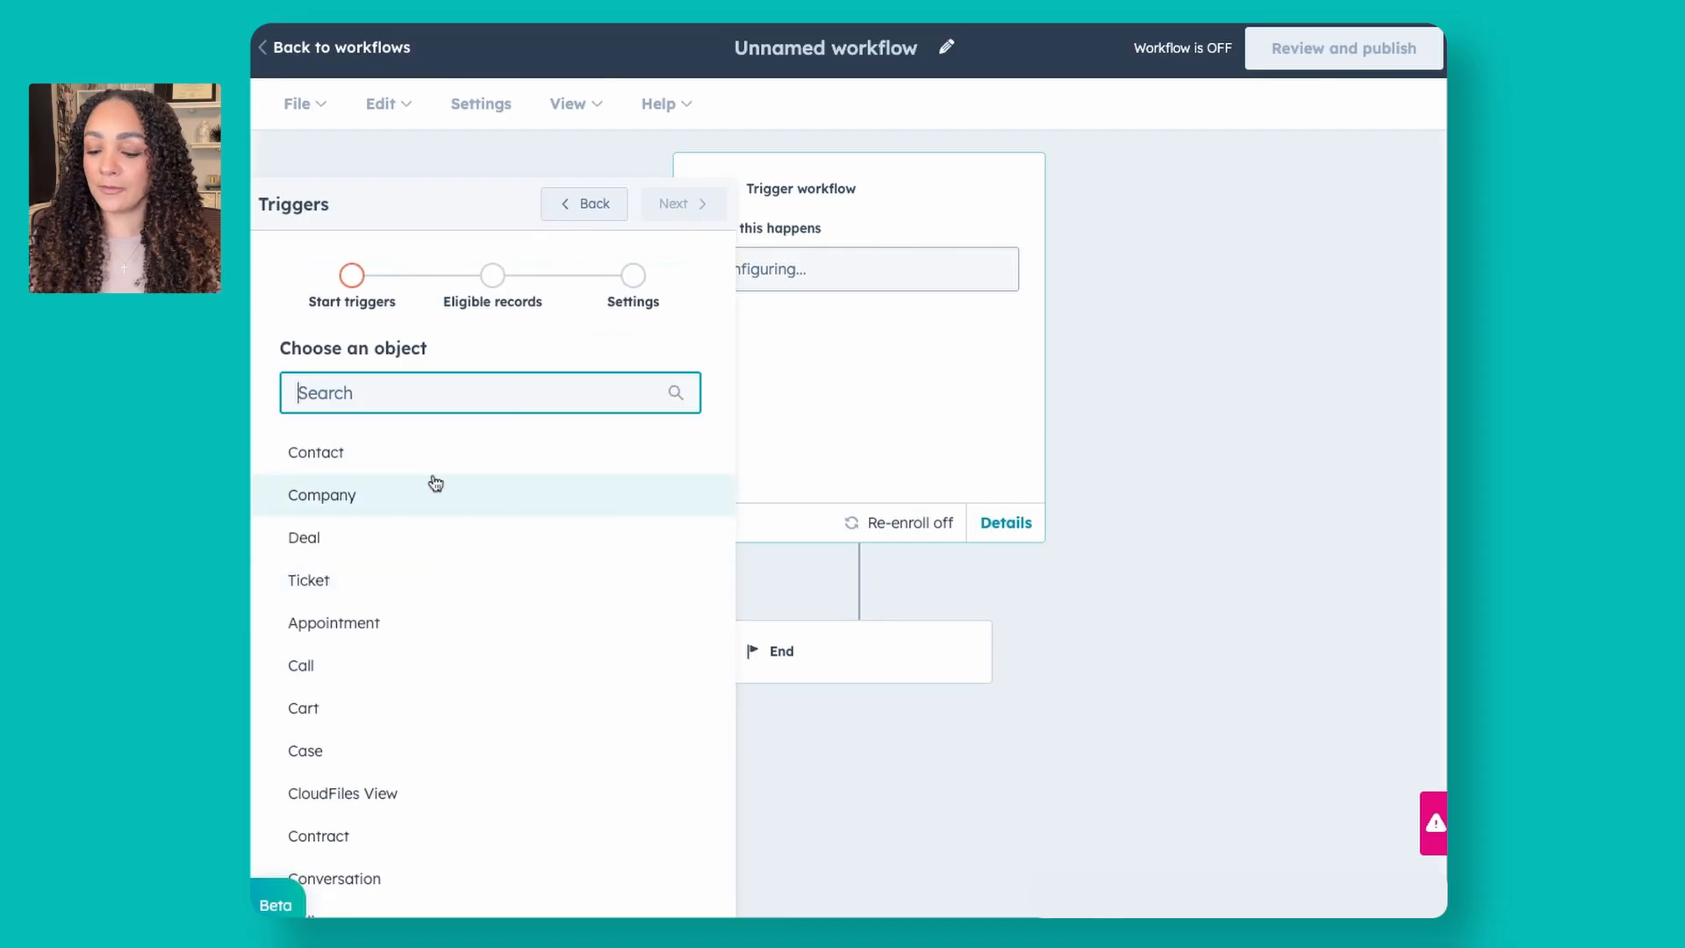
{"action": "type", "text": "user"}
{"action": "left_click", "coordinate": [318, 464]}
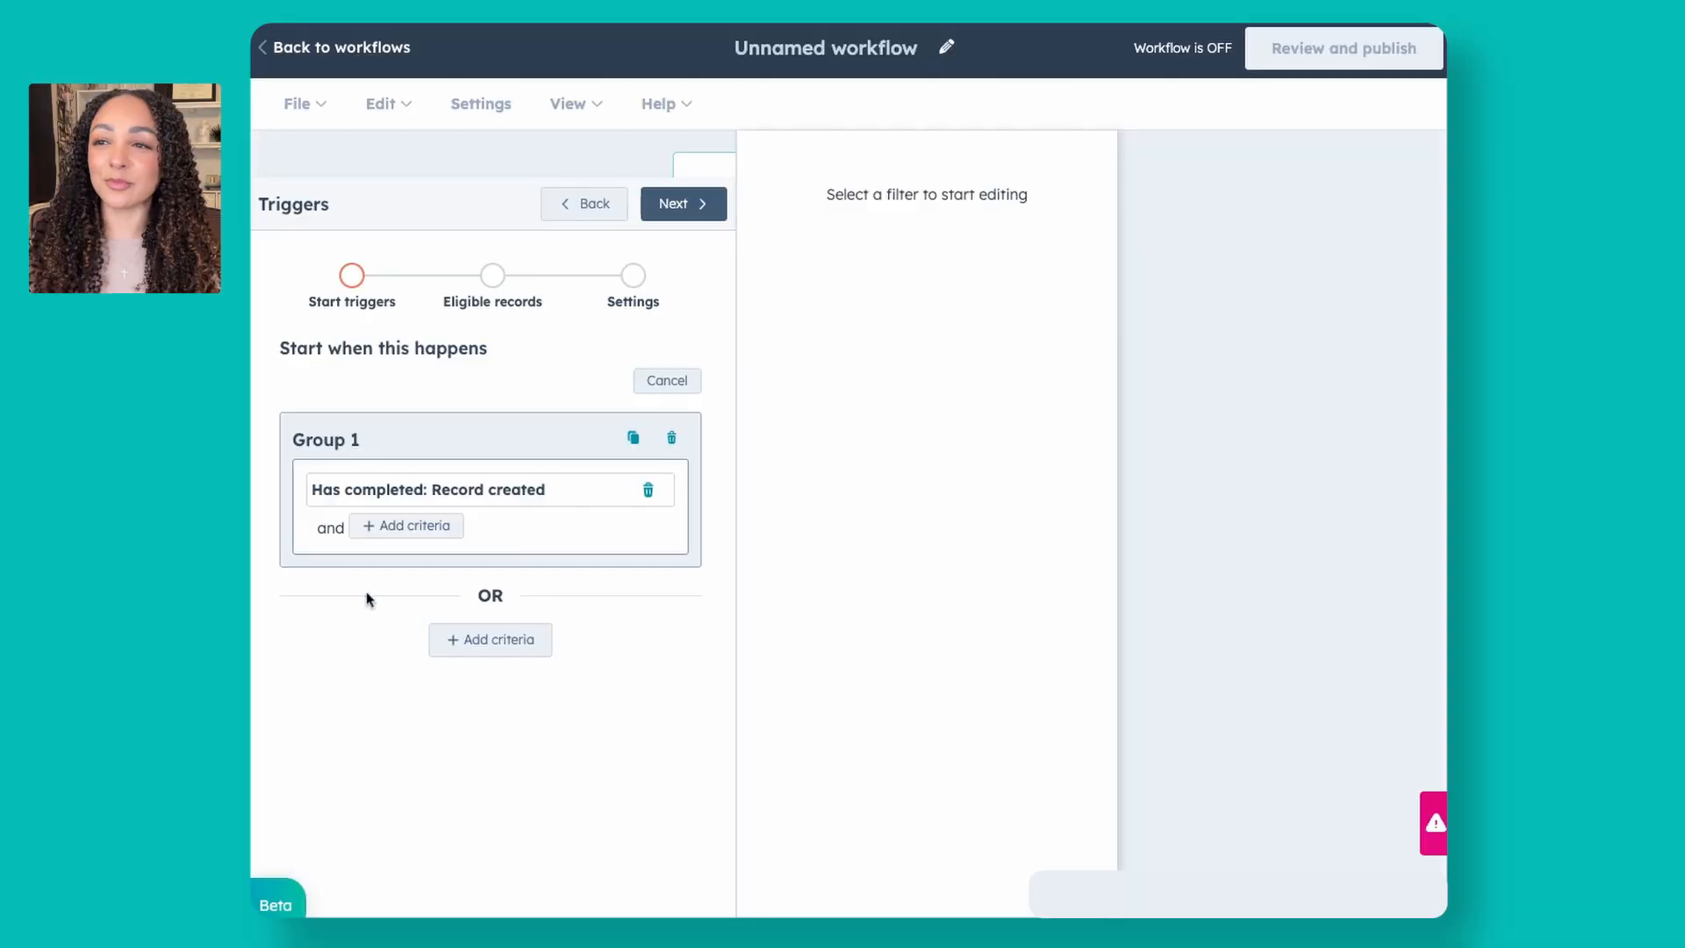
{"action": "left_click", "coordinate": [489, 642]}
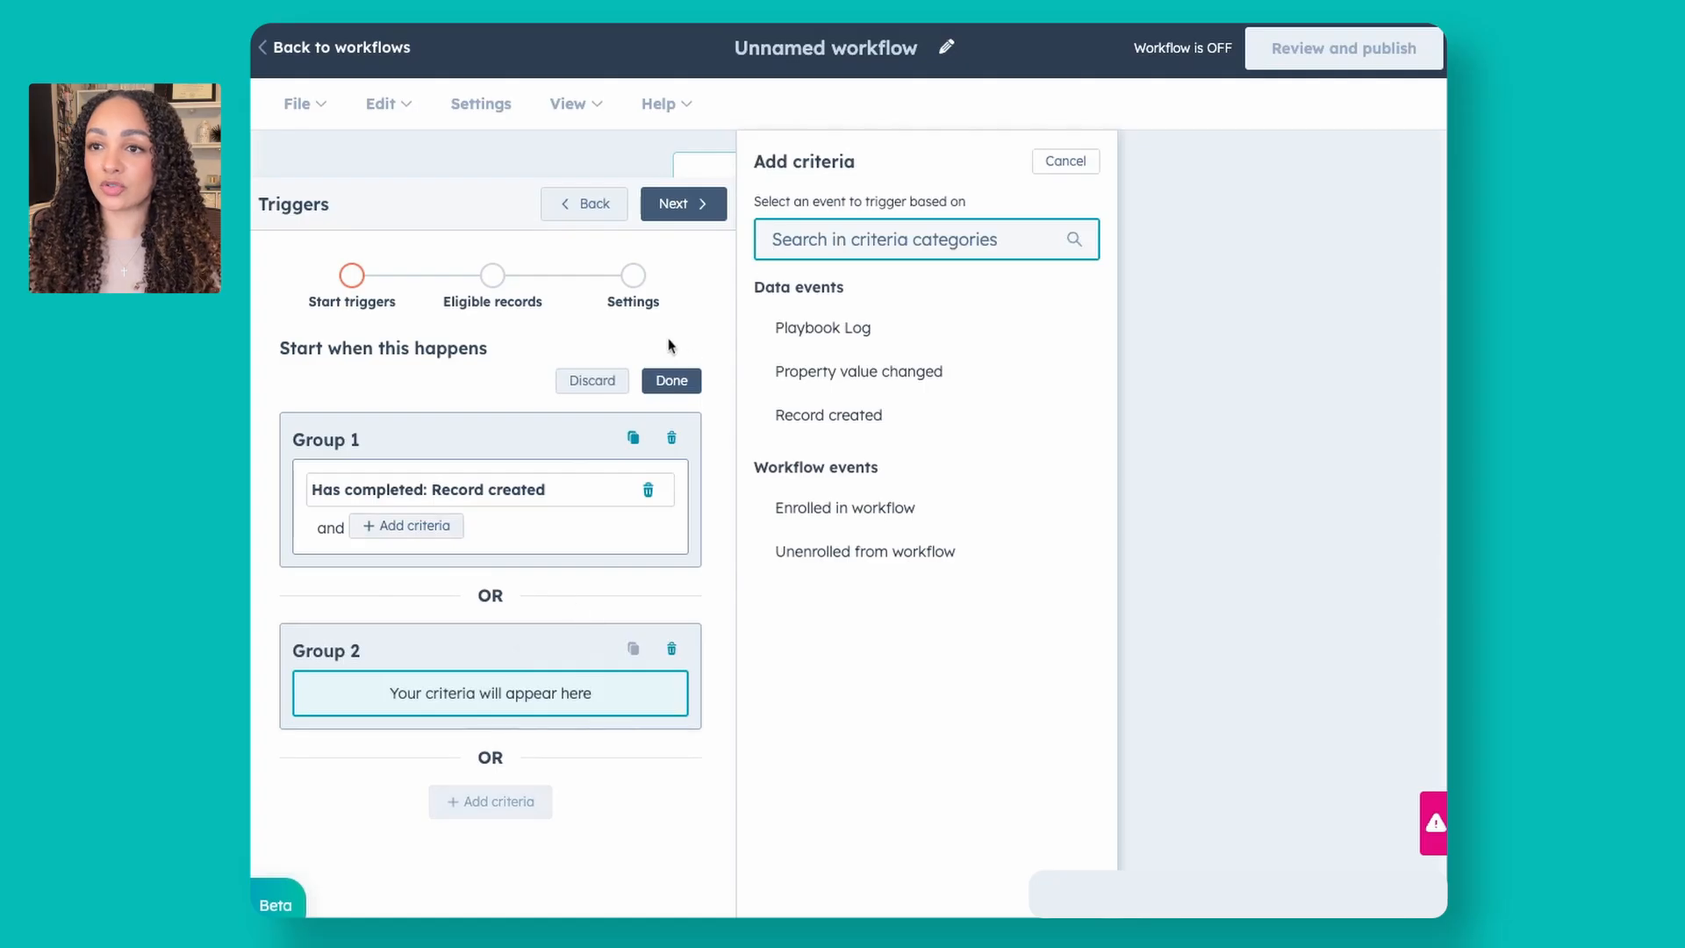
{"action": "left_click", "coordinate": [671, 381]}
{"action": "left_click", "coordinate": [706, 210]}
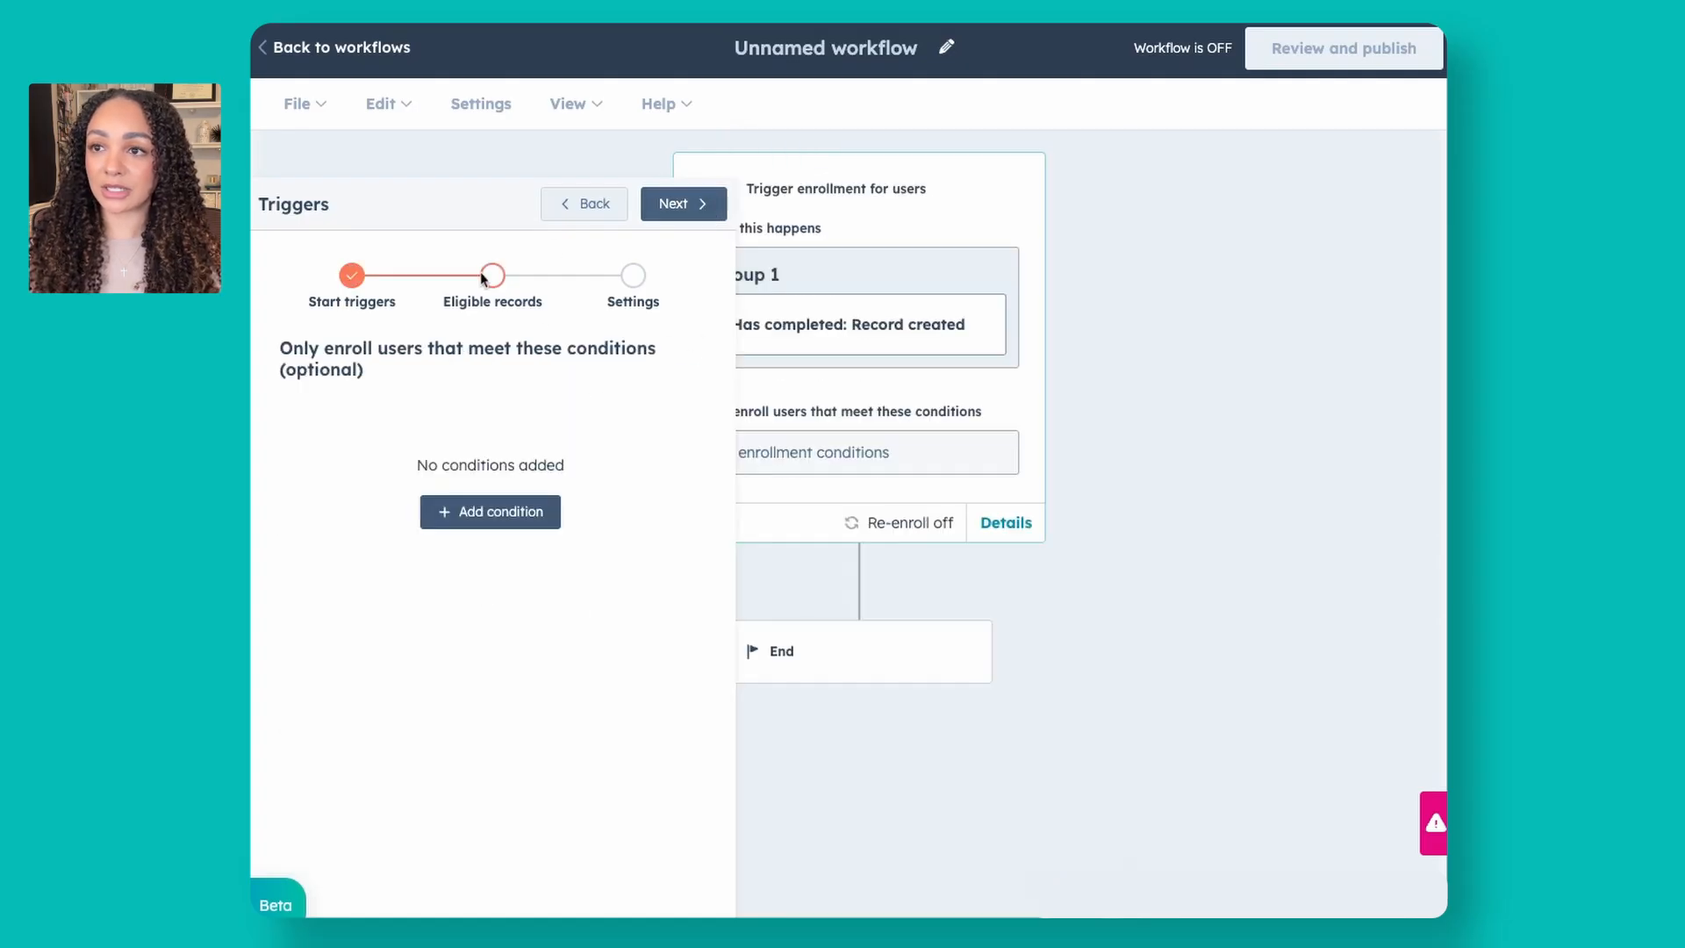
Step: Limit enrollment to users whose Main Team is any of the first listed team, and save the trigger without re-enrollment
{"action": "left_click", "coordinate": [499, 507]}
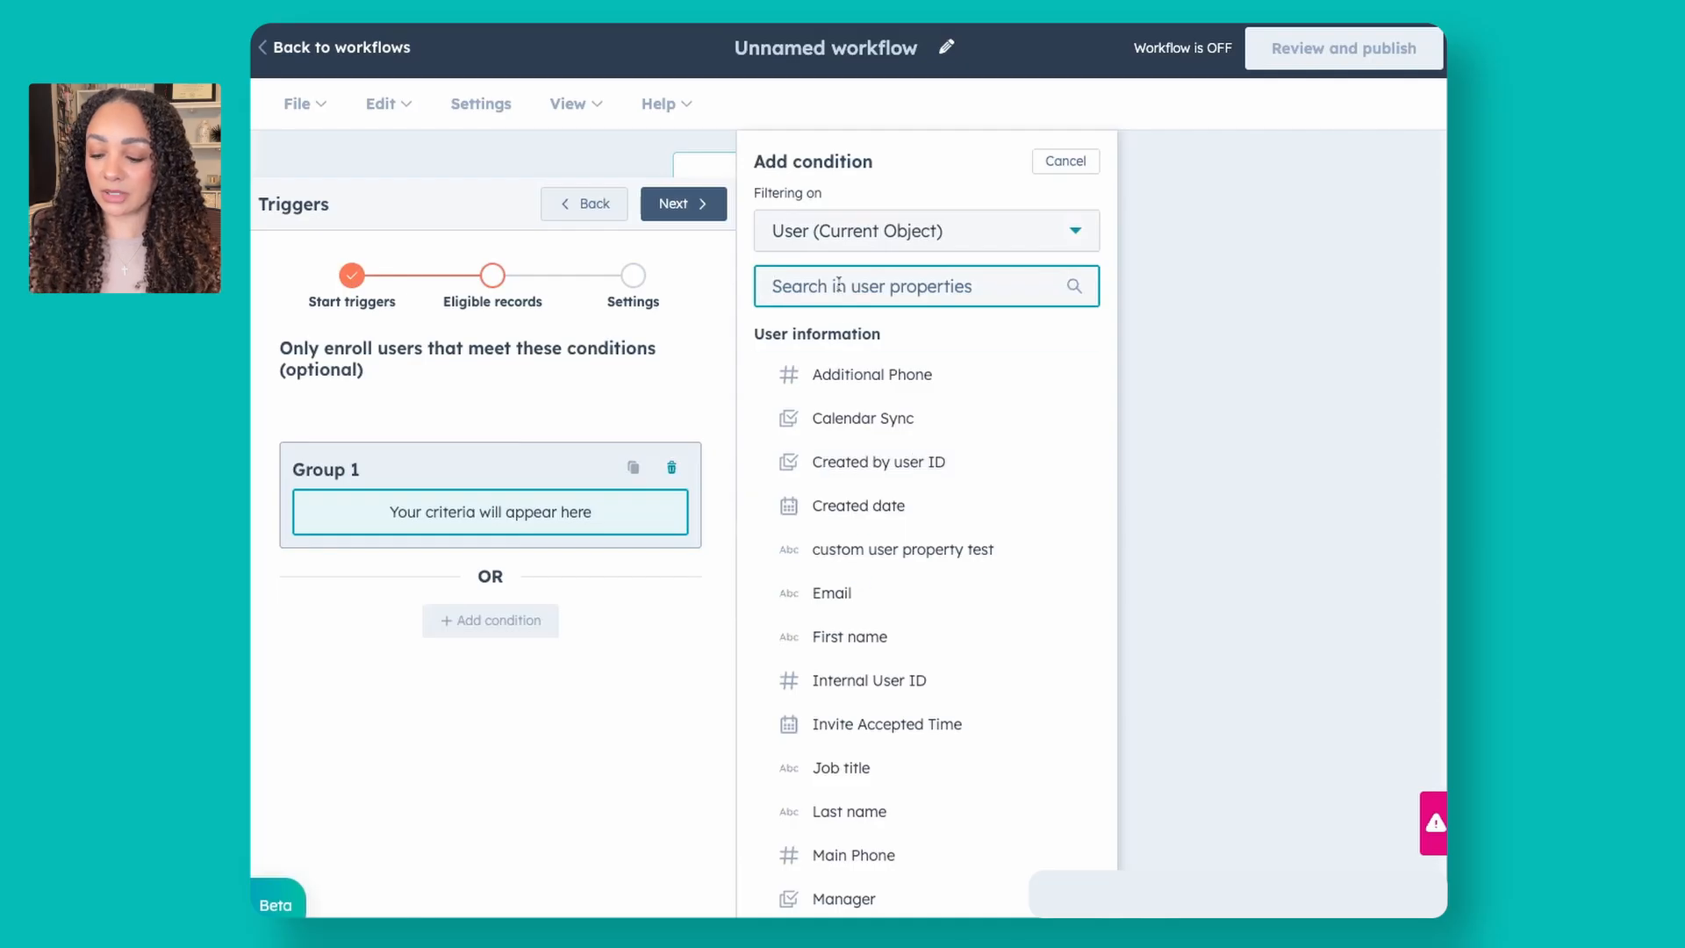
{"action": "type", "text": "team"}
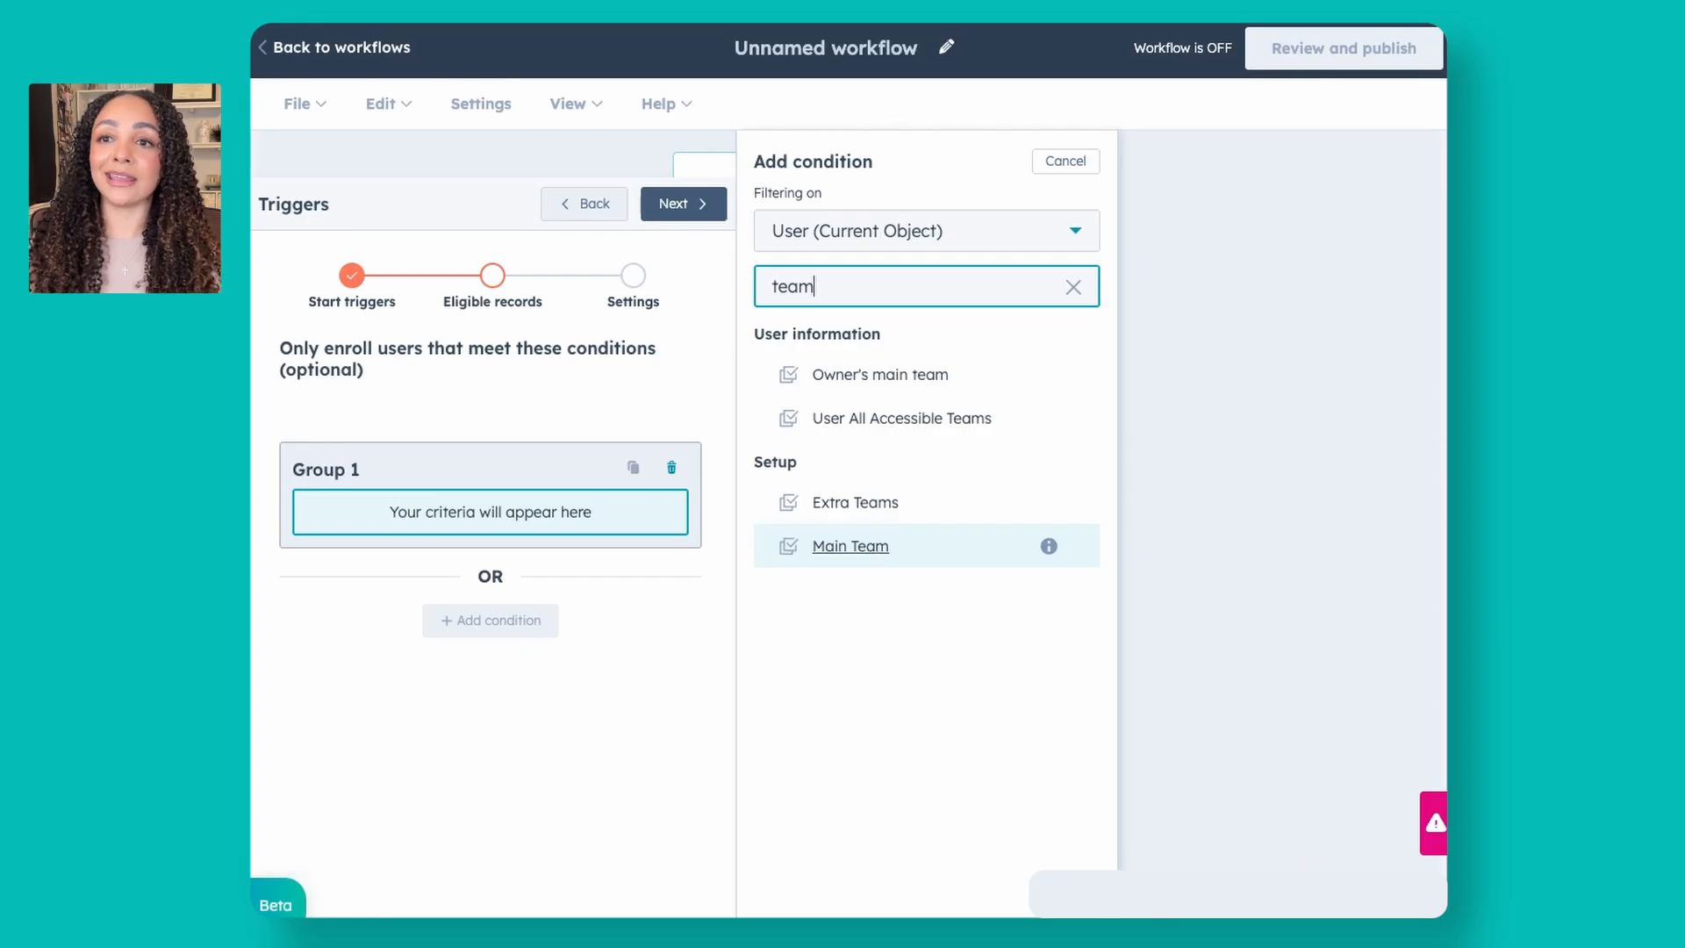
{"action": "left_click", "coordinate": [850, 546]}
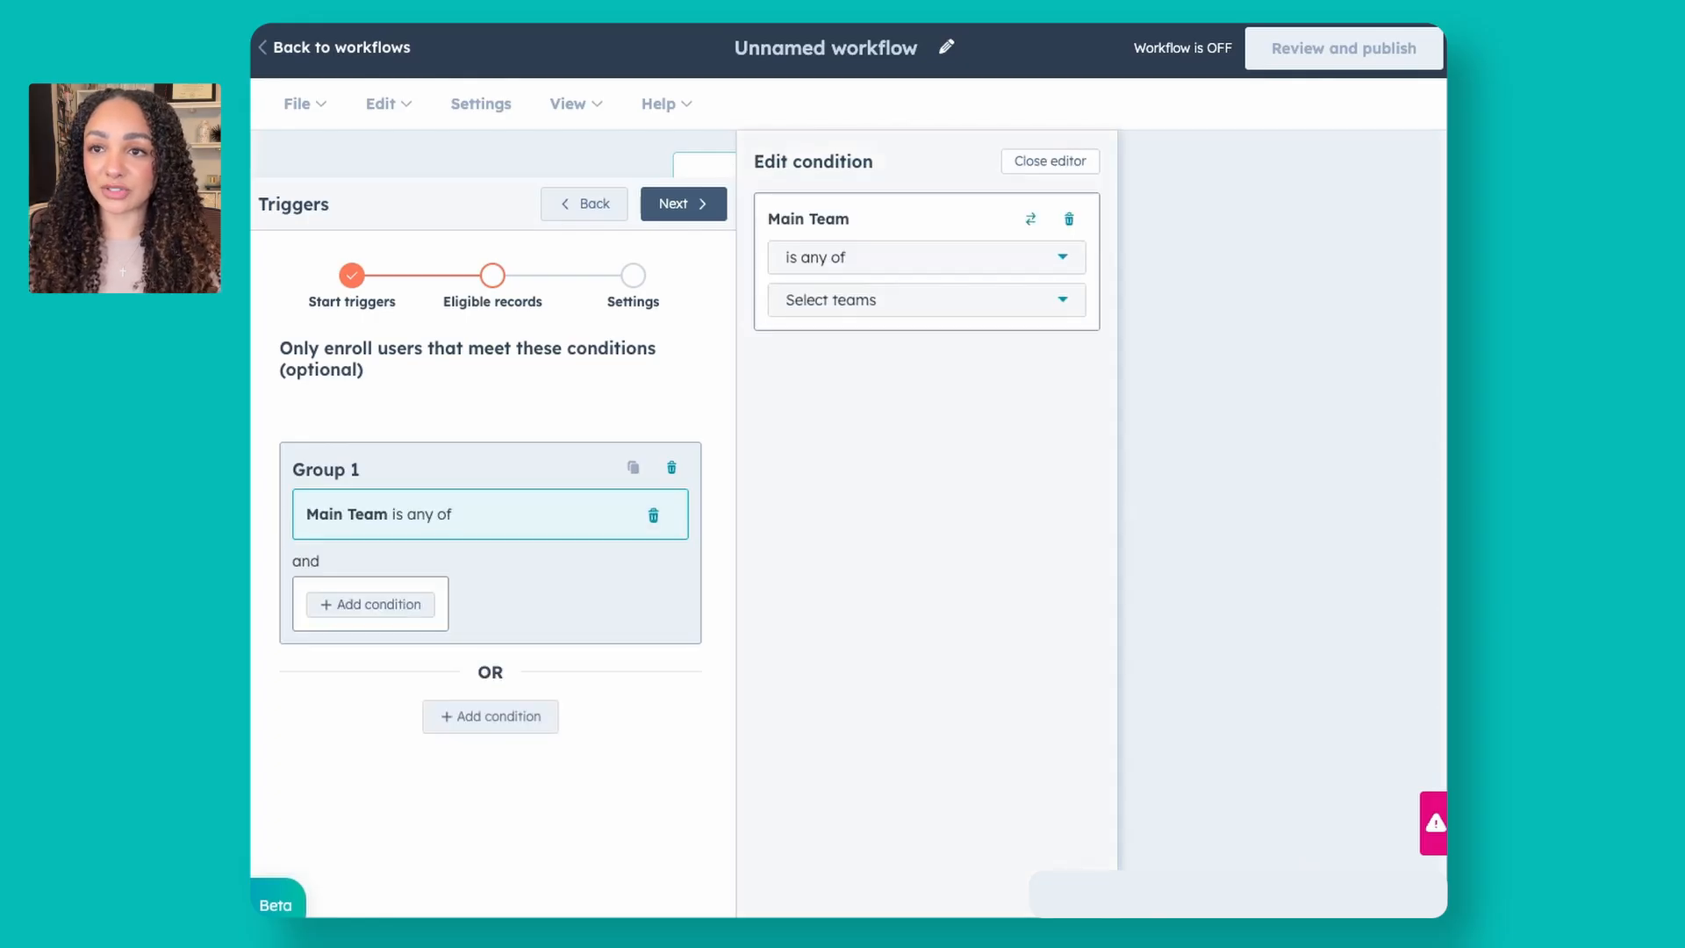
{"action": "left_click", "coordinate": [851, 314]}
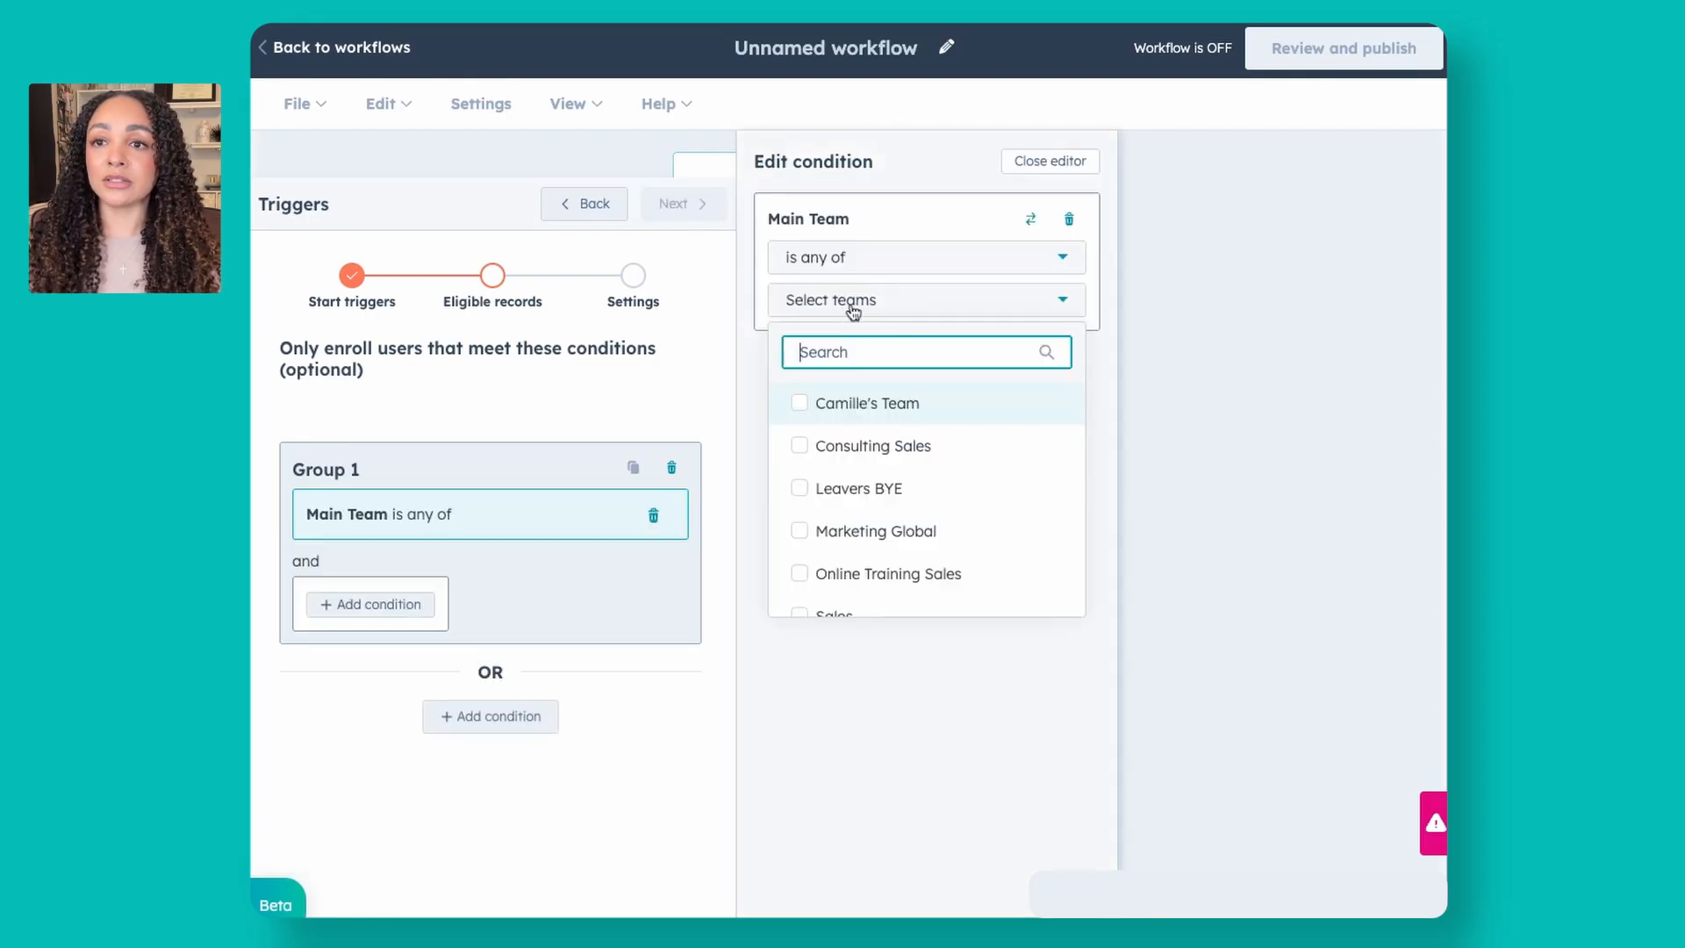
{"action": "left_click", "coordinate": [869, 409]}
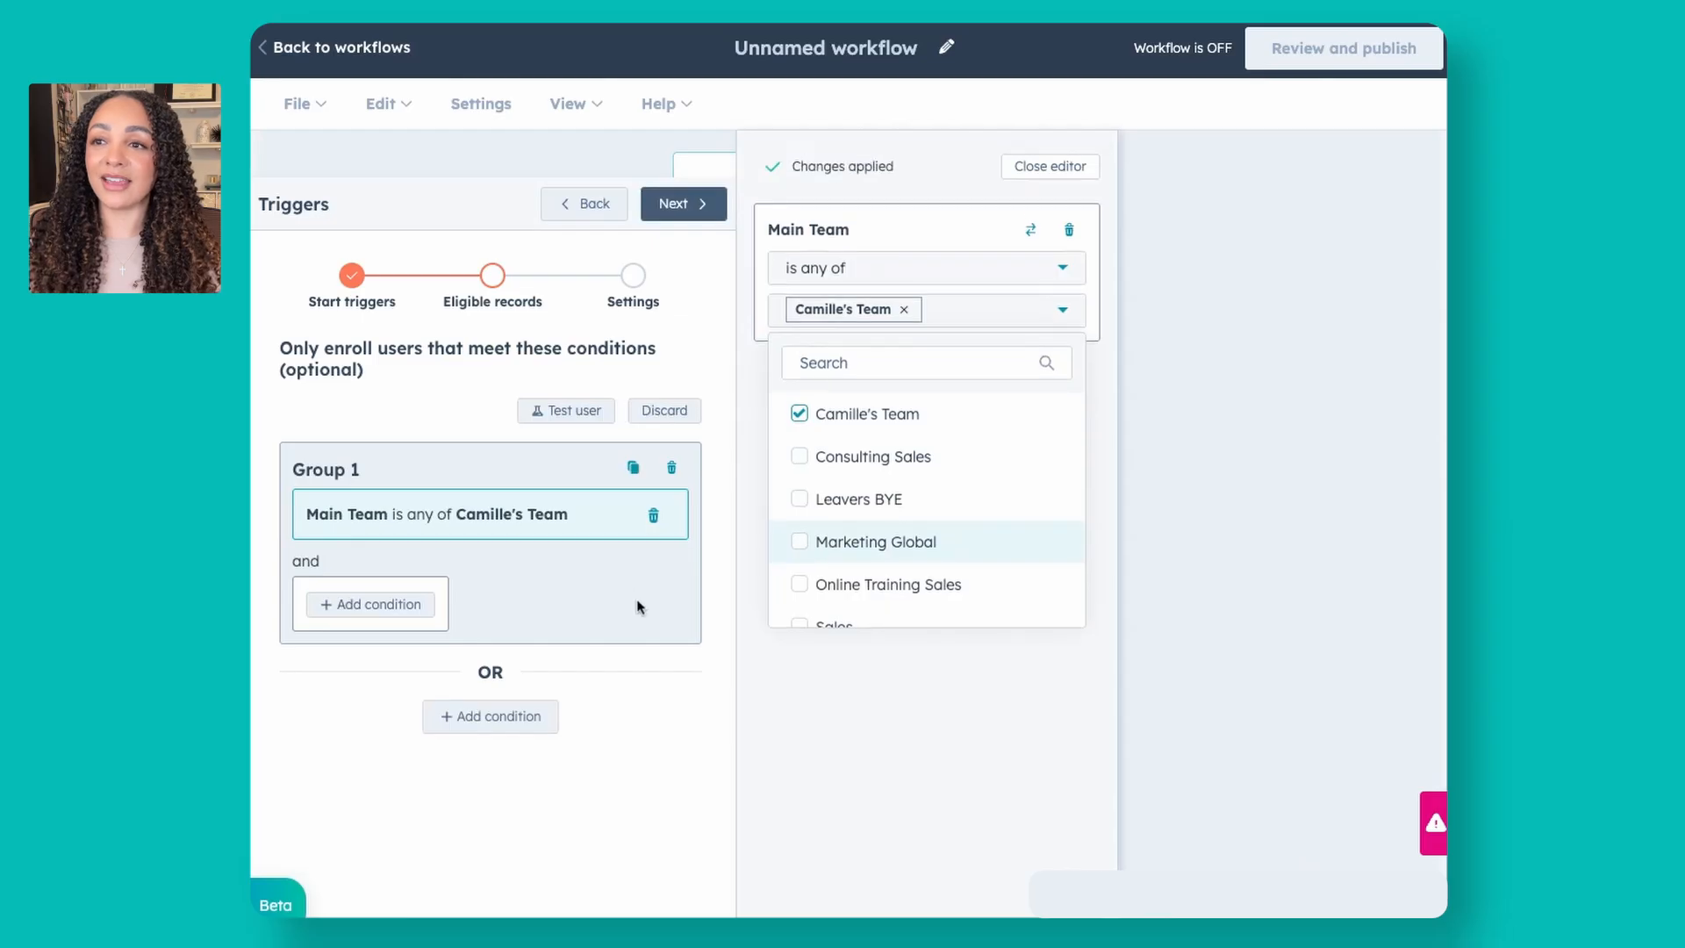
{"action": "left_click", "coordinate": [607, 713]}
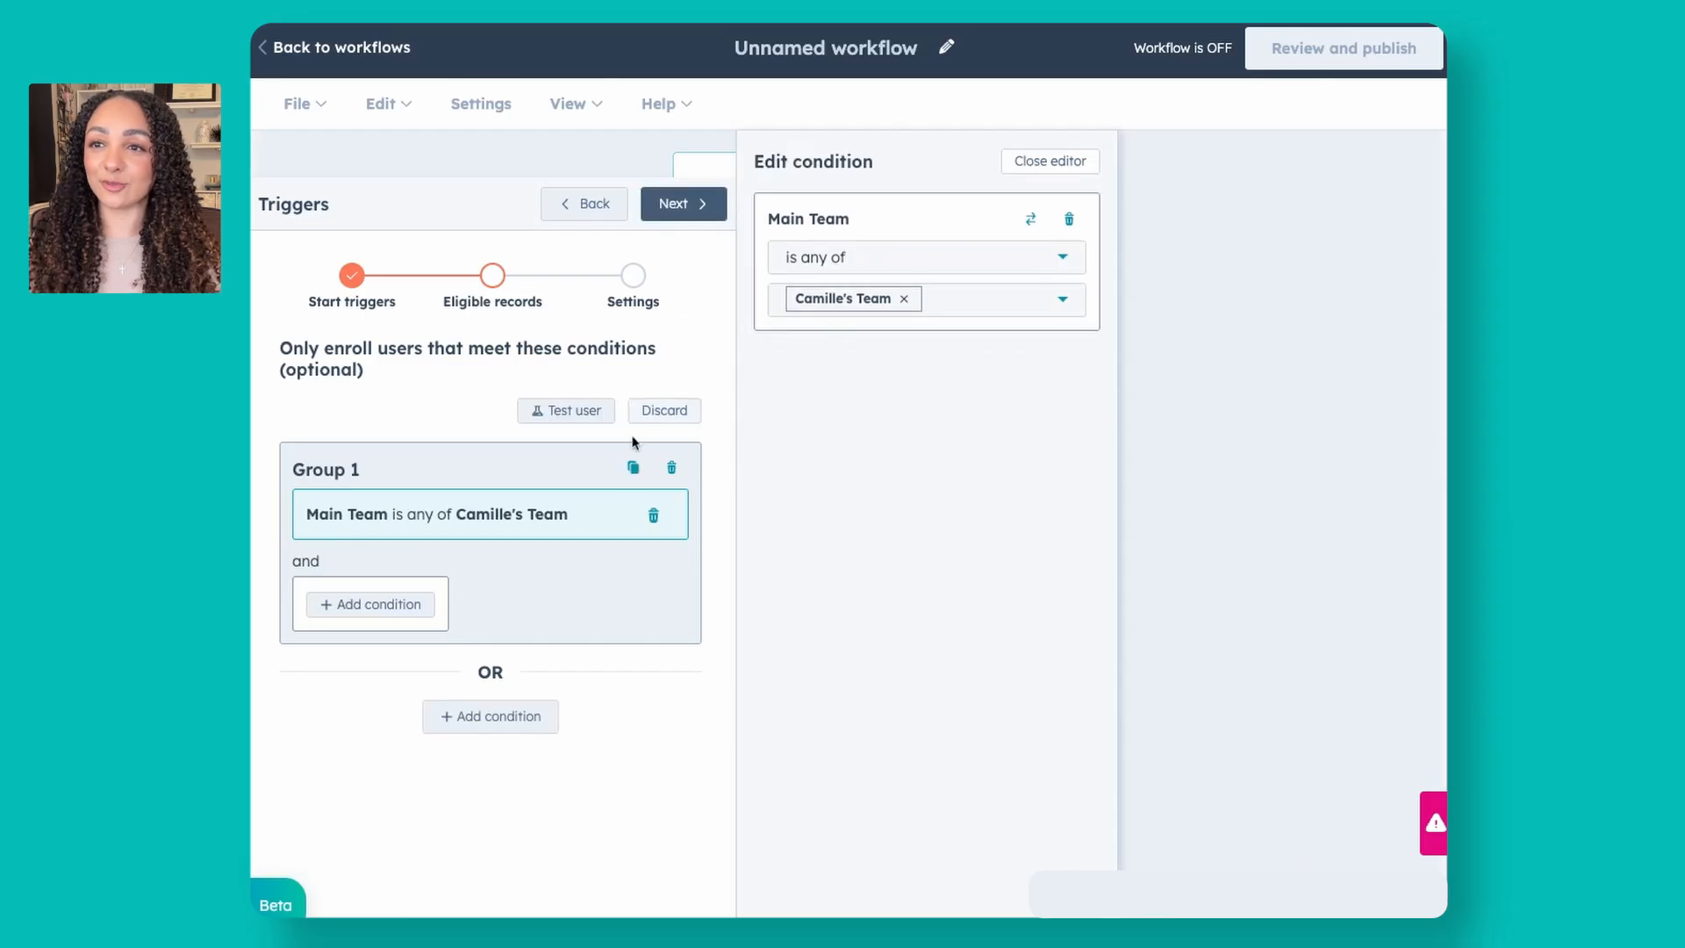
{"action": "left_click", "coordinate": [694, 217]}
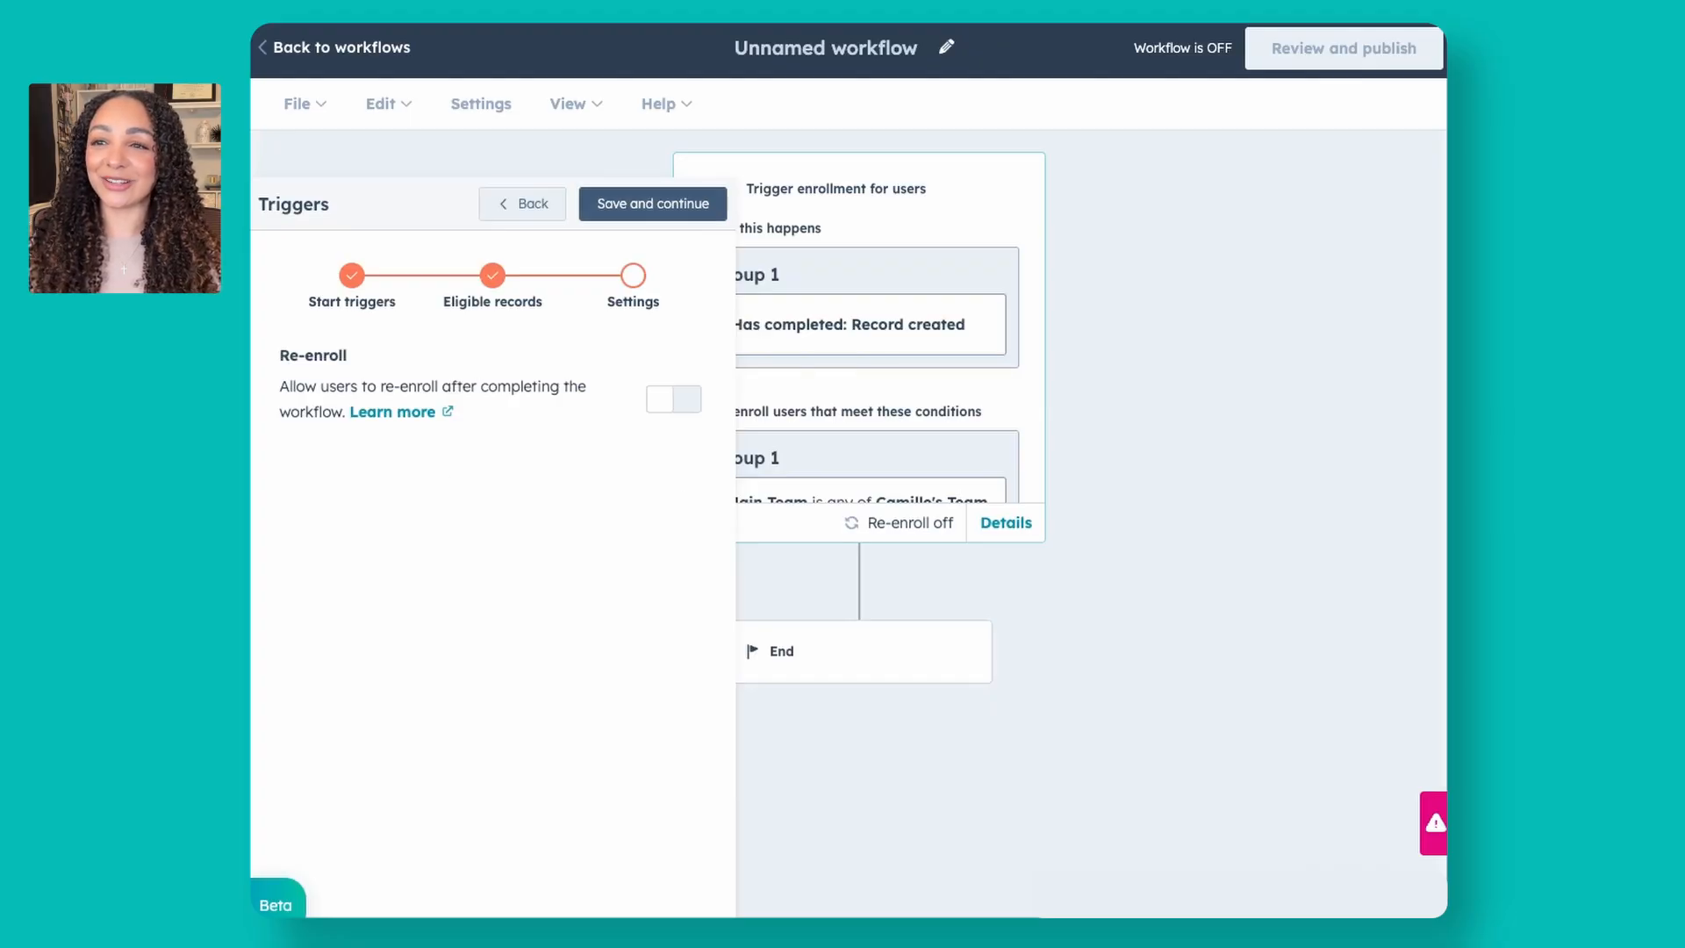
{"action": "left_click", "coordinate": [655, 205]}
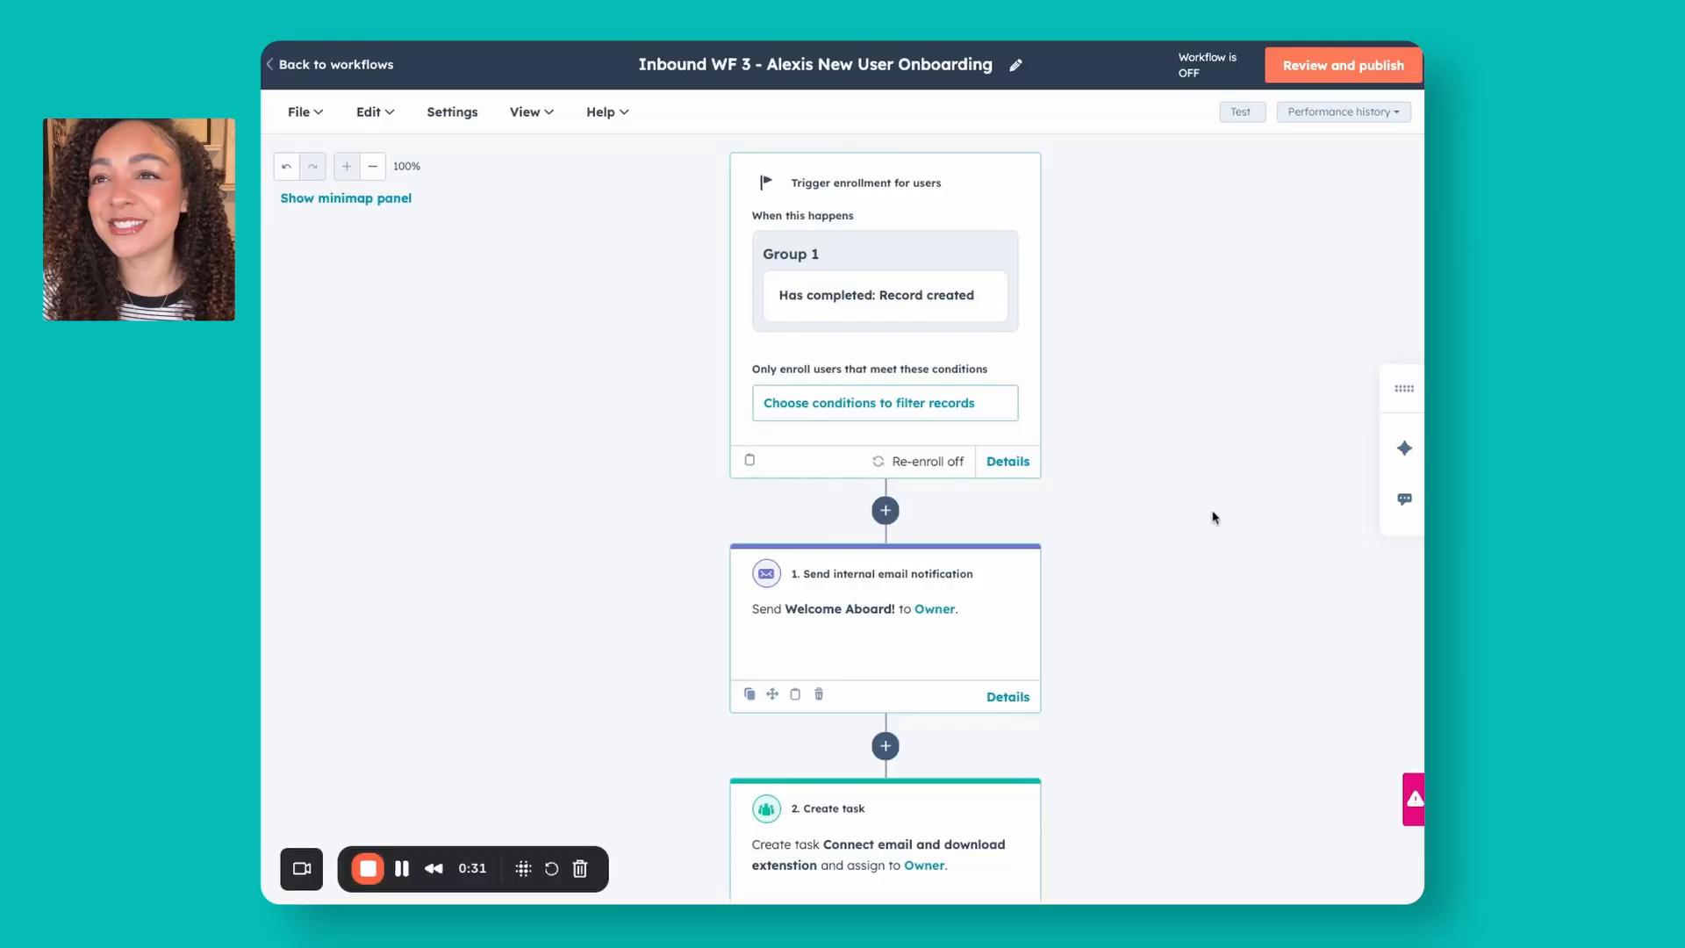
Step: In the new user onboarding workflow's trigger, require Invite Status is any of Invite accepted, save it, and recheck the conditions
{"action": "left_click", "coordinate": [941, 305]}
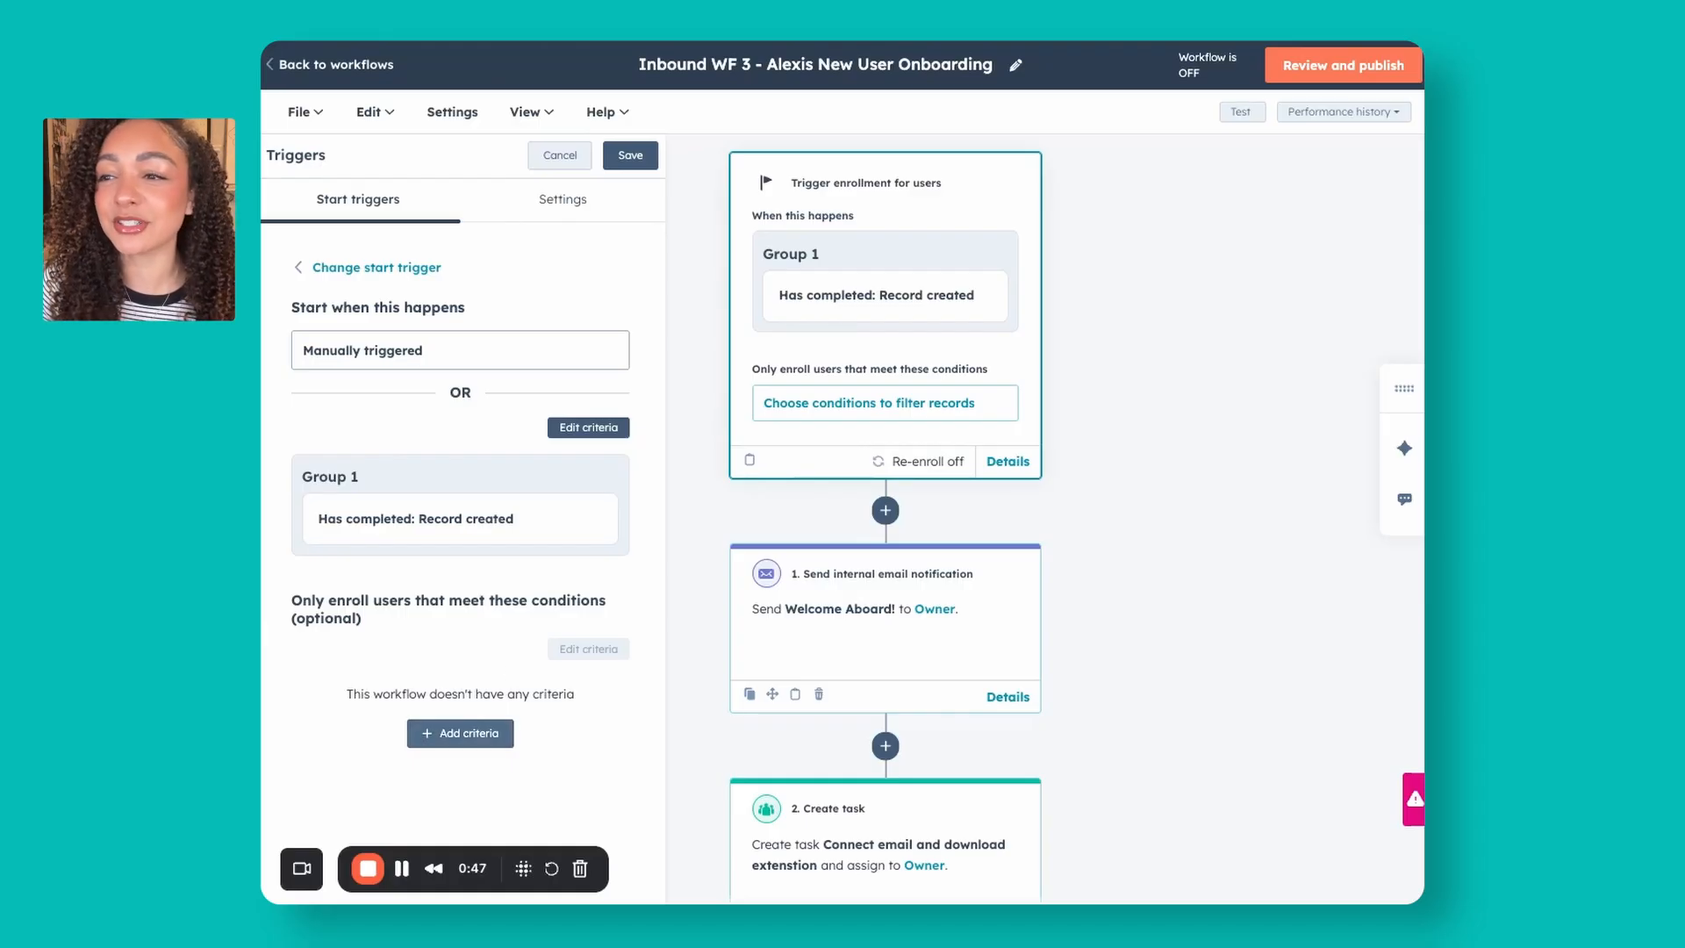
{"action": "left_click", "coordinate": [462, 733]}
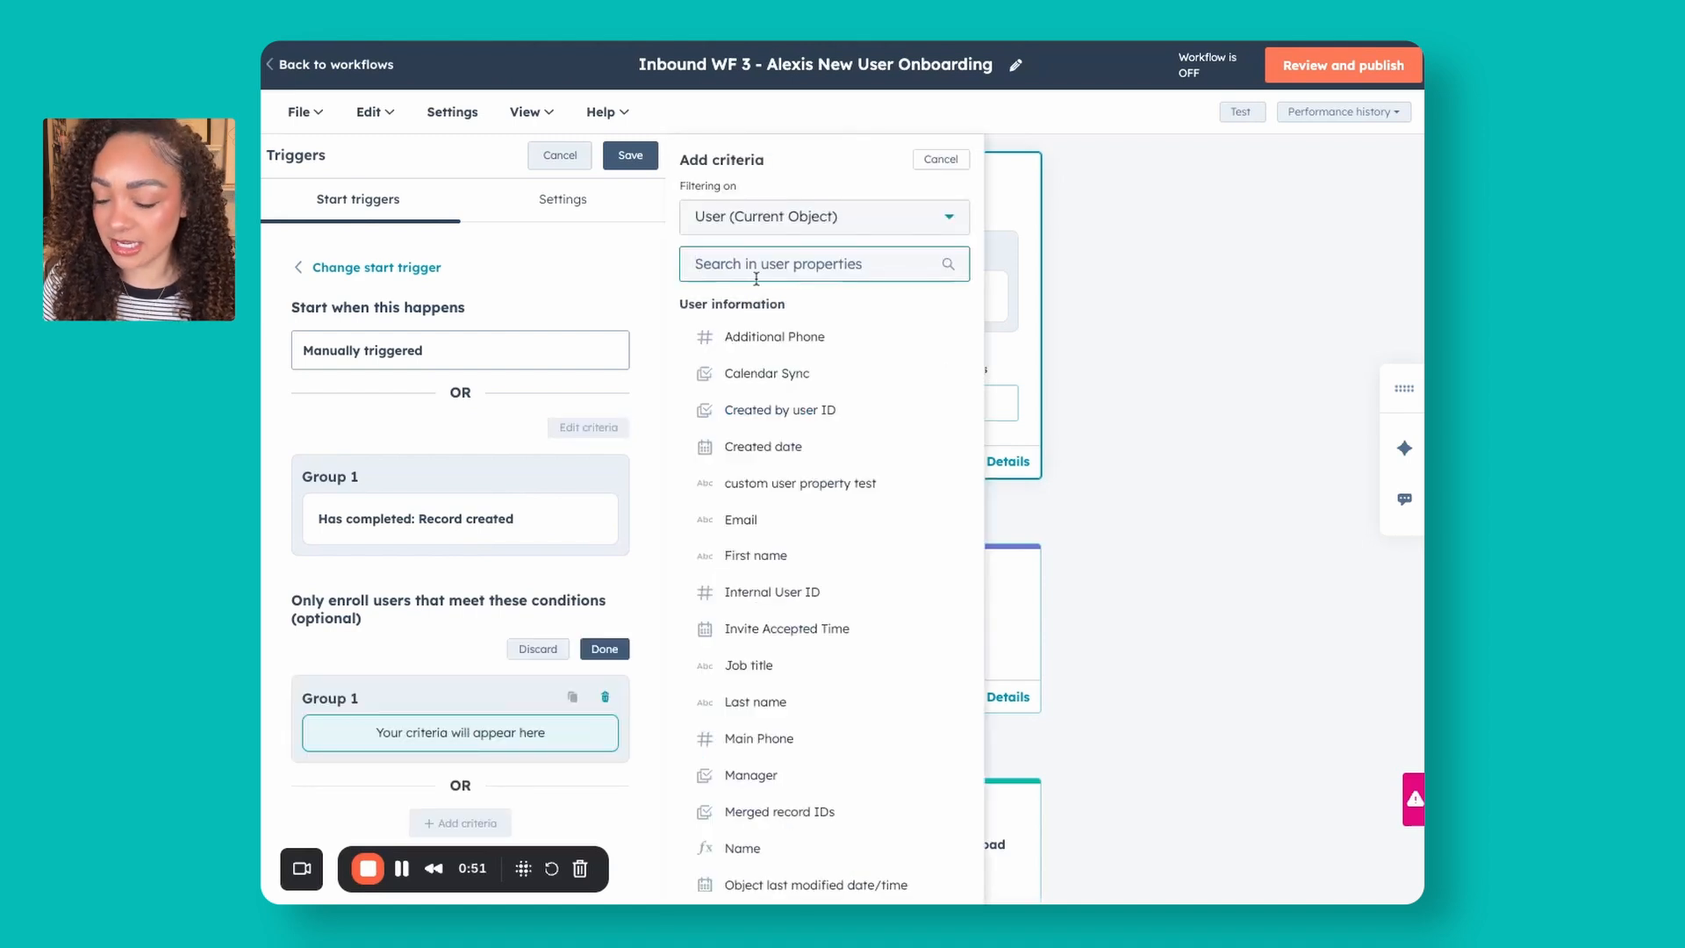
{"action": "type", "text": "invite"}
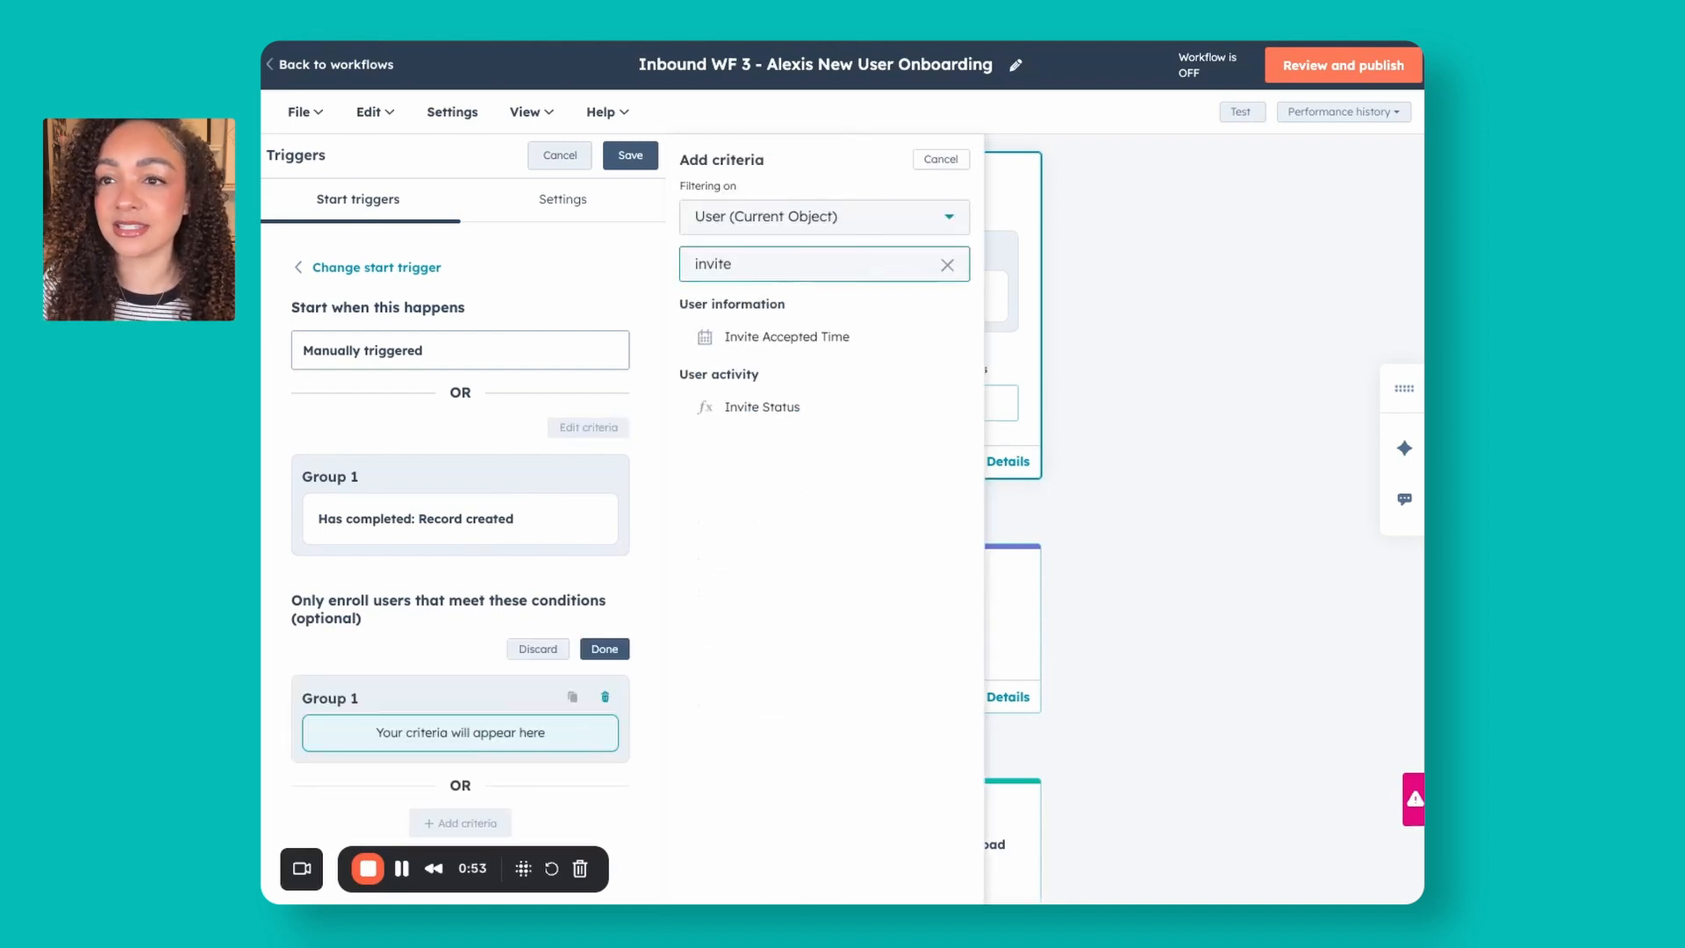
{"action": "left_click", "coordinate": [772, 412]}
{"action": "left_click", "coordinate": [809, 274]}
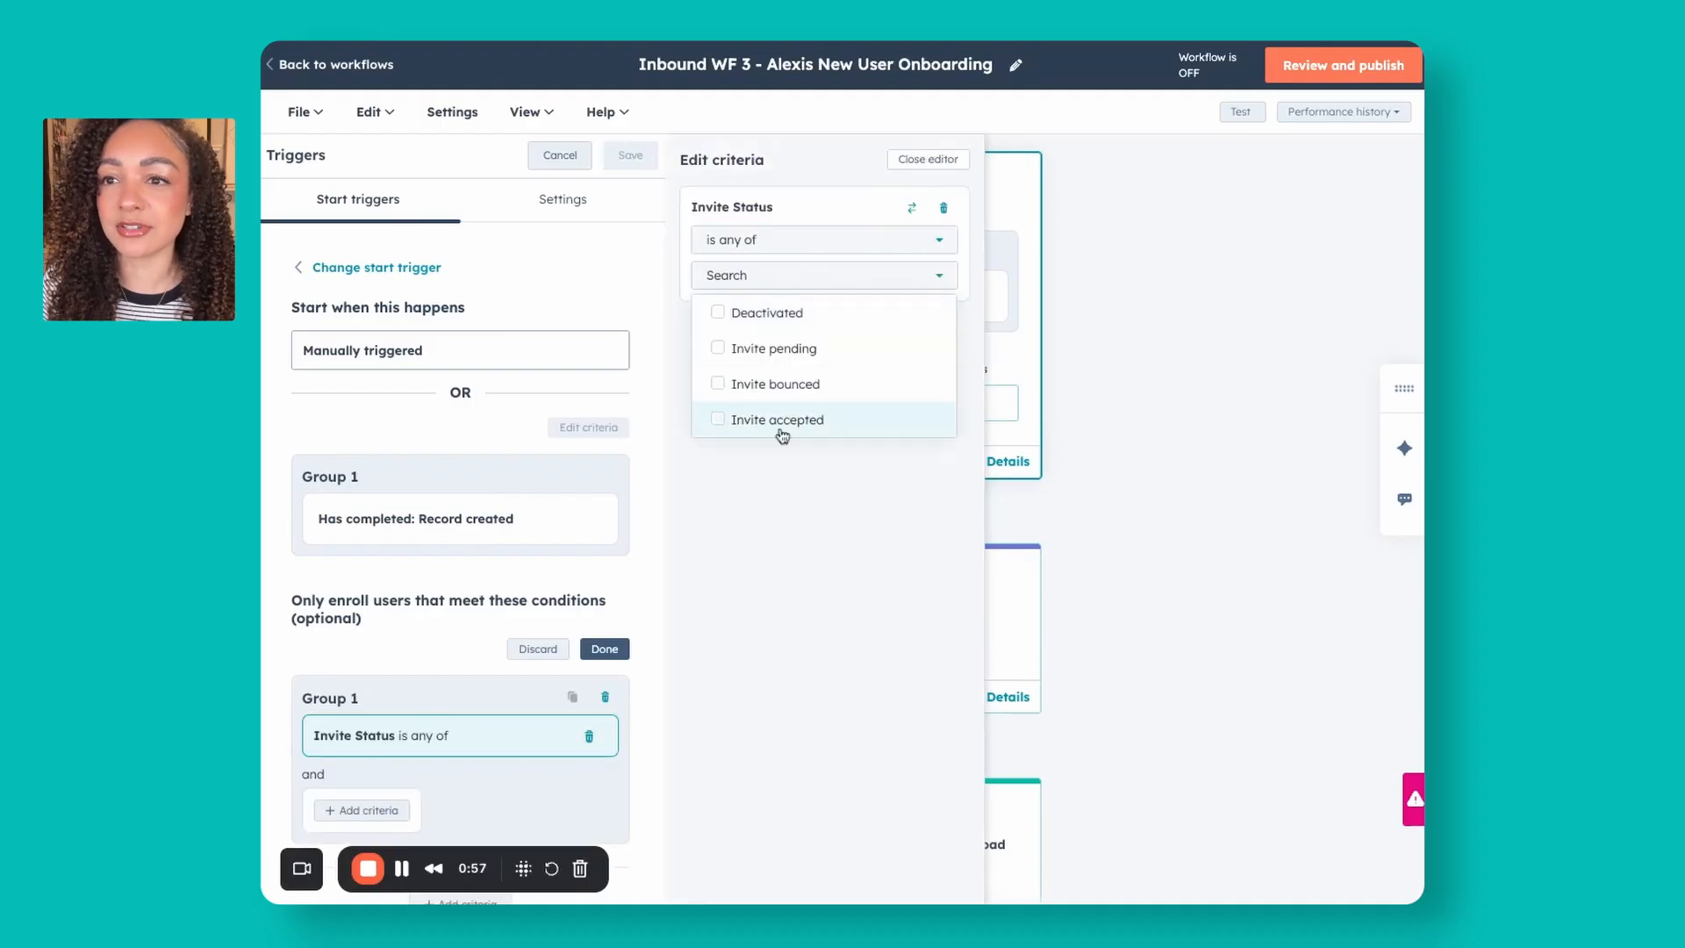
{"action": "left_click", "coordinate": [731, 424]}
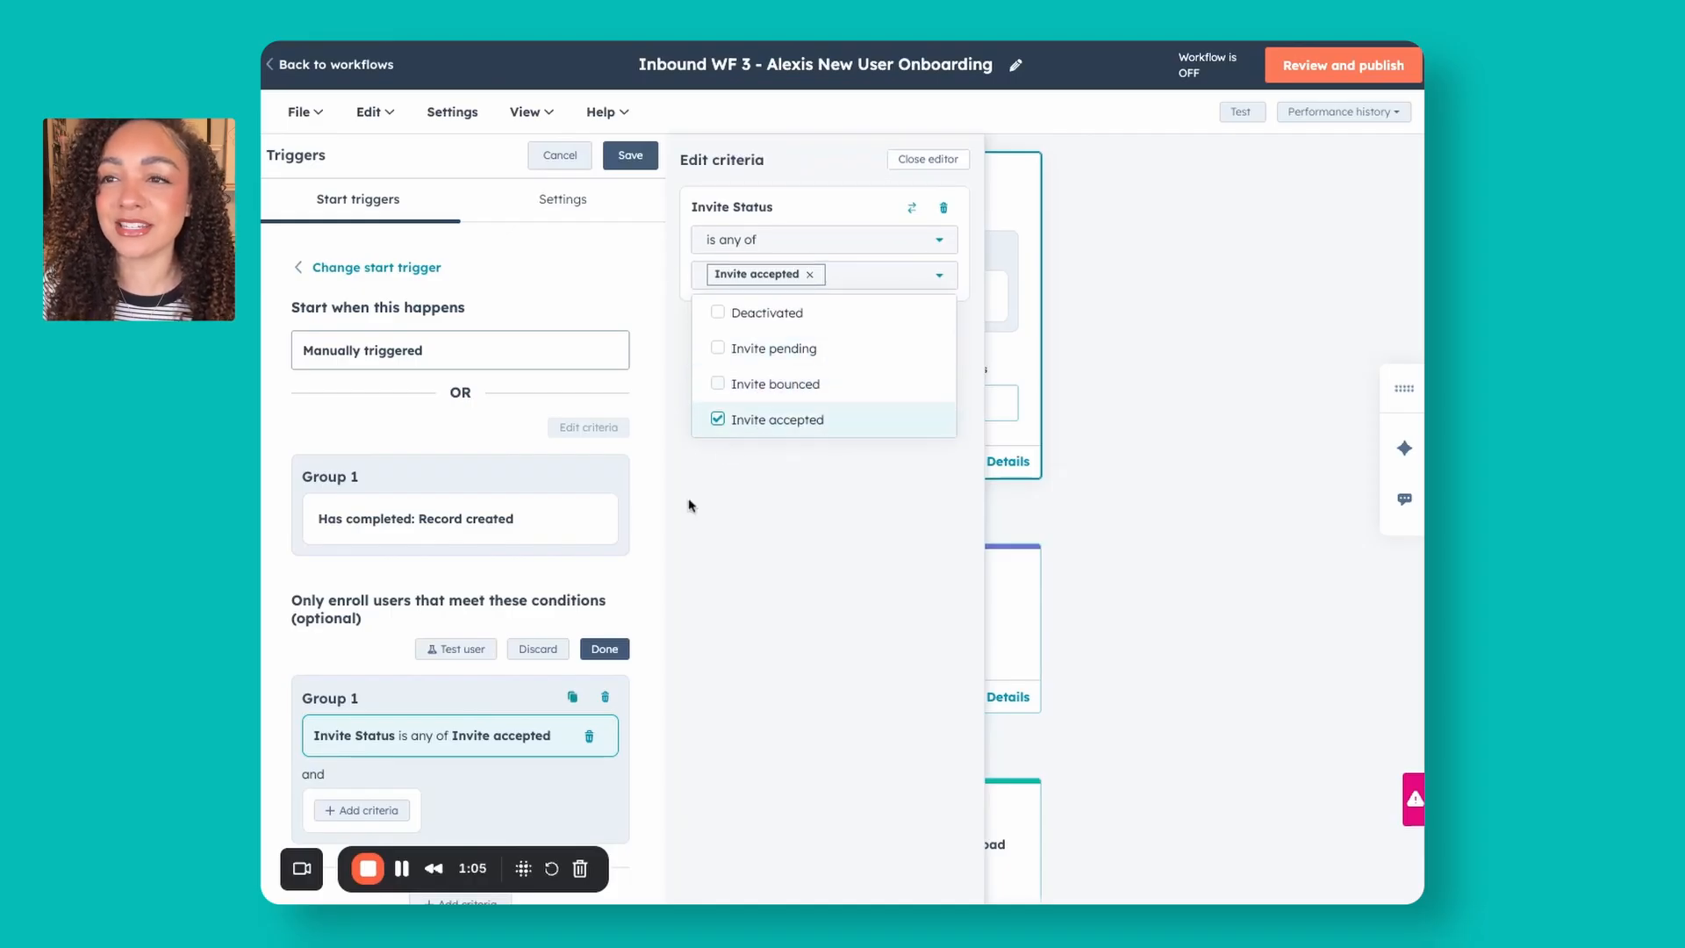
{"action": "left_click", "coordinate": [630, 156]}
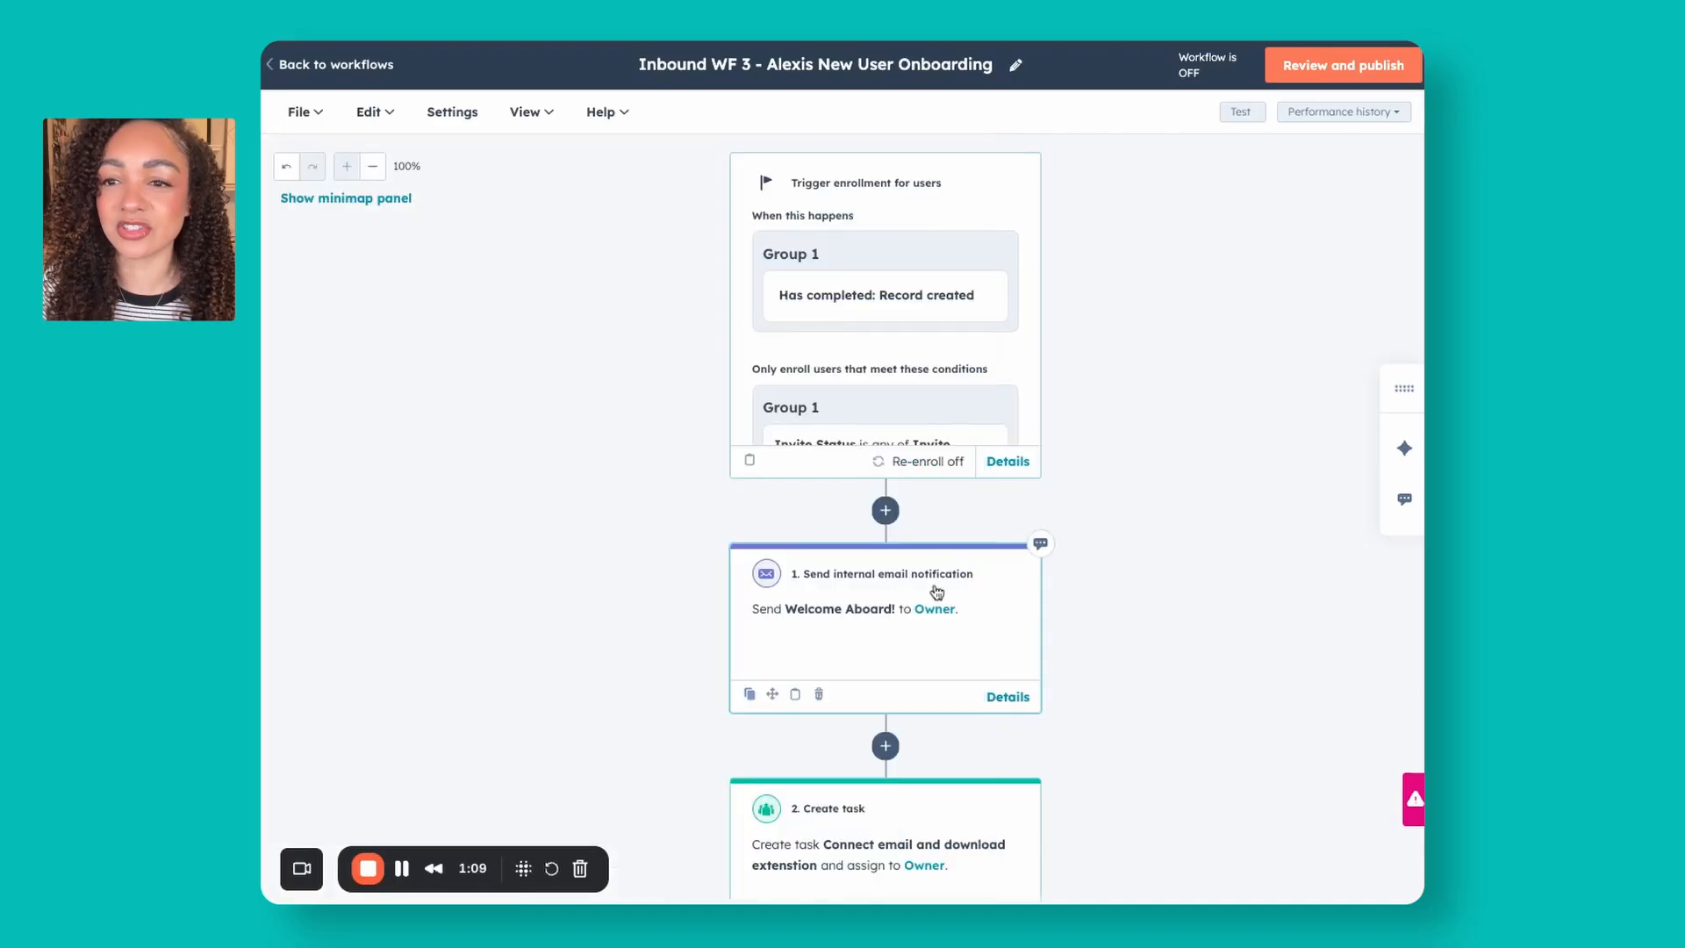
{"action": "scroll", "coordinate": [941, 619], "scroll_direction": "down", "scroll_amount": 1}
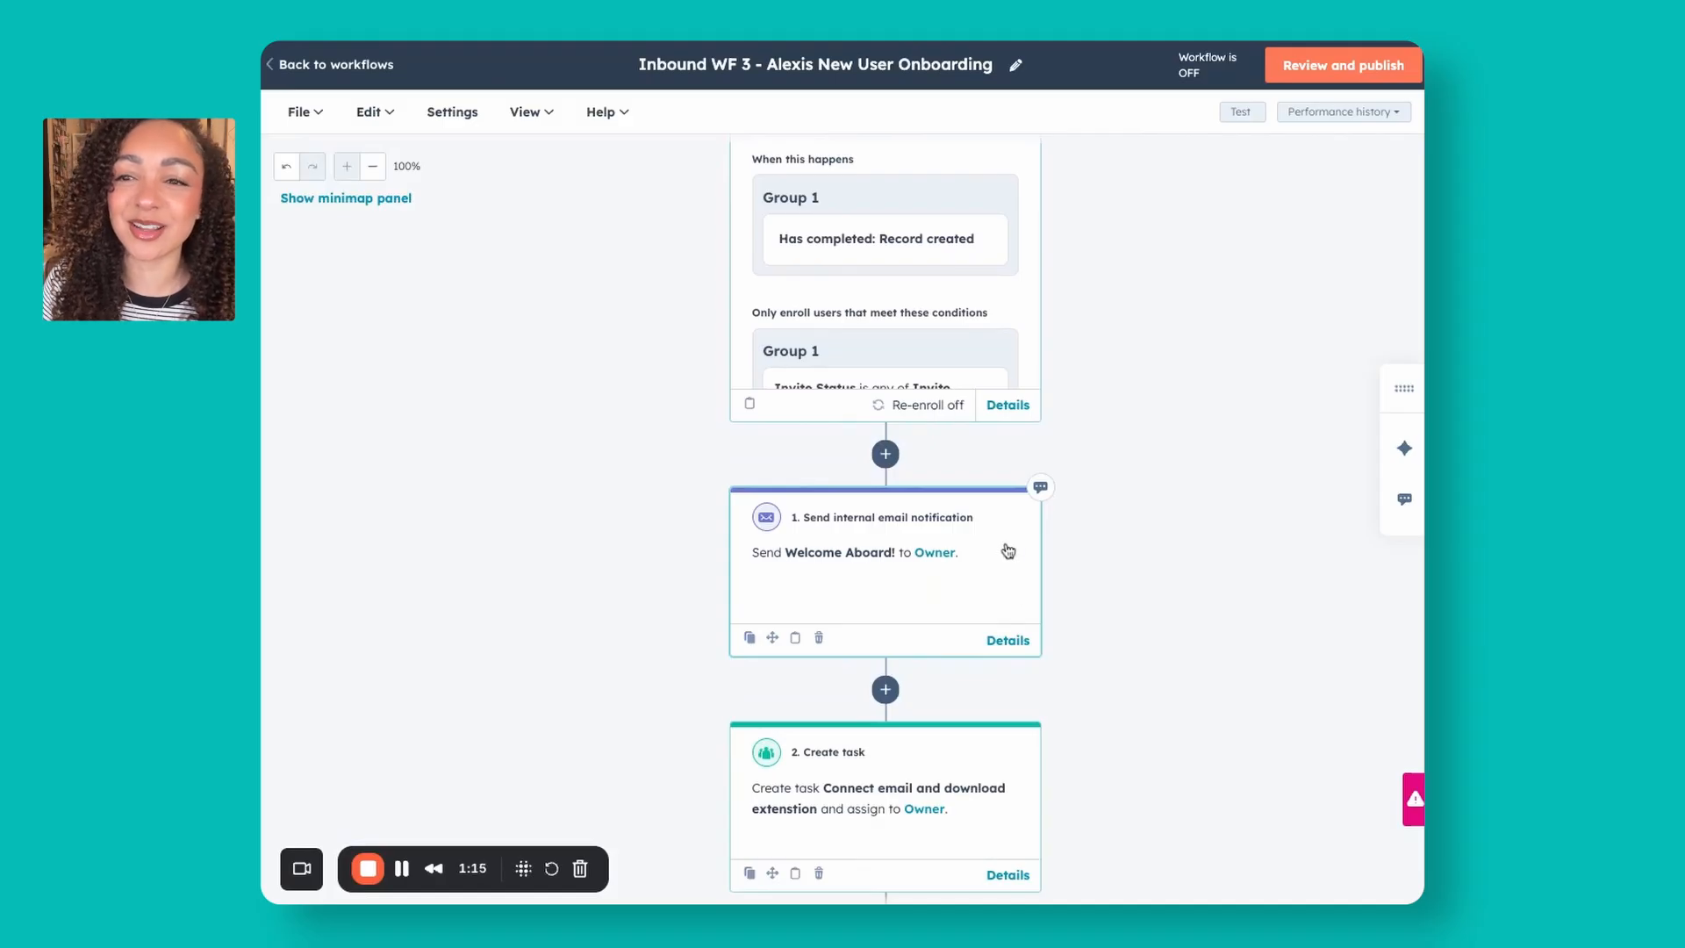
{"action": "scroll", "coordinate": [970, 575], "scroll_direction": "down", "scroll_amount": 1}
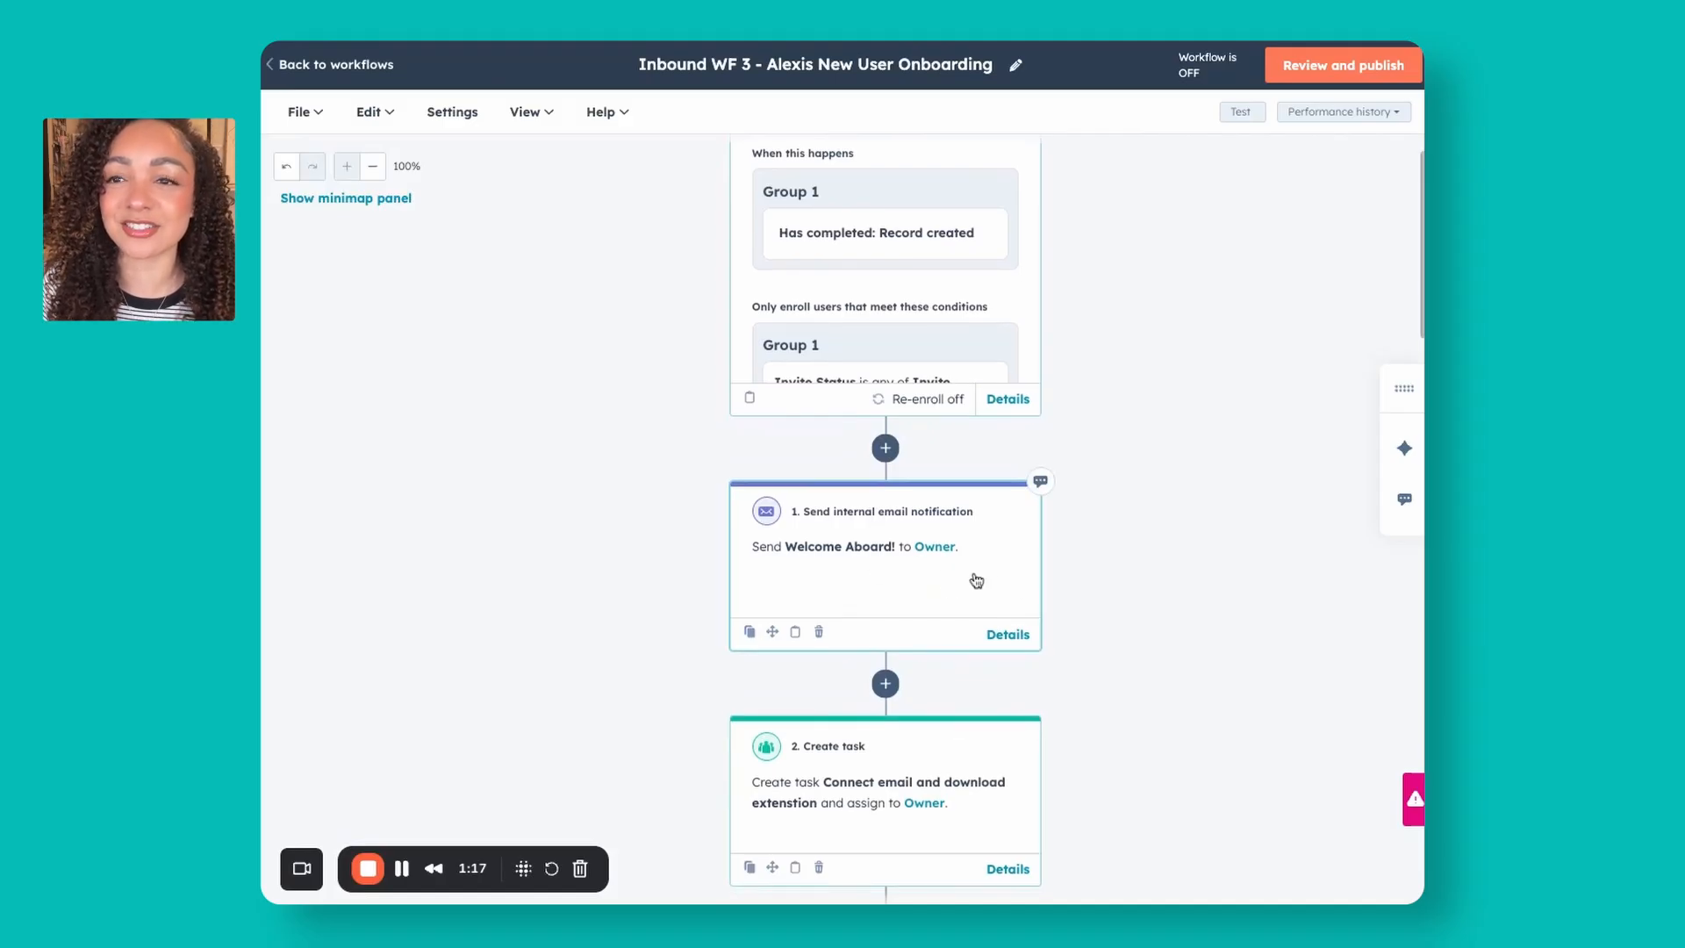
{"action": "left_click", "coordinate": [961, 401]}
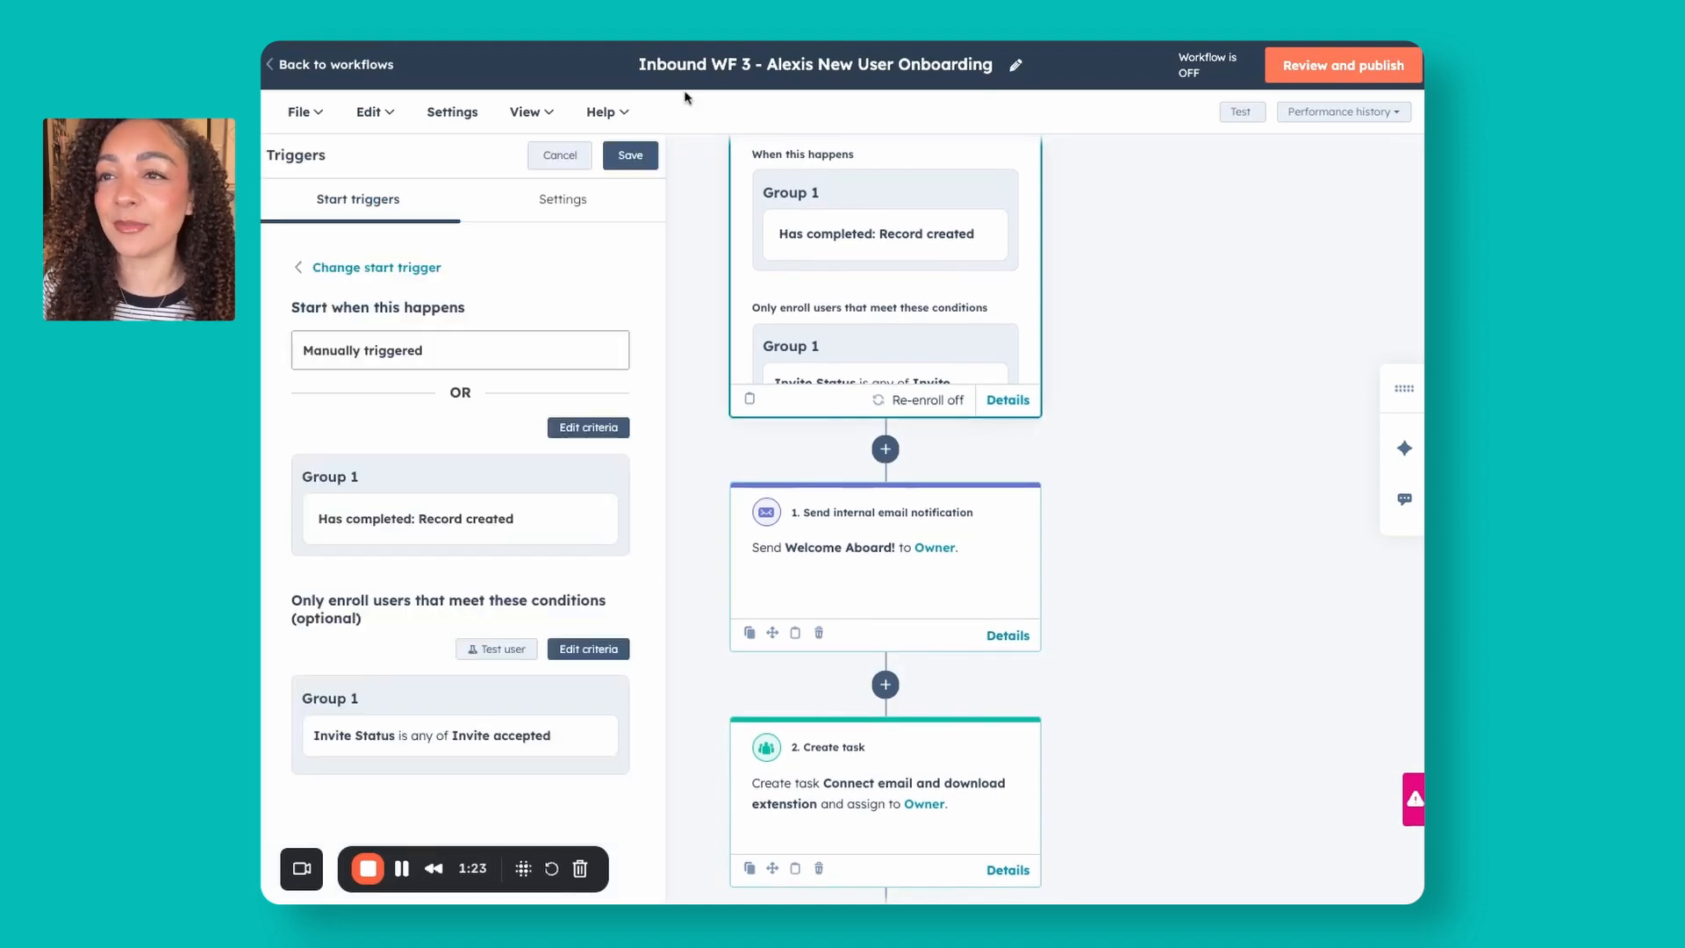
{"action": "left_click", "coordinate": [630, 156]}
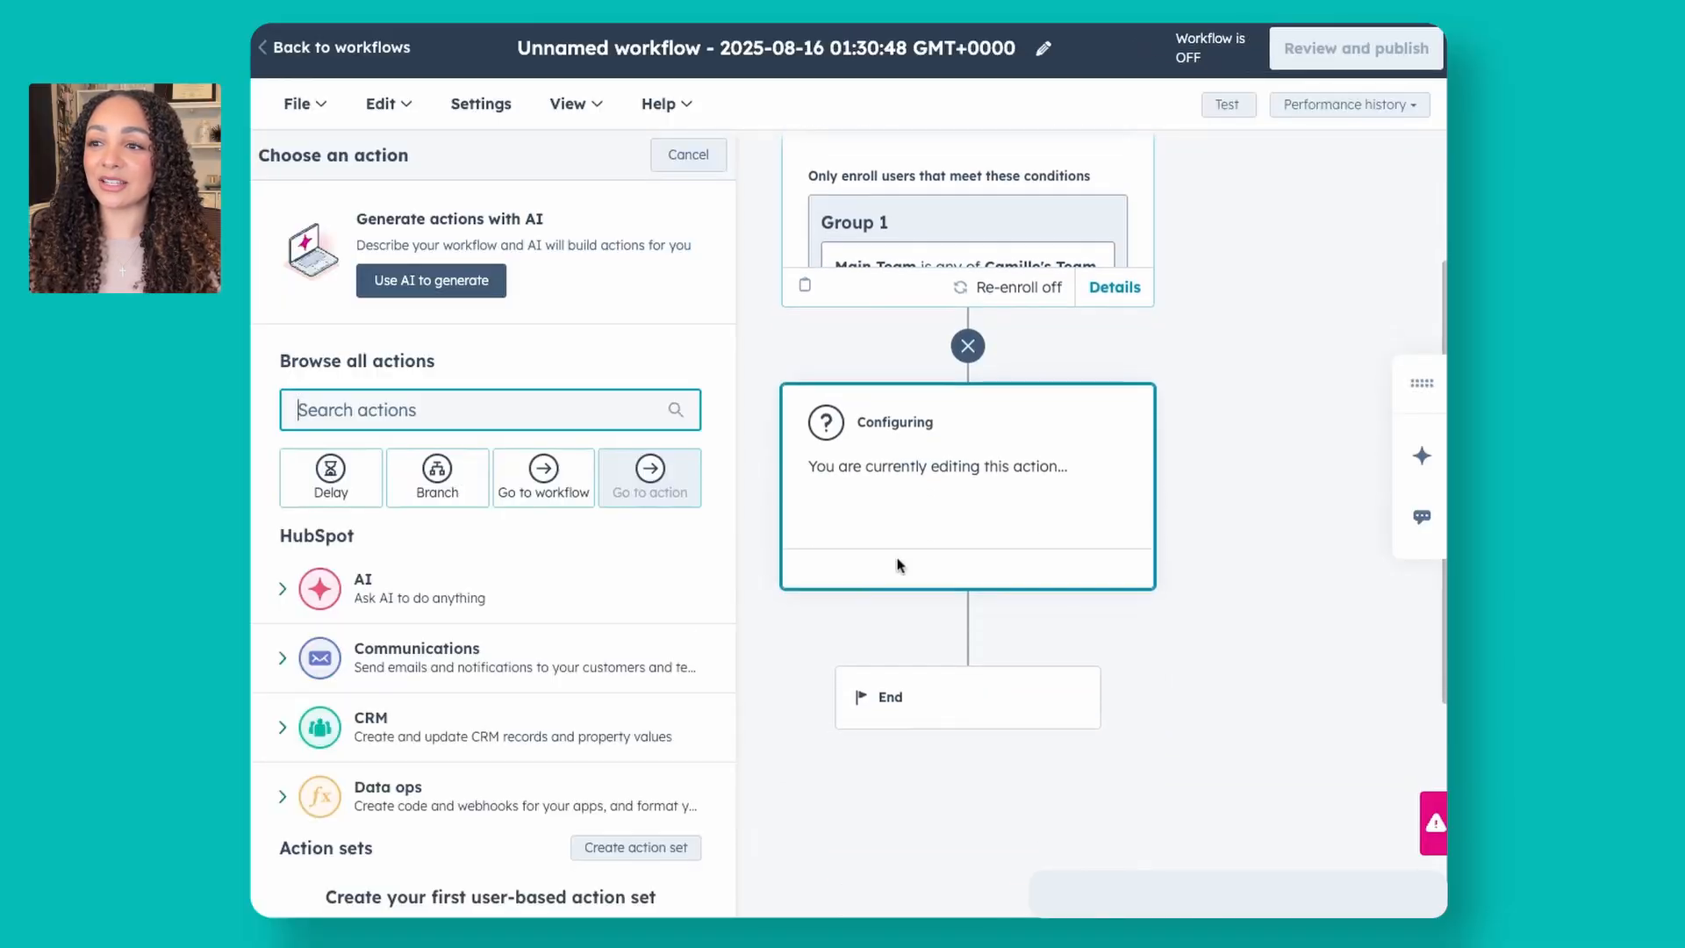
Step: Add a Send internal email notification action to the unnamed workflow with the existing Owner as its recipient
{"action": "left_click", "coordinate": [409, 658]}
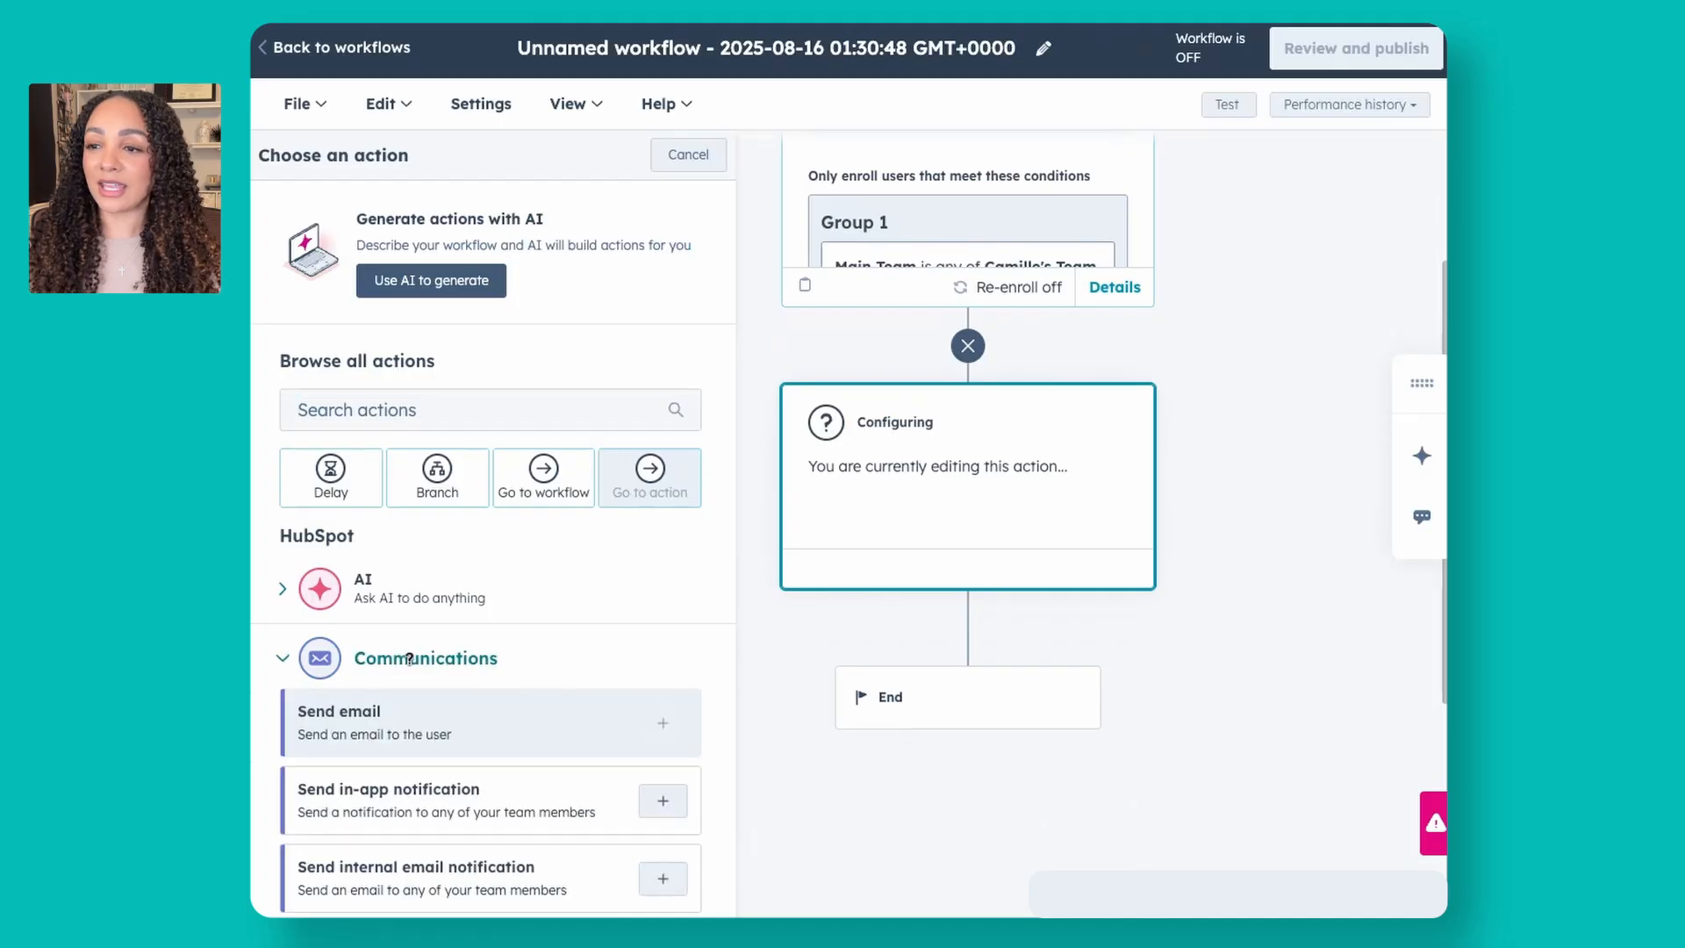
{"action": "scroll", "coordinate": [500, 663], "scroll_direction": "down", "scroll_amount": 2}
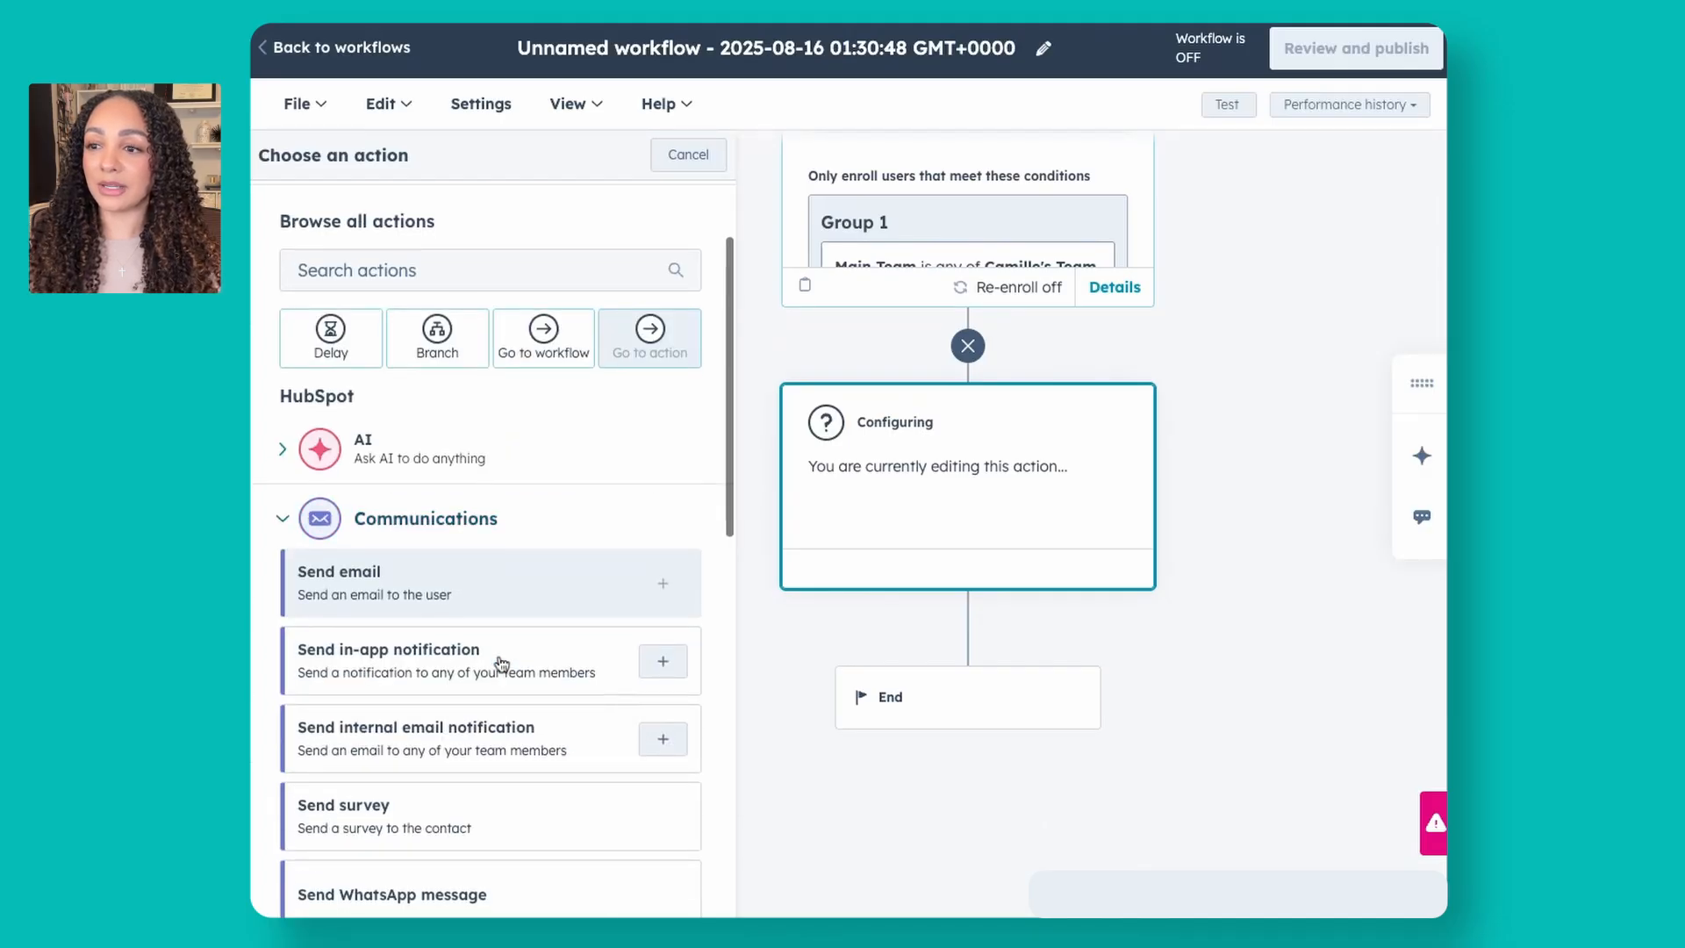
{"action": "left_click", "coordinate": [468, 746]}
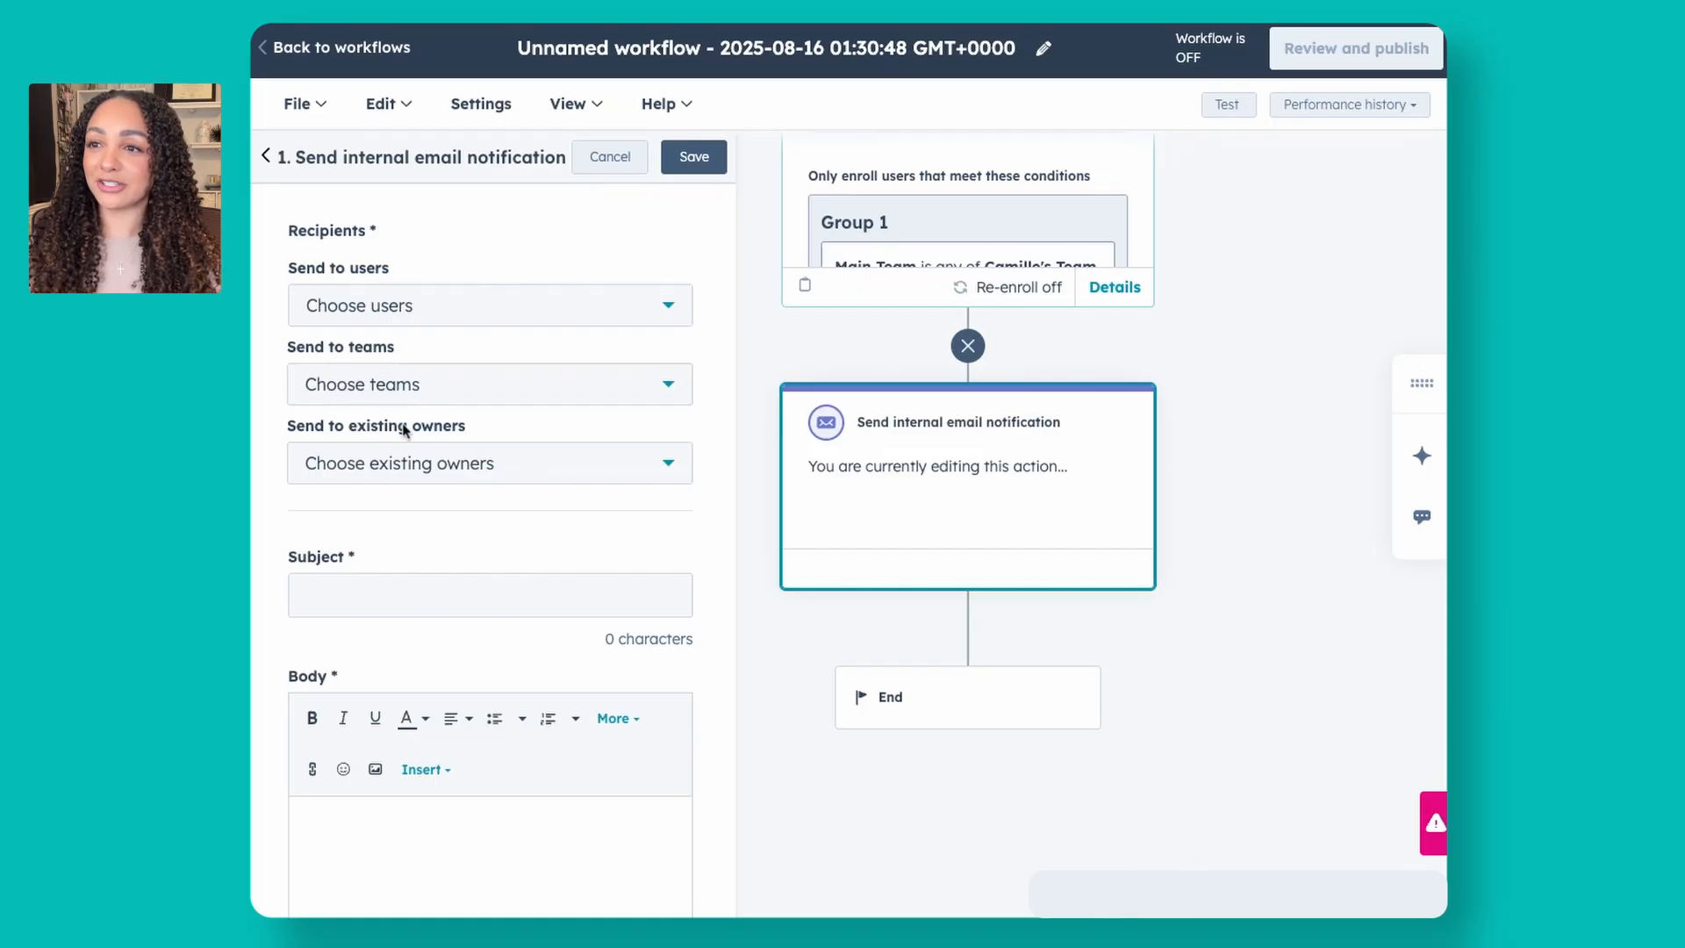
{"action": "left_click", "coordinate": [475, 476]}
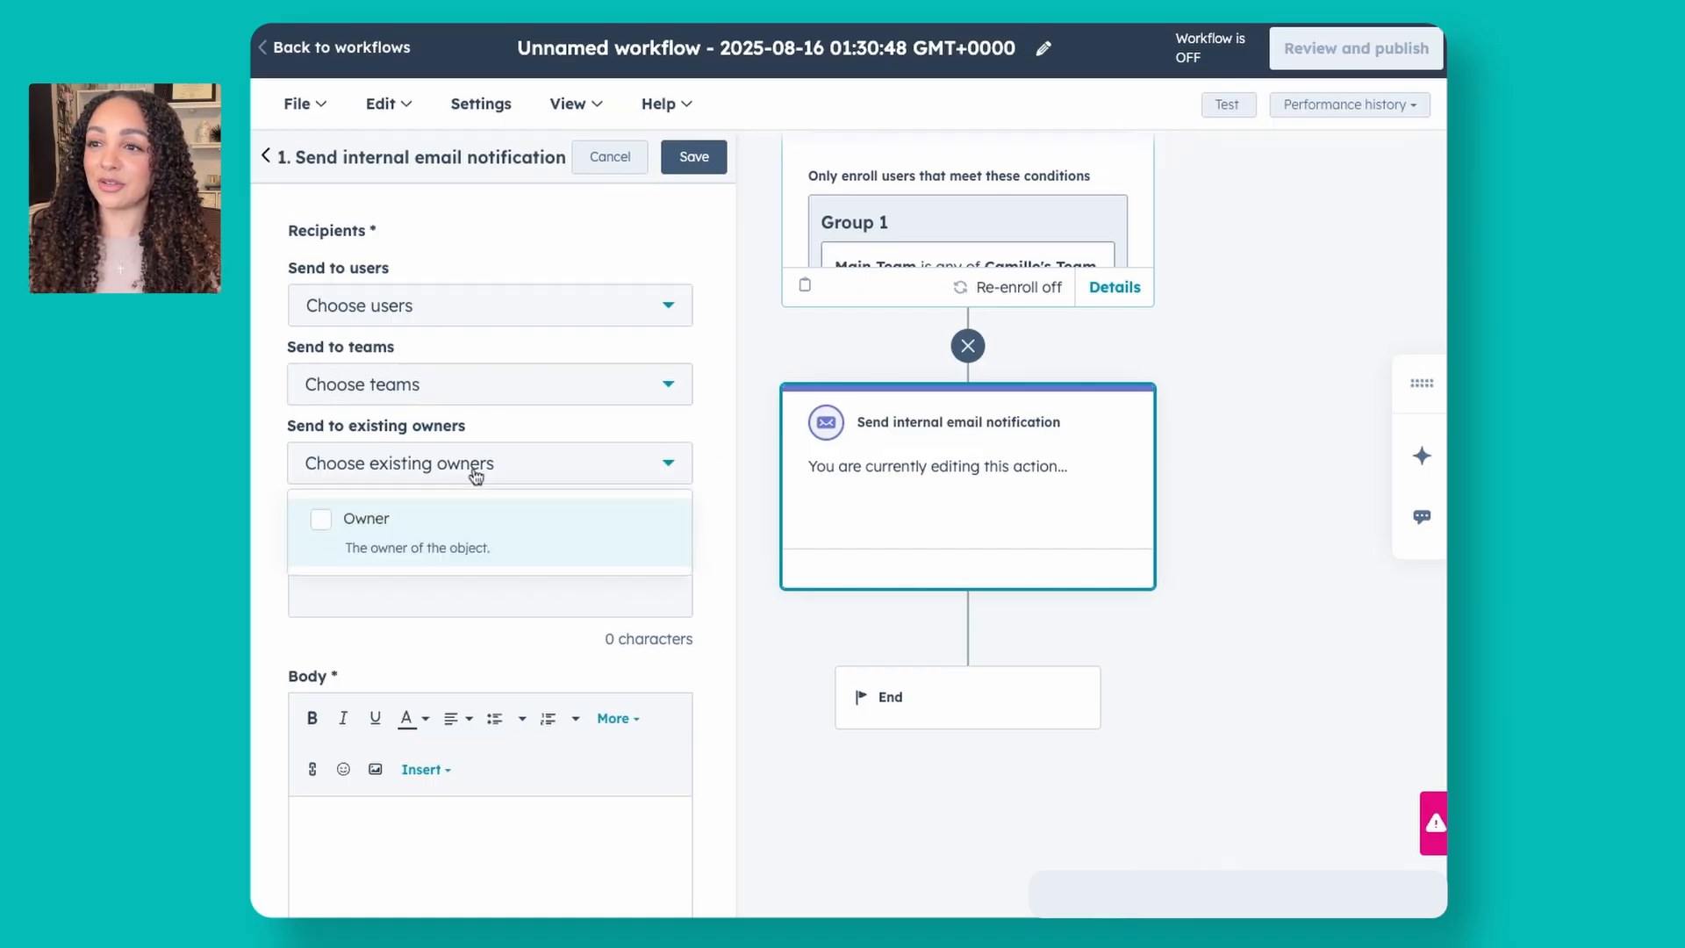
{"action": "left_click", "coordinate": [366, 527]}
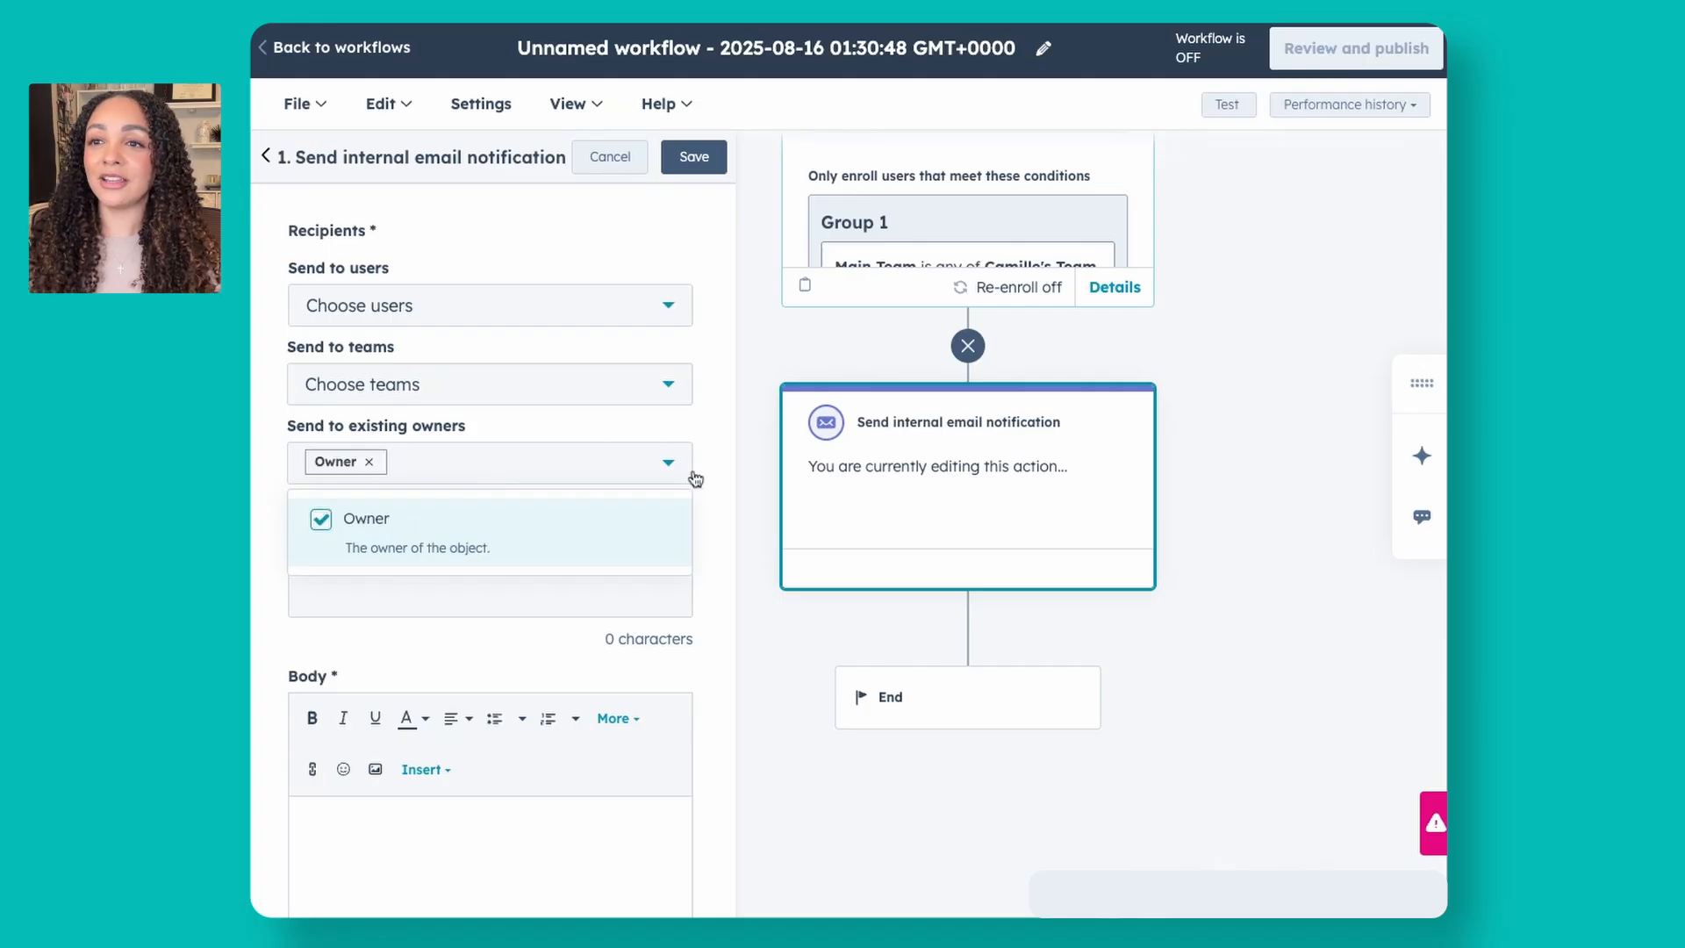
{"action": "left_click", "coordinate": [725, 474]}
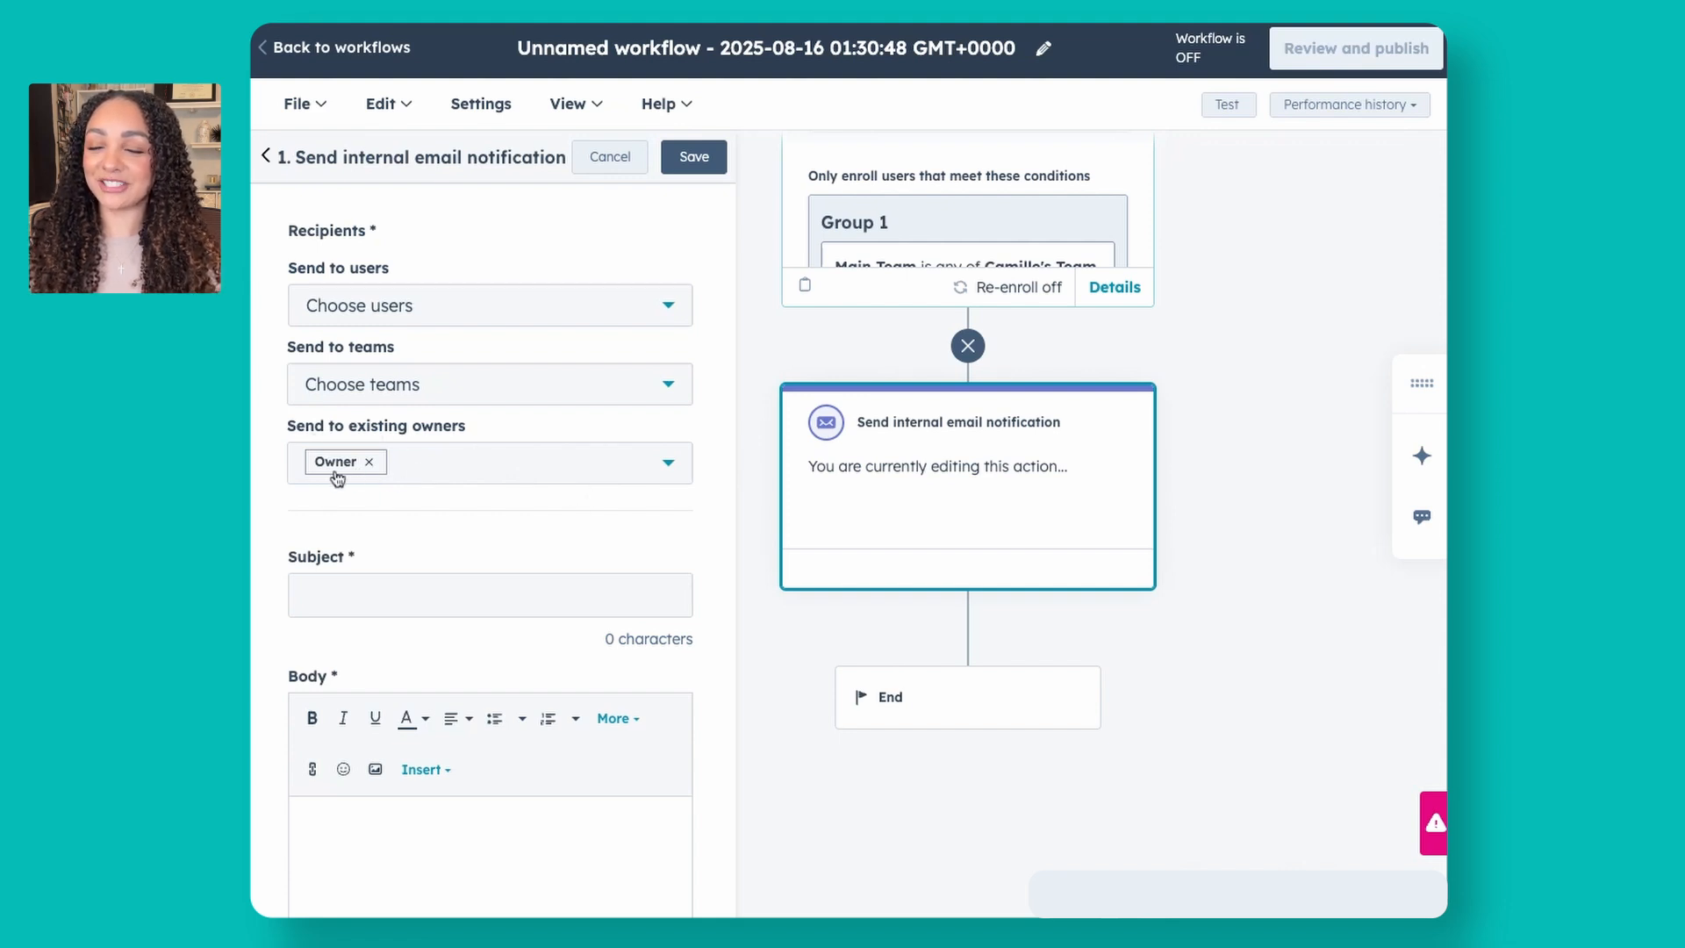
Step: Set the subject "Welcome Aboard!", write a welcome body listing Connect email, Download extension, Register Phone Number, Sync calendar and Add signature, and save the action
{"action": "scroll", "coordinate": [561, 471], "scroll_direction": "down", "scroll_amount": 1}
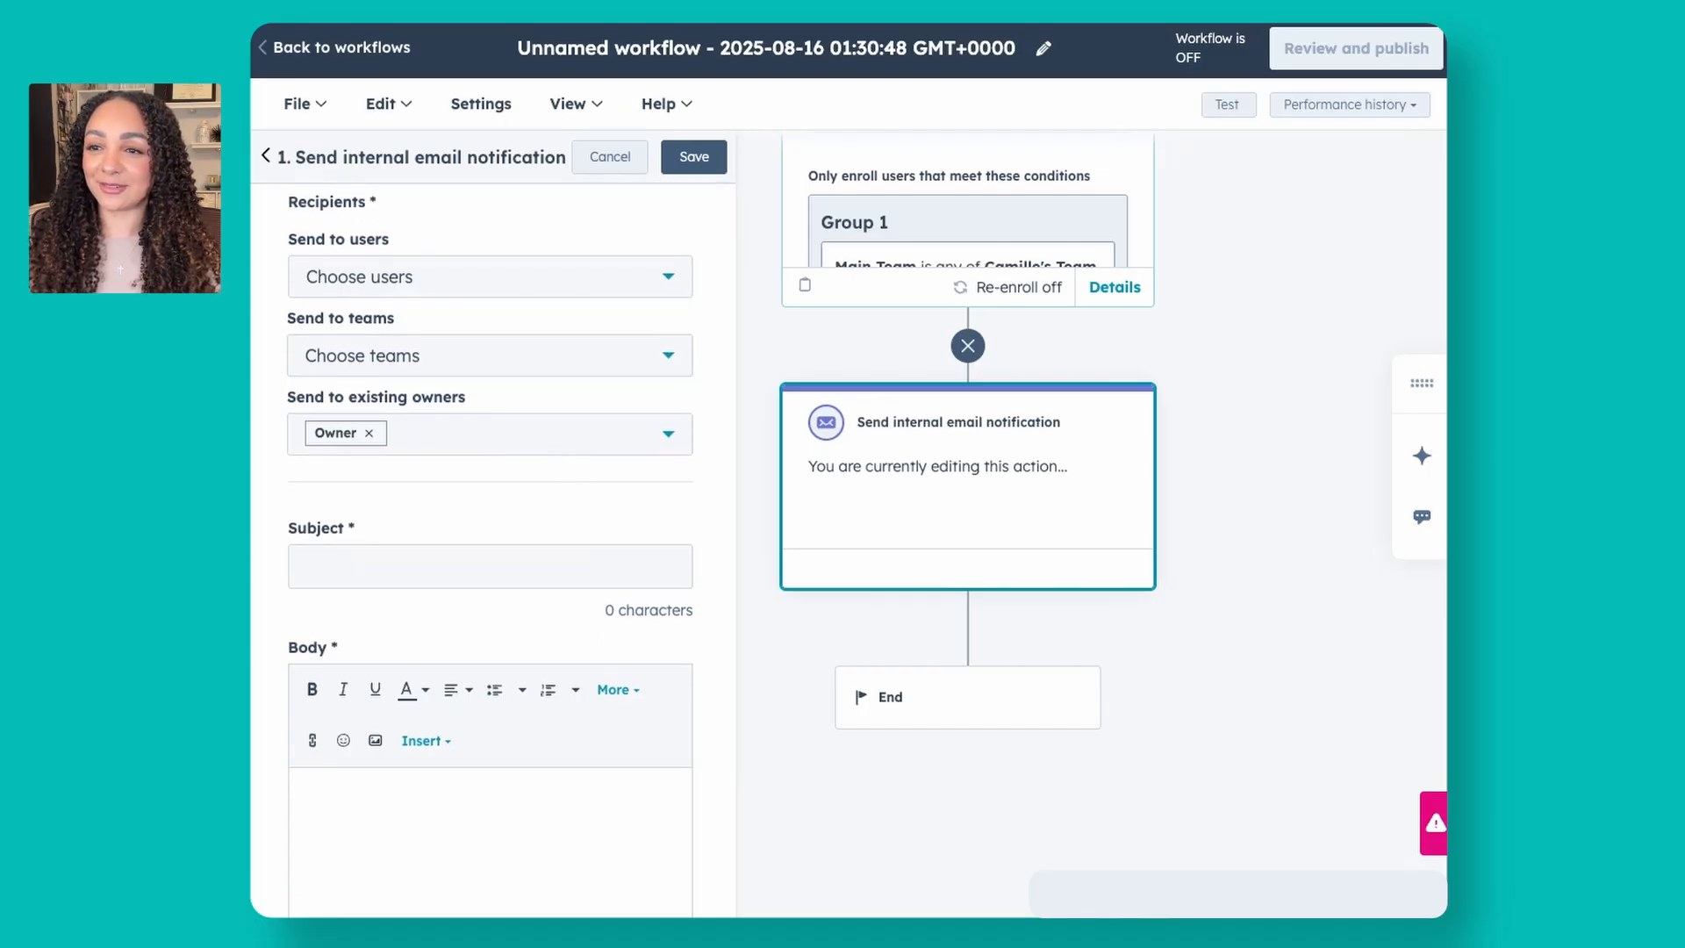
{"action": "scroll", "coordinate": [510, 495], "scroll_direction": "down", "scroll_amount": 1}
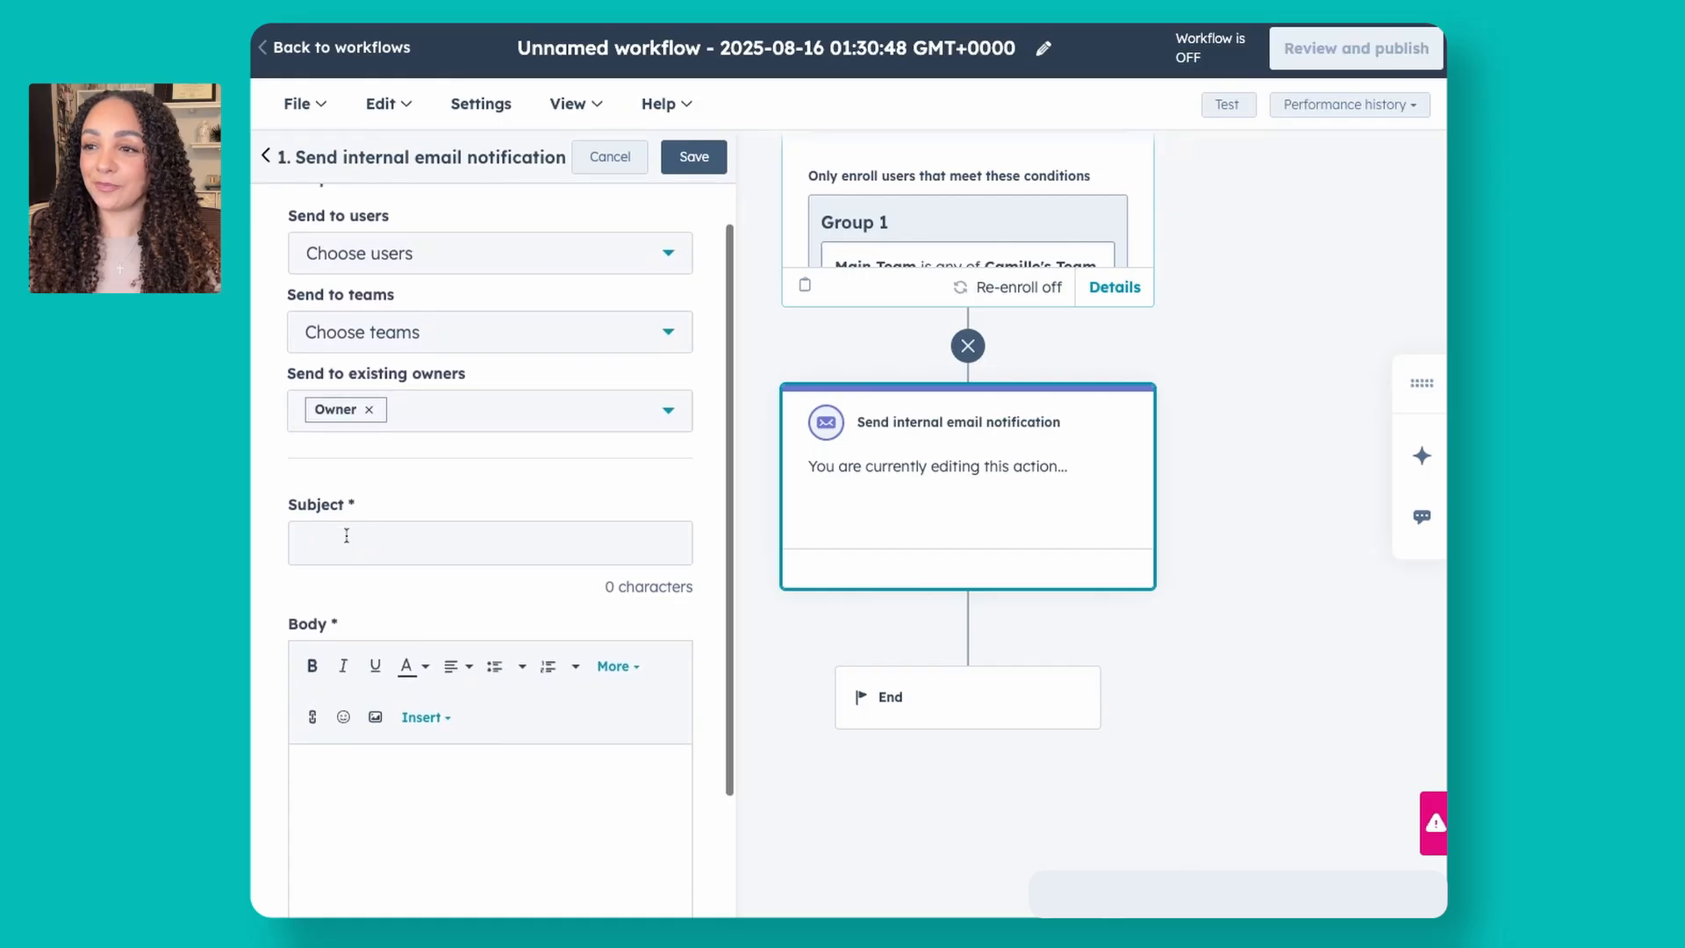
{"action": "left_click", "coordinate": [346, 530]}
{"action": "type", "text": "Welcome Aboard!"}
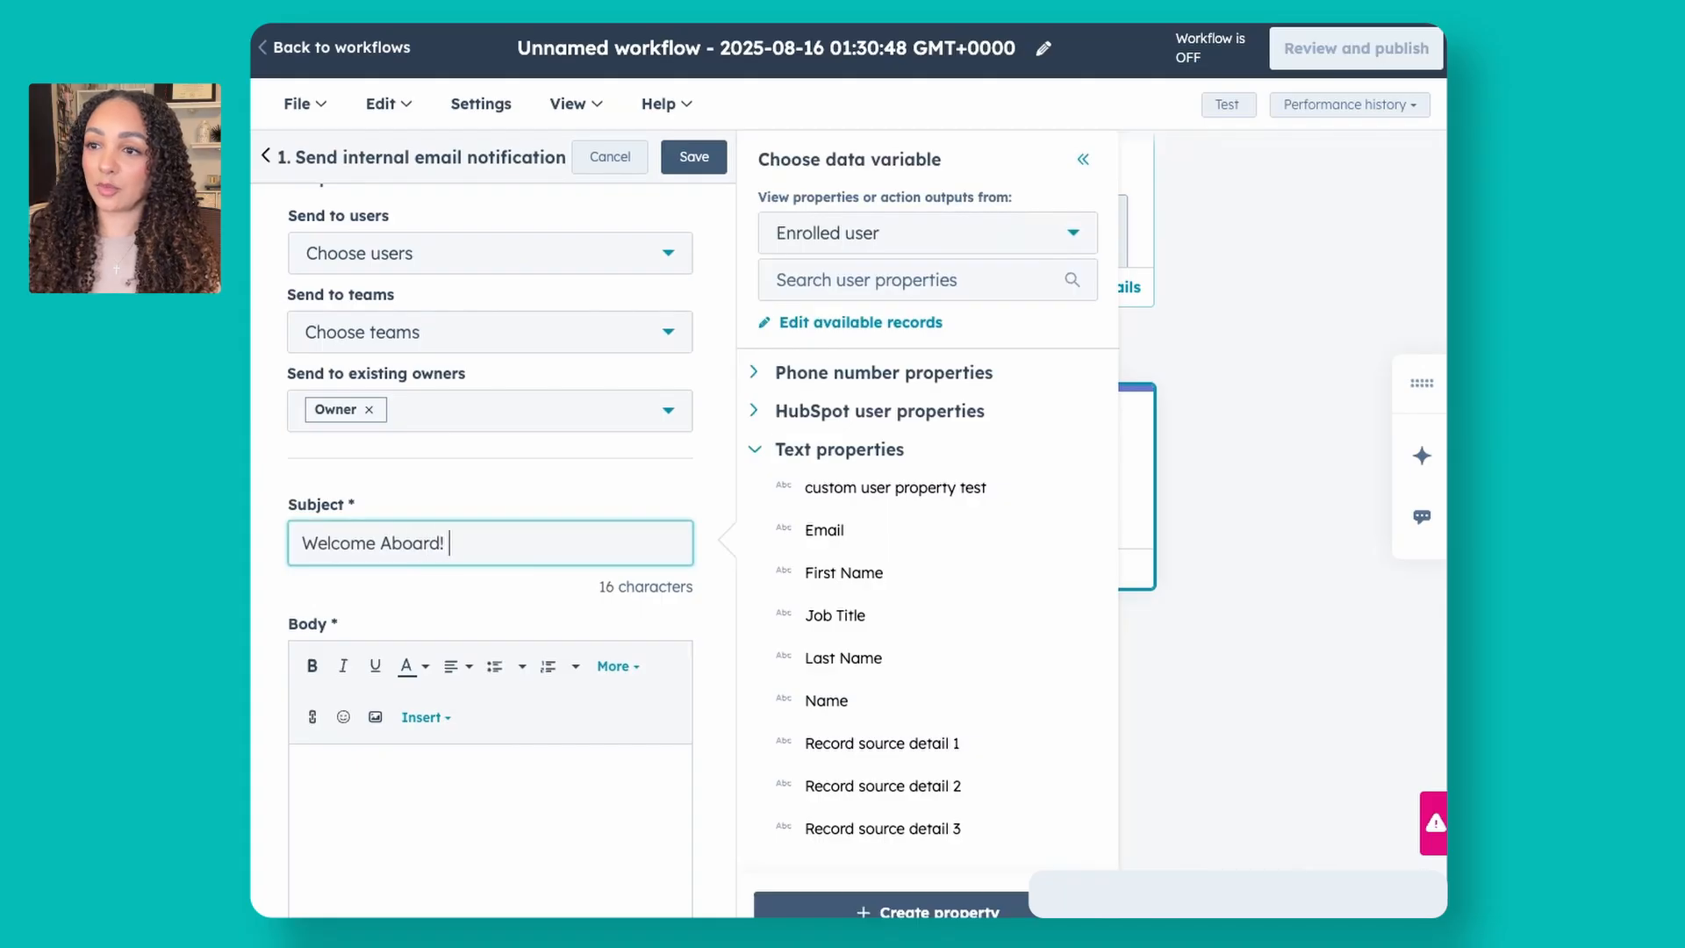
{"action": "scroll", "coordinate": [491, 548], "scroll_direction": "down", "scroll_amount": 2}
{"action": "left_click", "coordinate": [471, 580]}
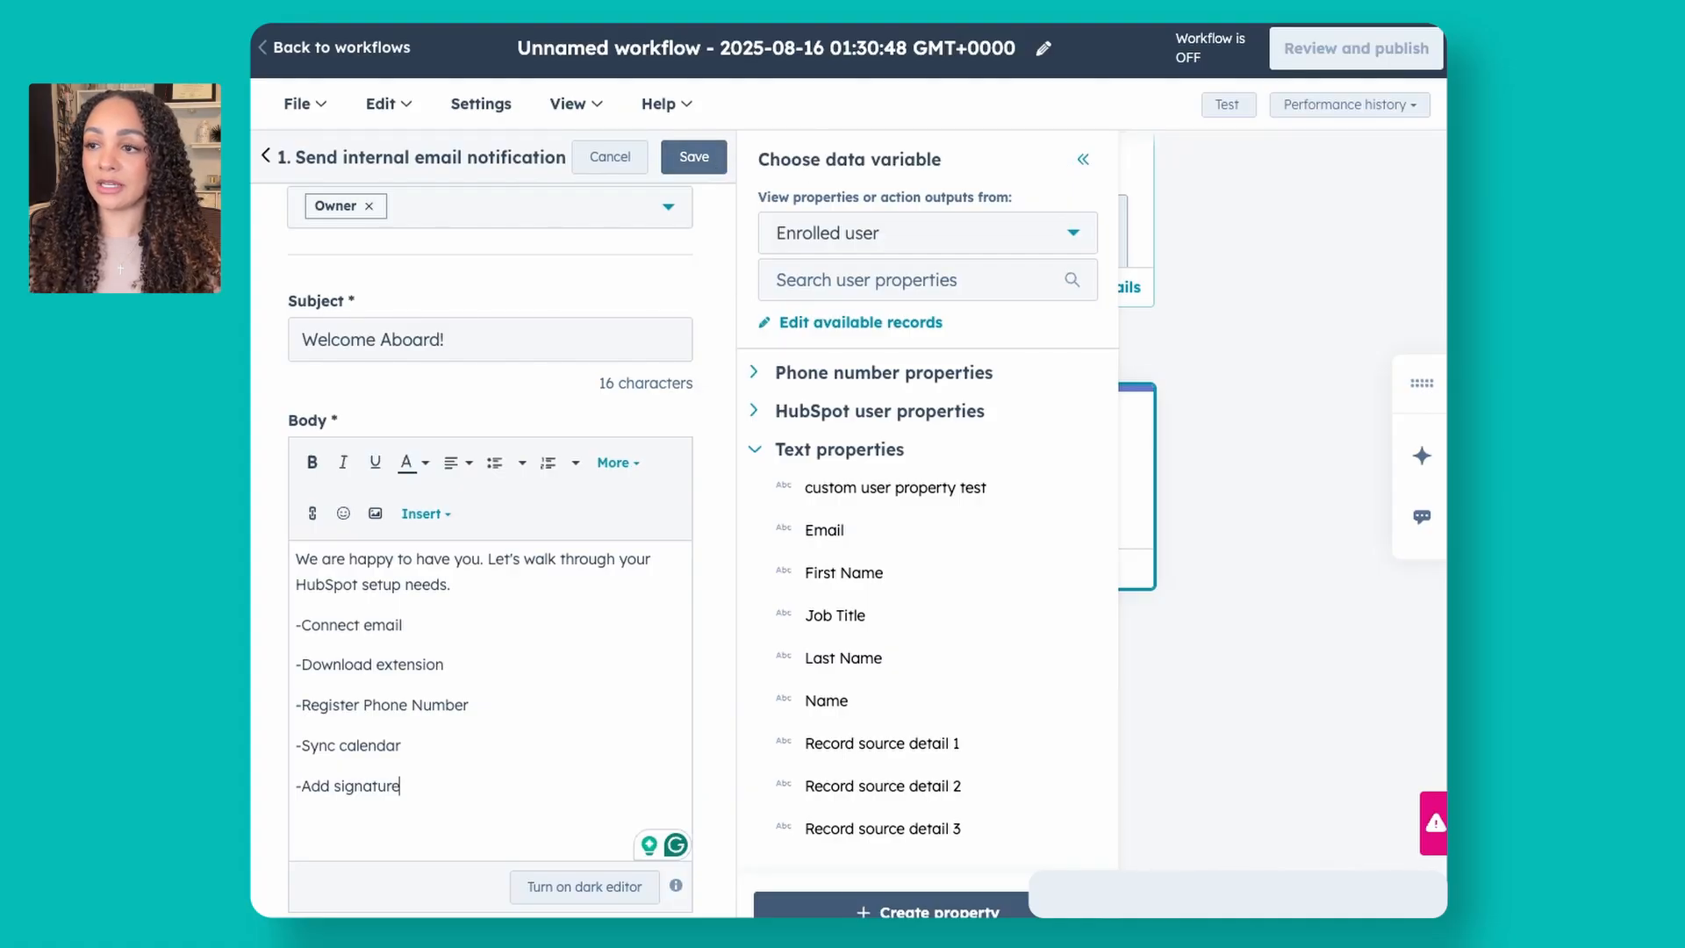
{"action": "left_click", "coordinate": [693, 157]}
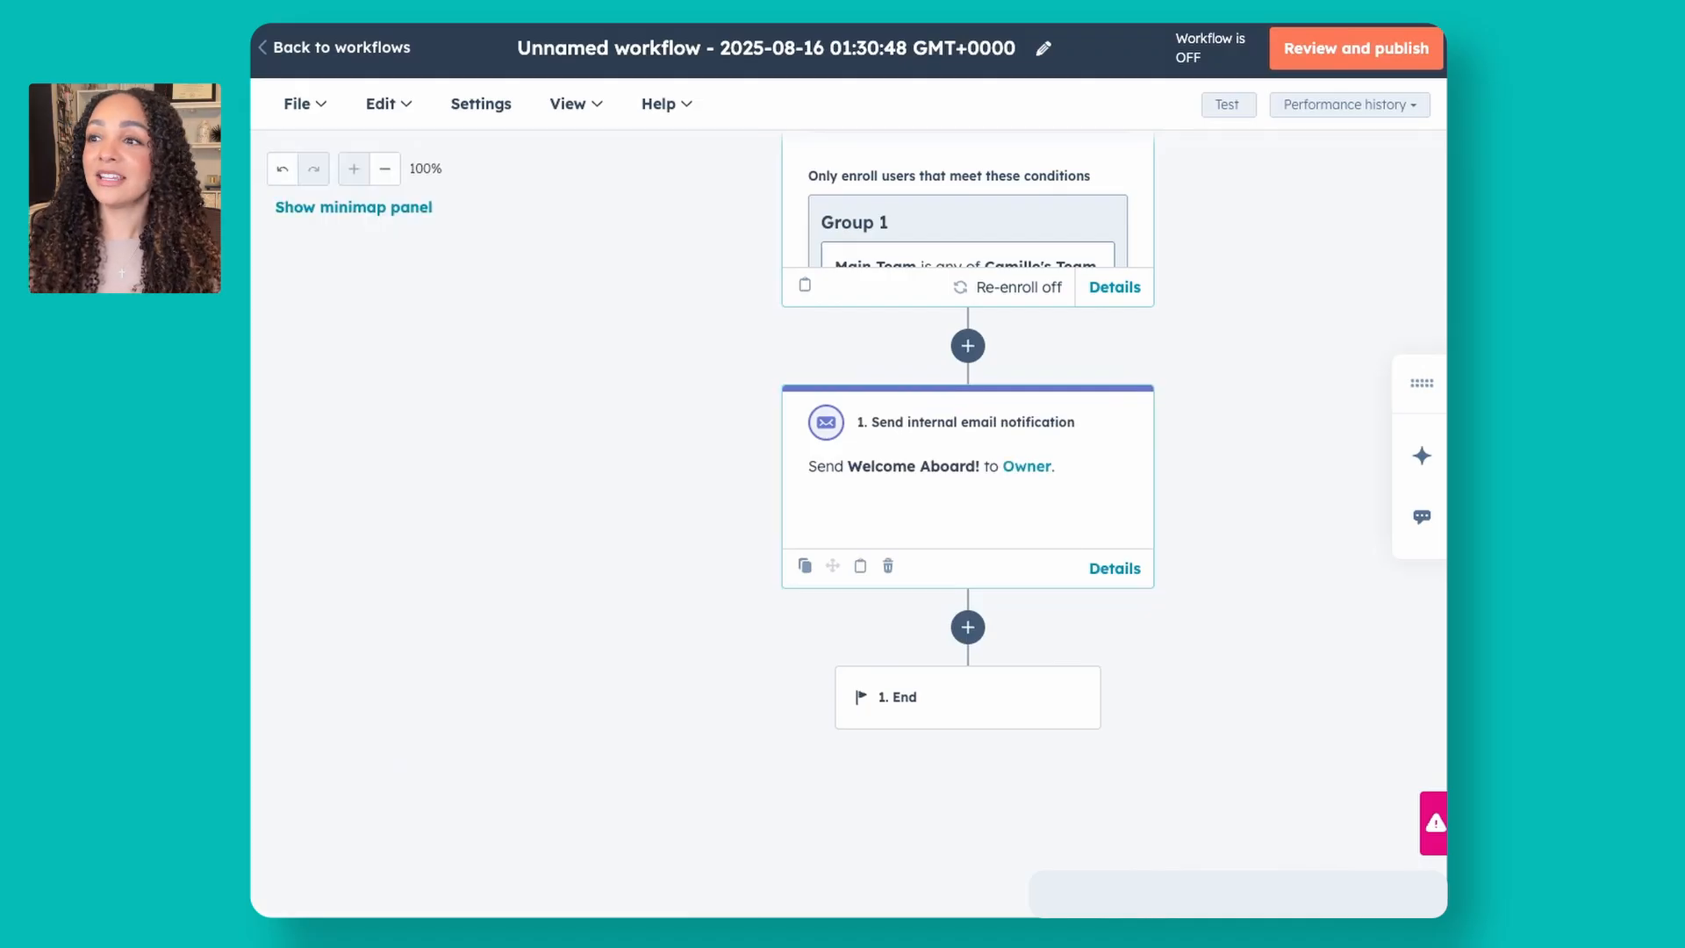
Step: Add a Create task action directly after the Welcome Aboard! email notification
{"action": "left_click", "coordinate": [968, 627]}
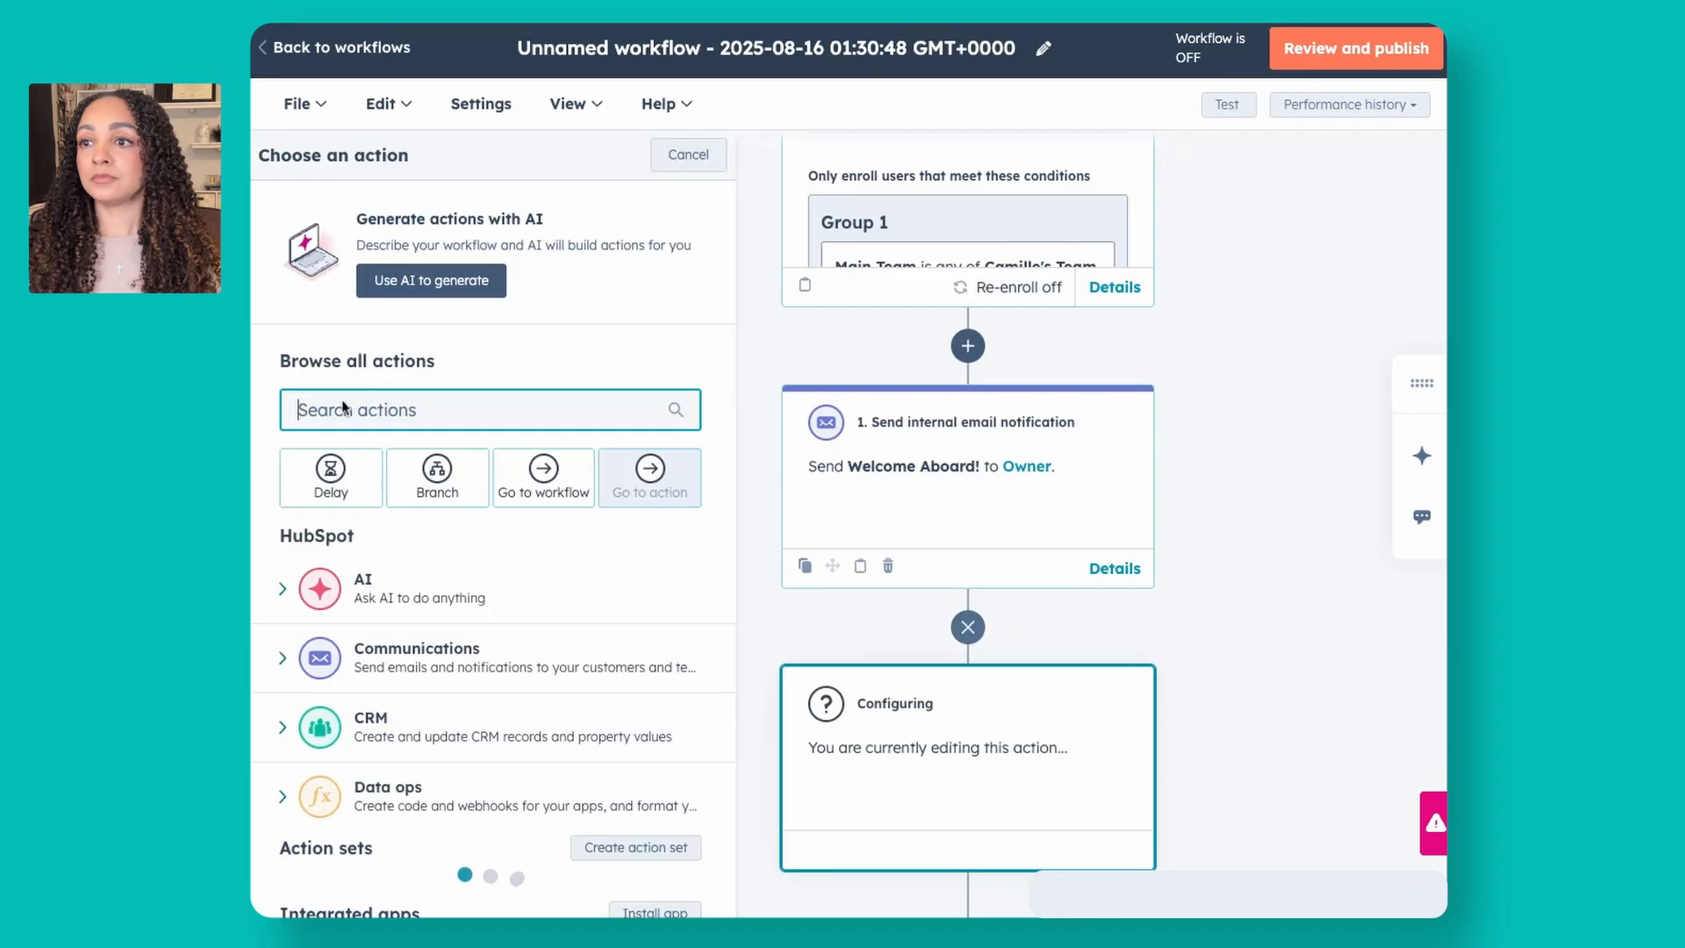
{"action": "type", "text": "TASKS"}
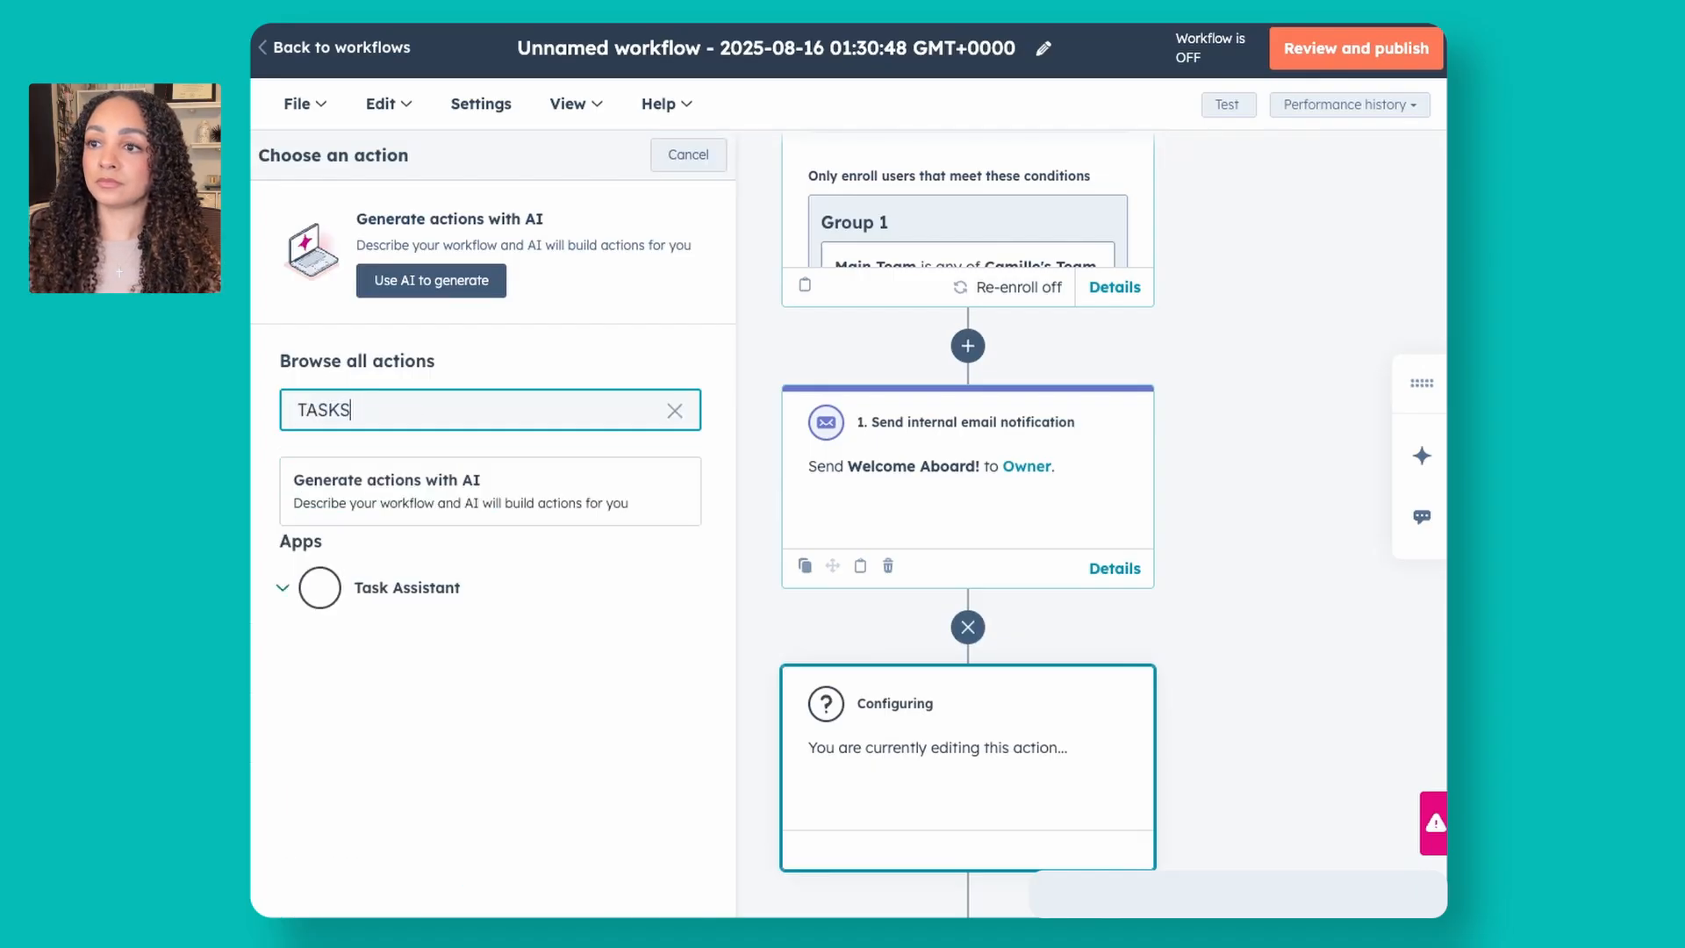
{"action": "key", "text": "BackSpace"}
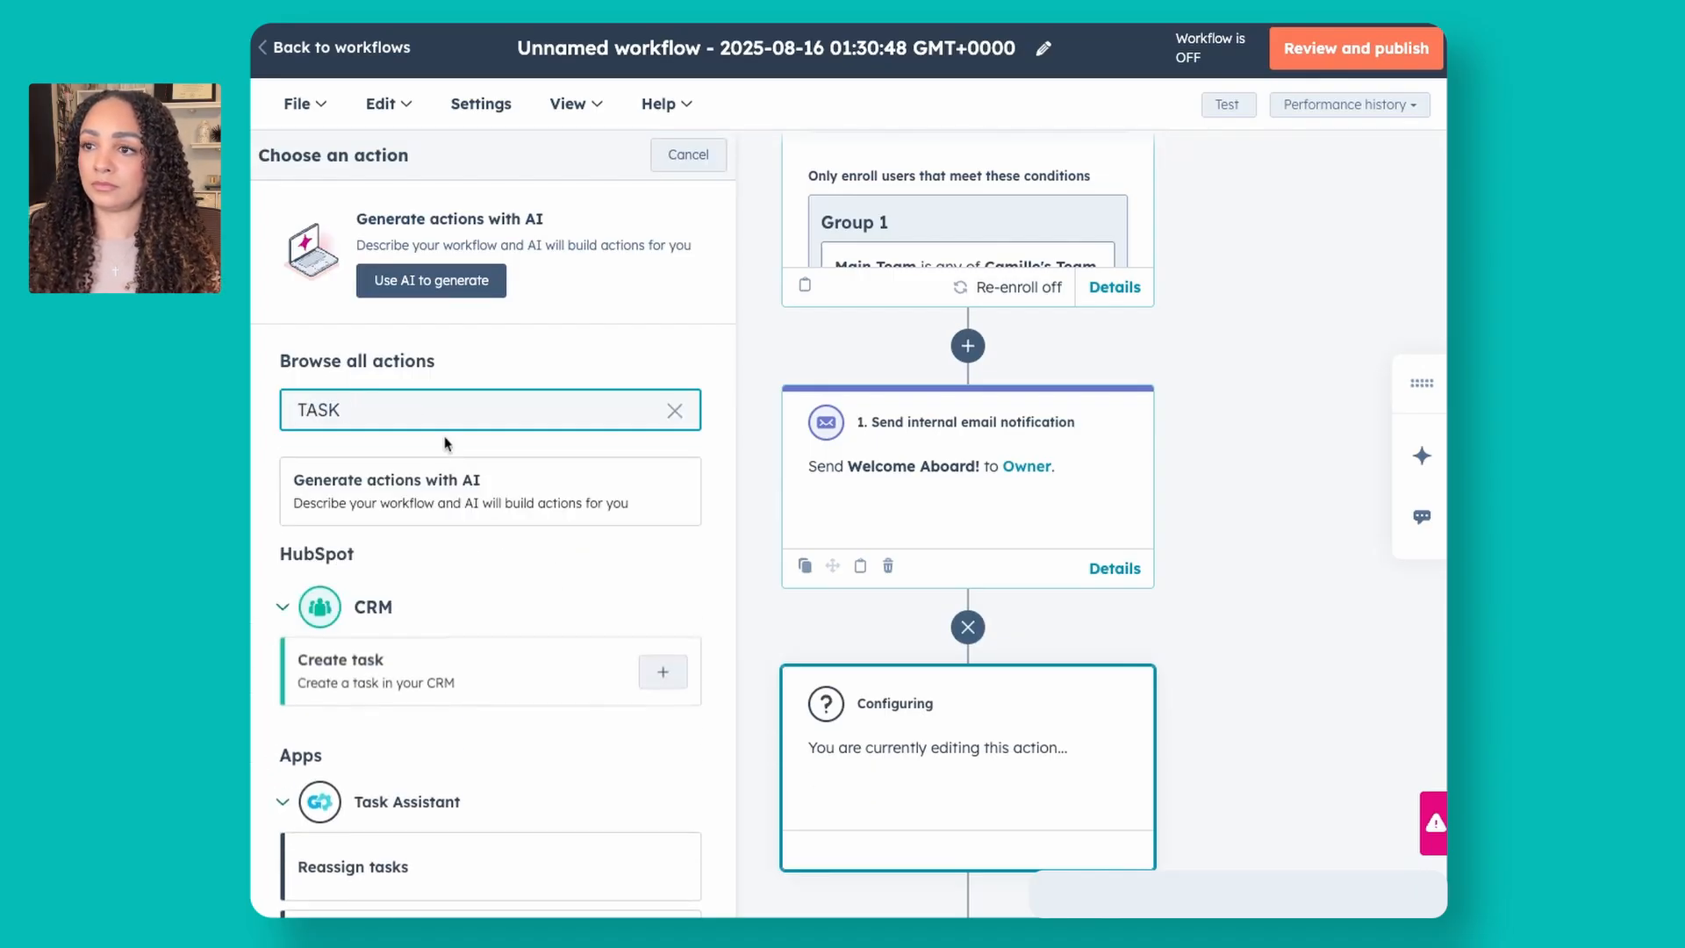
{"action": "left_click", "coordinate": [500, 672]}
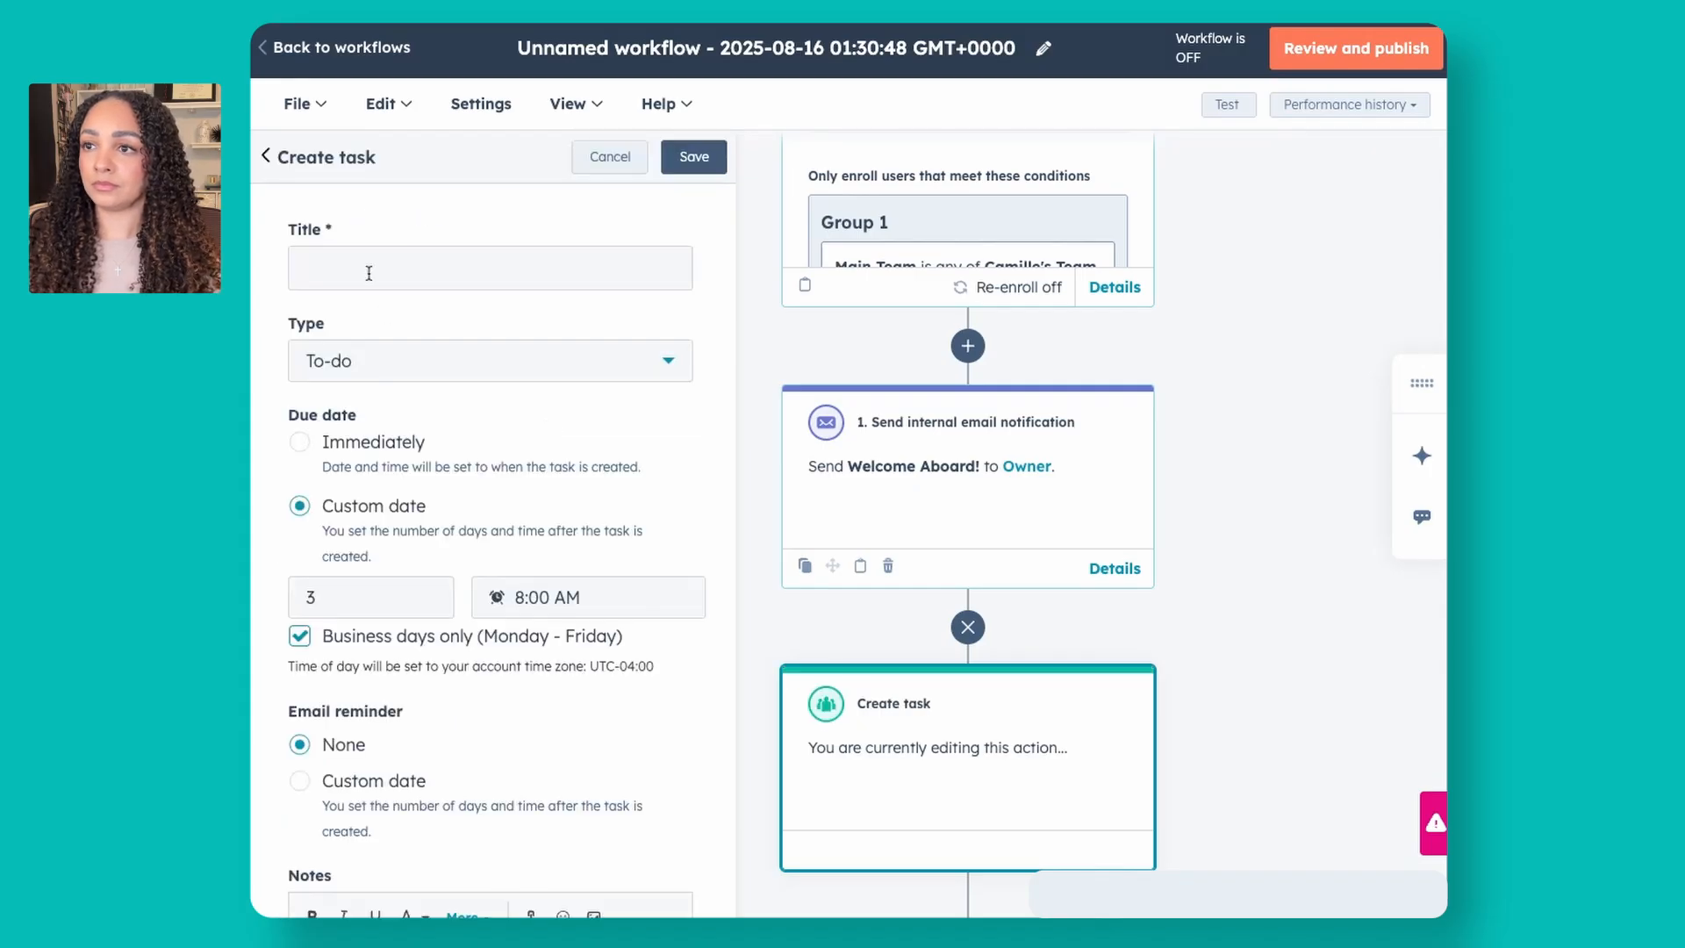
Step: Title the new task "Connect email and download the hubspot extension"
{"action": "left_click", "coordinate": [367, 271]}
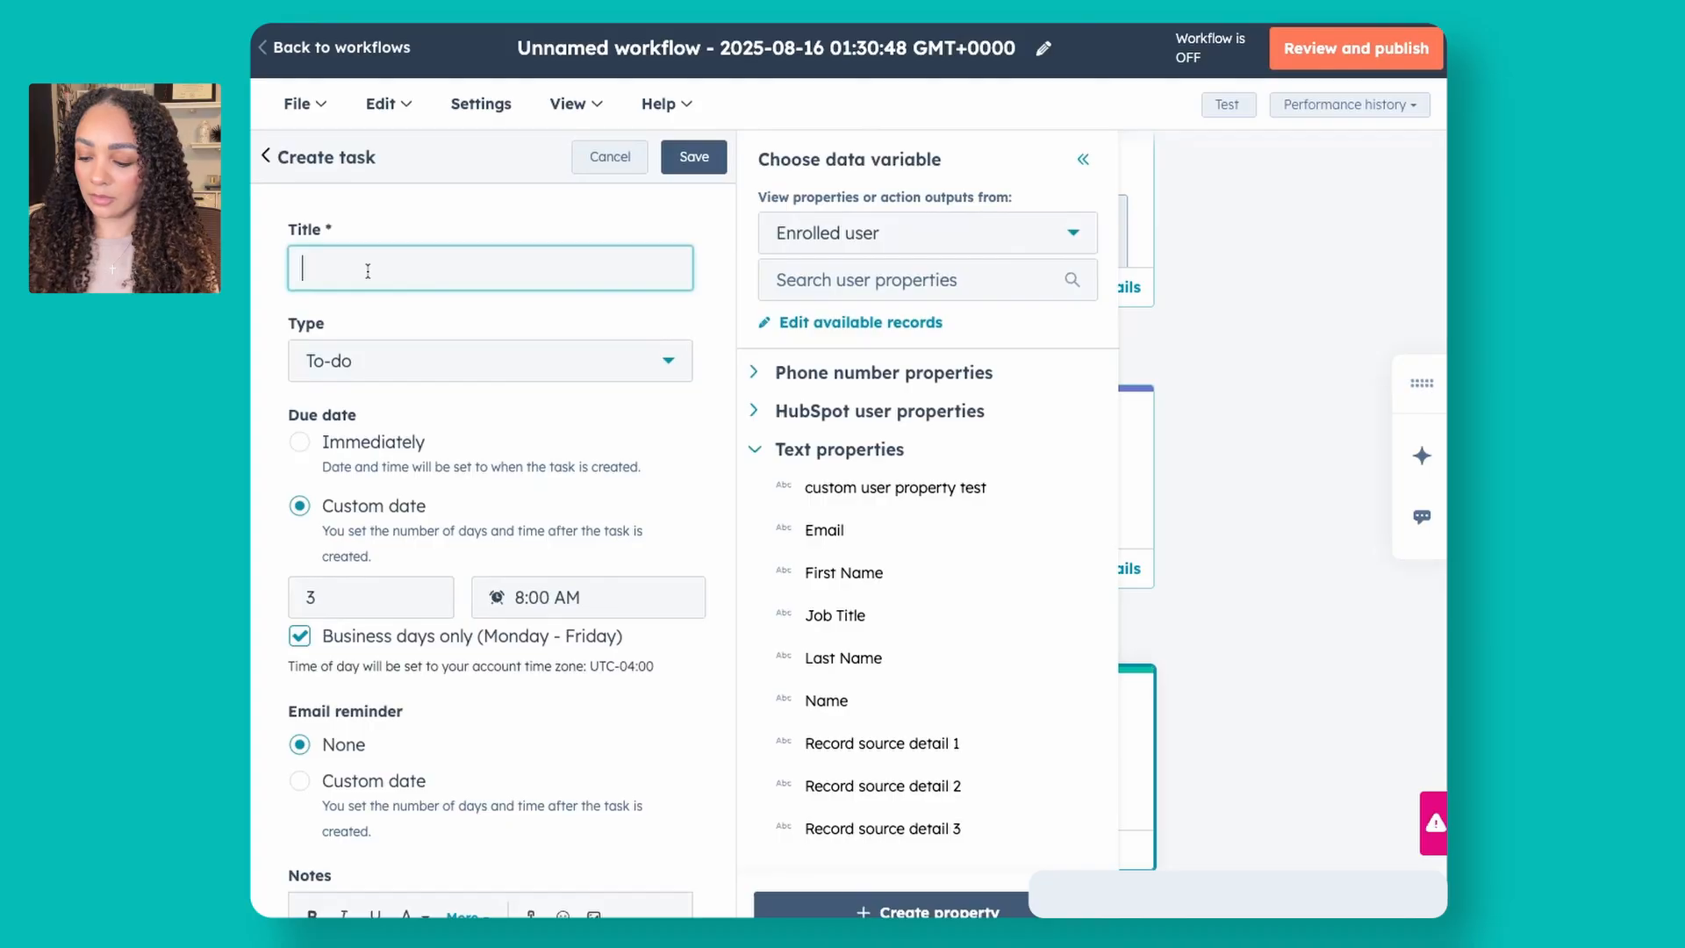
{"action": "type", "text": "Connect email and down"}
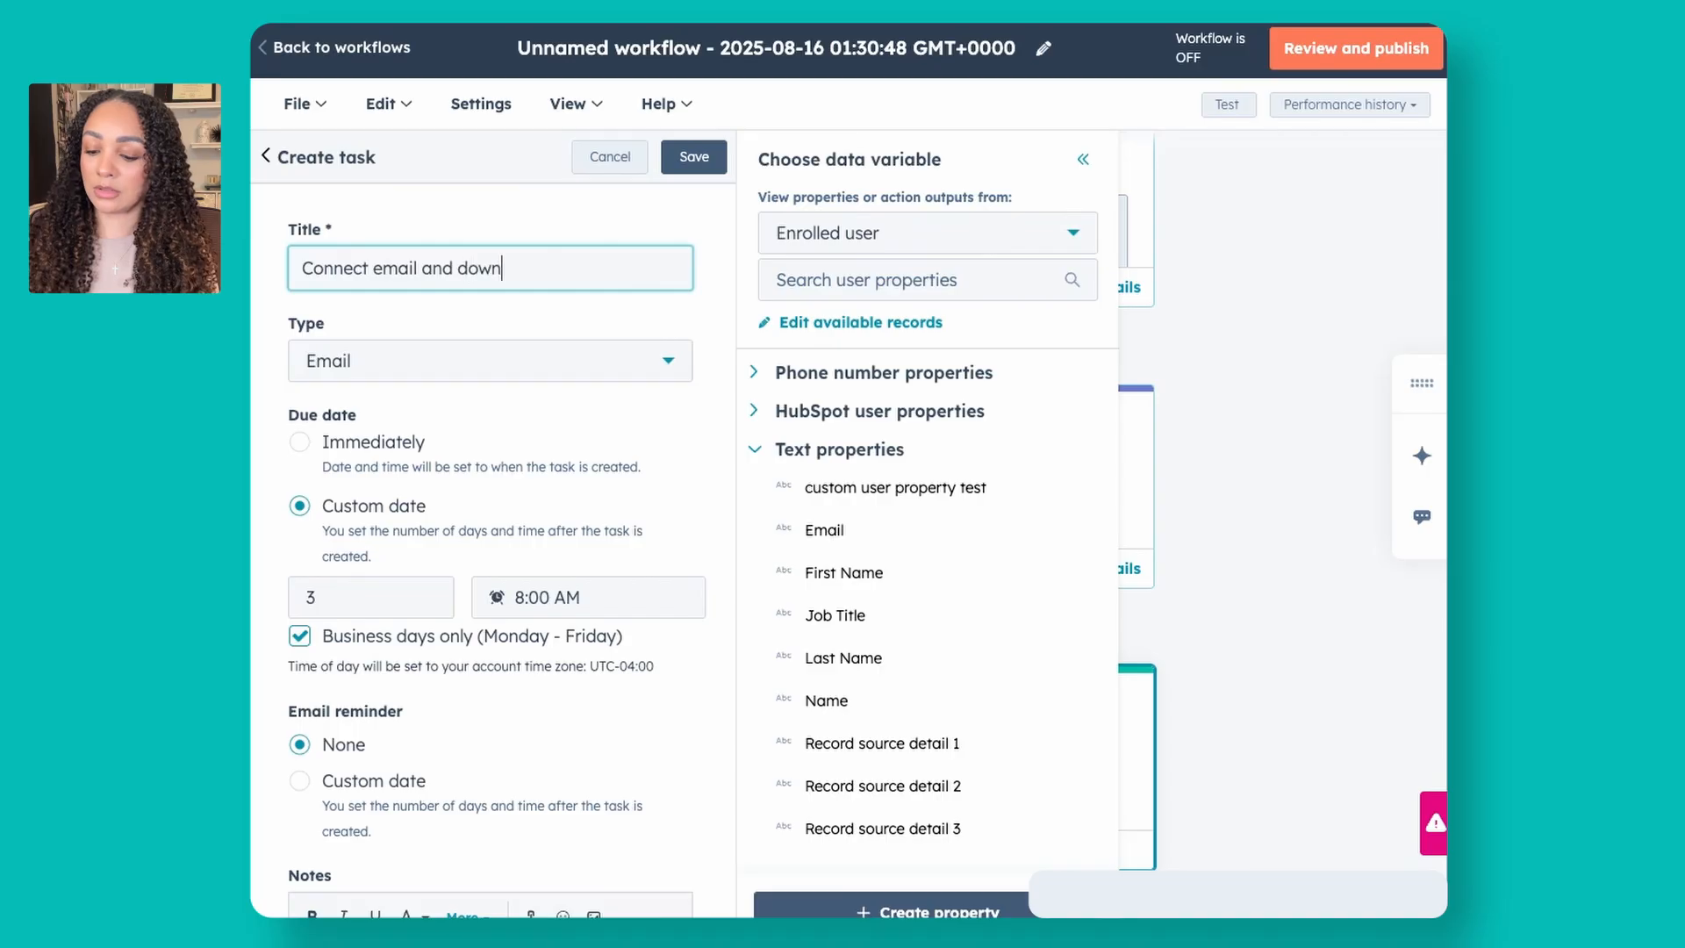
{"action": "type", "text": "load the hubs"}
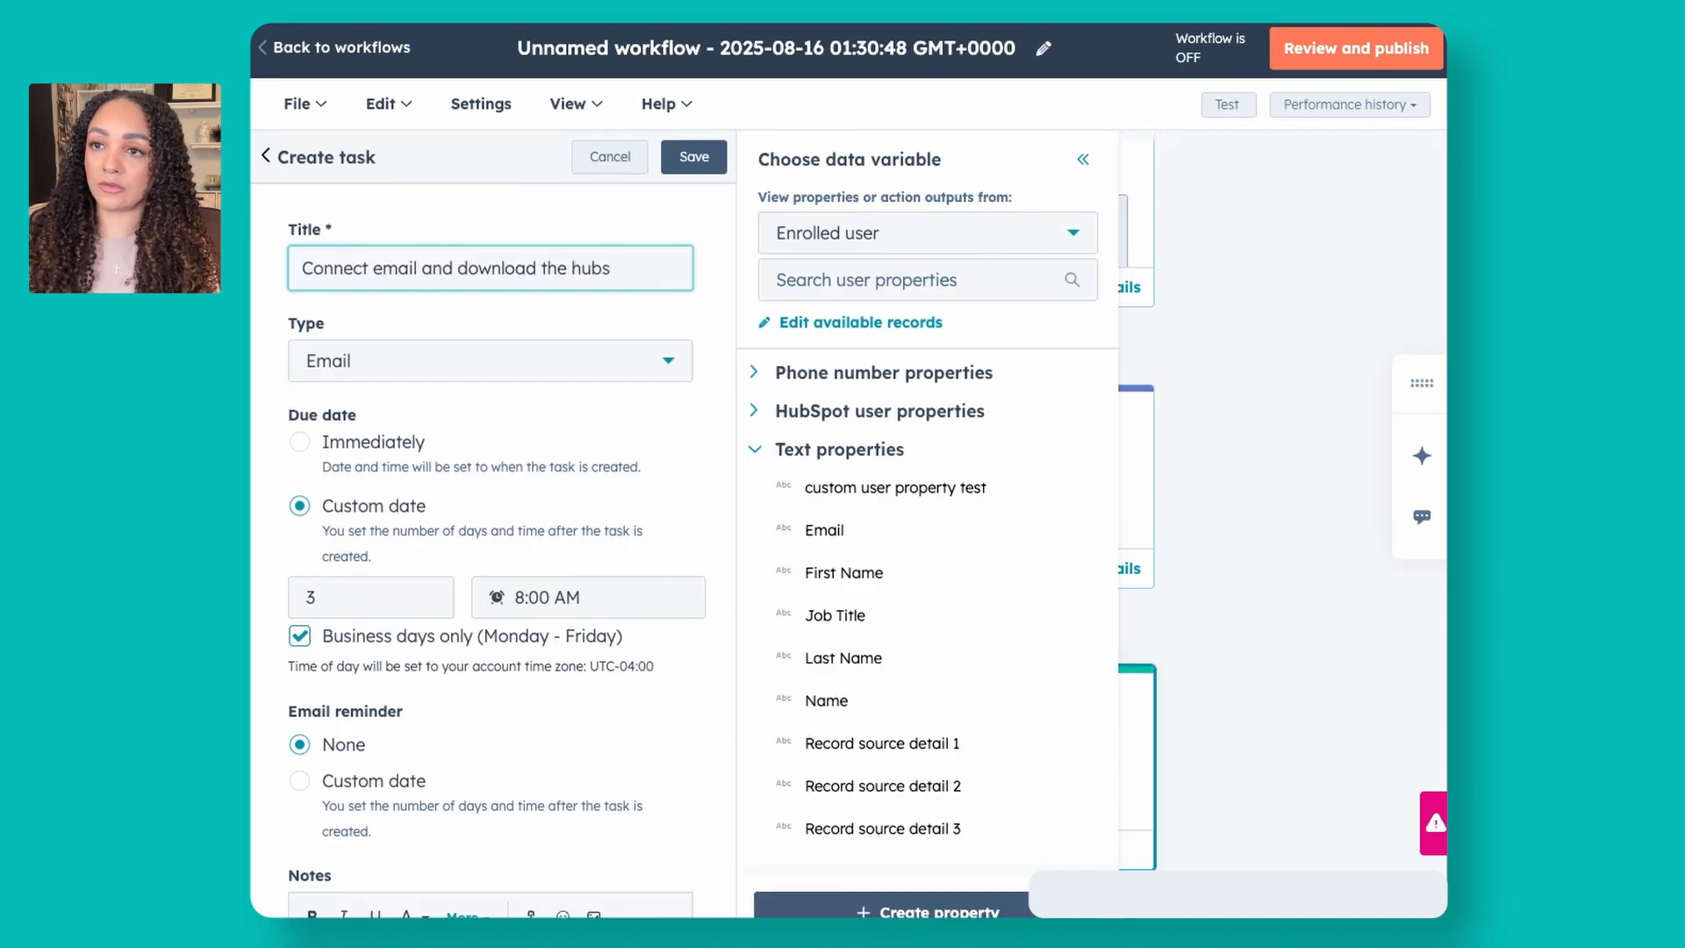
{"action": "type", "text": "pot extneion"}
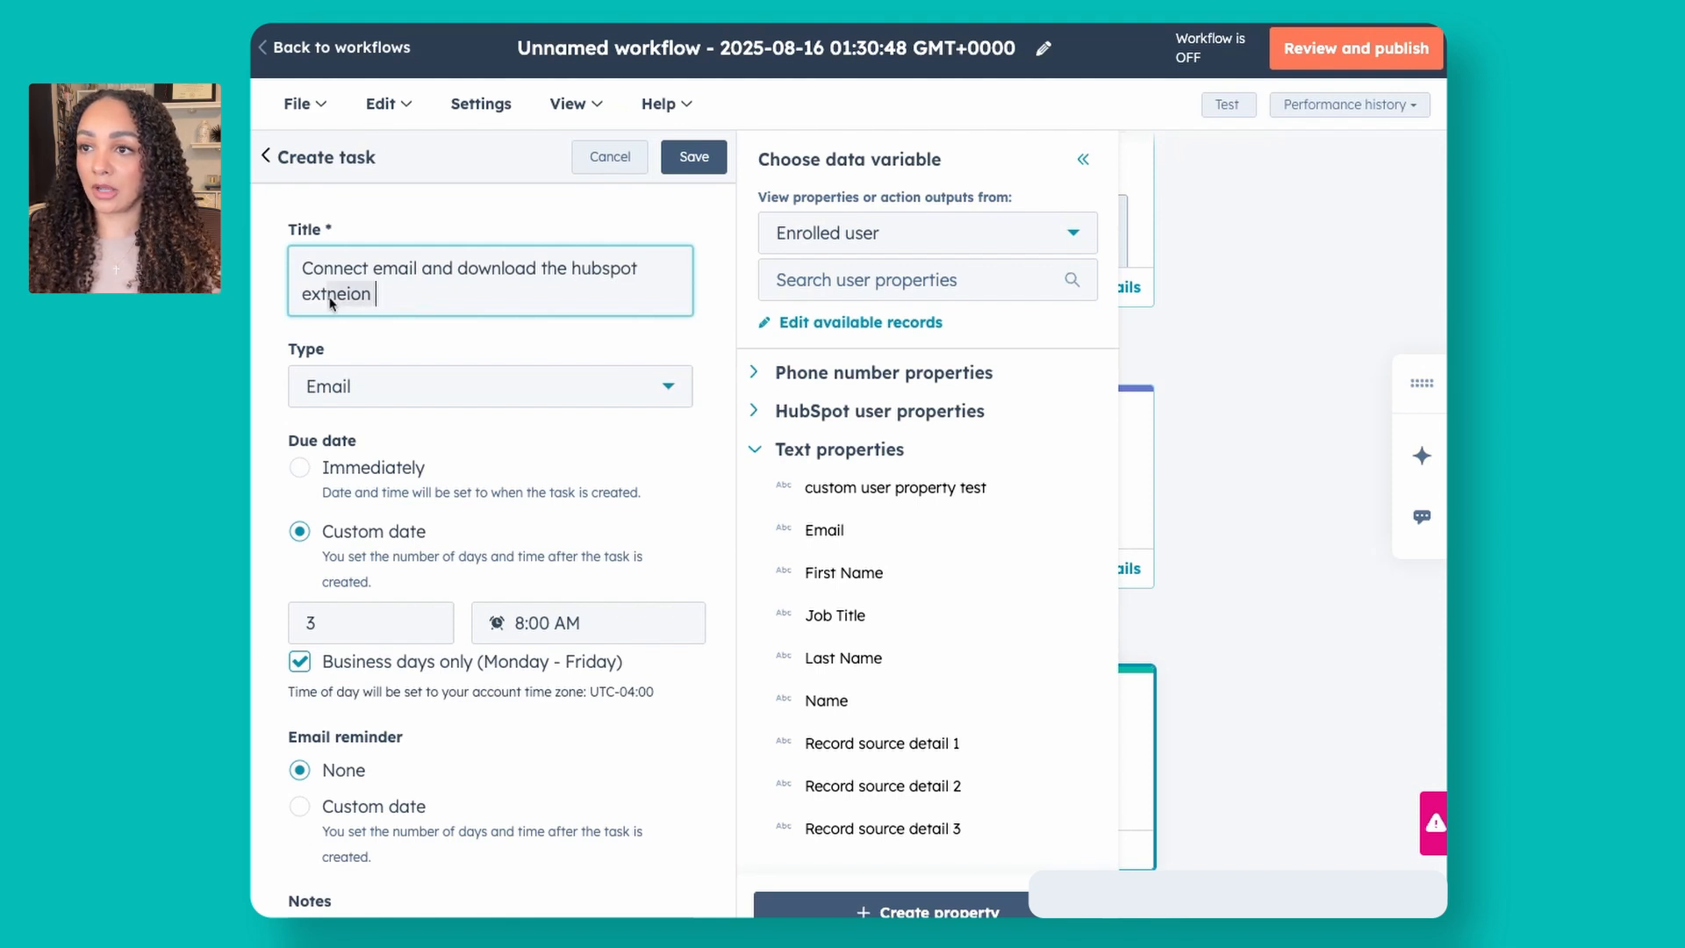
{"action": "key", "text": "BackSpace"}
{"action": "key", "text": "BackSpace"}
{"action": "key", "text": "BackSpace"}
{"action": "key", "text": "BackSpace"}
{"action": "key", "text": "BackSpace"}
{"action": "key", "text": "BackSpace"}
{"action": "type", "text": "ension"}
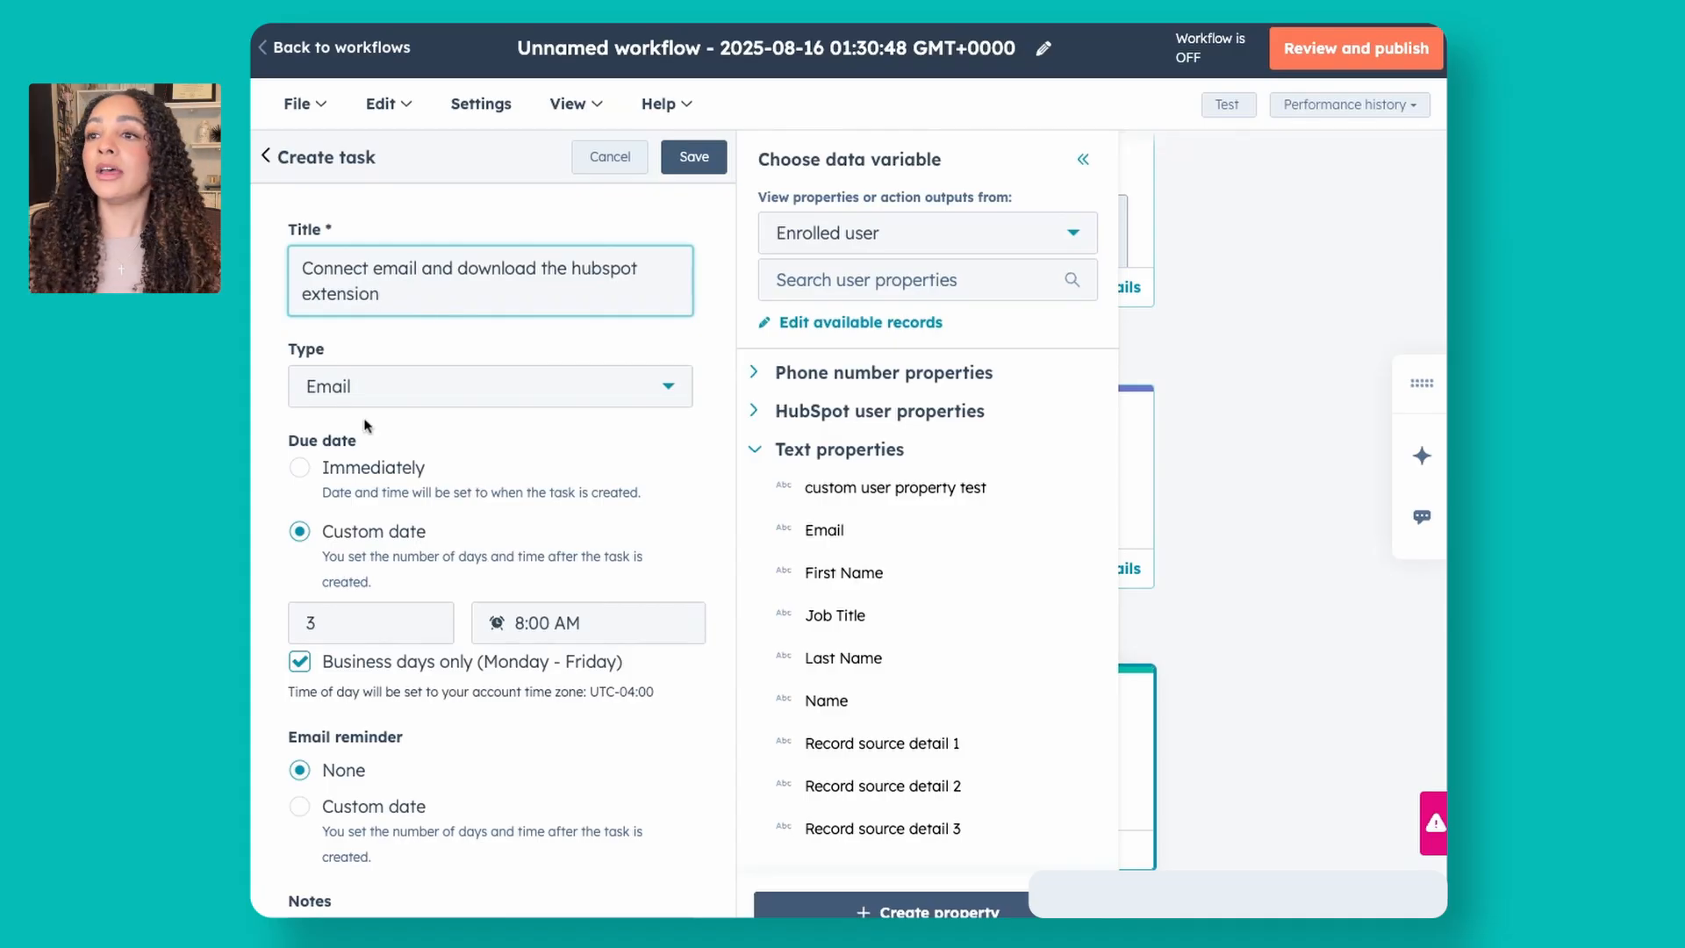
Step: Check the task's due date and assignment settings, keep it assigned to an existing owner of the user, and save the action
{"action": "scroll", "coordinate": [519, 440], "scroll_direction": "down", "scroll_amount": 1}
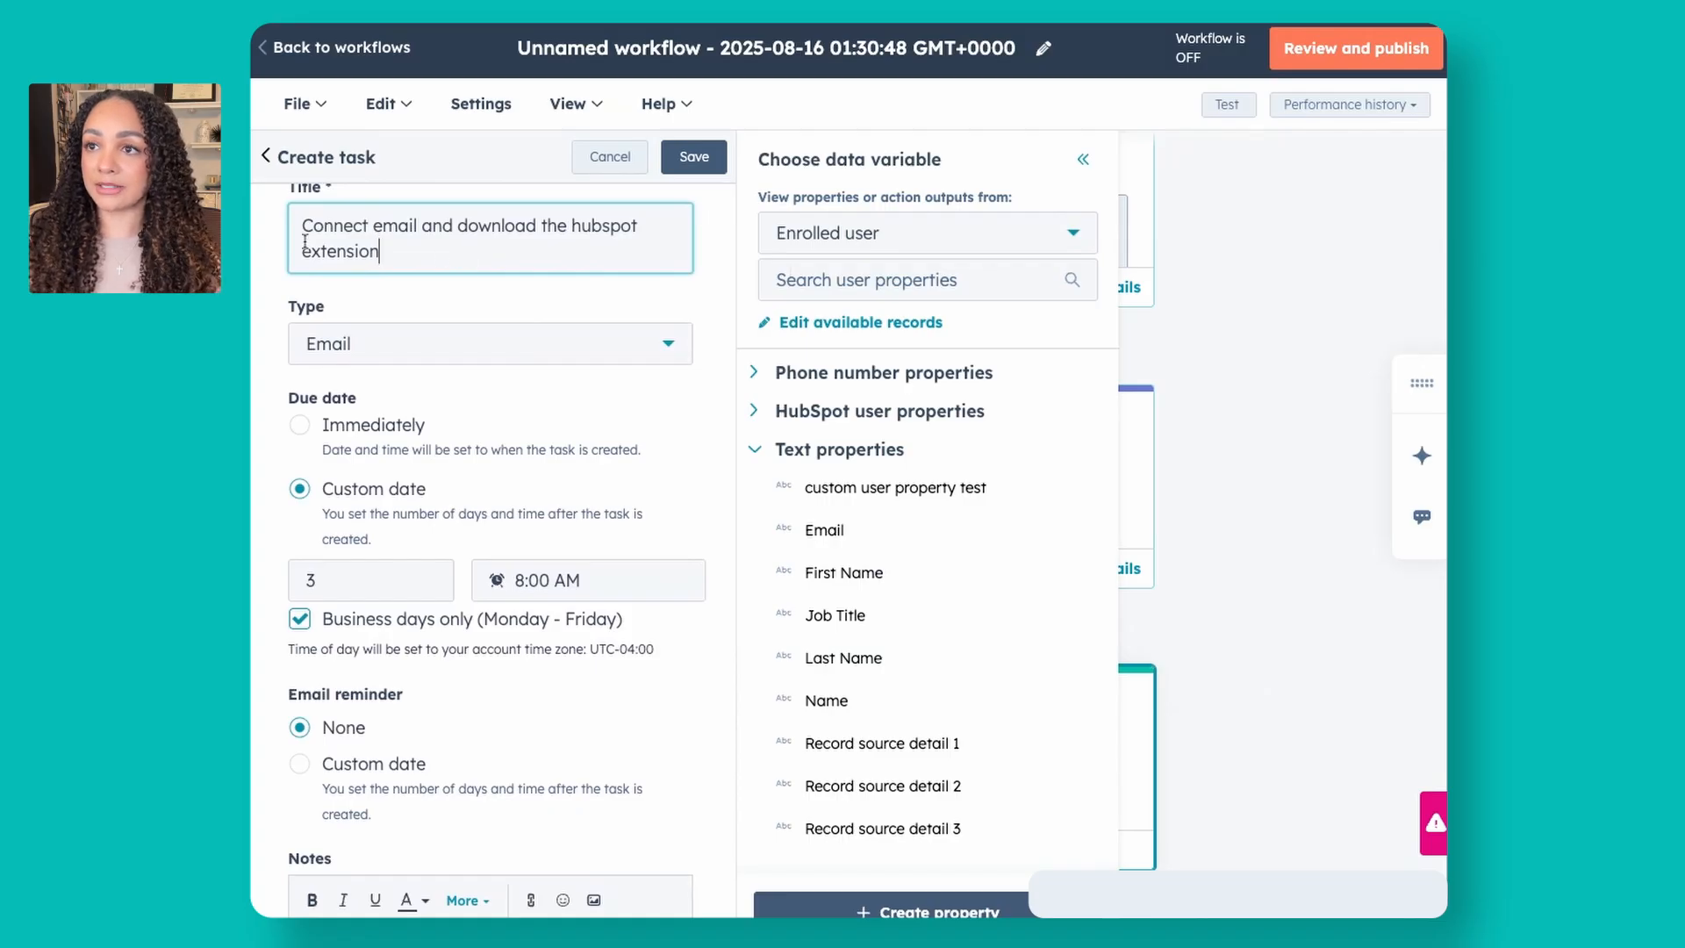
{"action": "scroll", "coordinate": [491, 263], "scroll_direction": "down", "scroll_amount": 1}
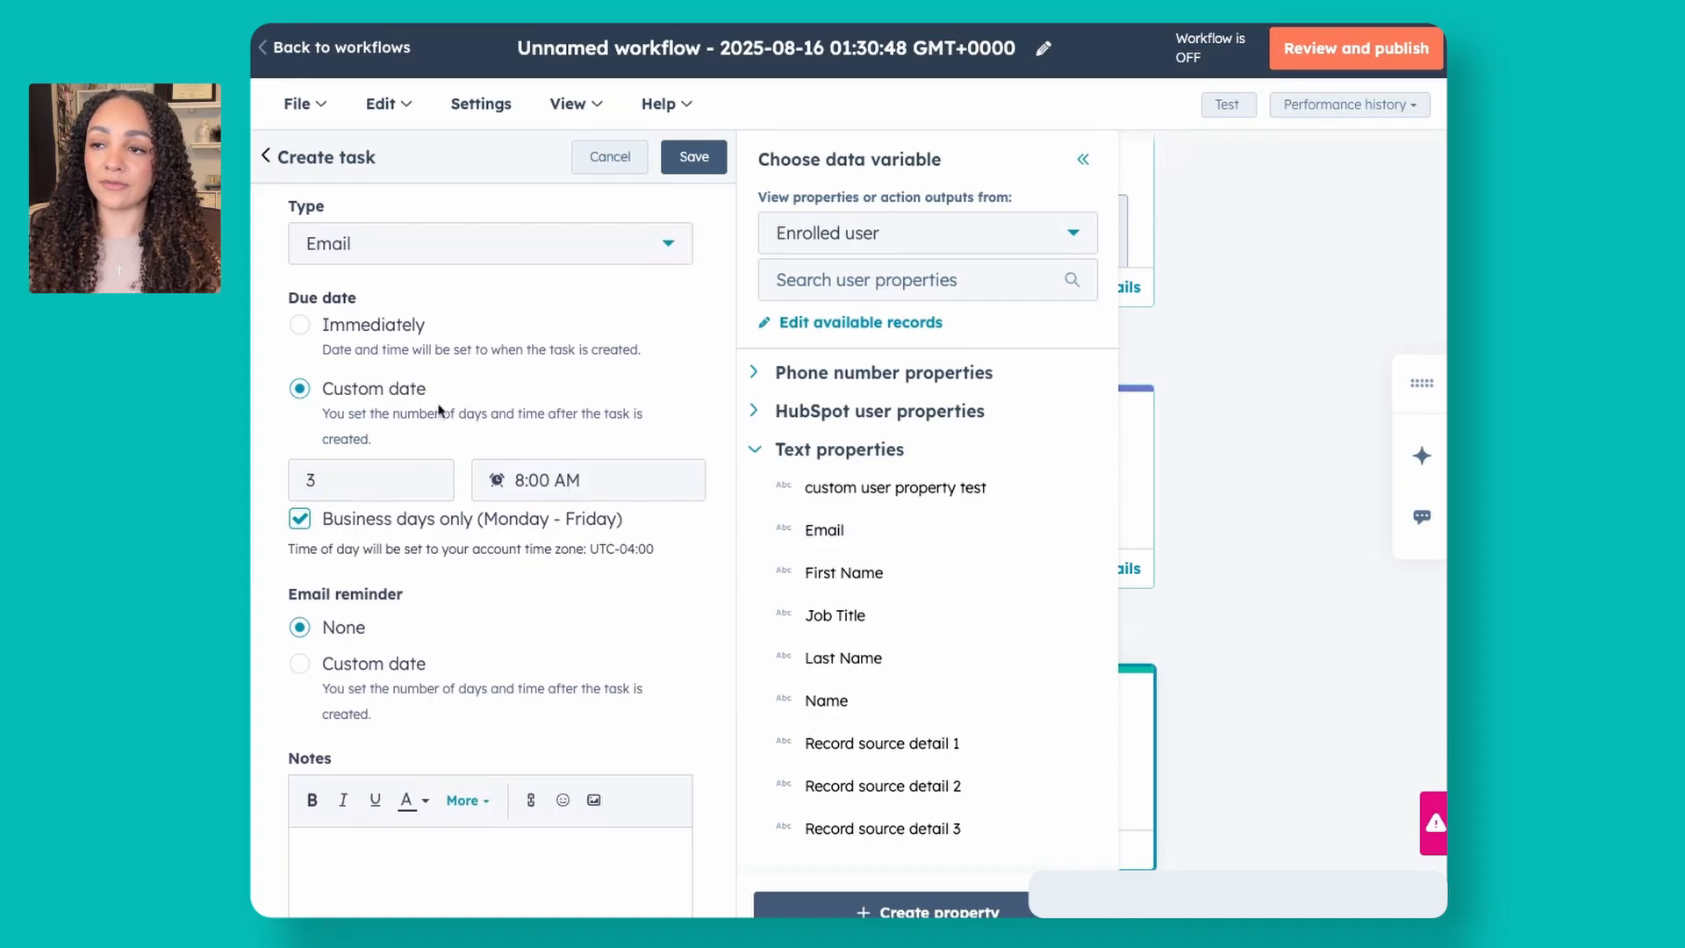
{"action": "scroll", "coordinate": [437, 418], "scroll_direction": "down", "scroll_amount": 6}
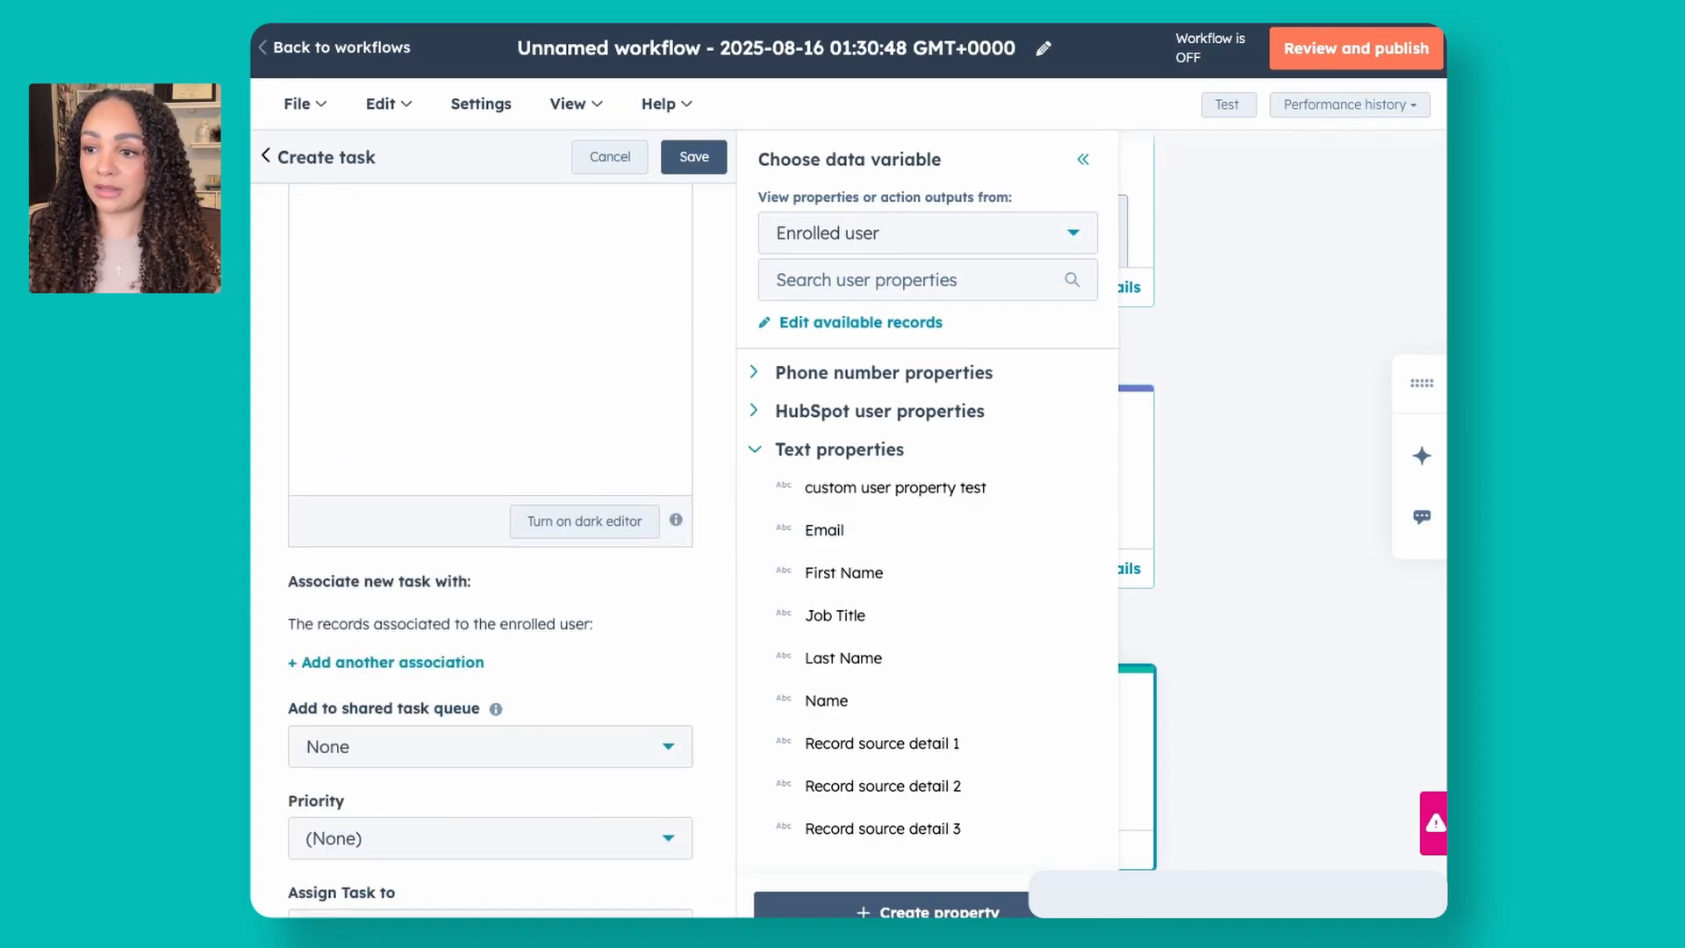
{"action": "left_click", "coordinate": [402, 914]}
{"action": "left_click", "coordinate": [385, 795]}
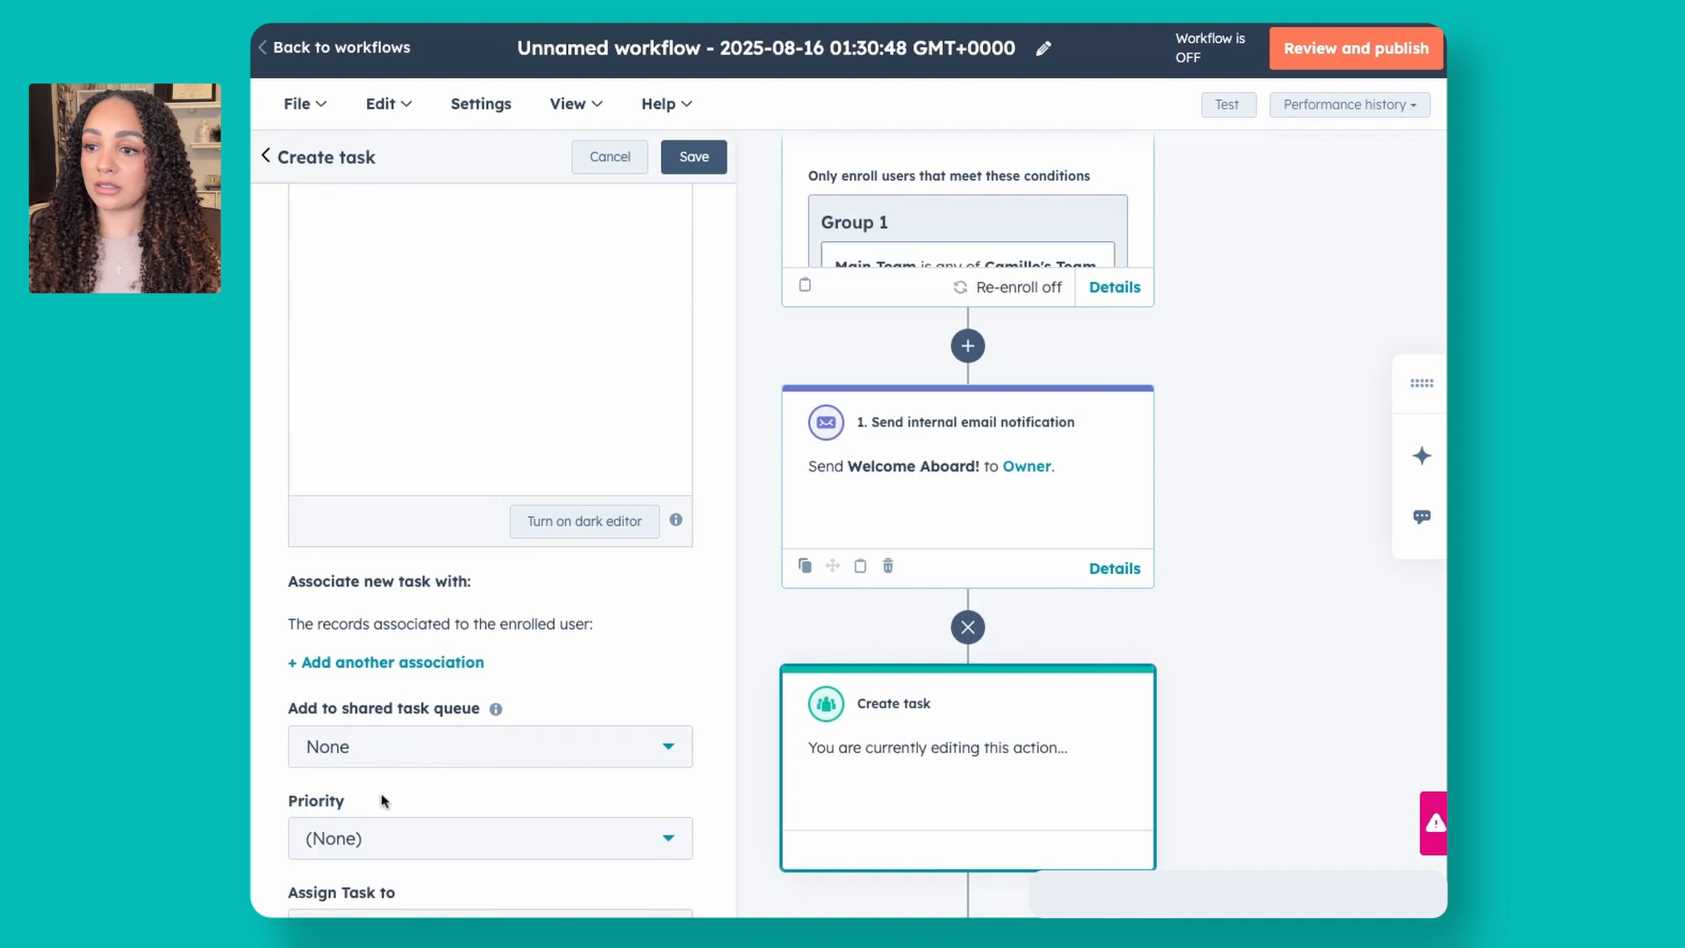
{"action": "scroll", "coordinate": [444, 778], "scroll_direction": "down", "scroll_amount": 2}
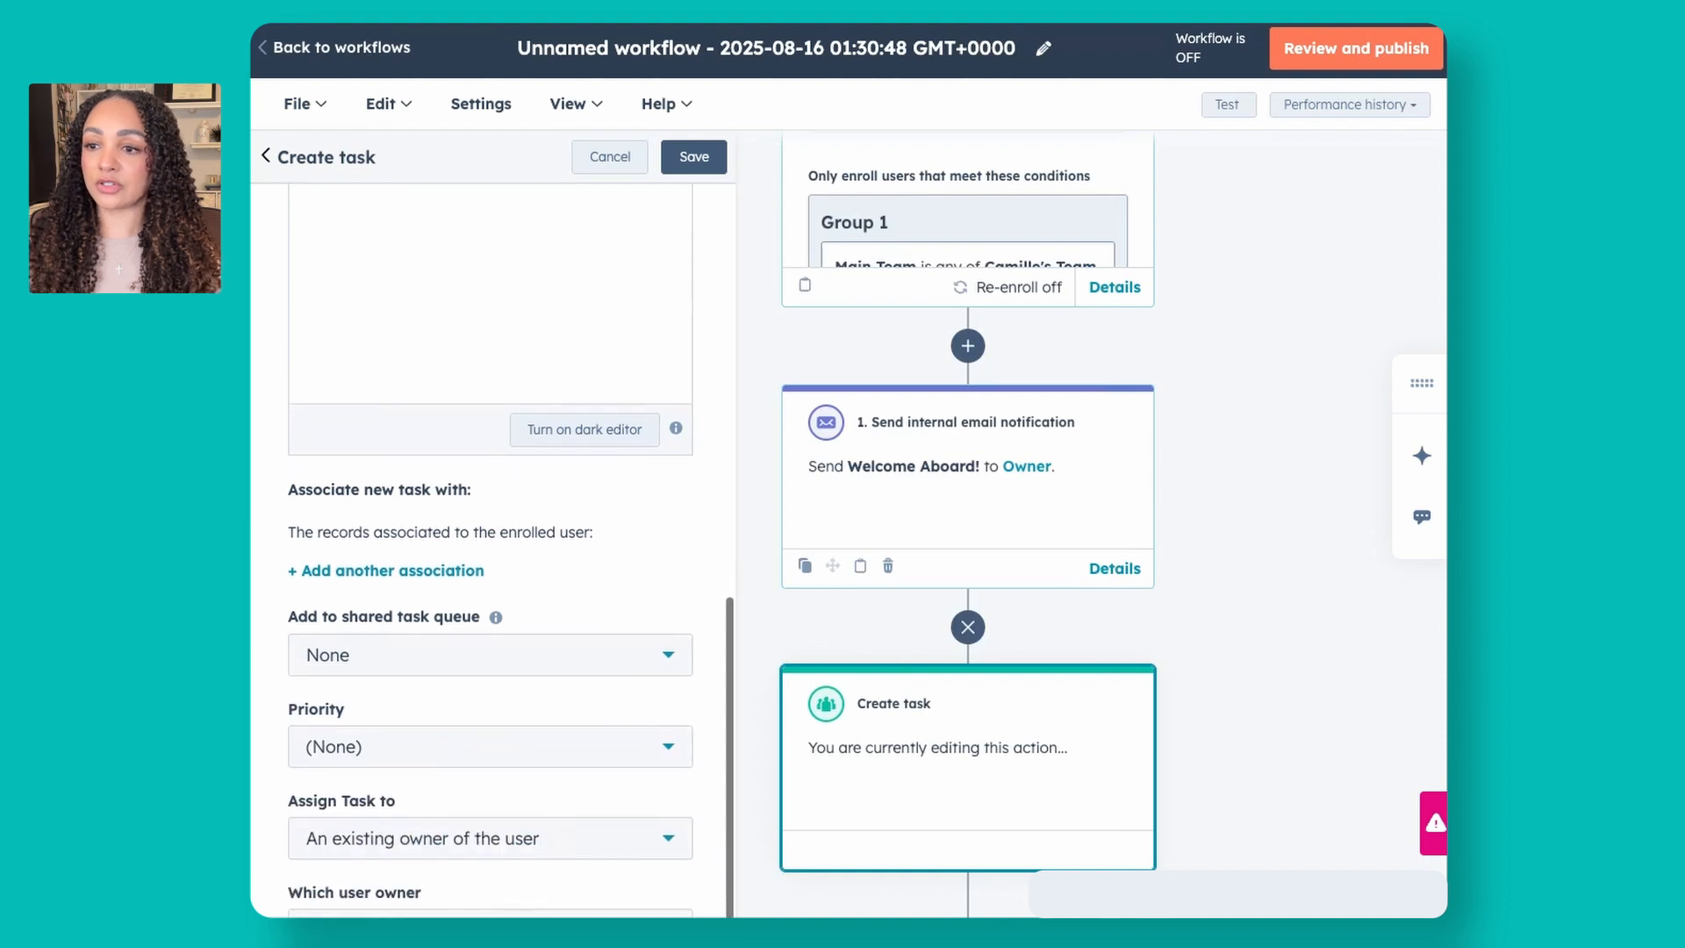
{"action": "left_click", "coordinate": [694, 157]}
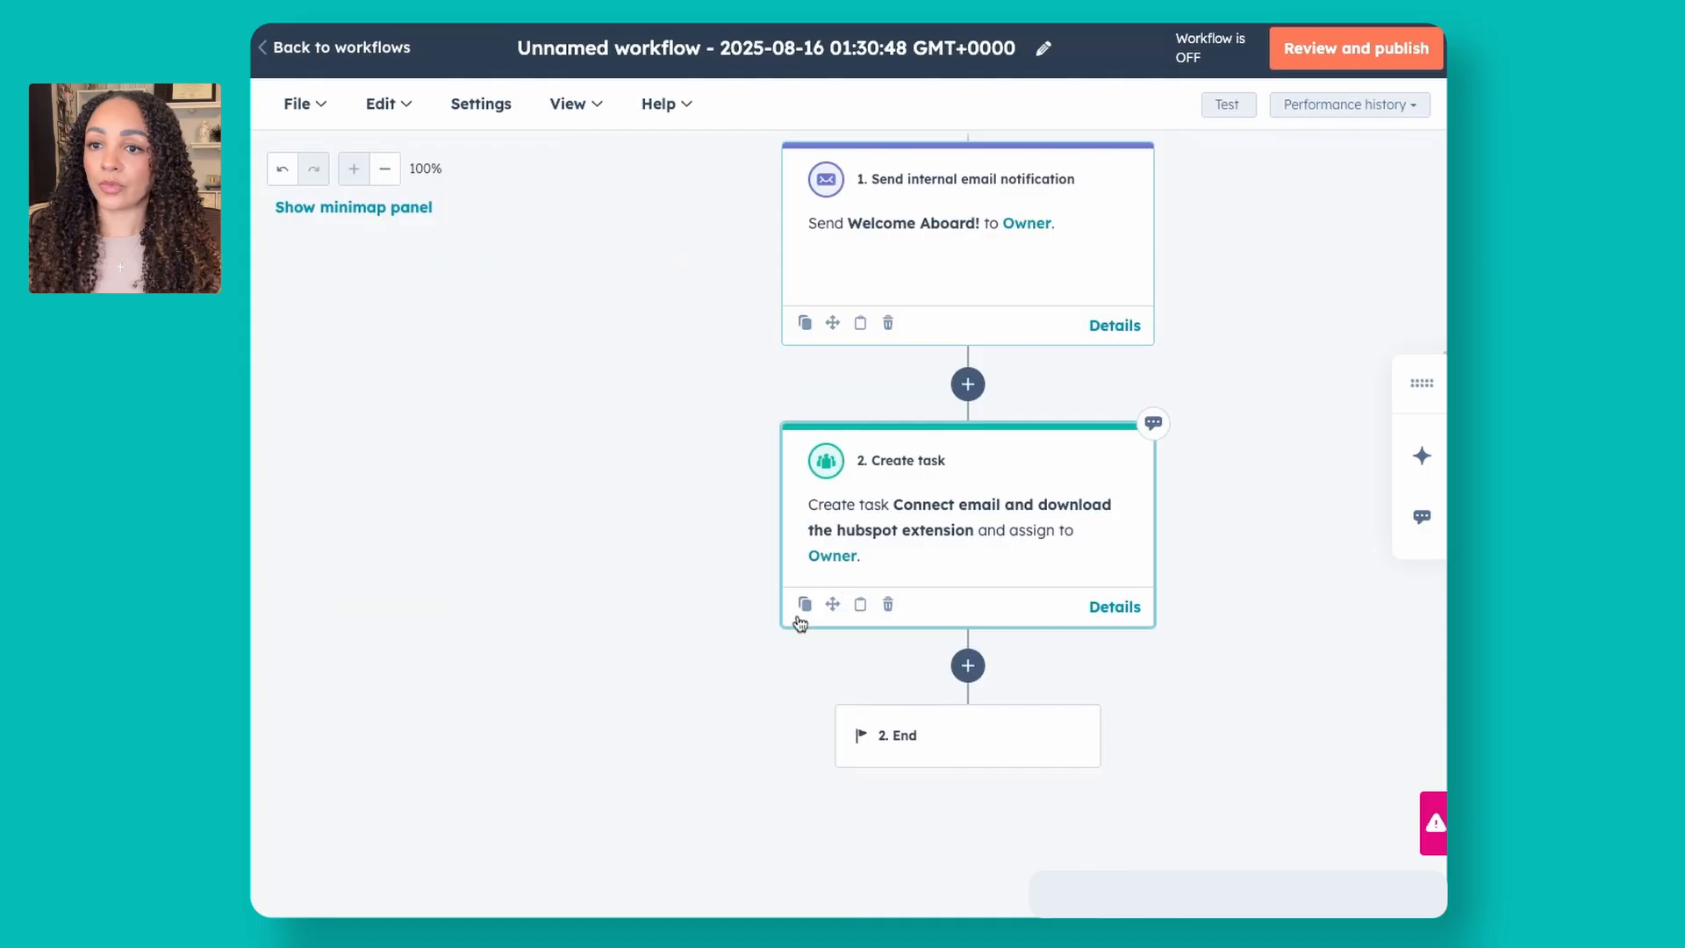
Step: Clone only the Create task action and place the copy directly below the original, before the workflow's end
{"action": "left_click", "coordinate": [805, 605]}
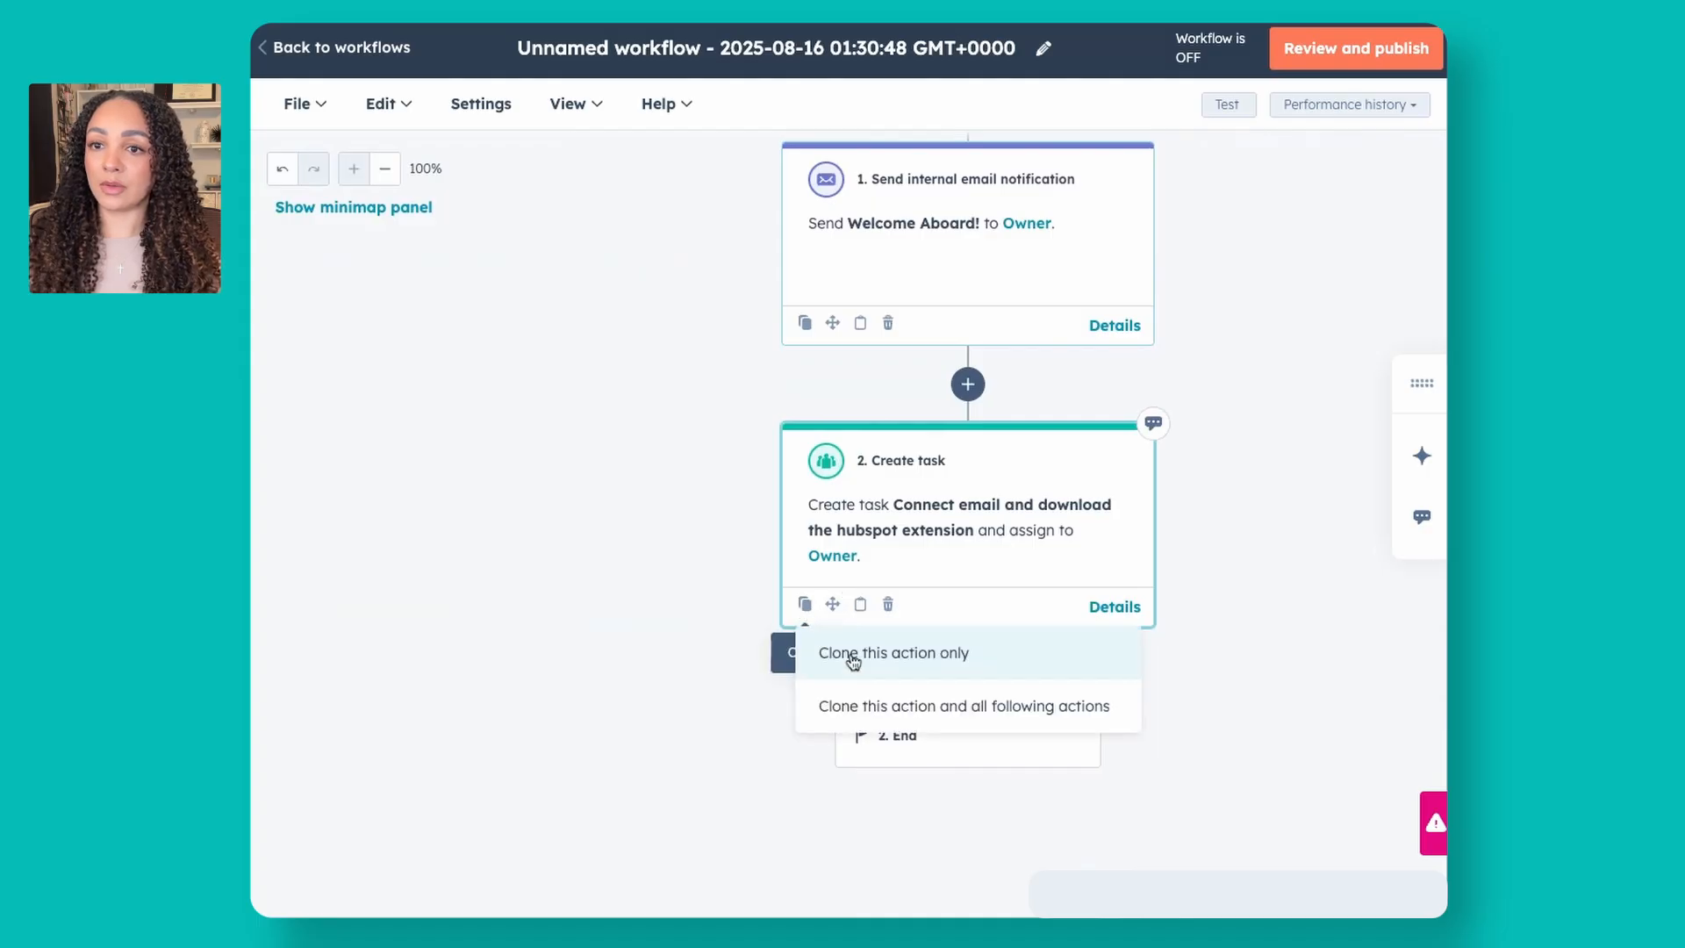
{"action": "left_click", "coordinate": [852, 656]}
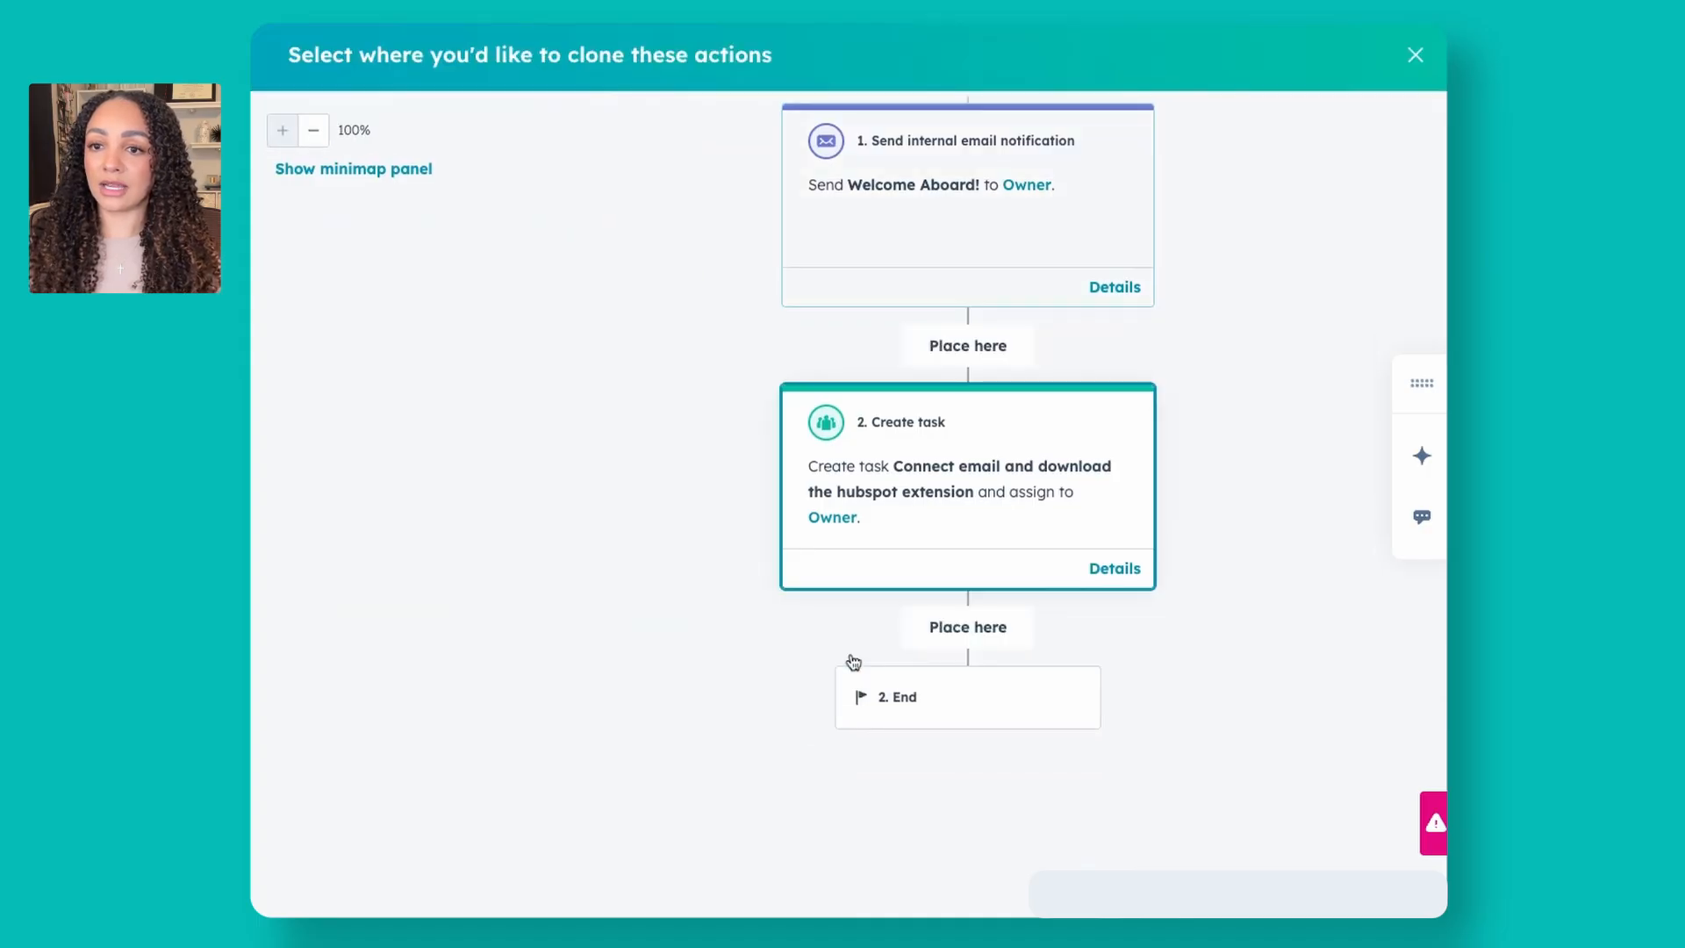
{"action": "left_click", "coordinate": [983, 629]}
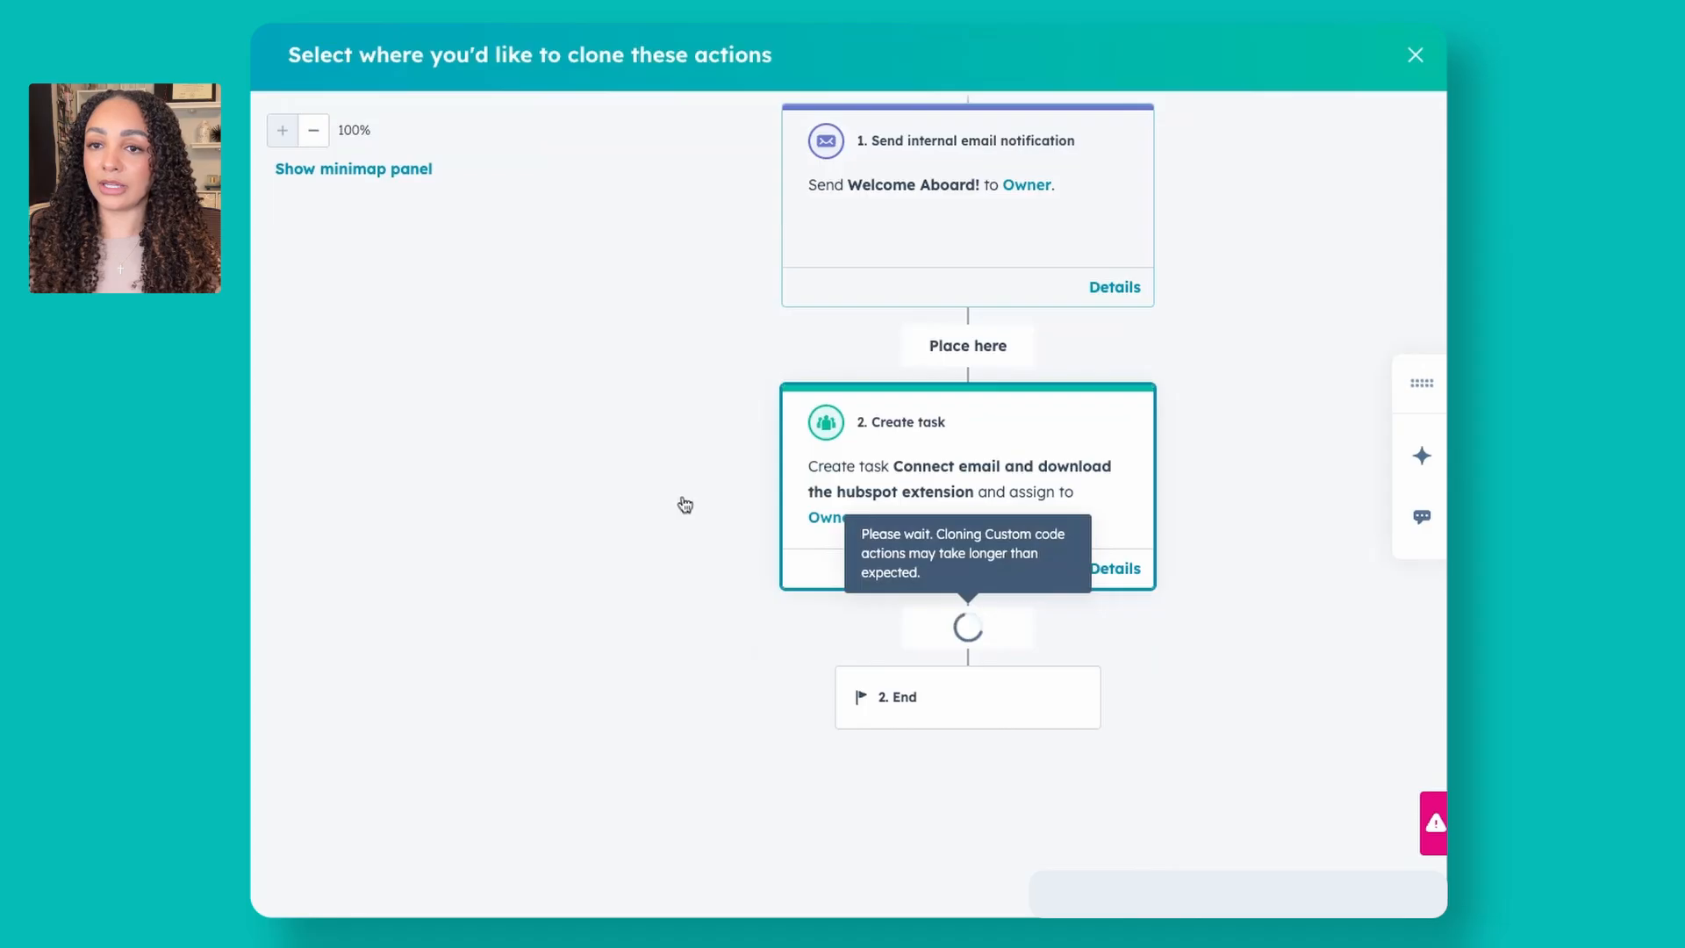
{"action": "left_click", "coordinate": [763, 385]}
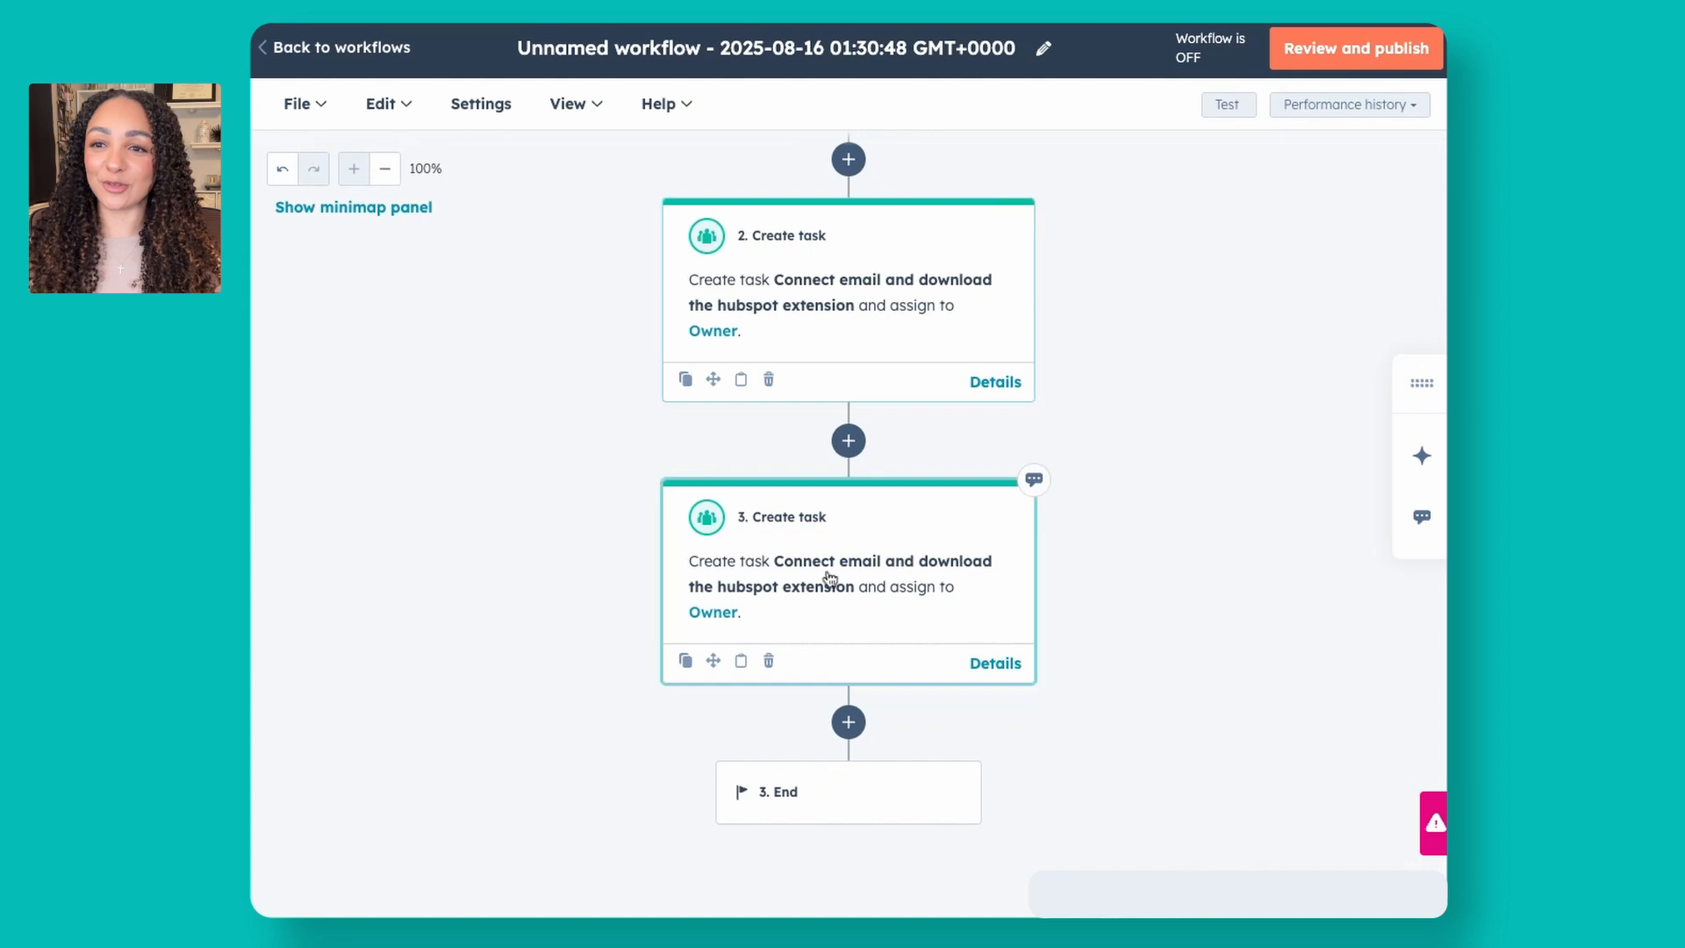
Step: Retitle the cloned task "Watch training video", keep its other settings, and save it
{"action": "left_click", "coordinate": [896, 531]}
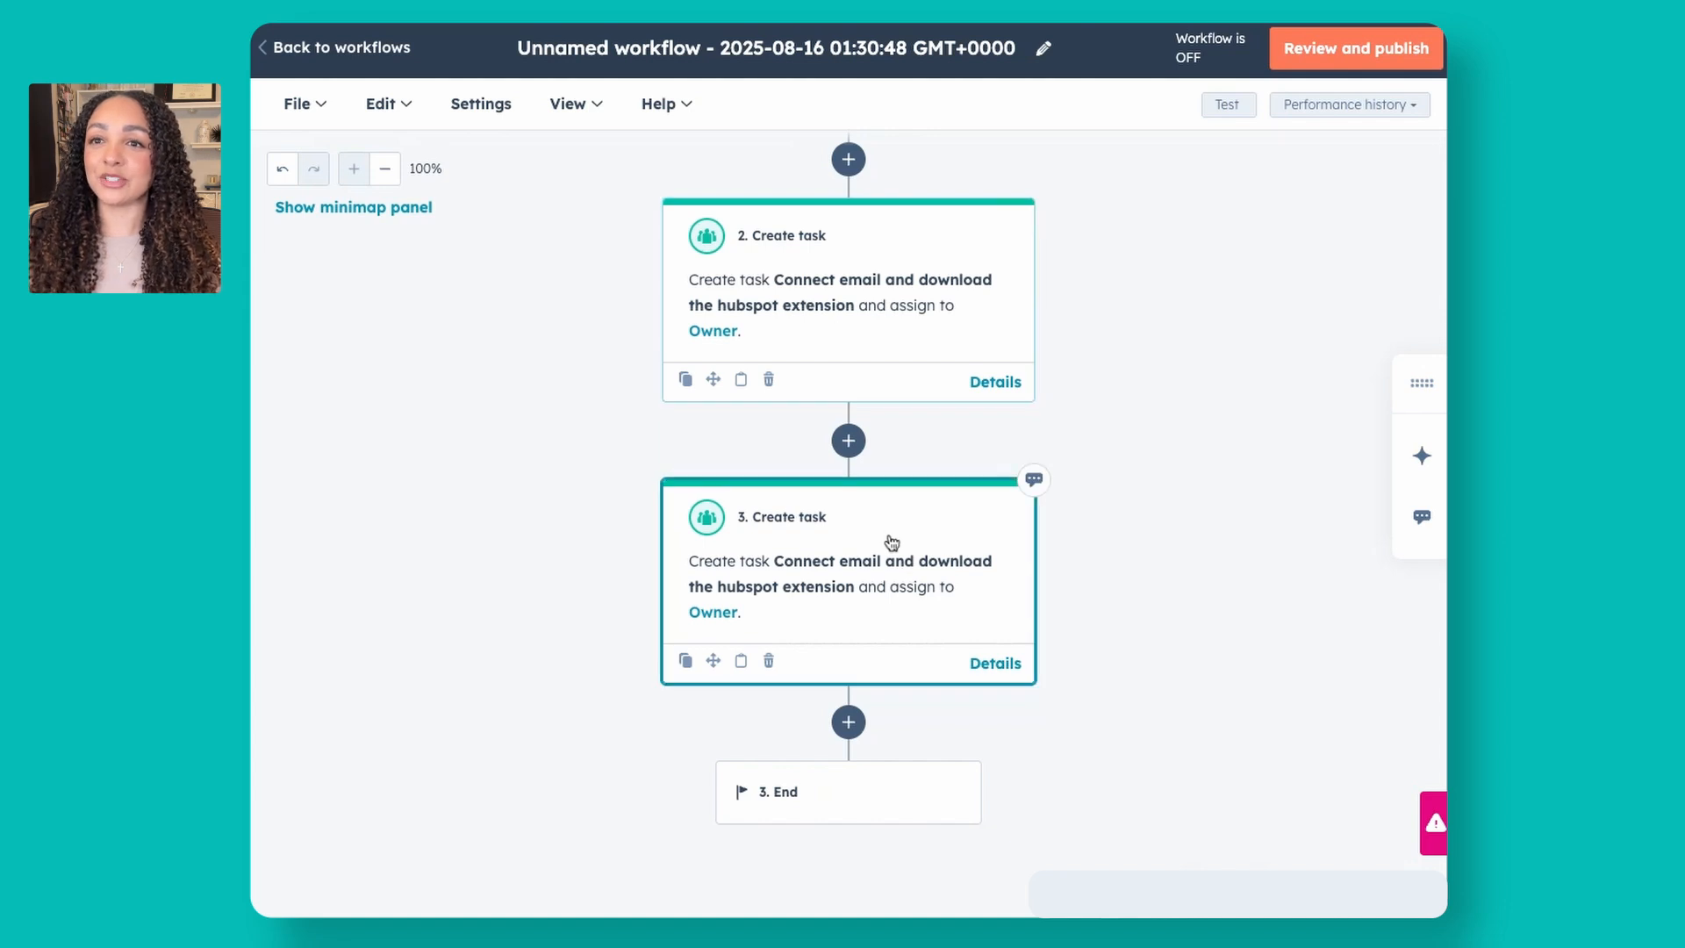
{"action": "left_click", "coordinate": [844, 292]}
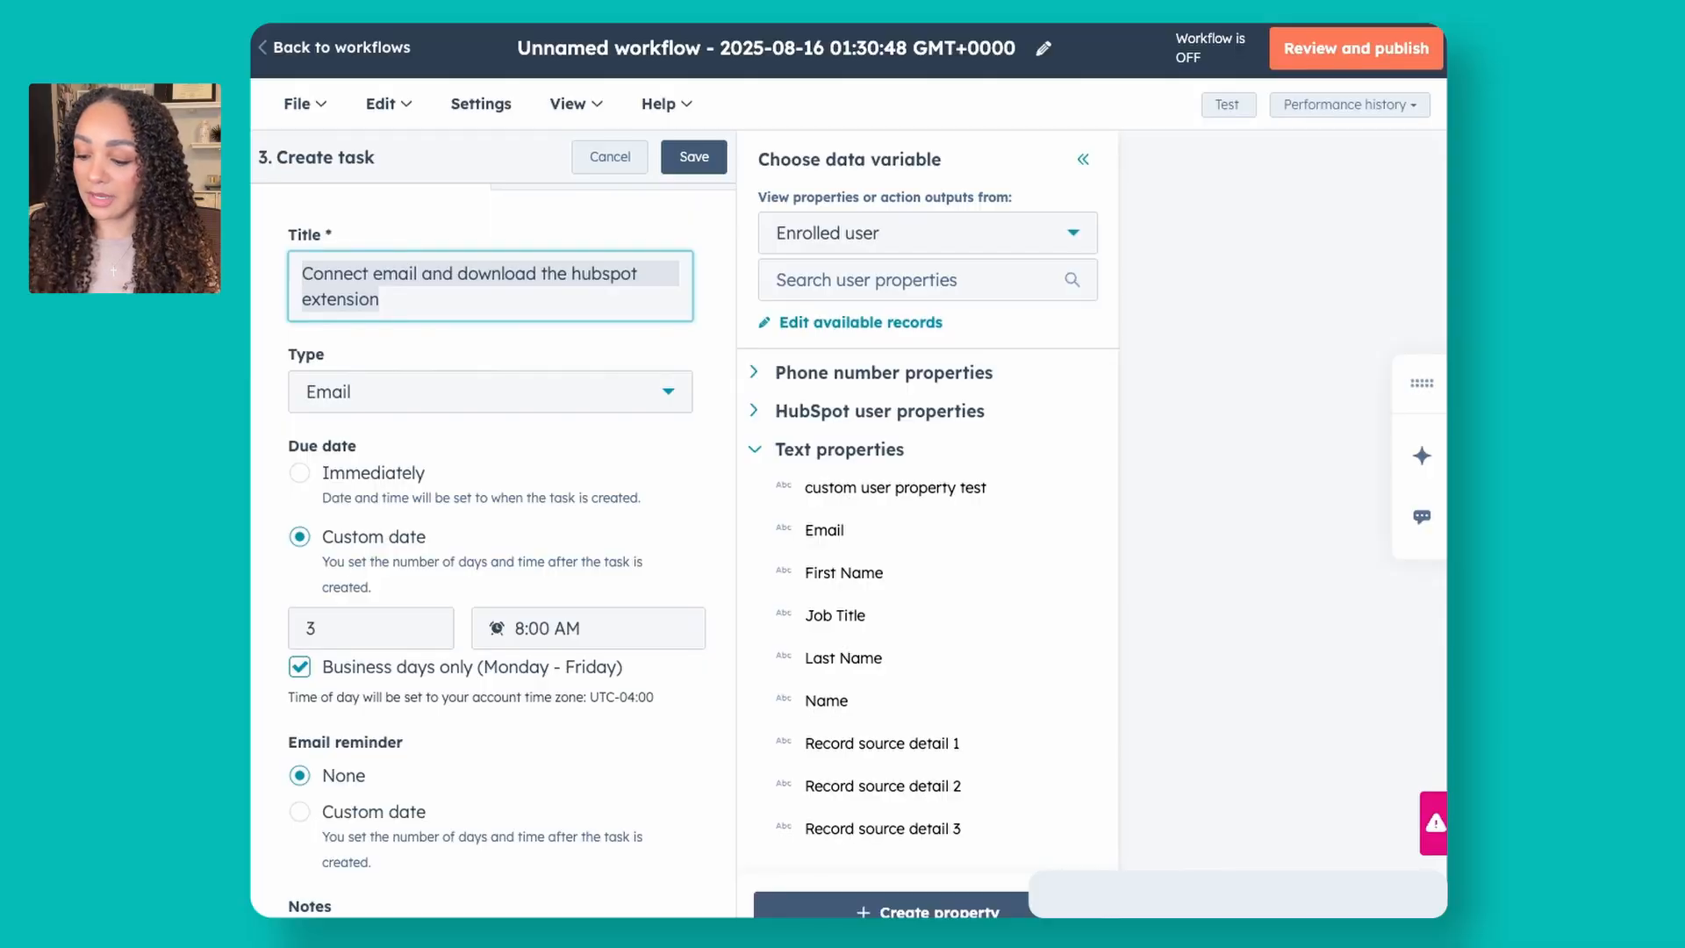
{"action": "type", "text": "Wat"}
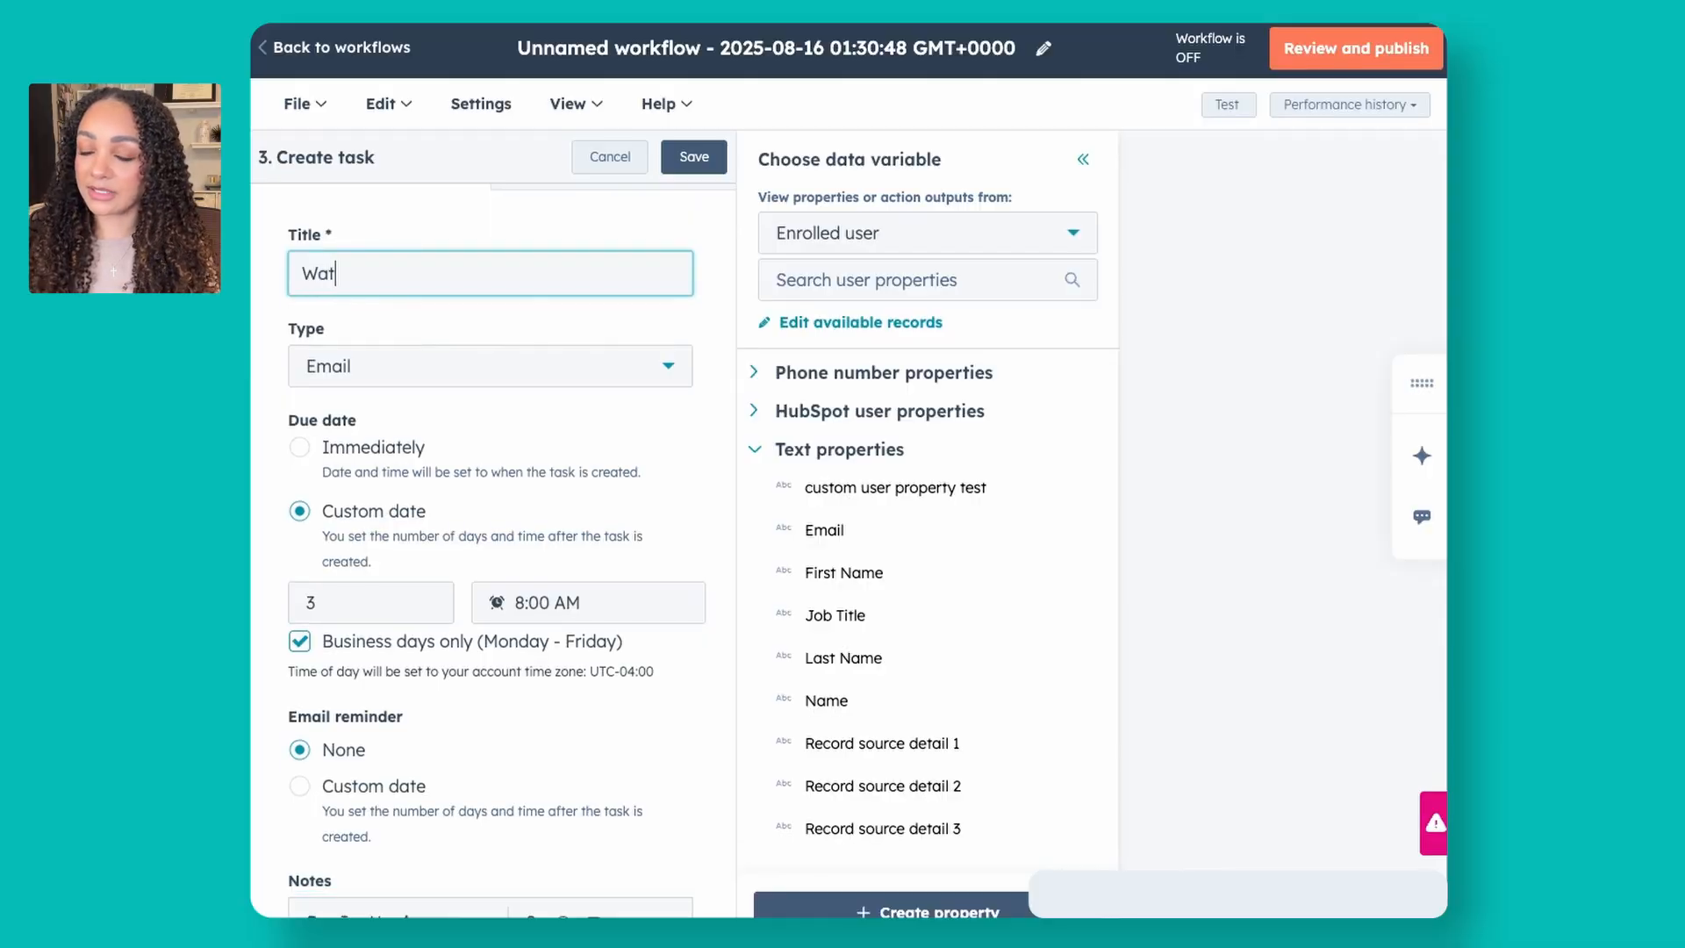
{"action": "type", "text": "ch traning"}
{"action": "key", "text": "BackSpace"}
{"action": "key", "text": "BackSpace"}
{"action": "key", "text": "BackSpace"}
{"action": "key", "text": "BackSpace"}
{"action": "key", "text": "BackSpace"}
{"action": "type", "text": "in"}
{"action": "key", "text": "BackSpace"}
{"action": "type", "text": "g"}
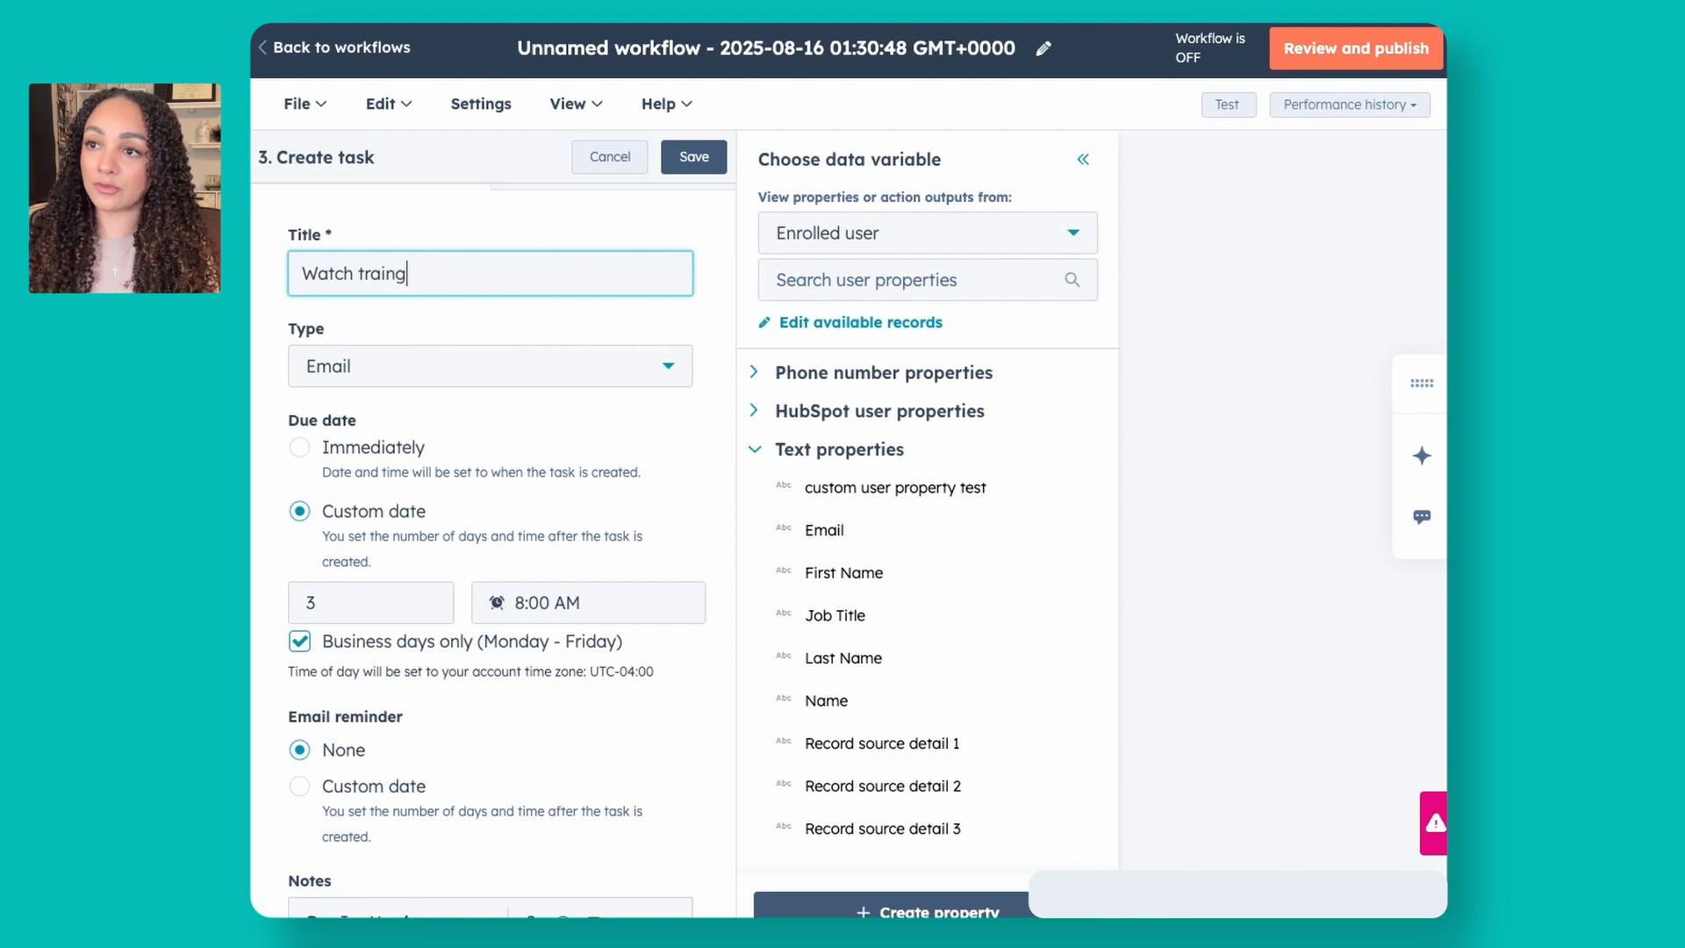
{"action": "key", "text": "BackSpace"}
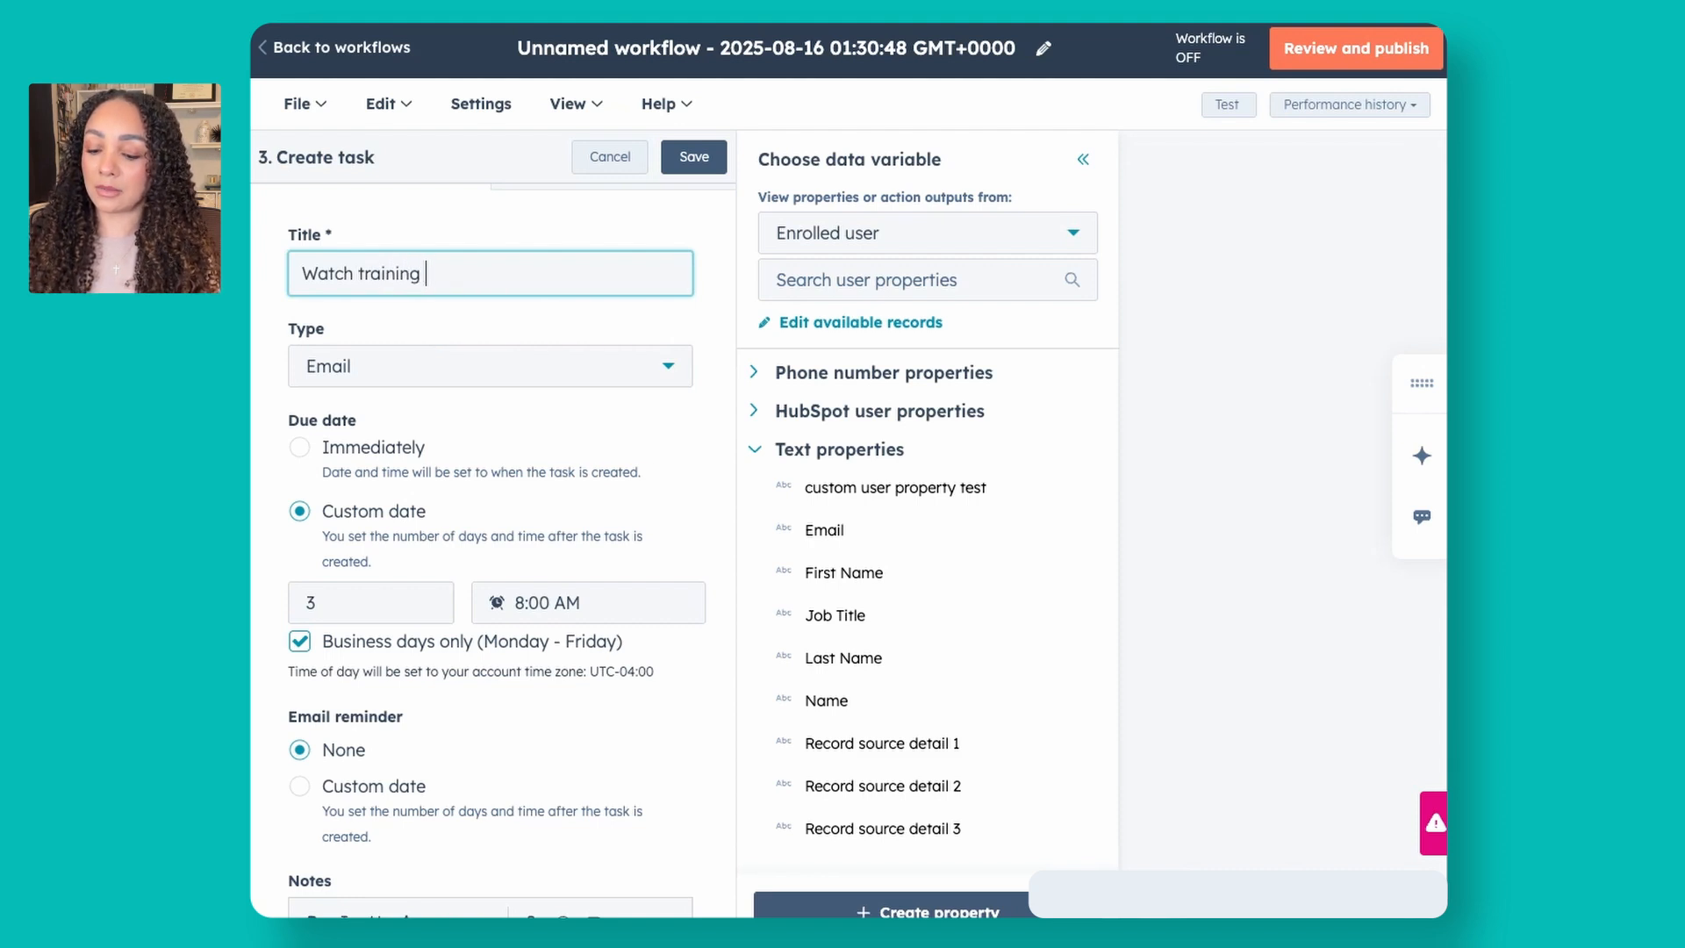
{"action": "scroll", "coordinate": [421, 776], "scroll_direction": "down", "scroll_amount": 1}
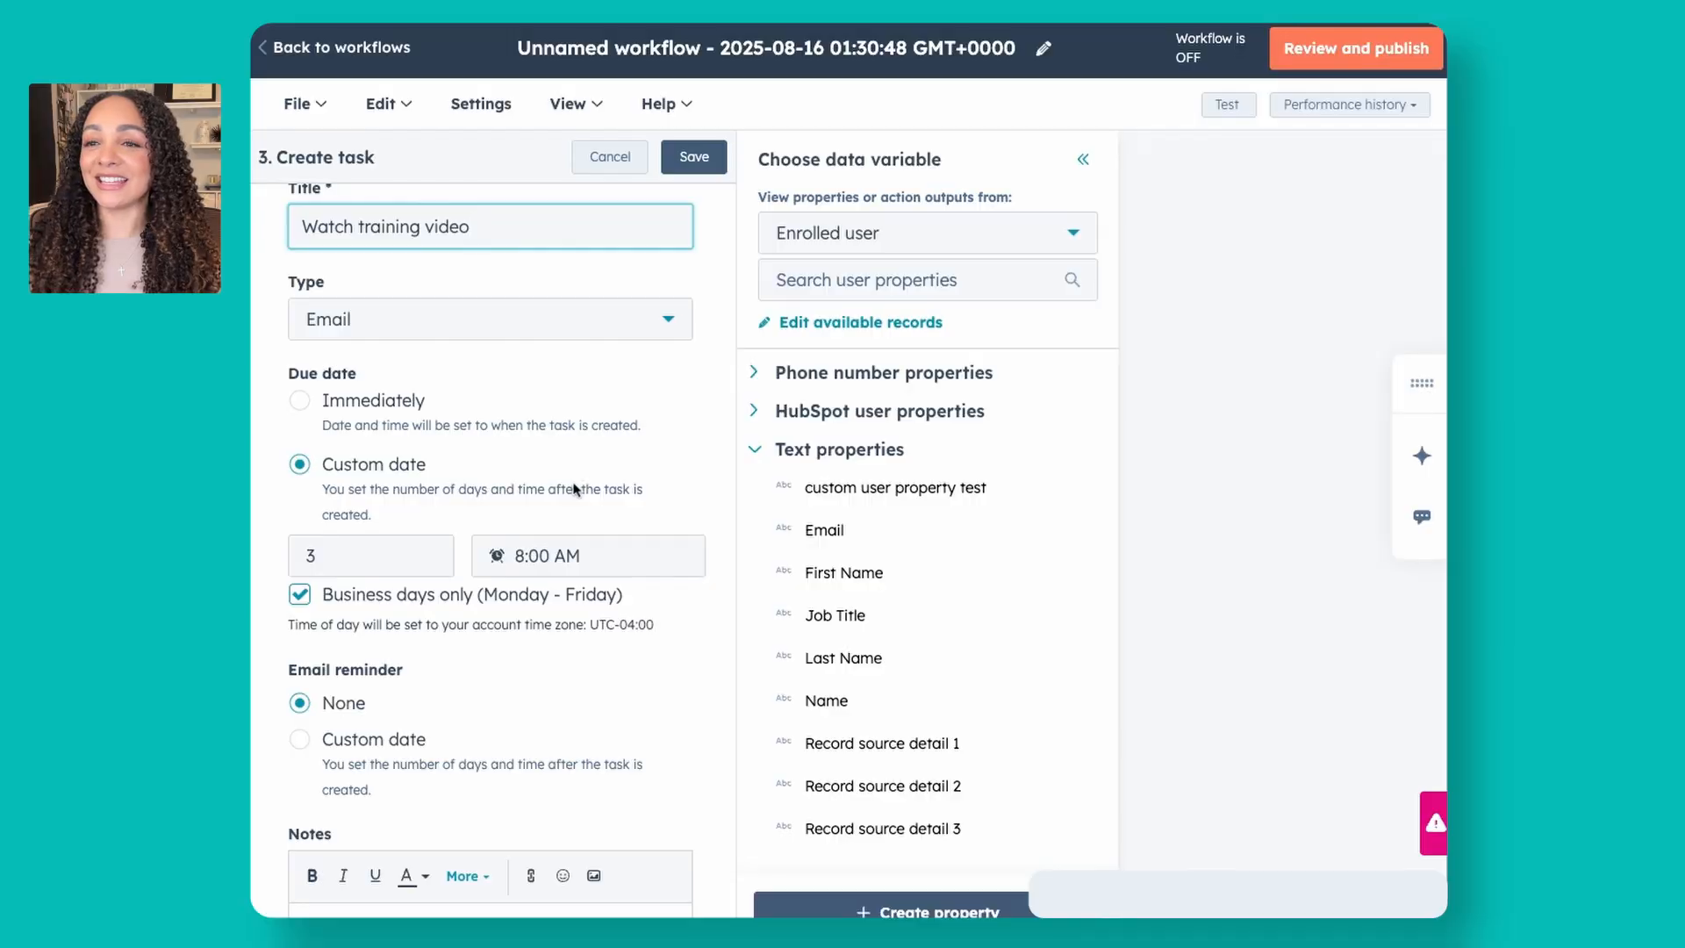
{"action": "scroll", "coordinate": [575, 489], "scroll_direction": "down", "scroll_amount": 7}
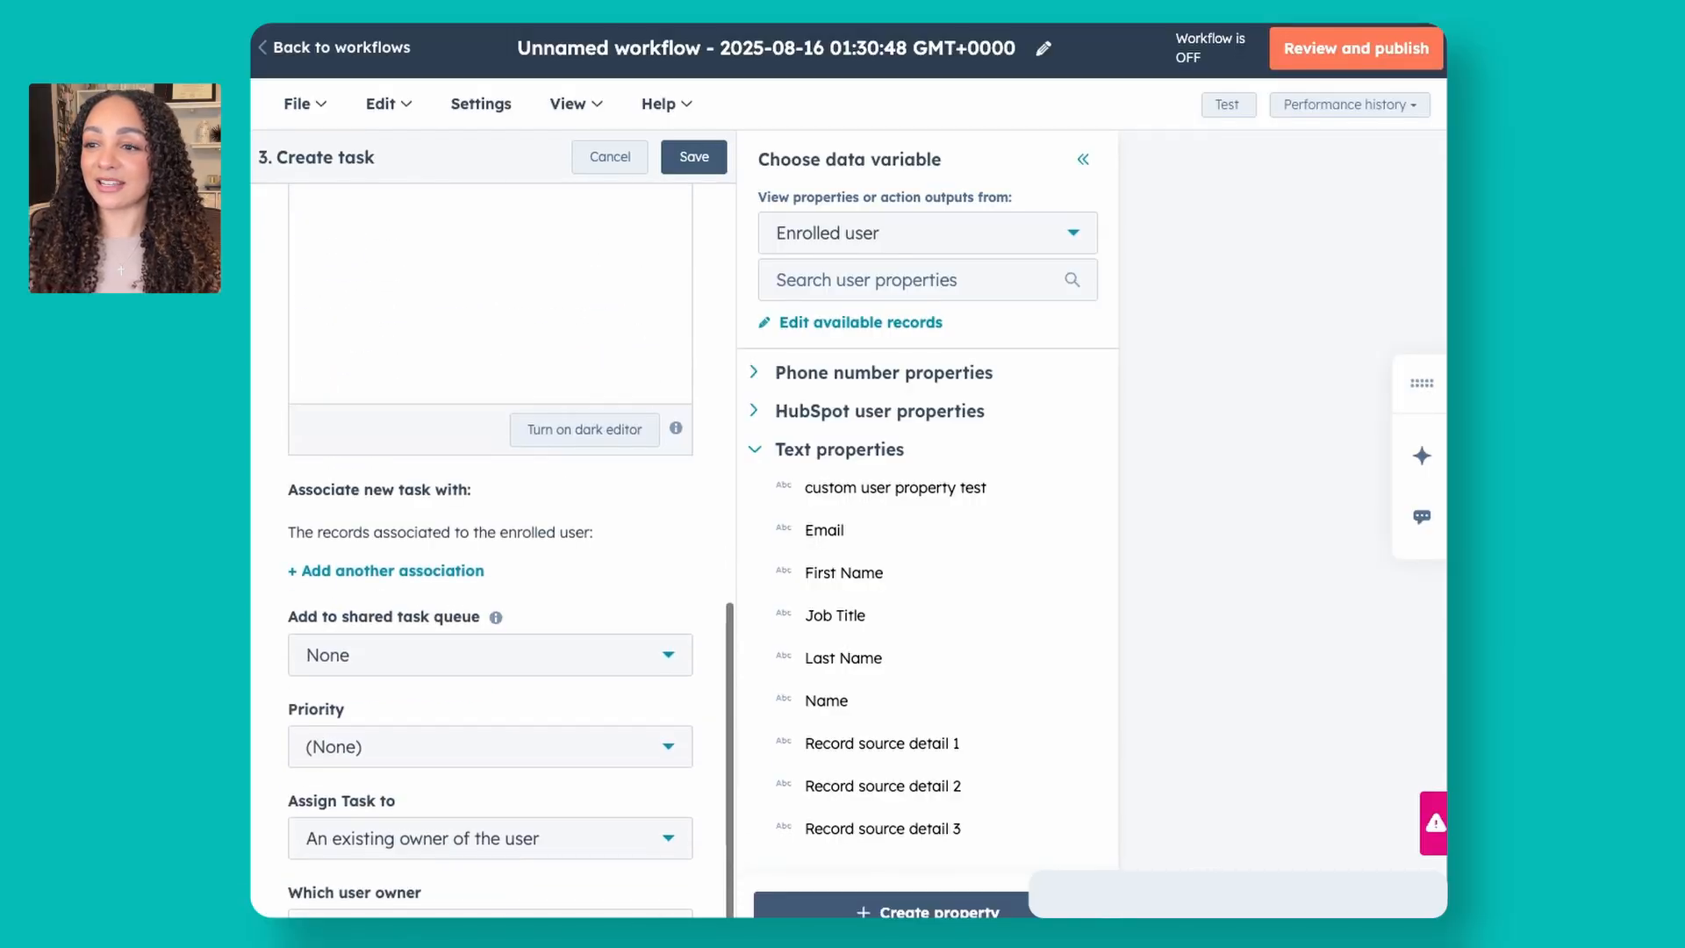
{"action": "left_click", "coordinate": [707, 158]}
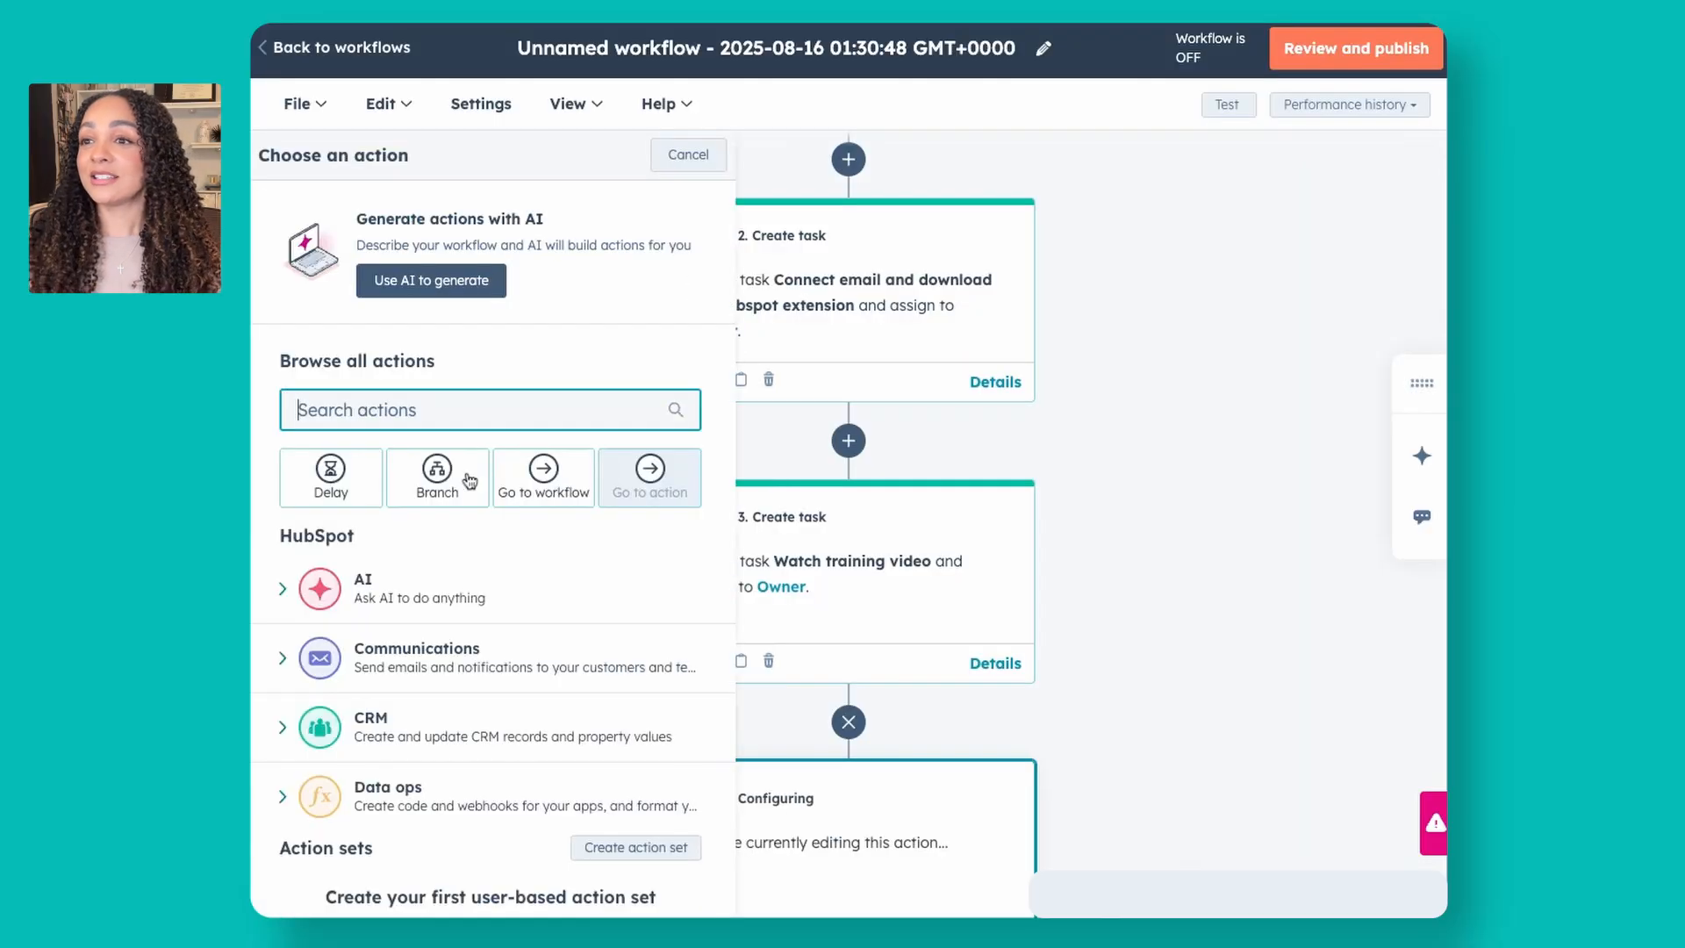
Step: Start a branch after the training video task, based on one property, using the enrolled user's Email Status
{"action": "left_click", "coordinate": [469, 480]}
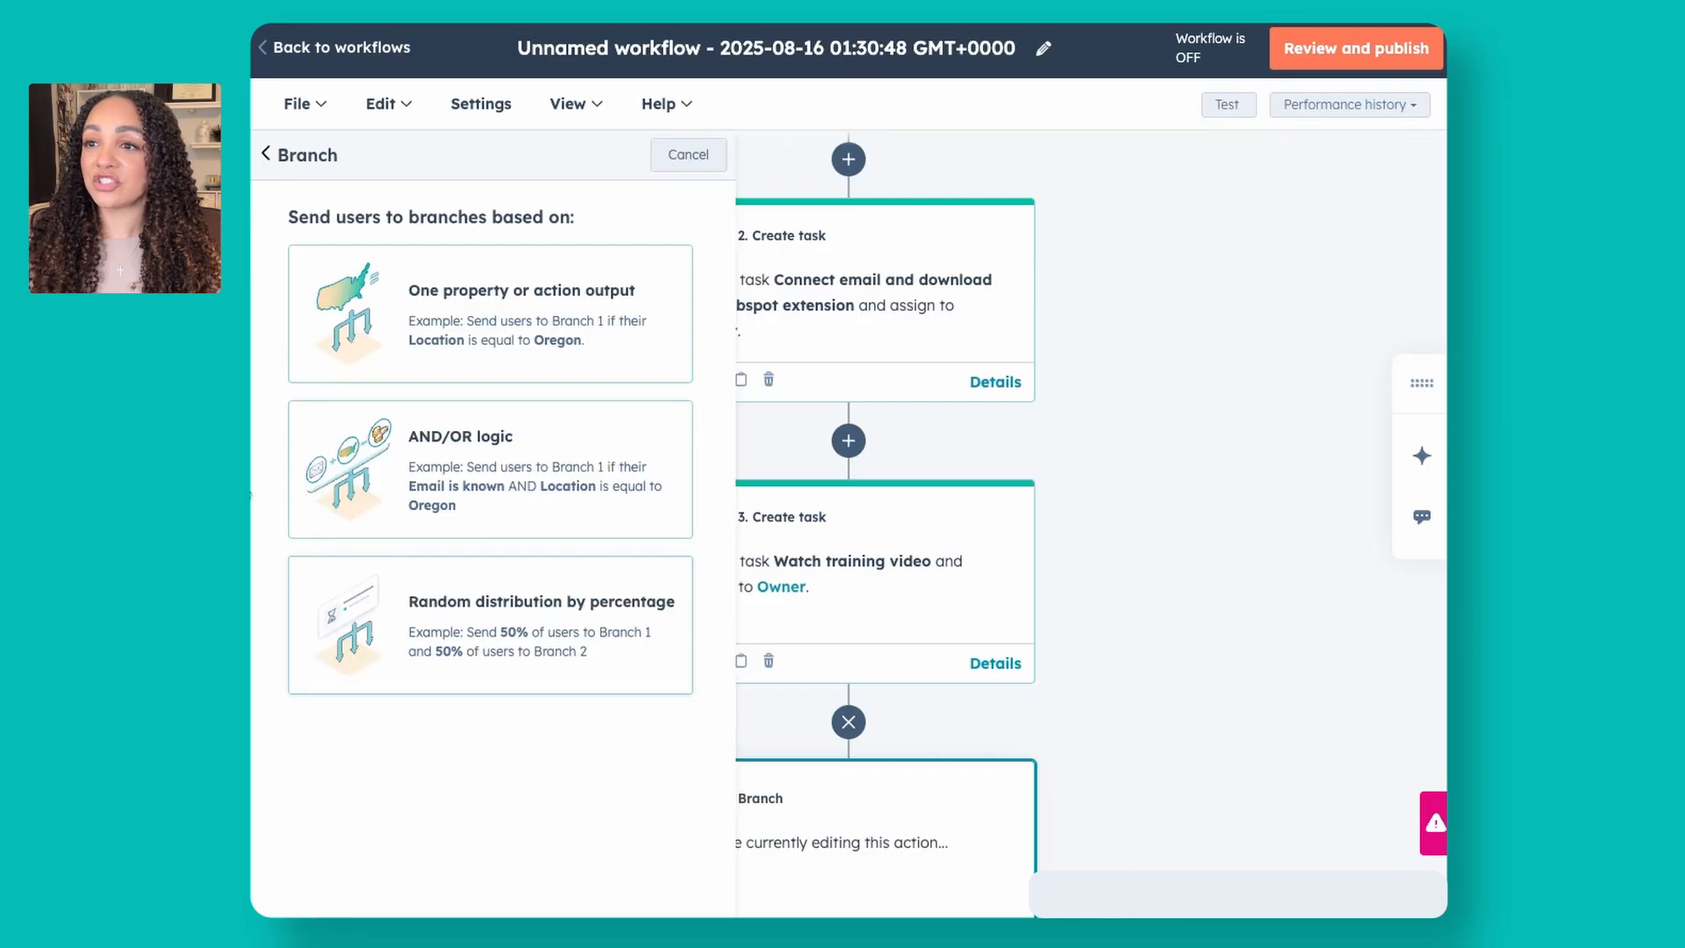
{"action": "left_click", "coordinate": [493, 295]}
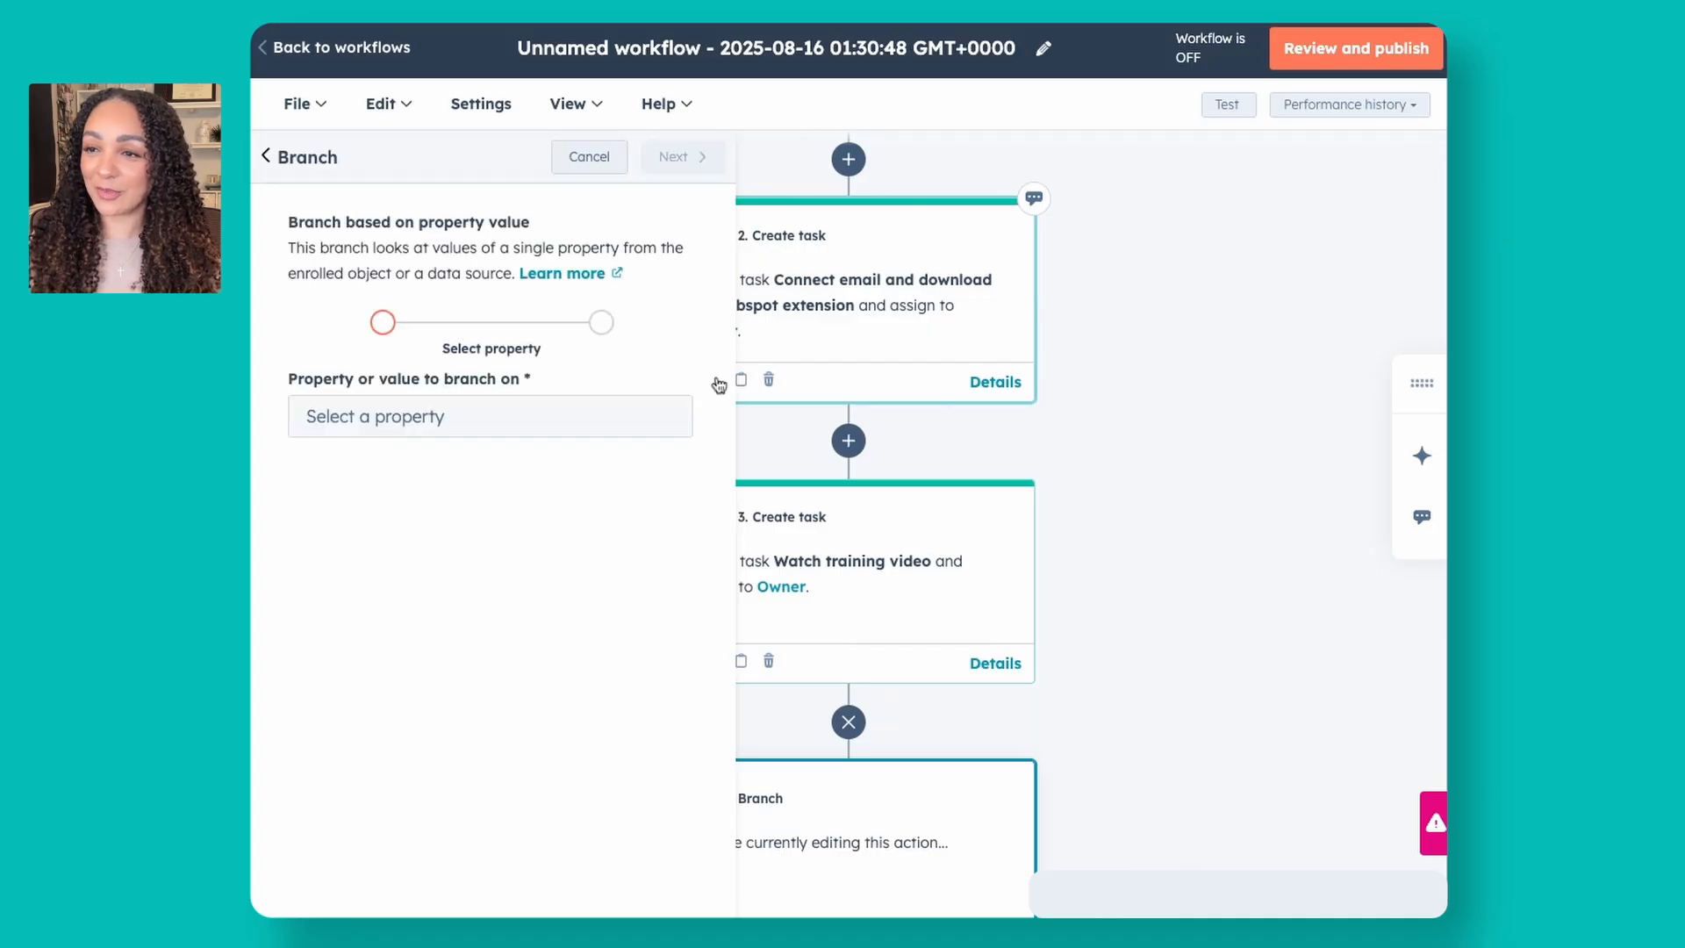
{"action": "left_click", "coordinate": [469, 422]}
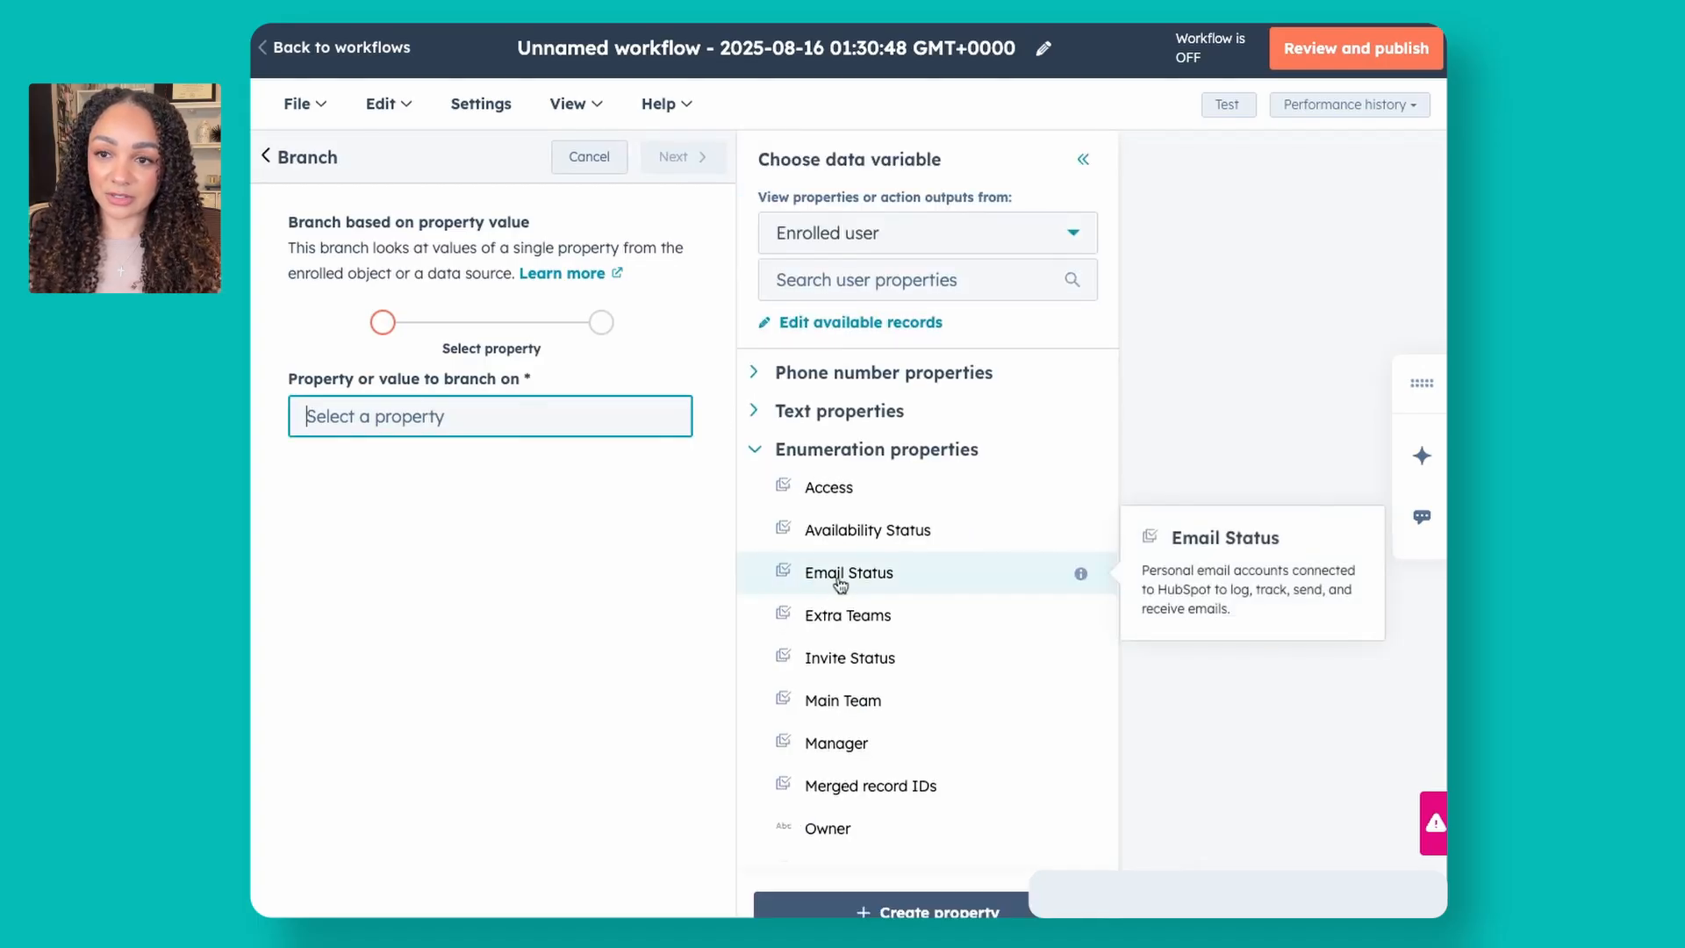
{"action": "left_click", "coordinate": [872, 585]}
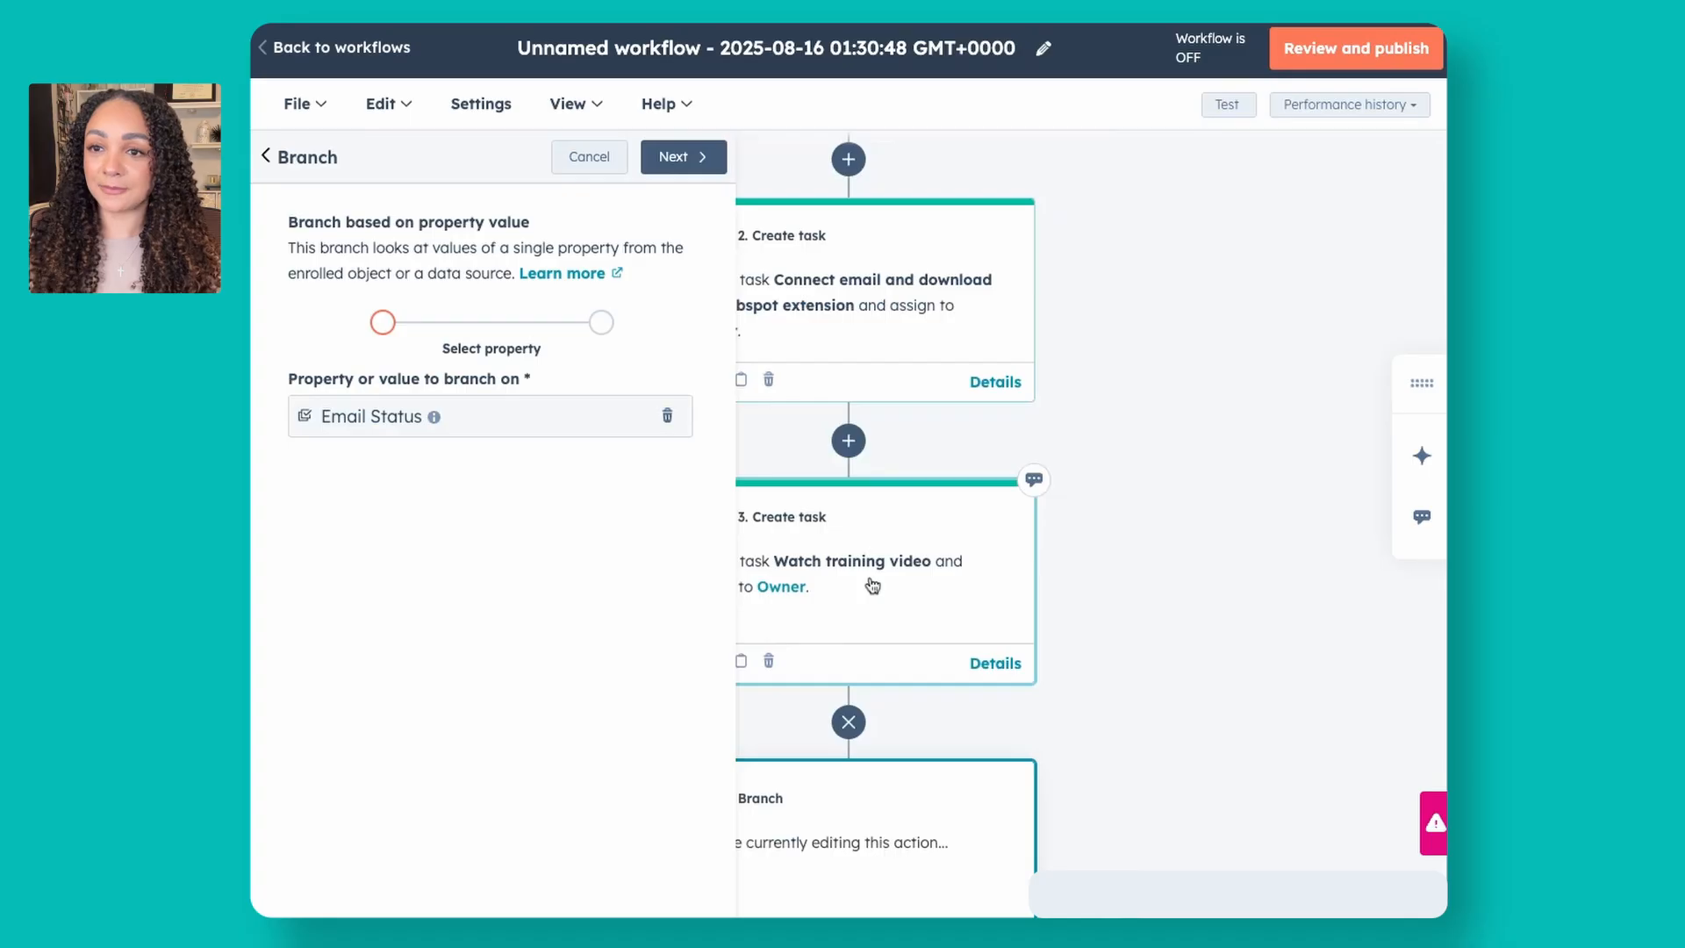
{"action": "left_click", "coordinate": [667, 167]}
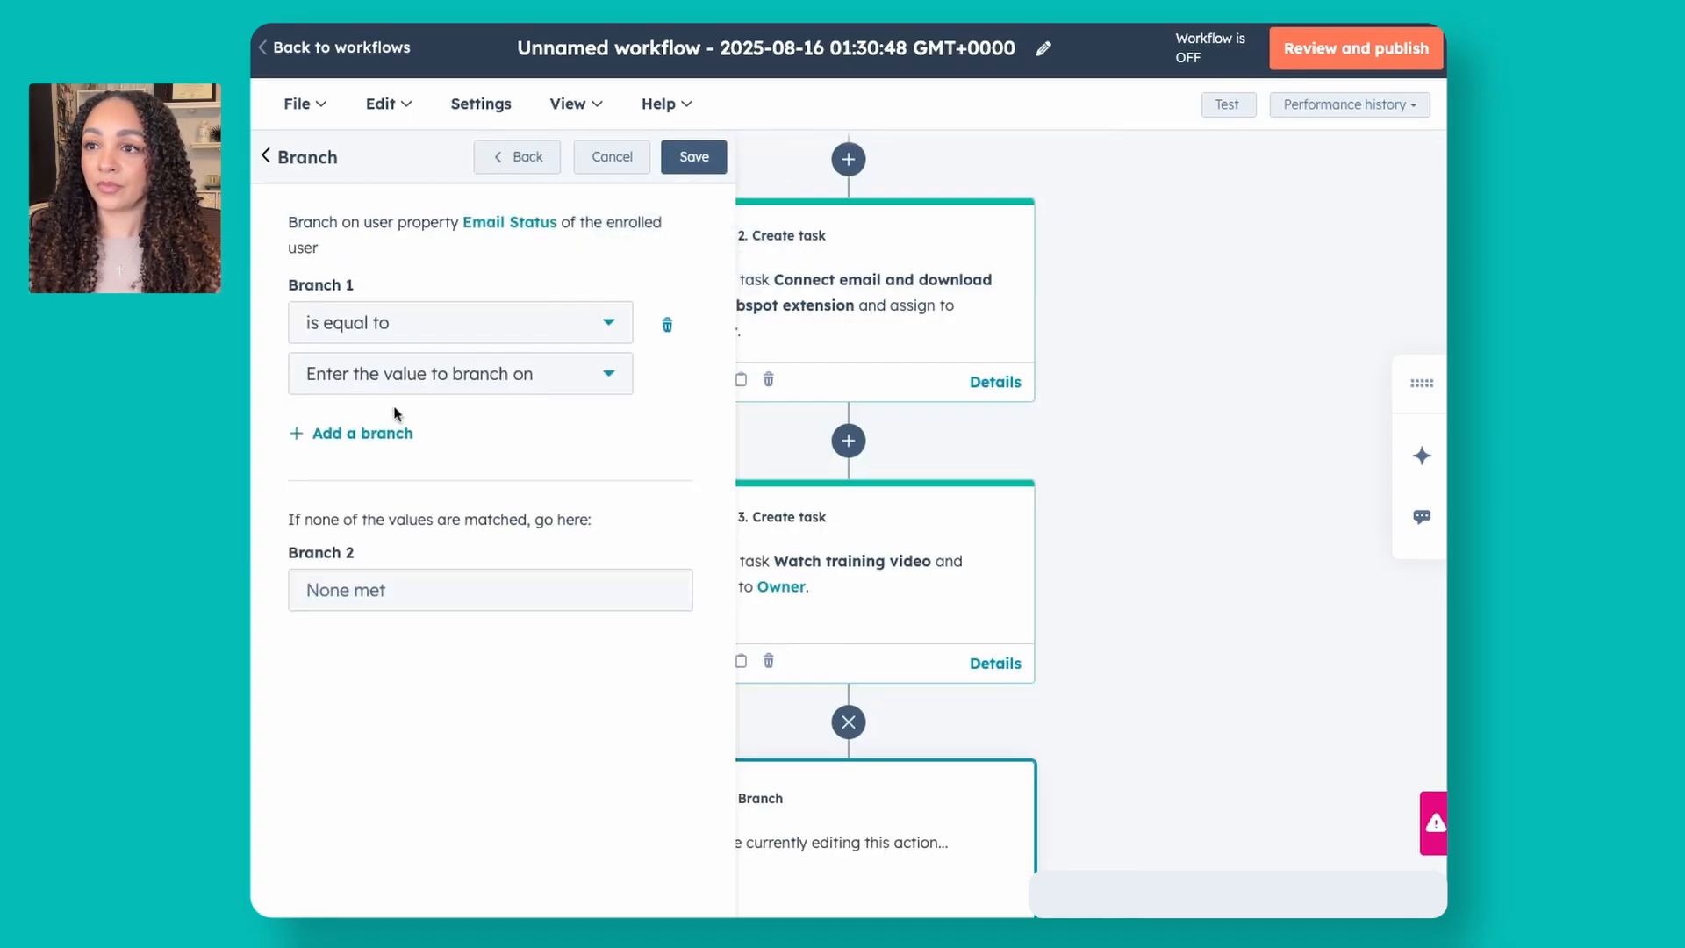
Step: Set the Branch 1 condition so that Email Status is not equal to Enabled
{"action": "left_click", "coordinate": [433, 381]}
{"action": "left_click", "coordinate": [443, 336]}
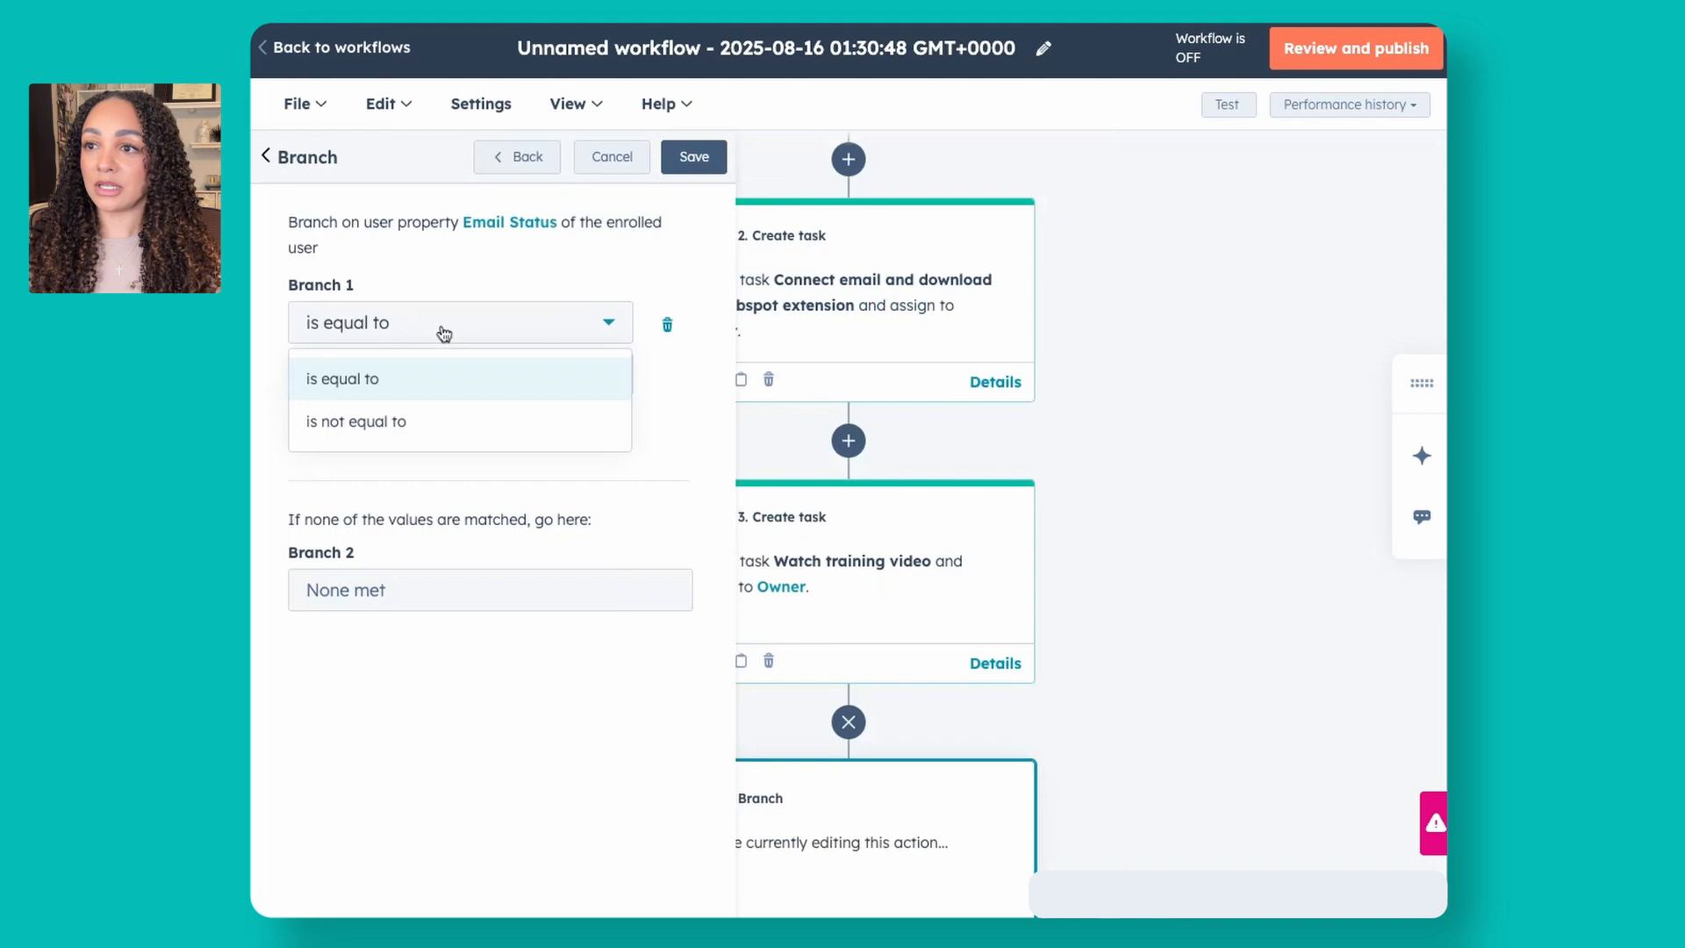
{"action": "left_click", "coordinate": [377, 422]}
{"action": "left_click", "coordinate": [433, 373]}
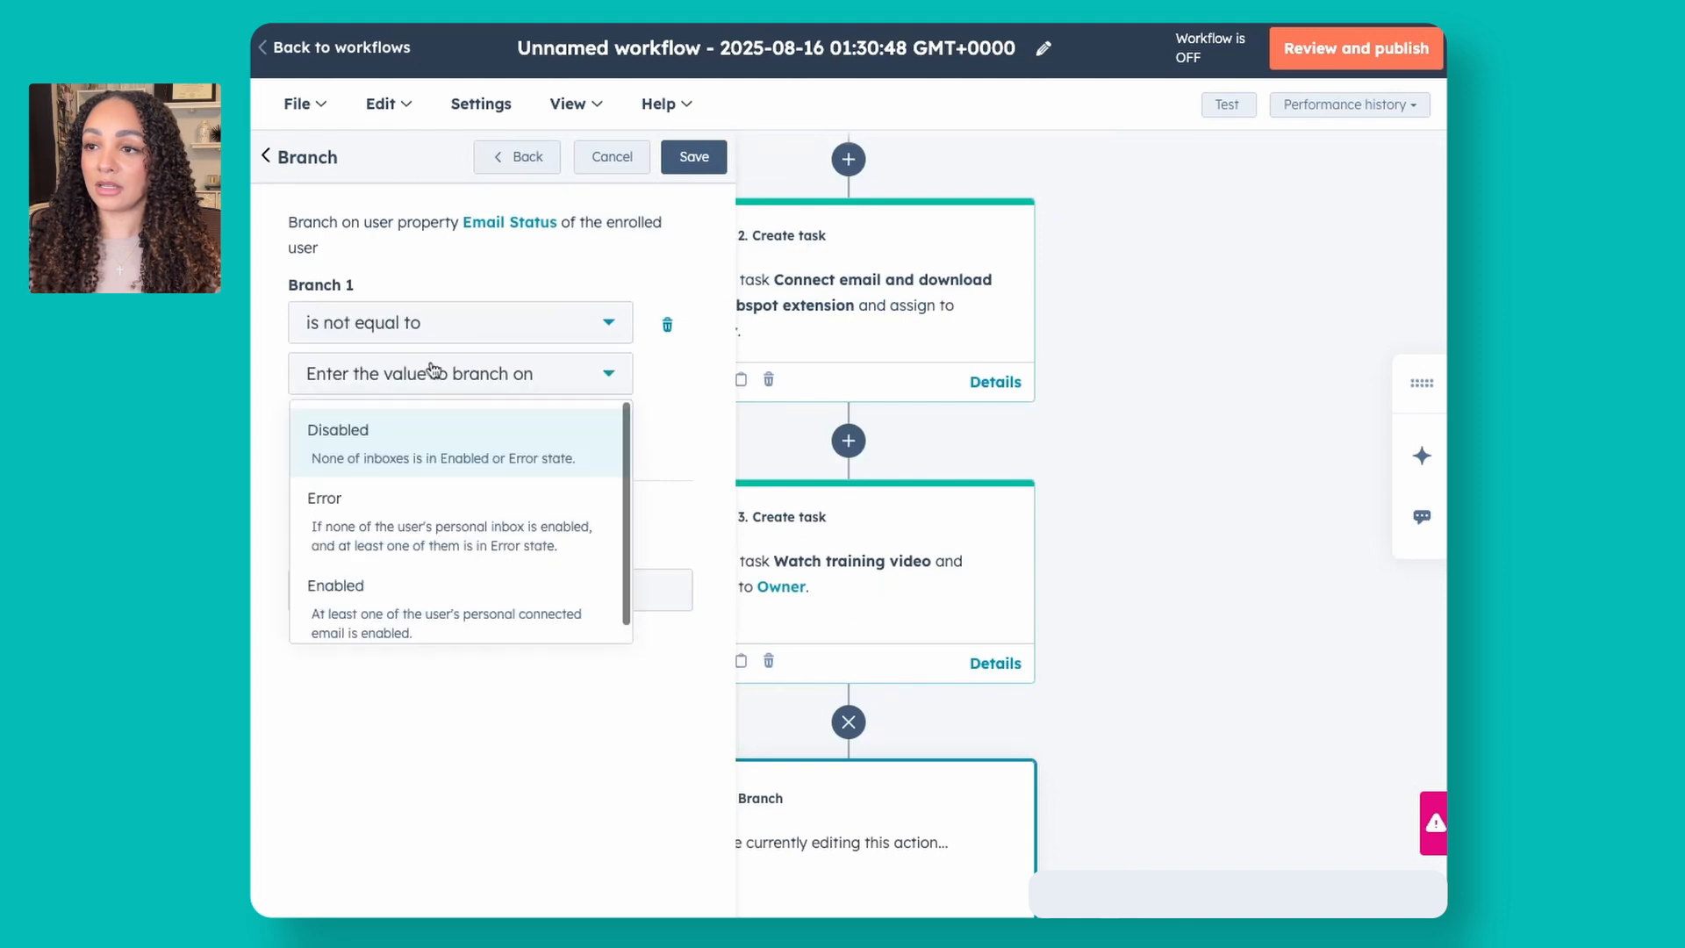
{"action": "scroll", "coordinate": [462, 544], "scroll_direction": "down", "scroll_amount": 1}
{"action": "left_click", "coordinate": [455, 594]}
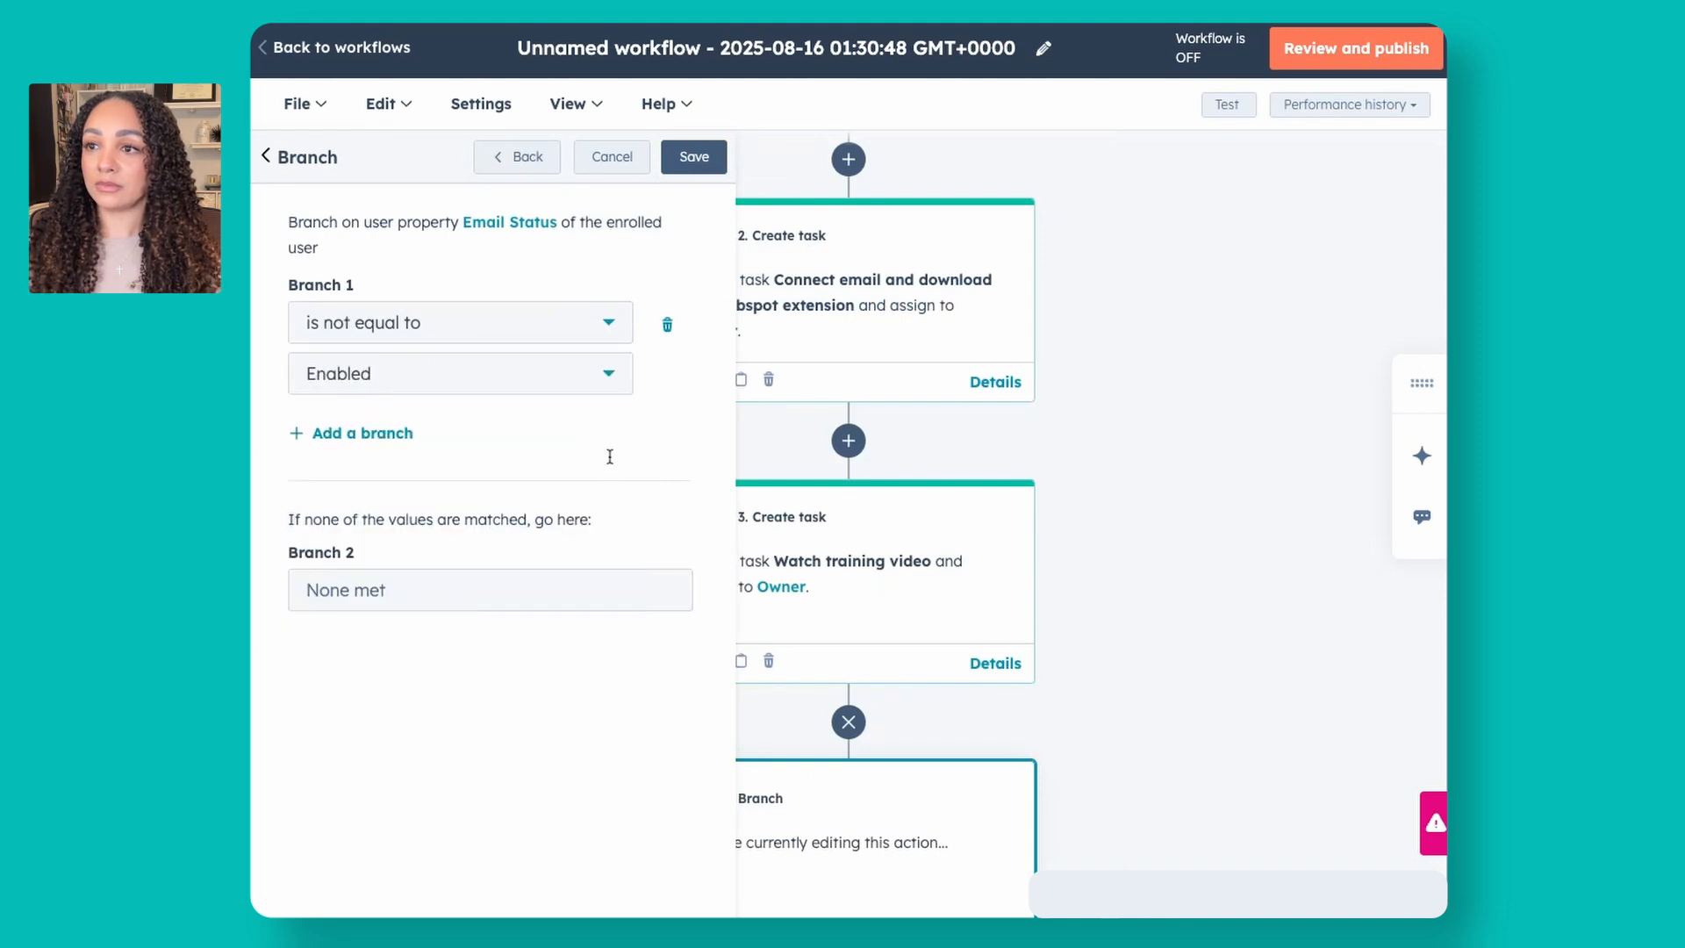
Step: Save the Email Status branch below the training video task
{"action": "left_click", "coordinate": [710, 172]}
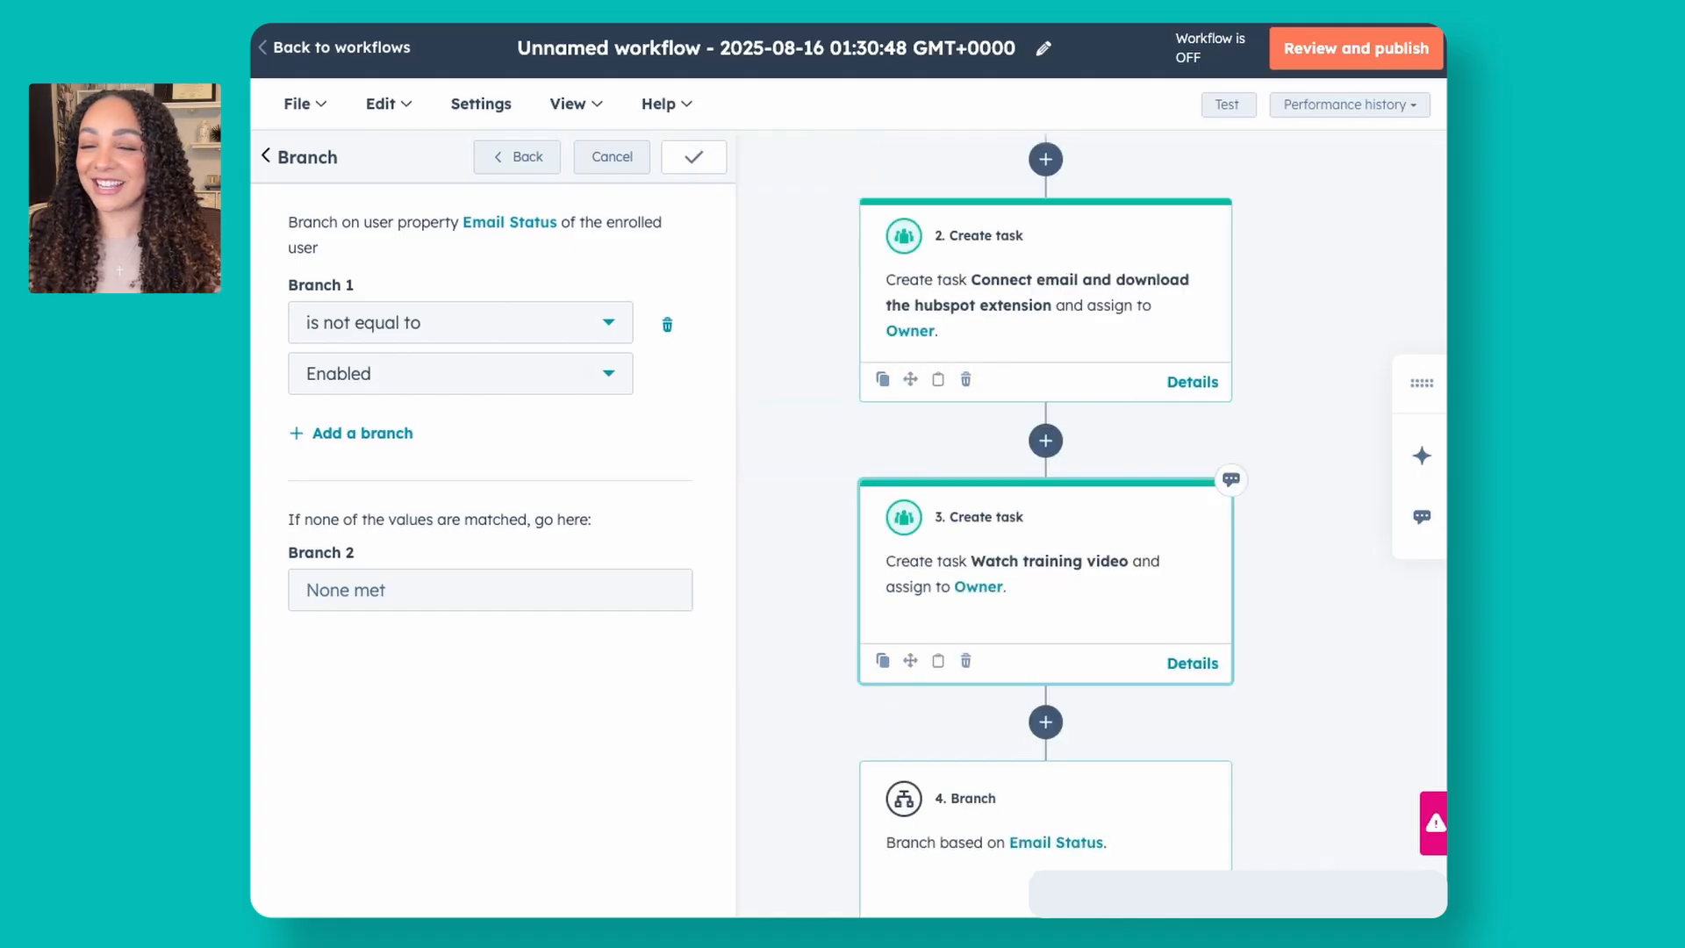
{"action": "scroll", "coordinate": [1045, 524], "scroll_direction": "down", "scroll_amount": 2}
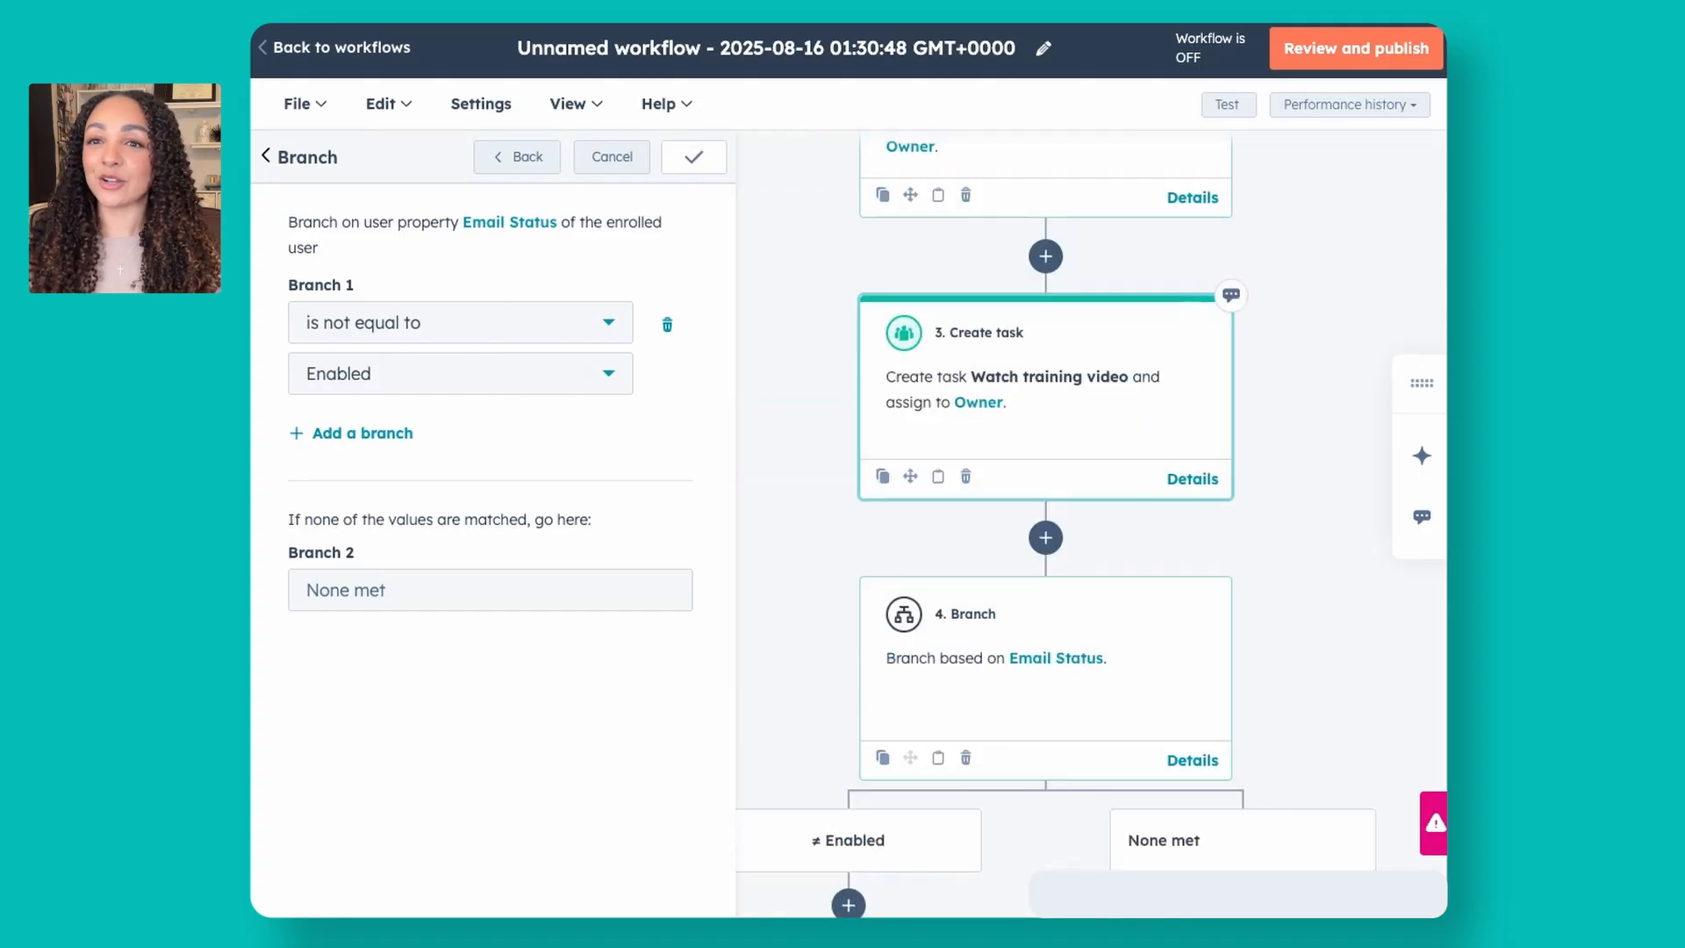
{"action": "scroll", "coordinate": [1031, 645], "scroll_direction": "up", "scroll_amount": 2}
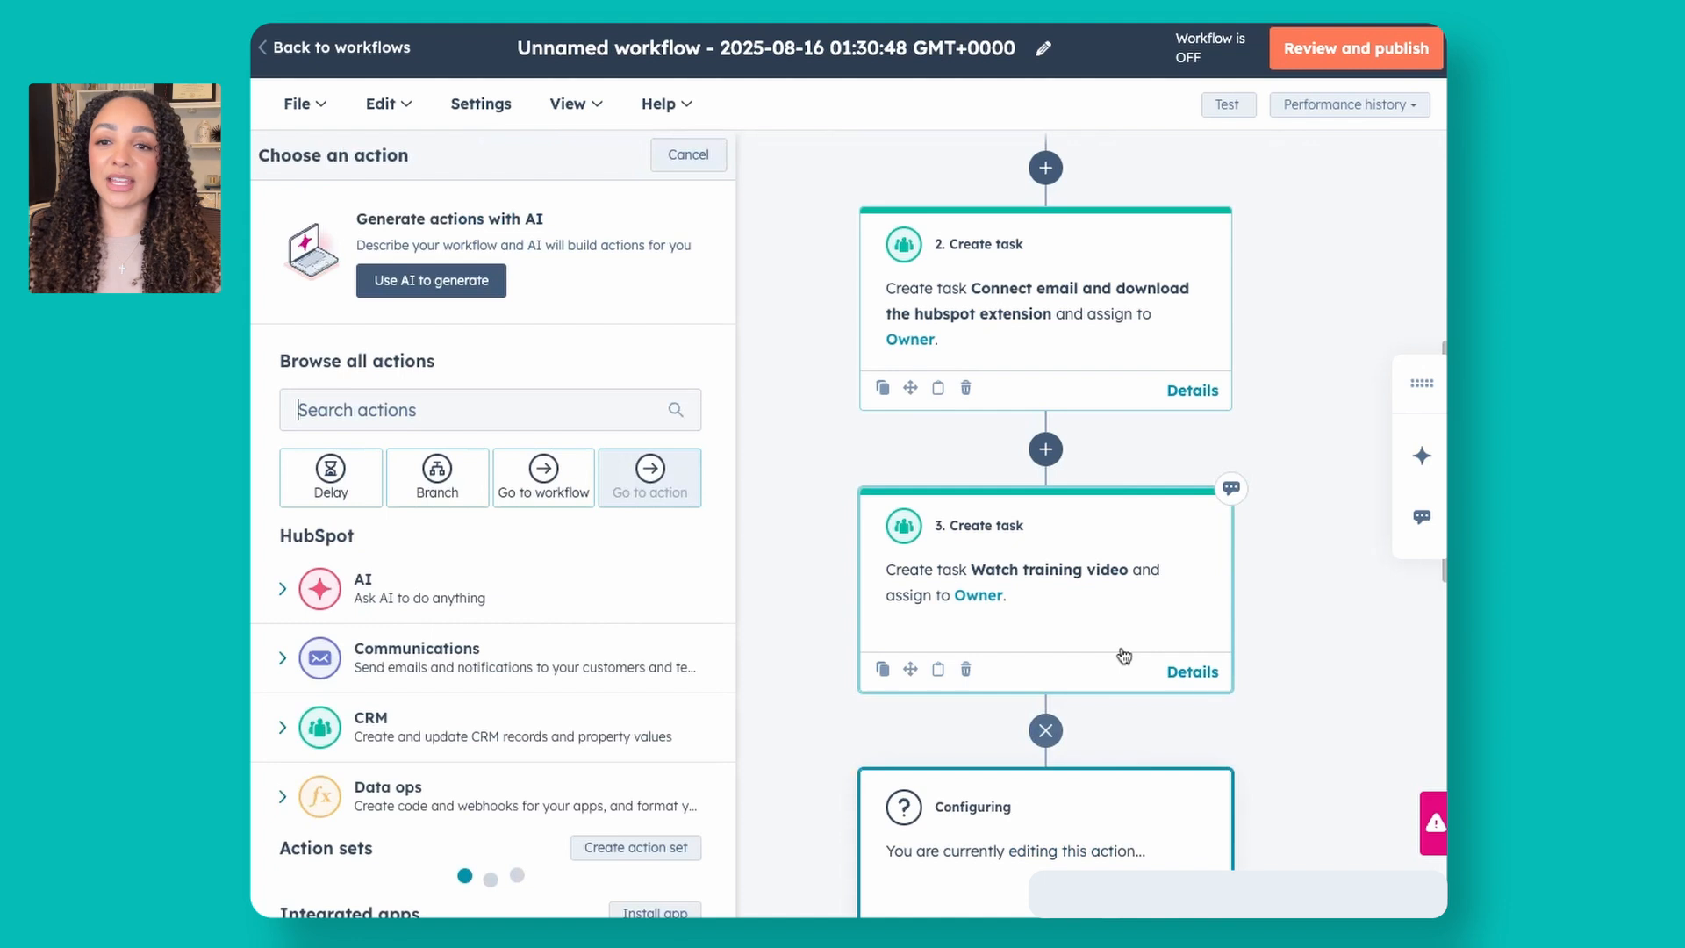
Step: Insert a delay for a set amount of time of 3 days between the training video task and the Email Status branch, and save it
{"action": "left_click", "coordinate": [347, 488]}
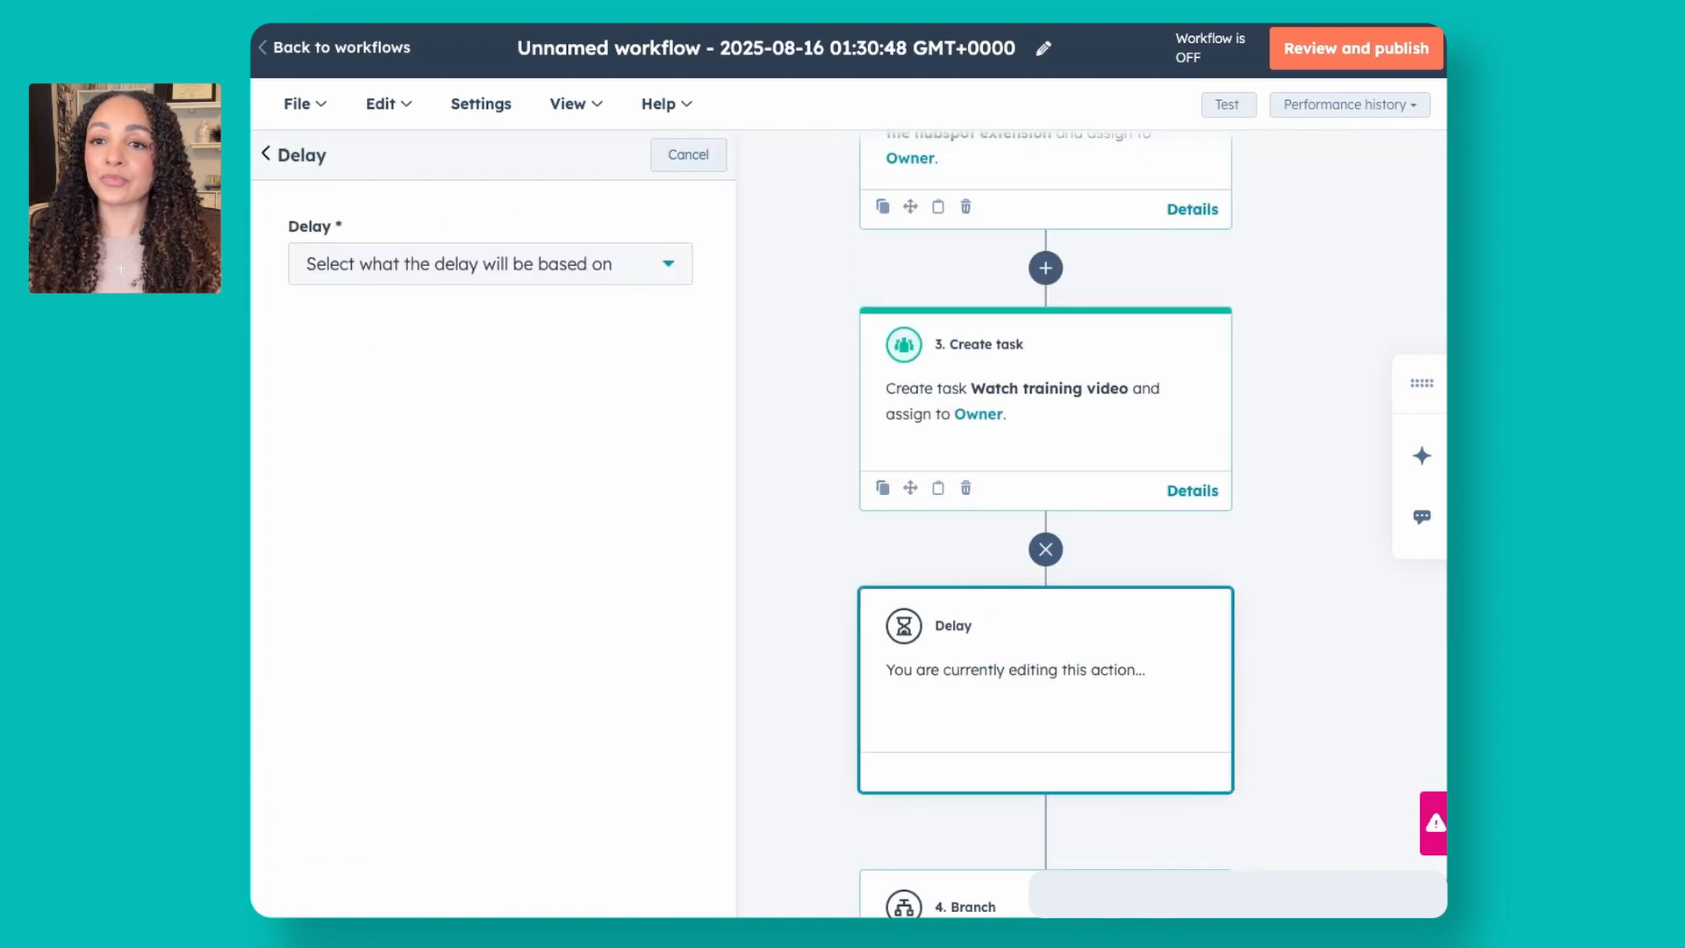
{"action": "left_click", "coordinate": [473, 265]}
{"action": "left_click", "coordinate": [441, 530]}
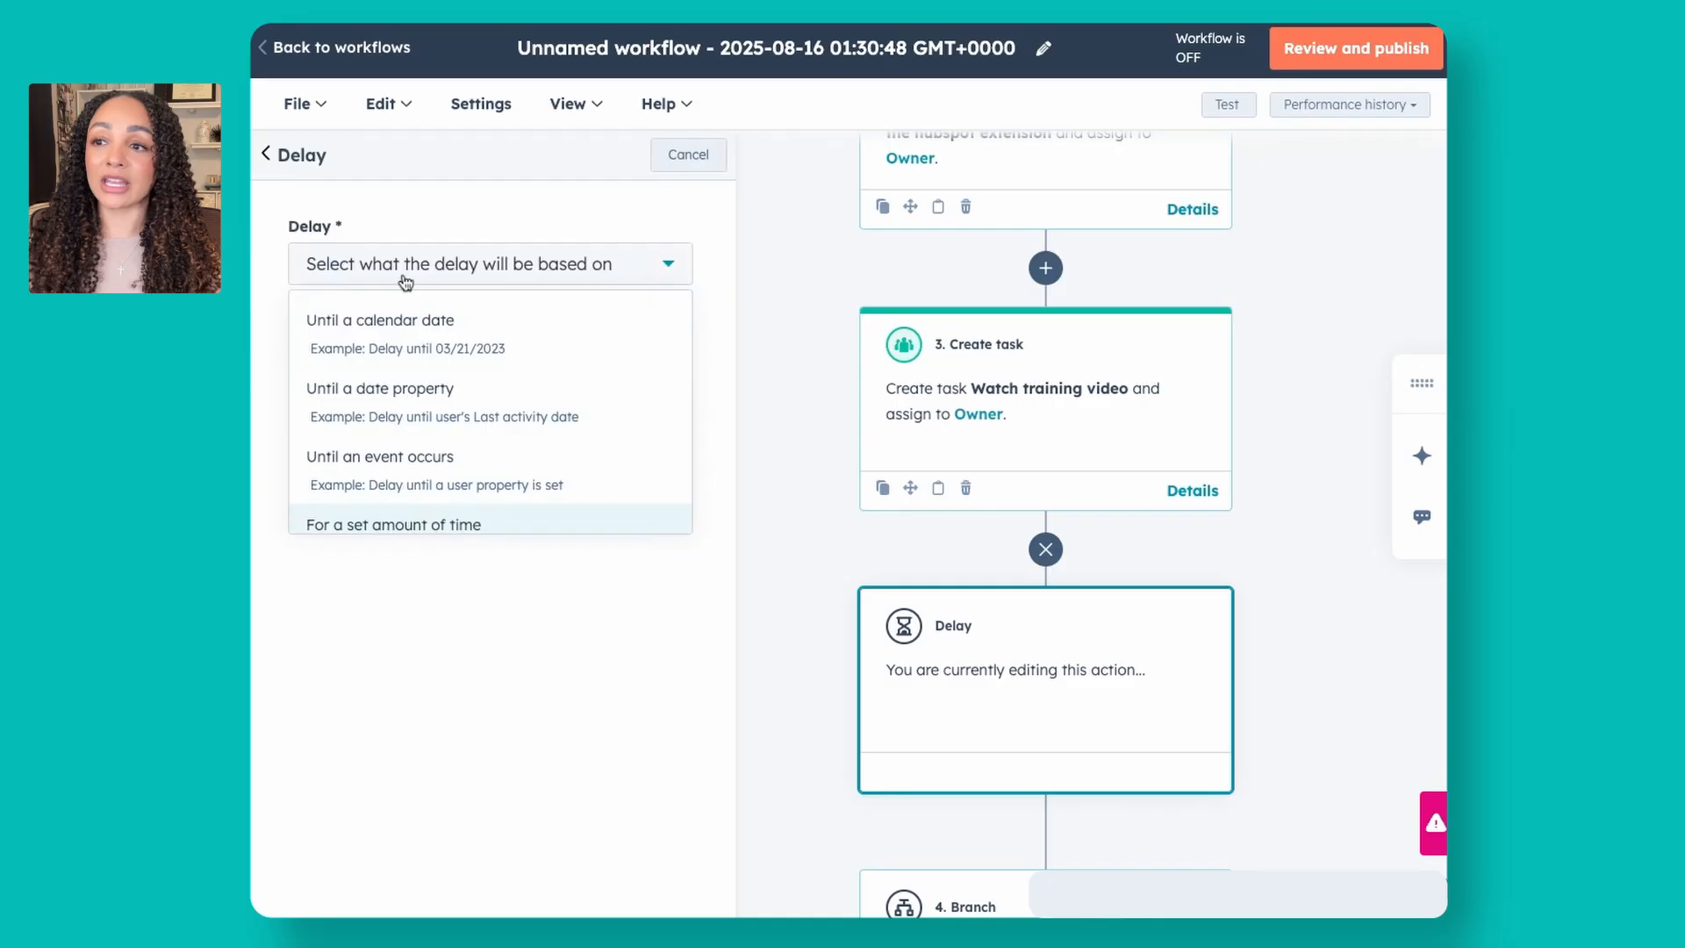
{"action": "triple_click", "coordinate": [401, 409]}
{"action": "left_click", "coordinate": [707, 158]}
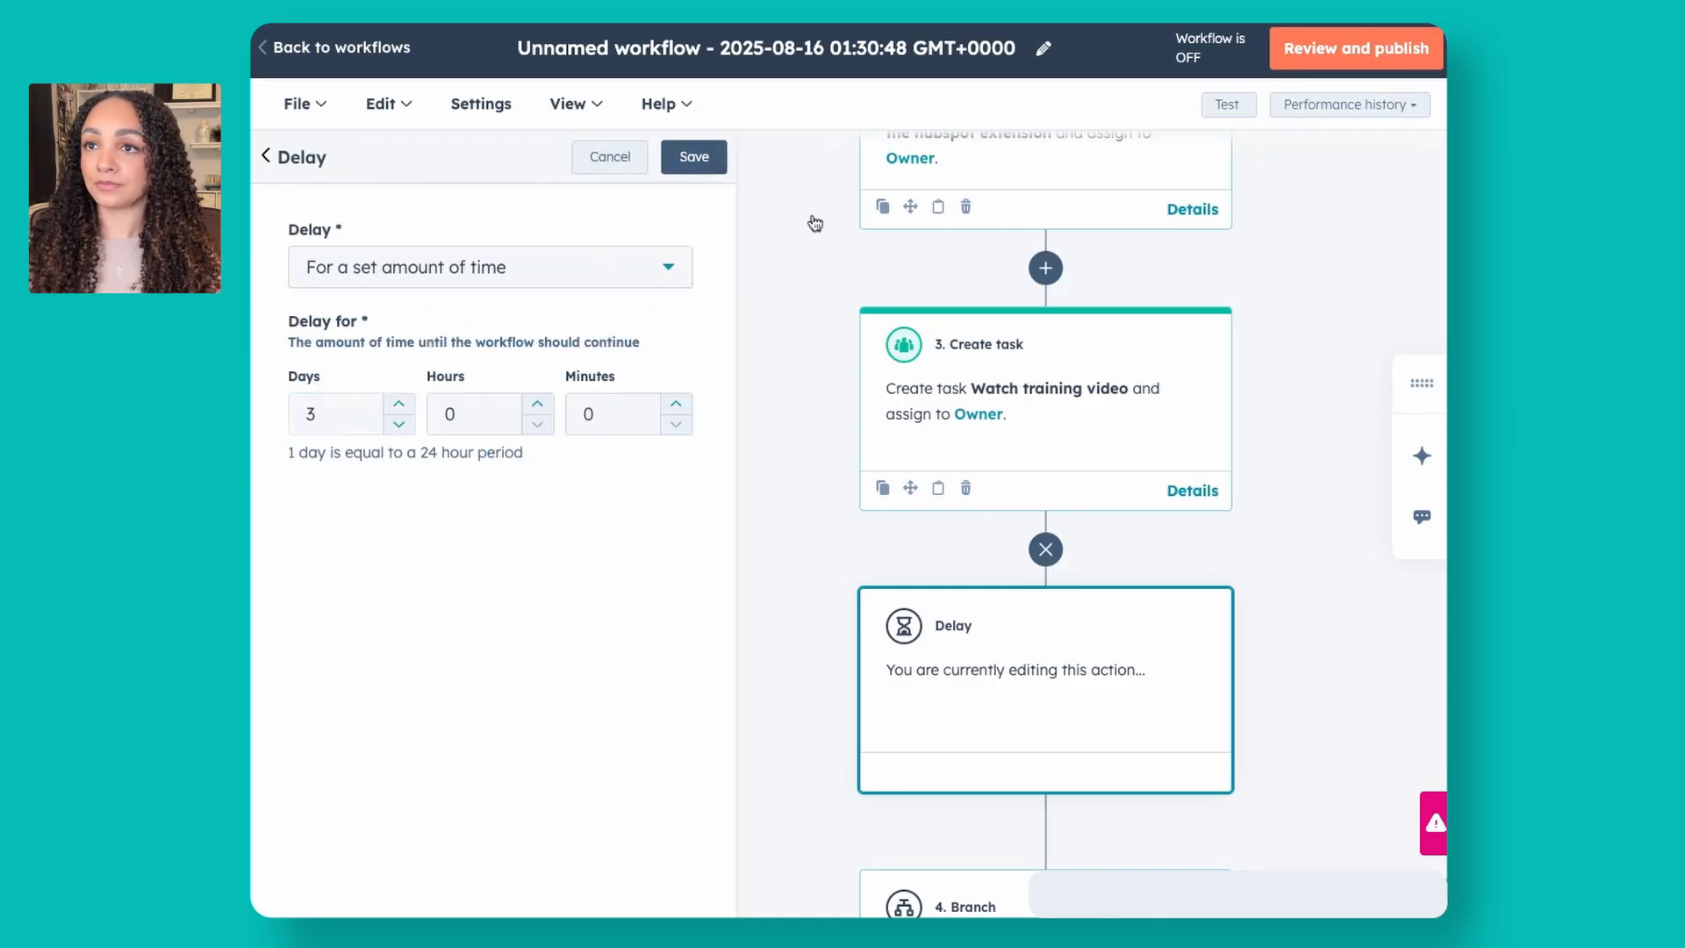
Step: Add an in-app notification to the branch path where email is not Enabled, with the existing Owner as recipient
{"action": "scroll", "coordinate": [1031, 345], "scroll_direction": "down", "scroll_amount": 2}
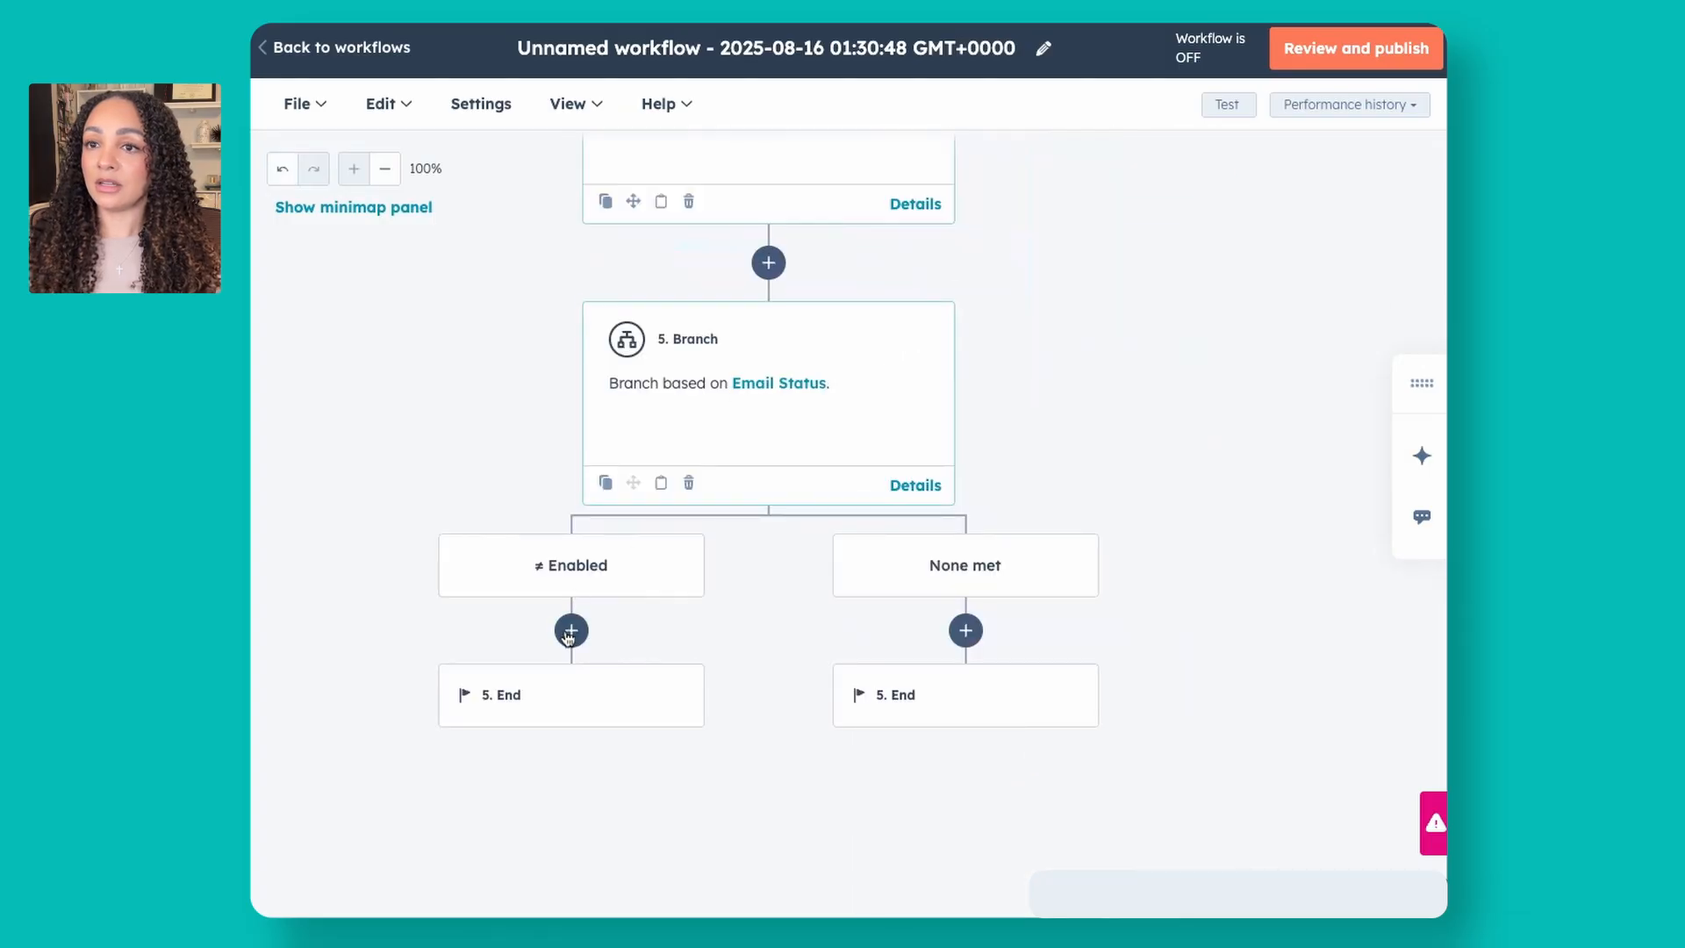
{"action": "left_click", "coordinate": [571, 631]}
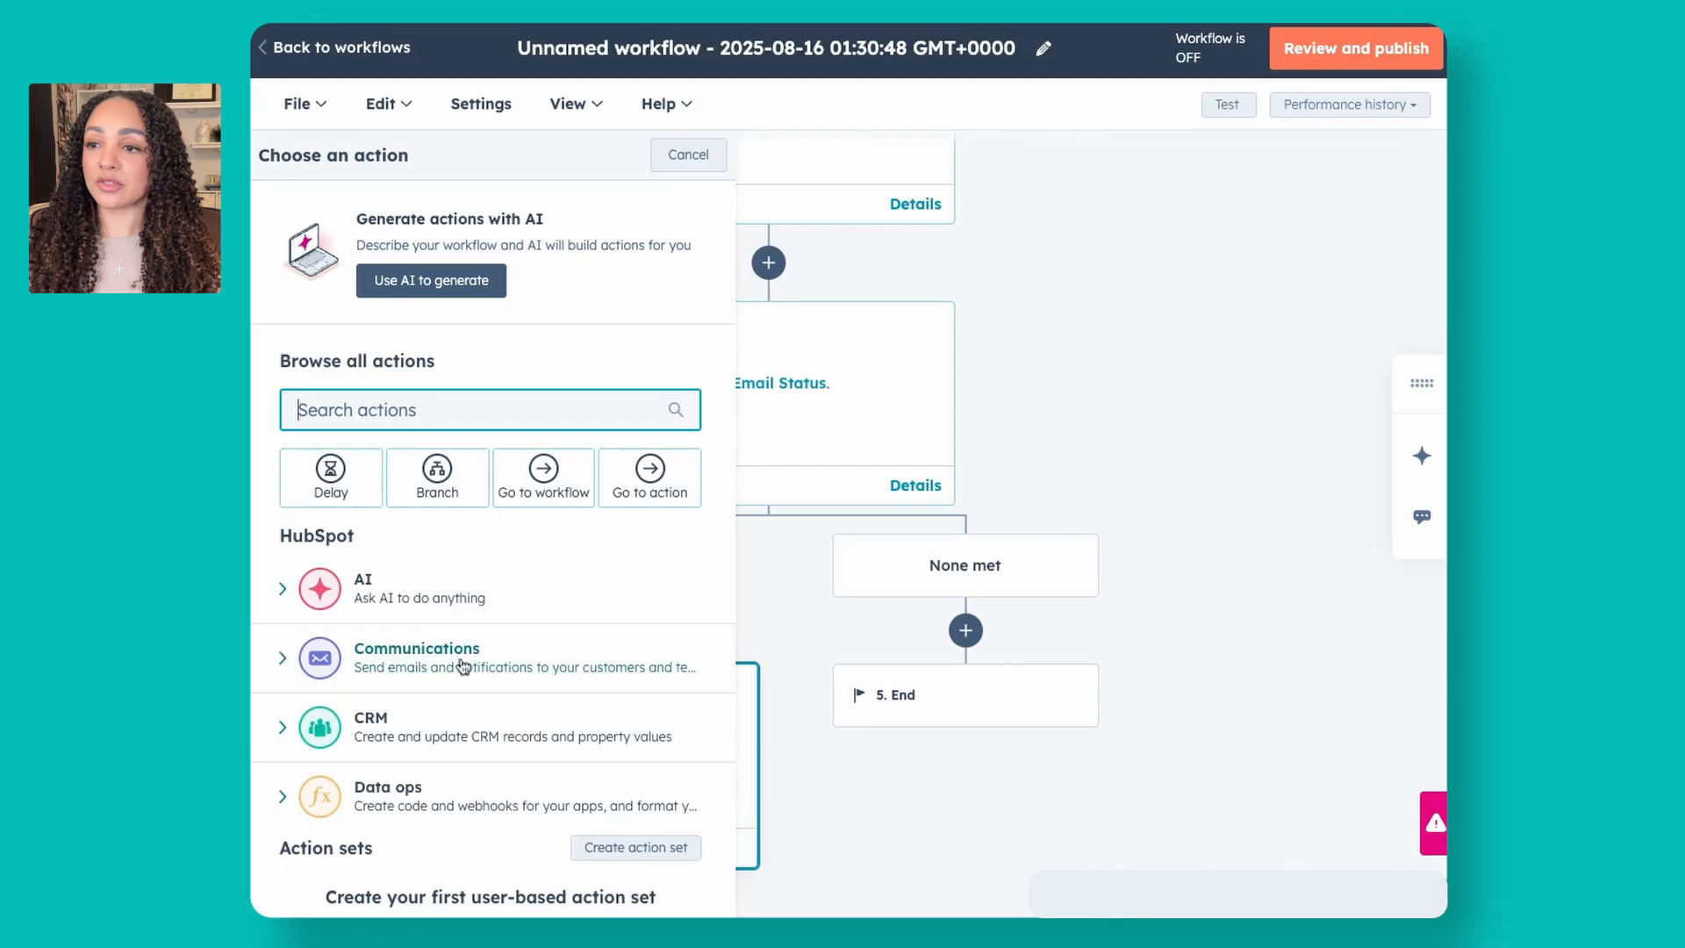
{"action": "left_click", "coordinate": [369, 668]}
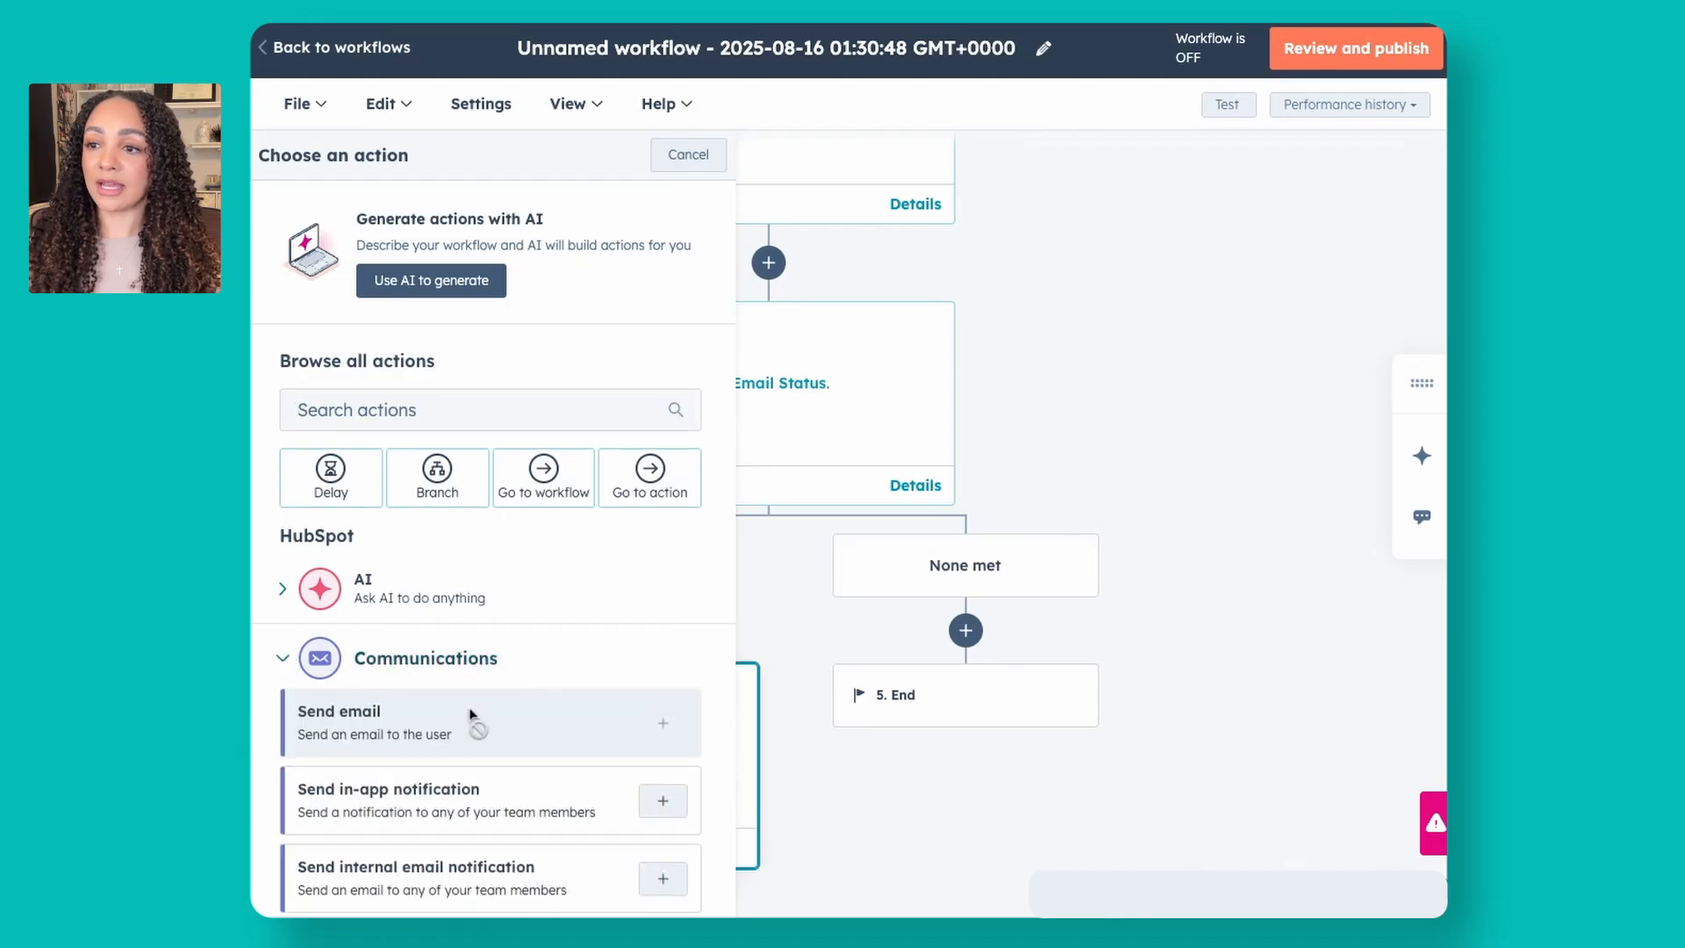
{"action": "scroll", "coordinate": [445, 817], "scroll_direction": "down", "scroll_amount": 2}
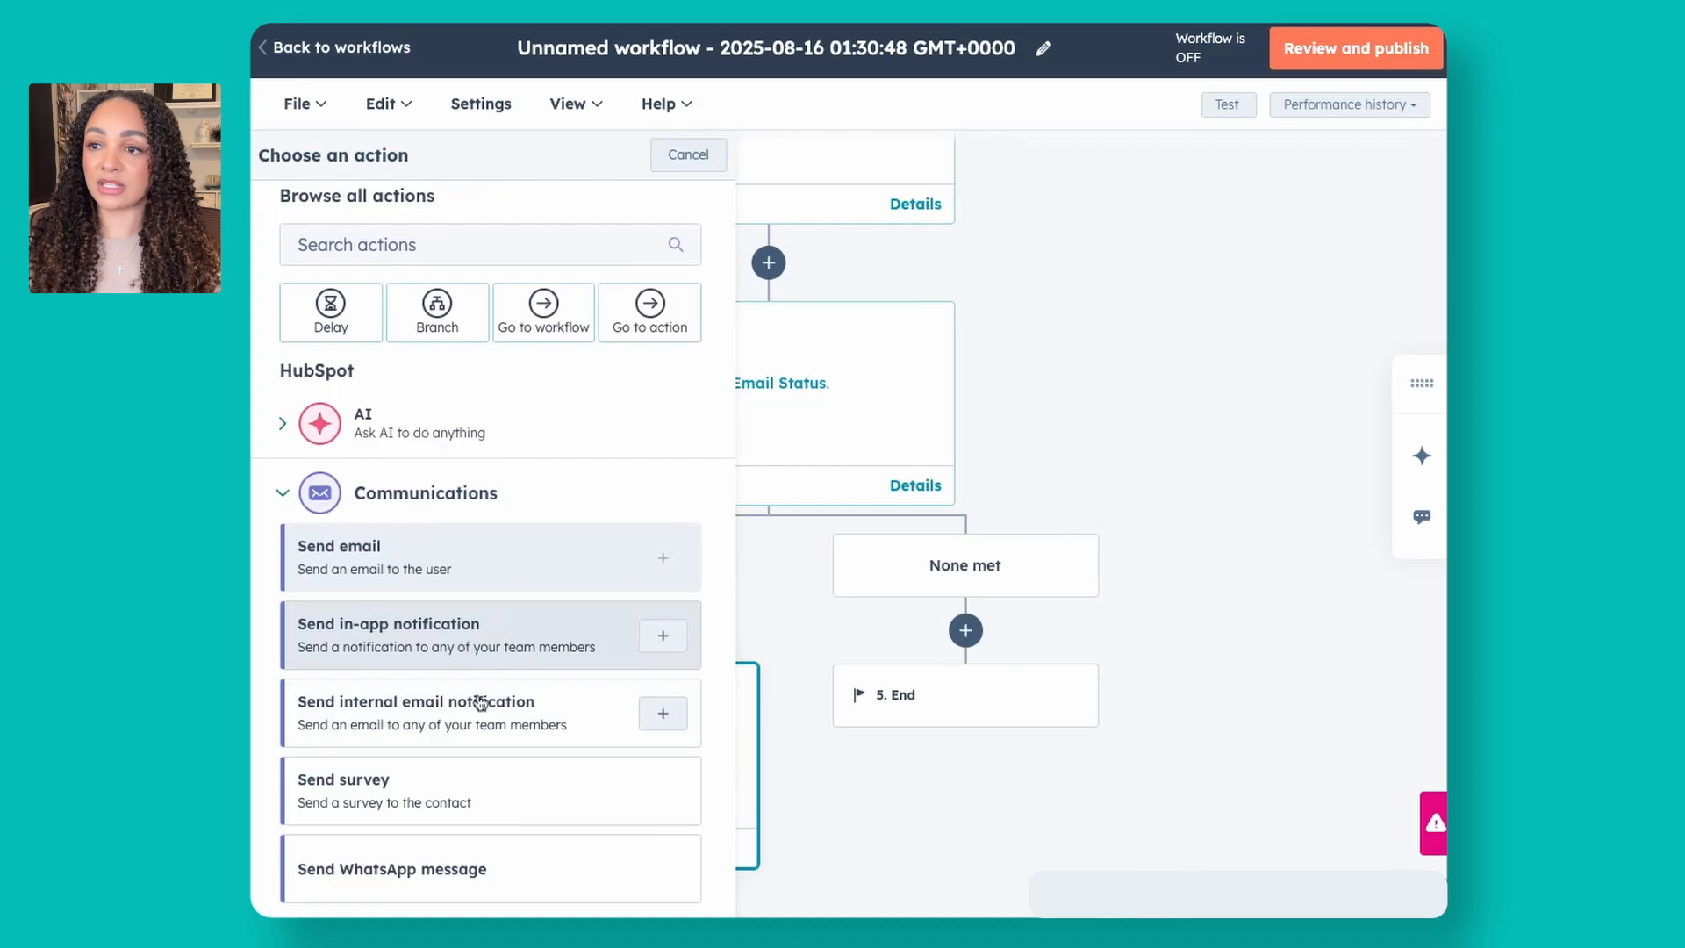
{"action": "left_click", "coordinate": [487, 660]}
{"action": "left_click", "coordinate": [493, 471]}
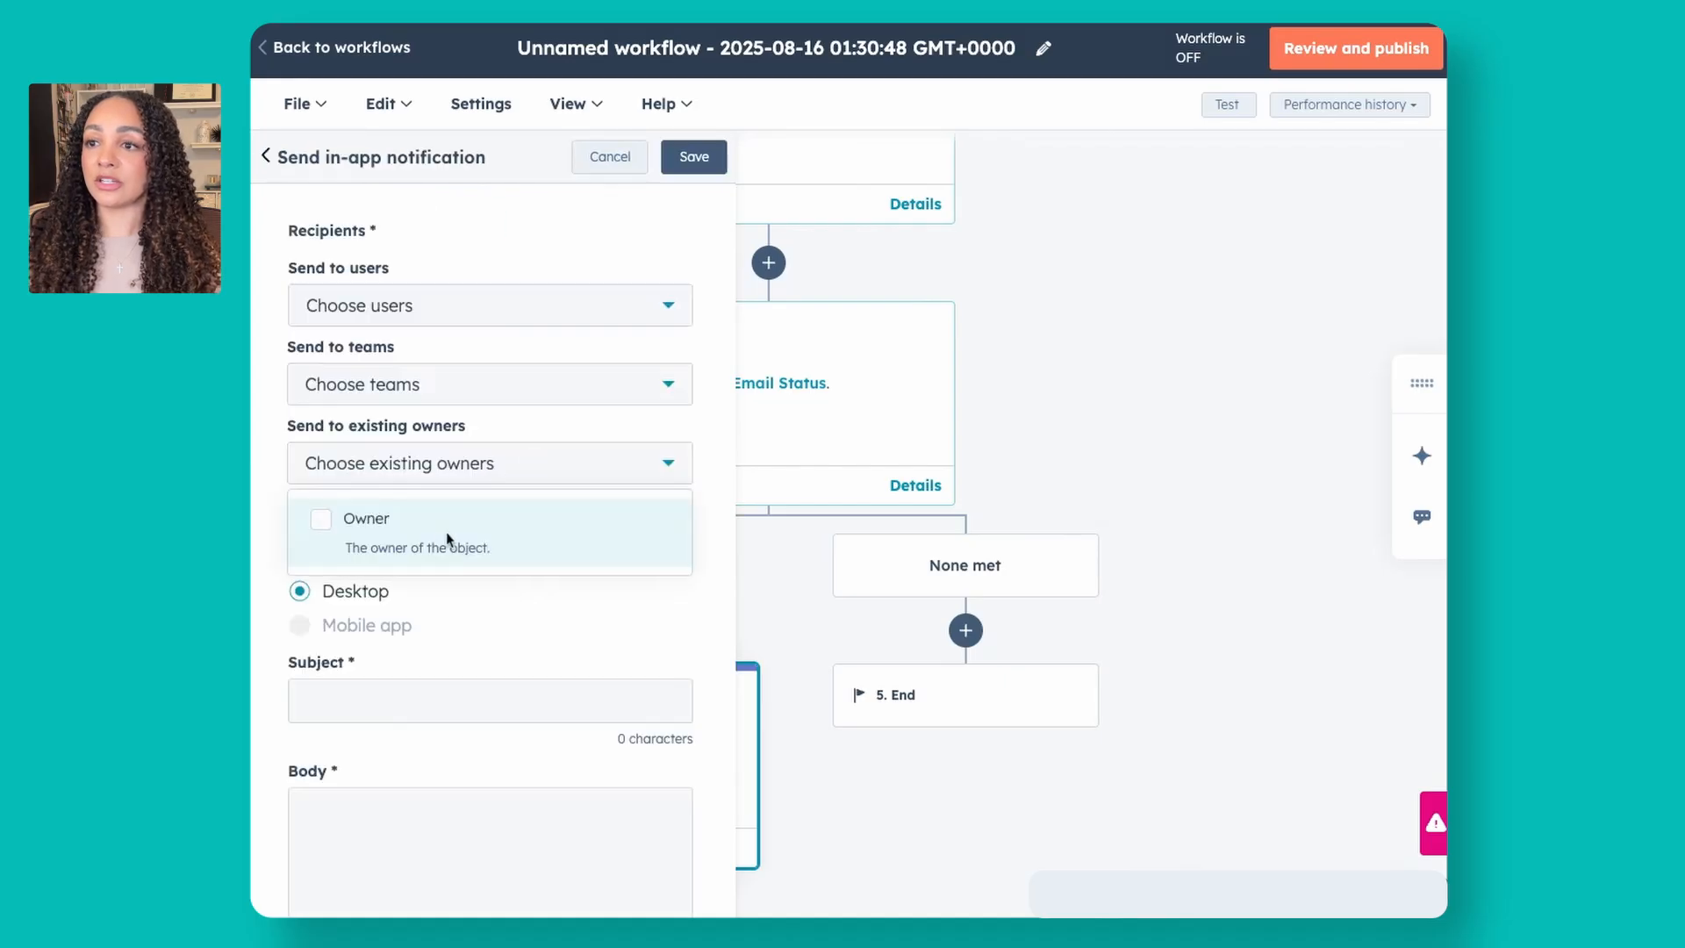
{"action": "left_click", "coordinate": [422, 526]}
Step: Write "Email is not enabled to HubSpot" as the notification's subject, and move that text into the body, leaving the subject empty
{"action": "left_click", "coordinate": [347, 696]}
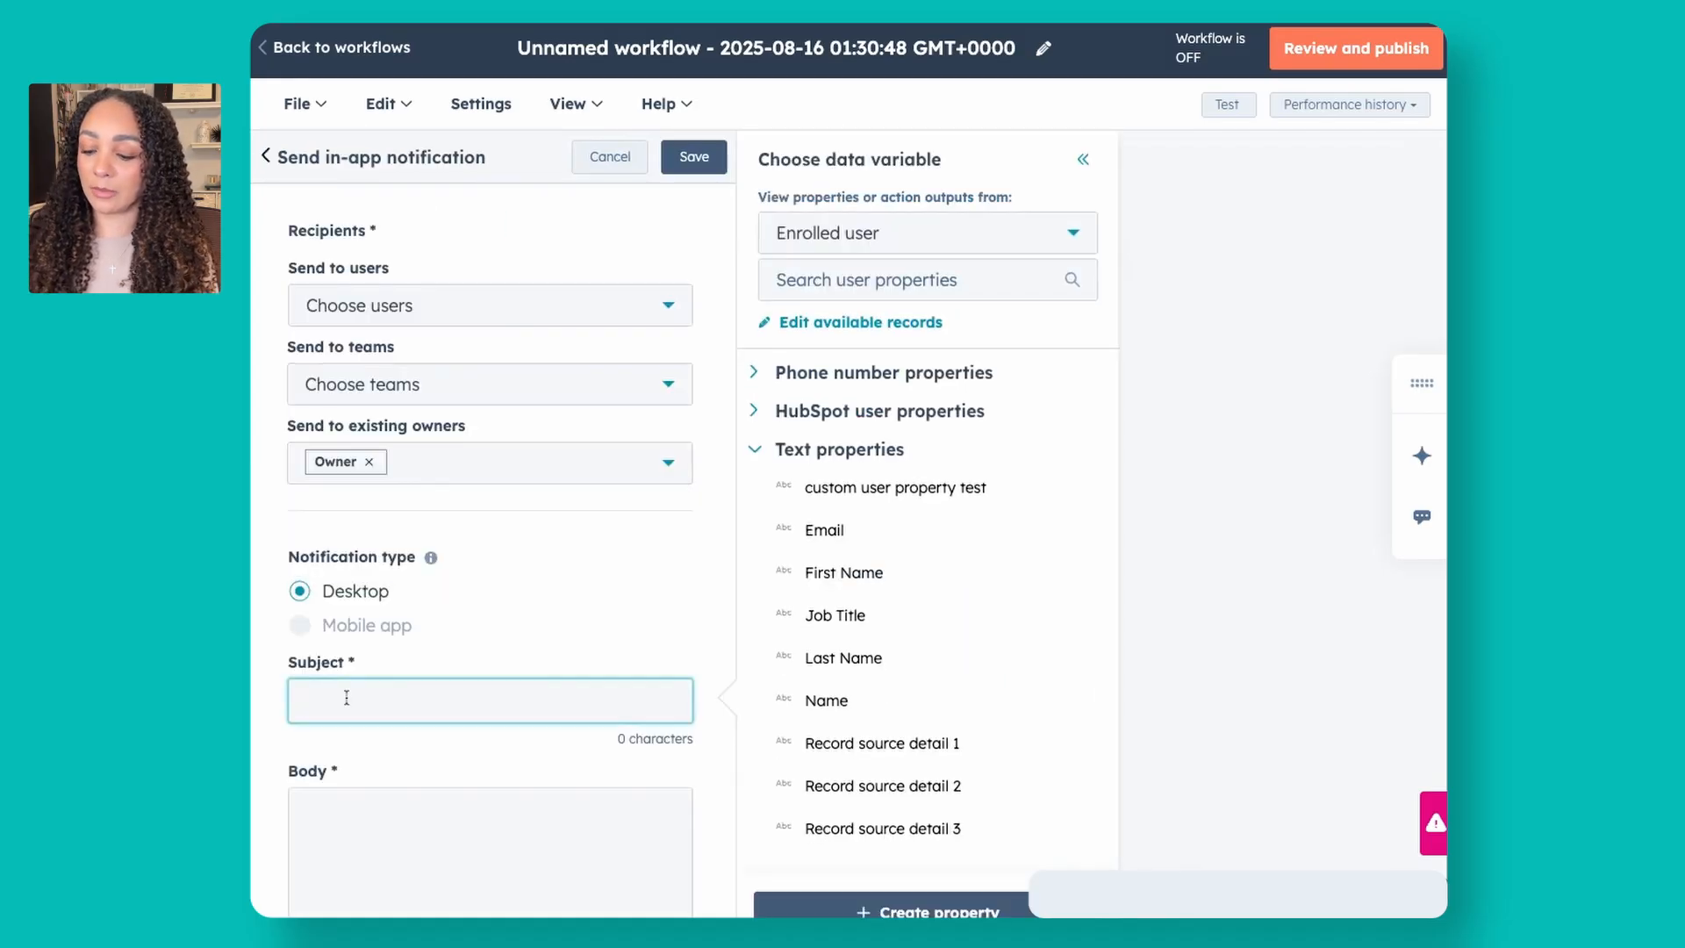
{"action": "type", "text": "Email is "}
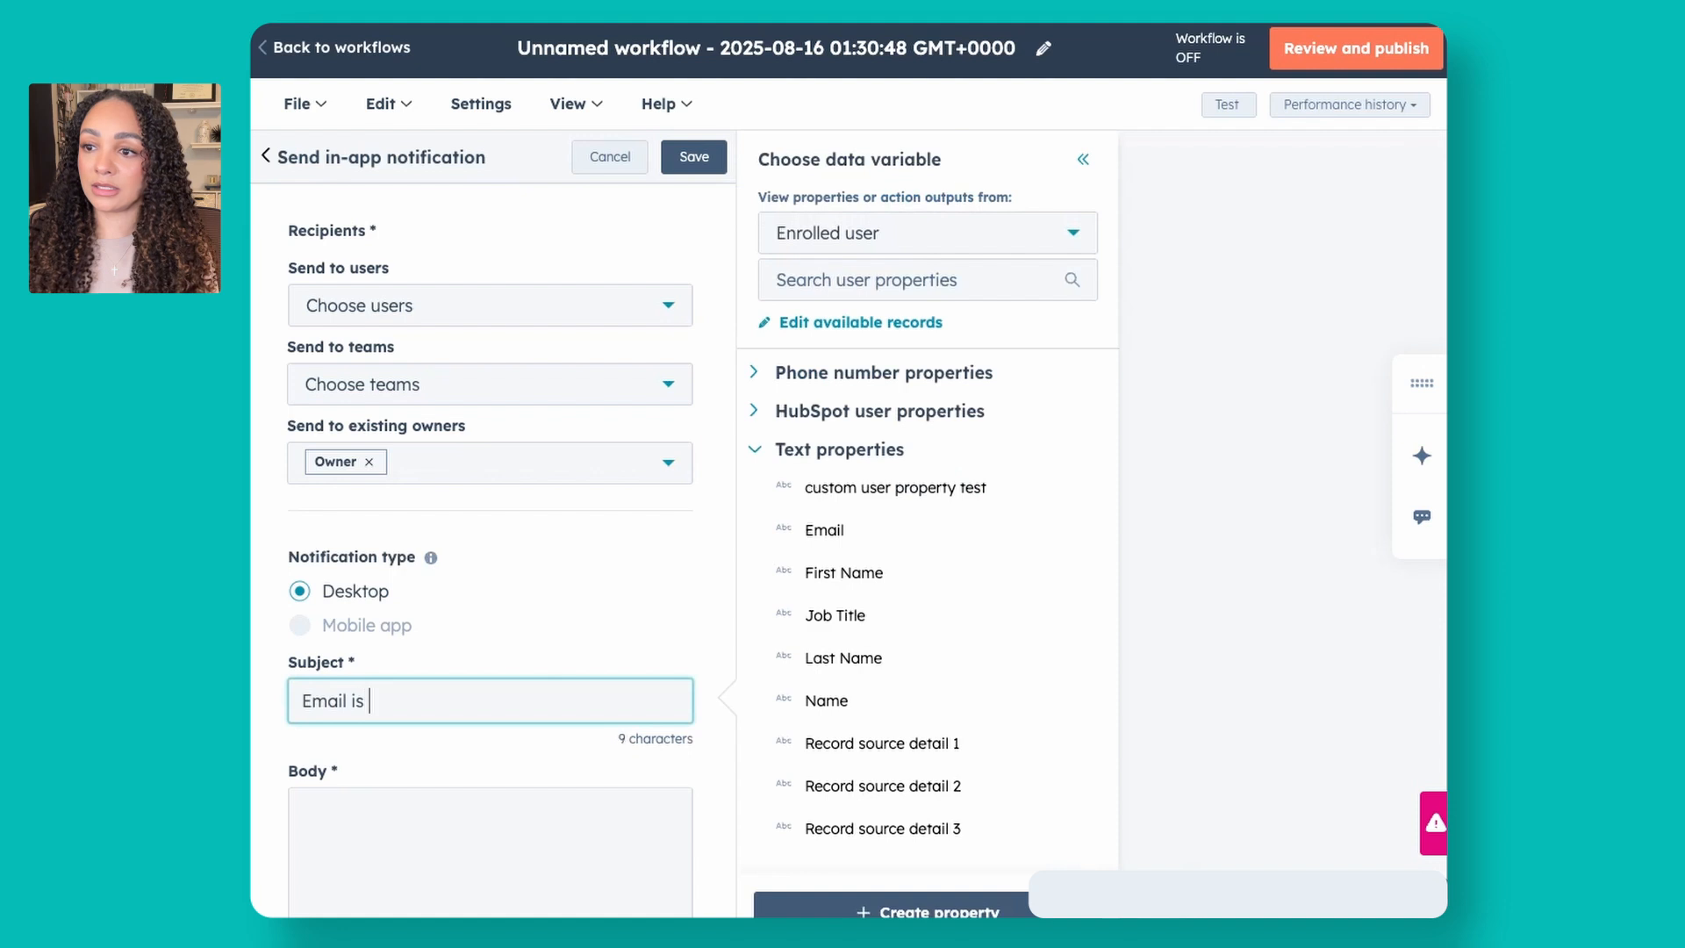
{"action": "type", "text": "not enabled "}
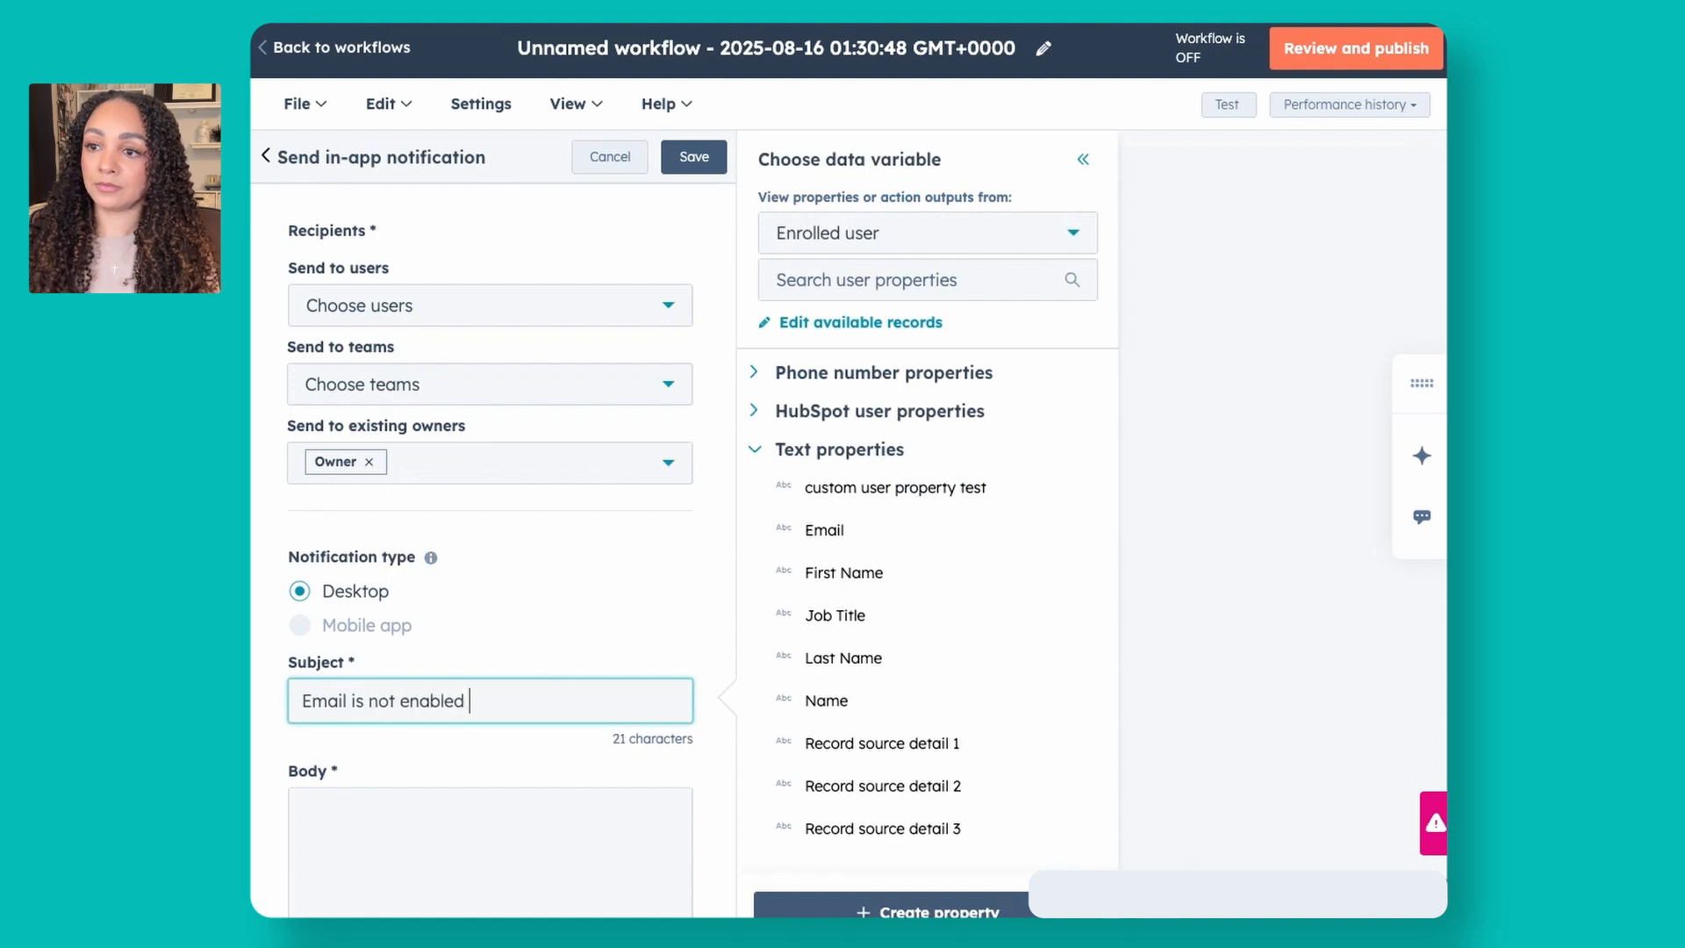
{"action": "type", "text": "to HubS"}
{"action": "key", "text": "BackSpace"}
{"action": "type", "text": "Spot"}
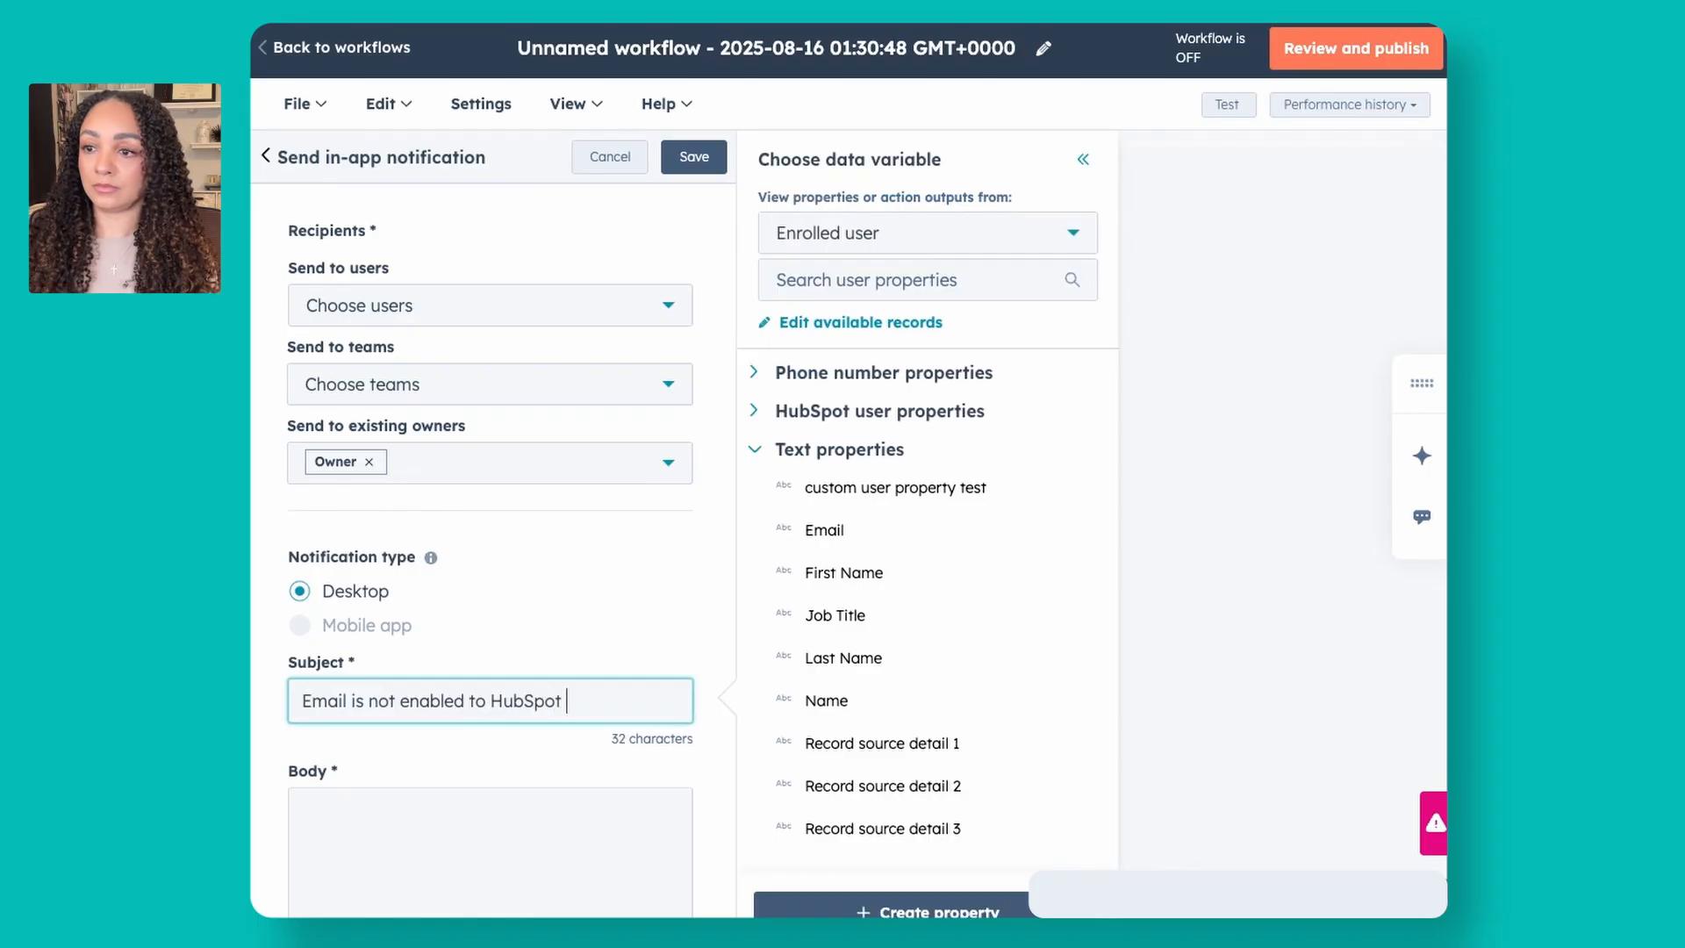
{"action": "scroll", "coordinate": [621, 689], "scroll_direction": "down", "scroll_amount": 1}
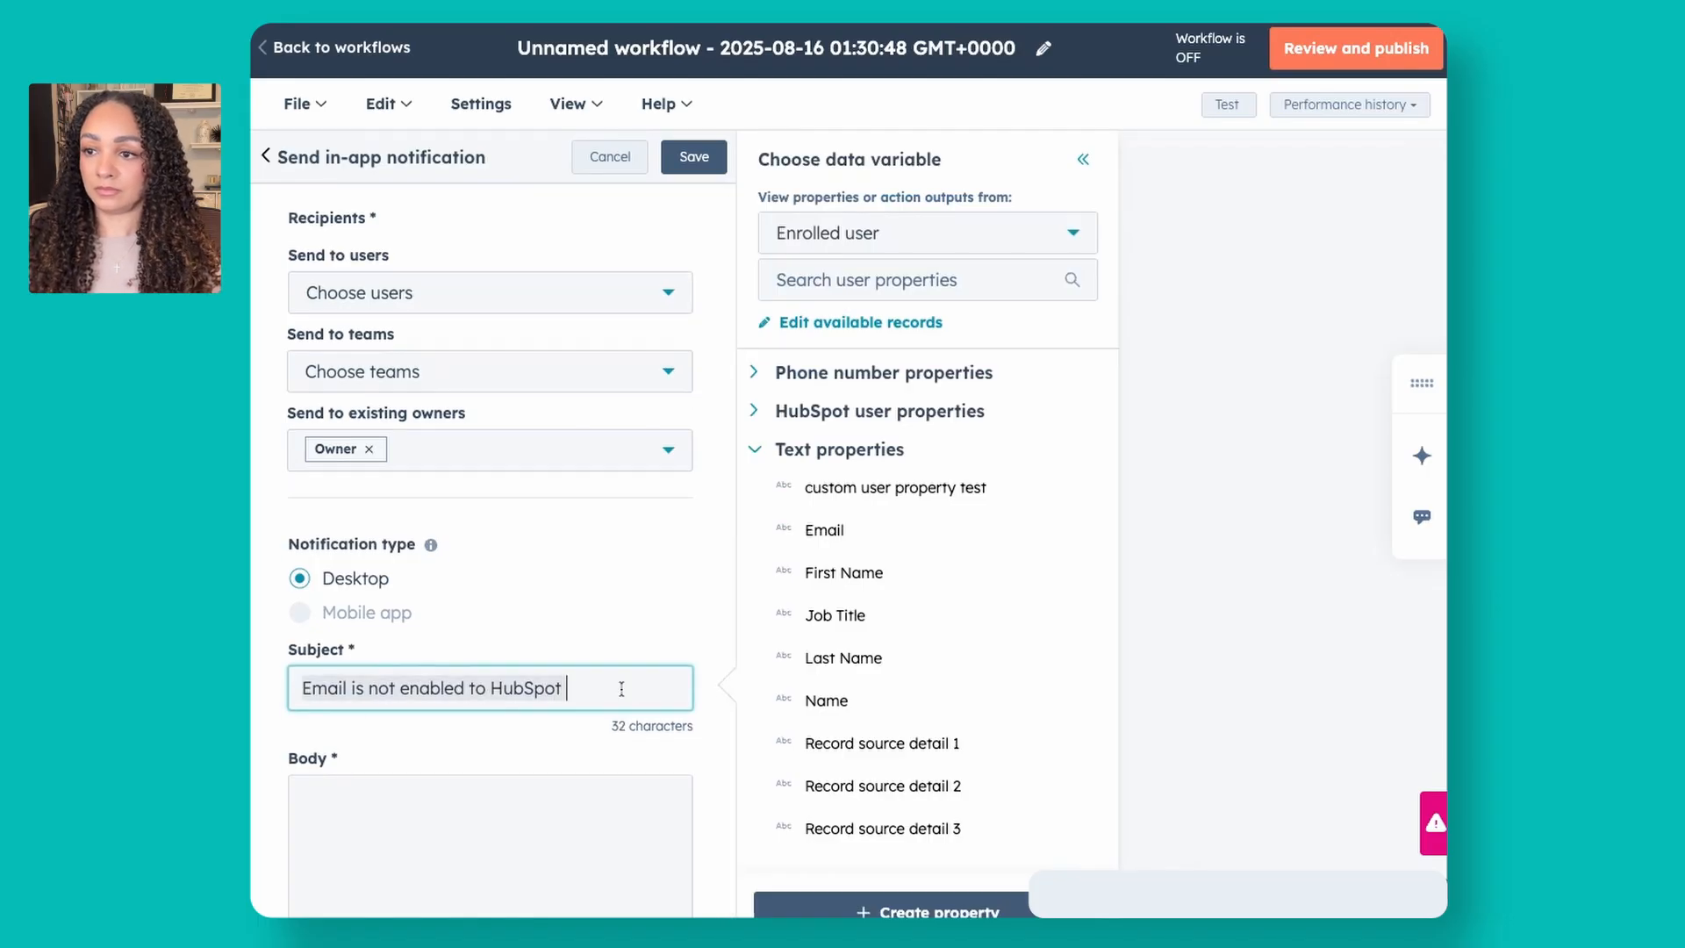
{"action": "key", "text": "BackSpace"}
{"action": "left_click", "coordinate": [408, 793]}
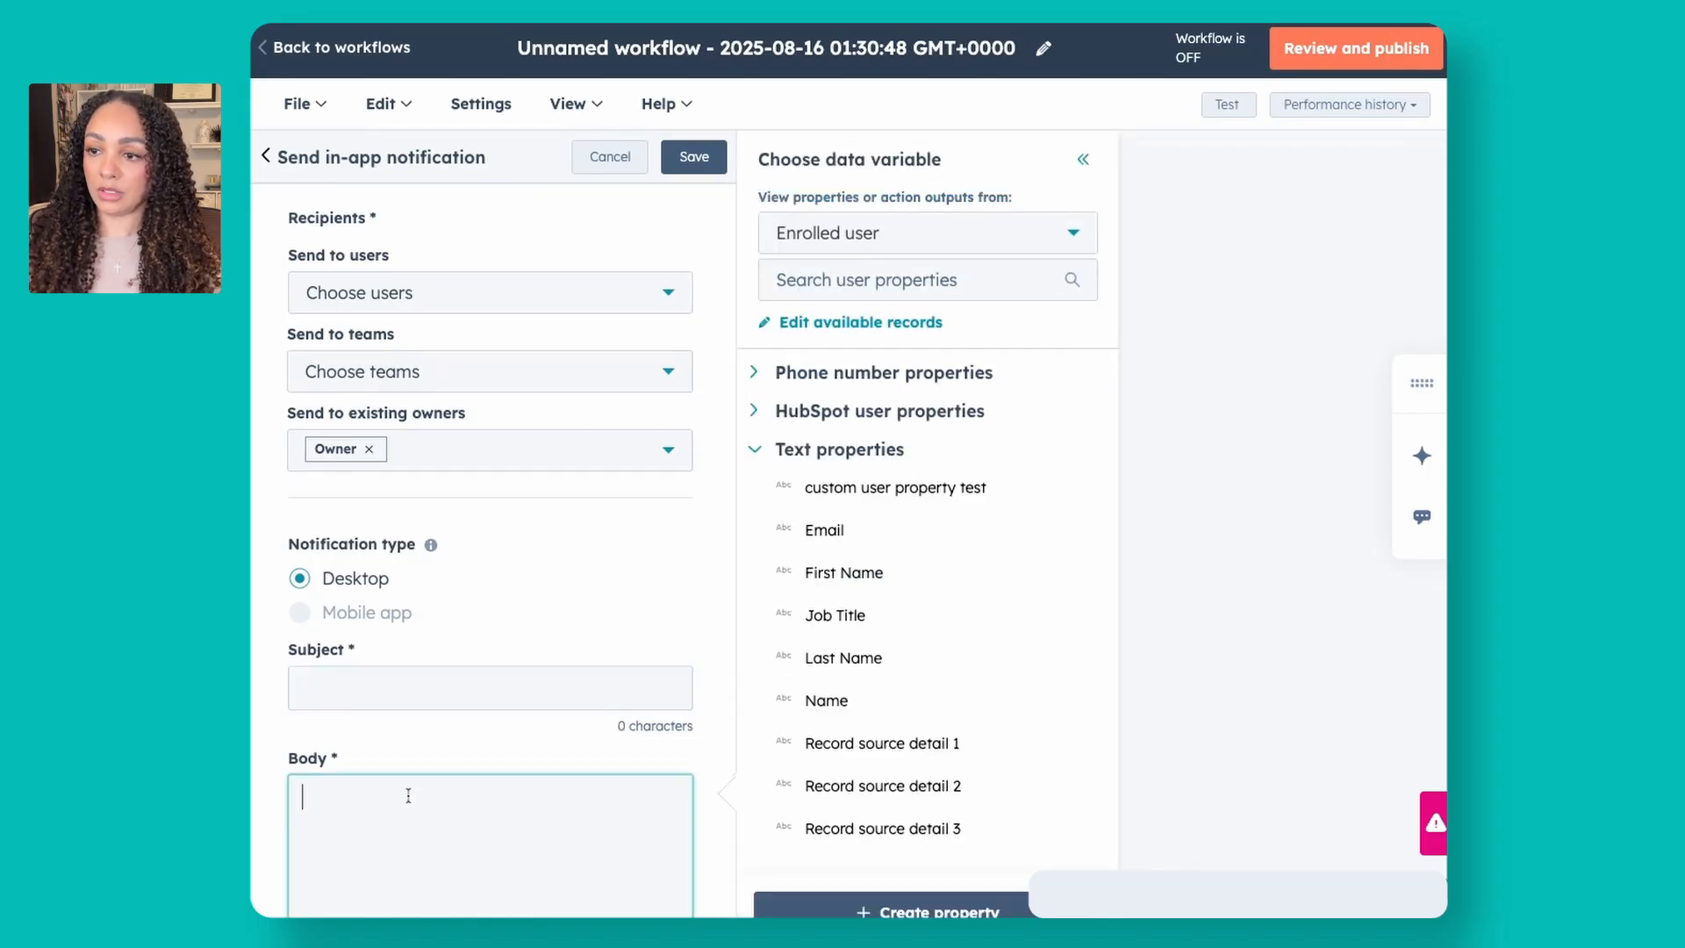
{"action": "type", "text": "Email is not enabled to HubSpot"}
Step: Set the notification's subject to "Attention- Connect email sync to HubSpot" and save the action
{"action": "left_click", "coordinate": [377, 699]}
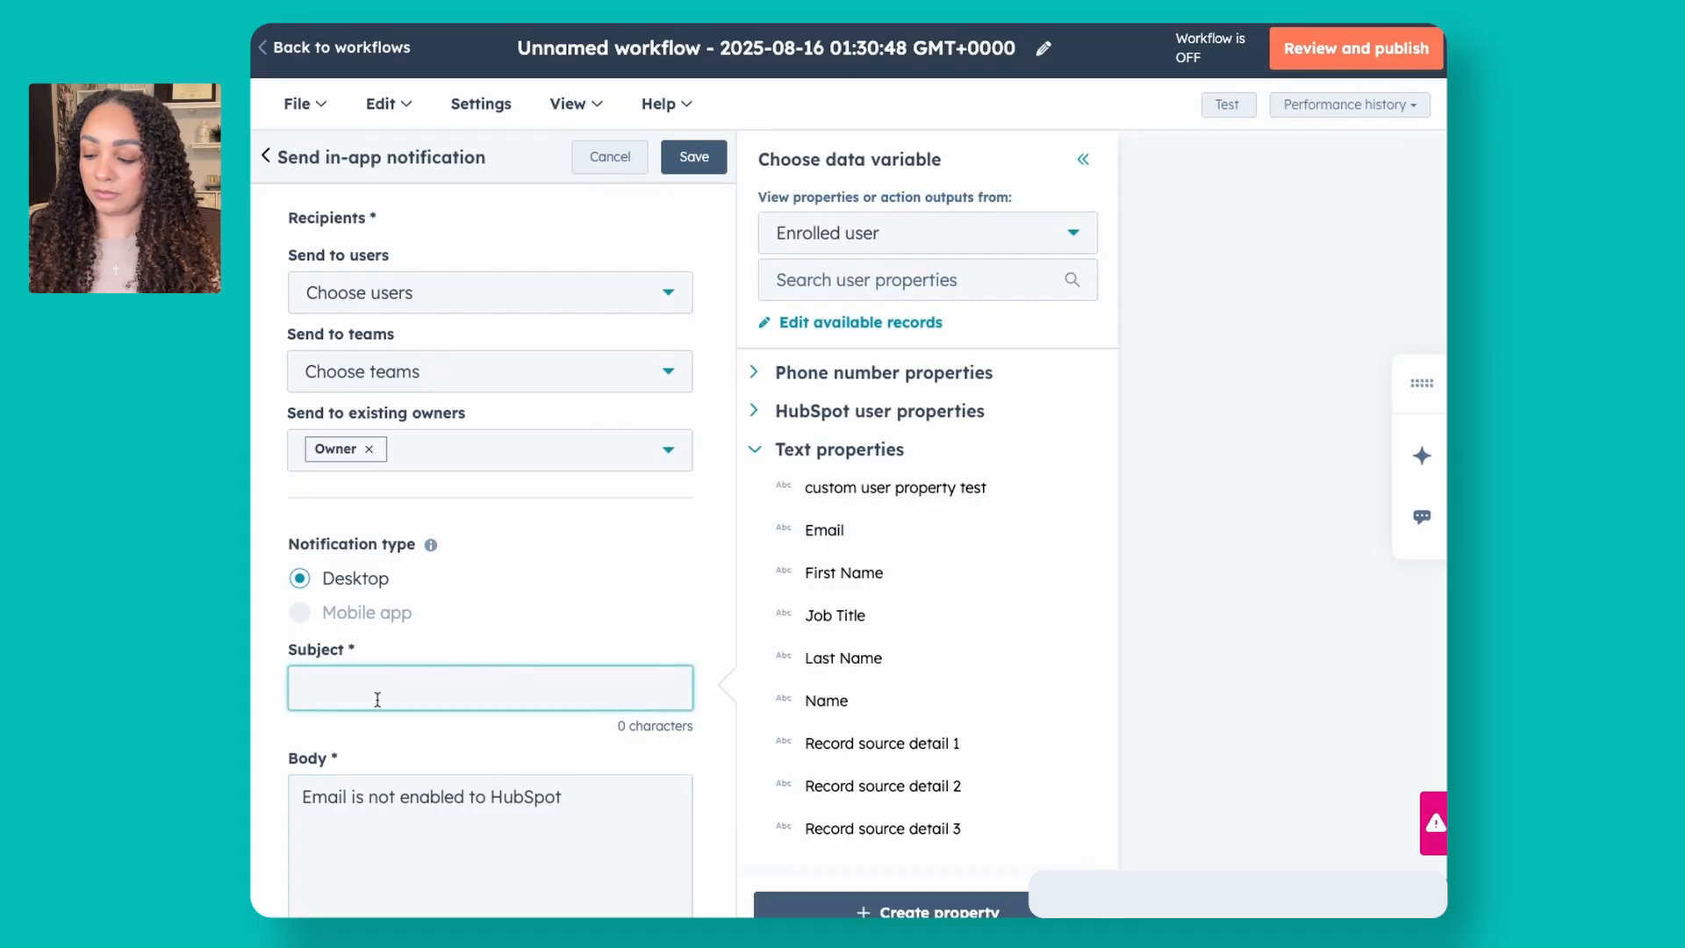
{"action": "type", "text": "Attention"}
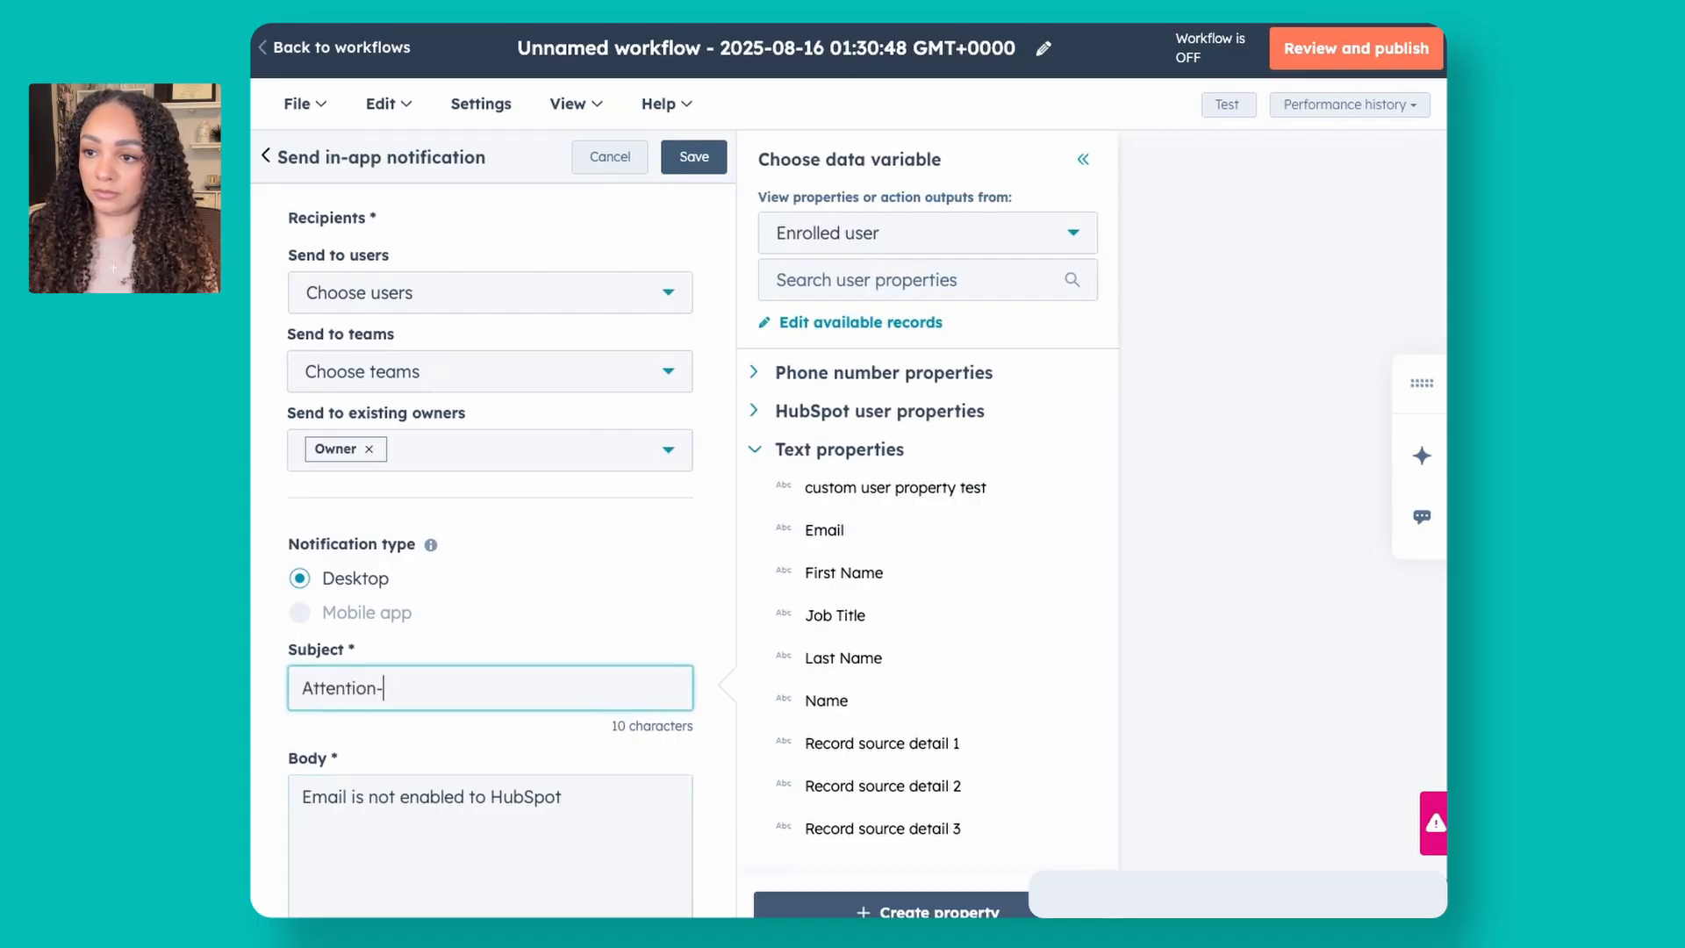
{"action": "type", "text": "- Co"}
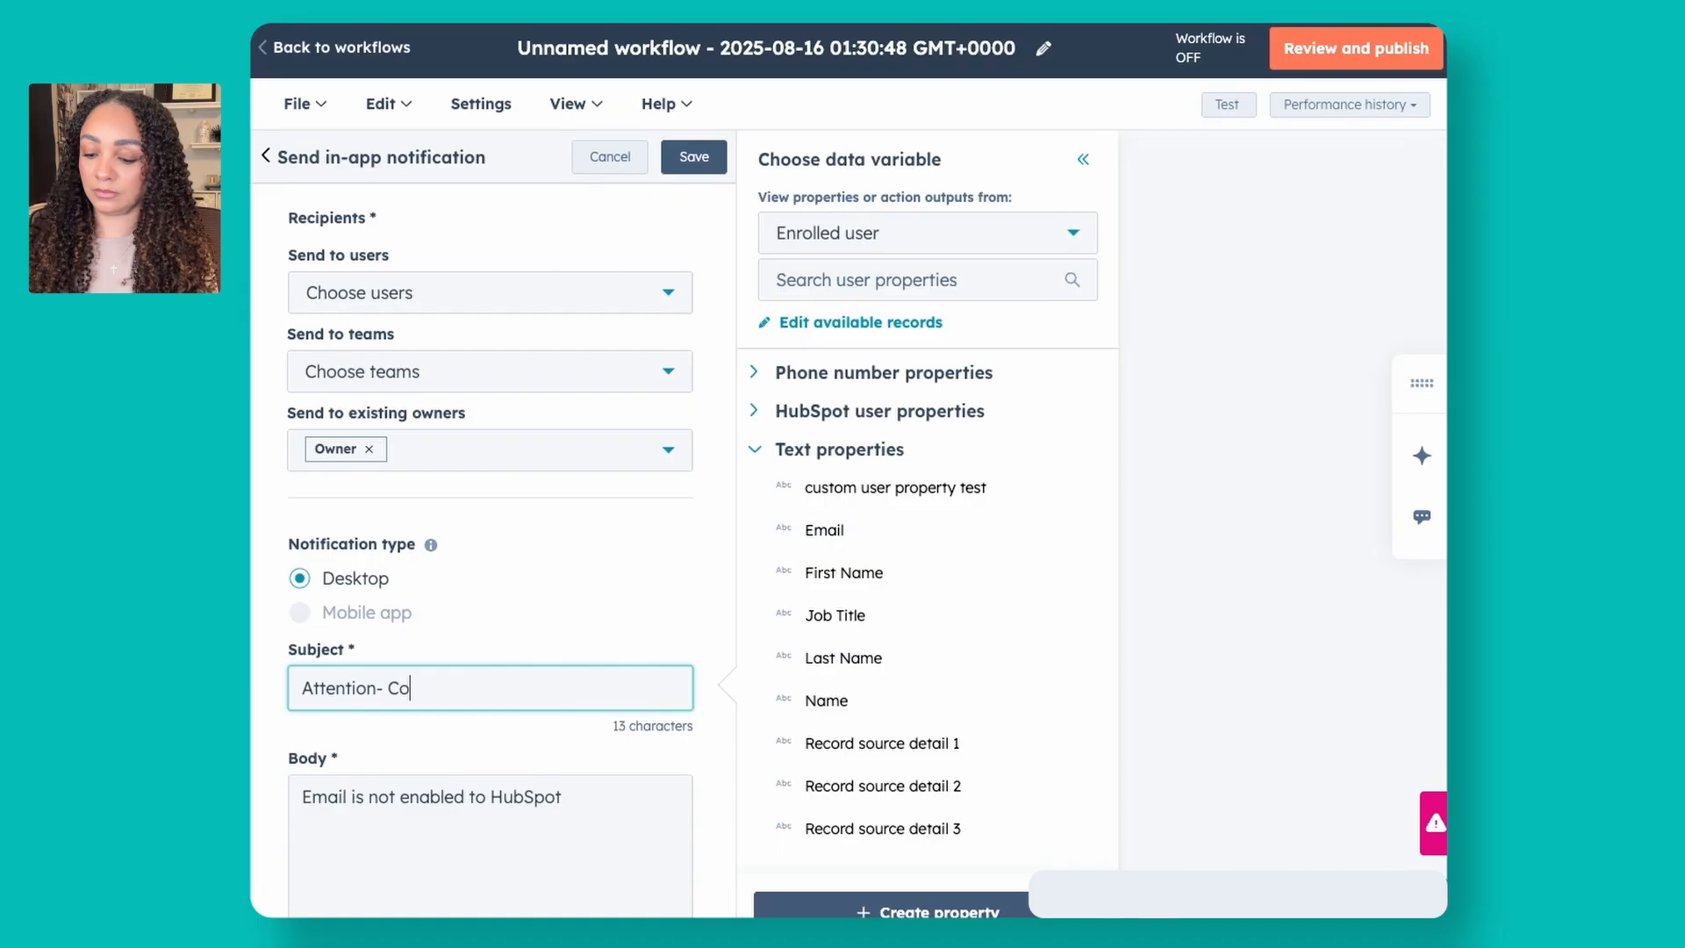
{"action": "type", "text": "nnect email syn "}
{"action": "type", "text": " to HubSpot"}
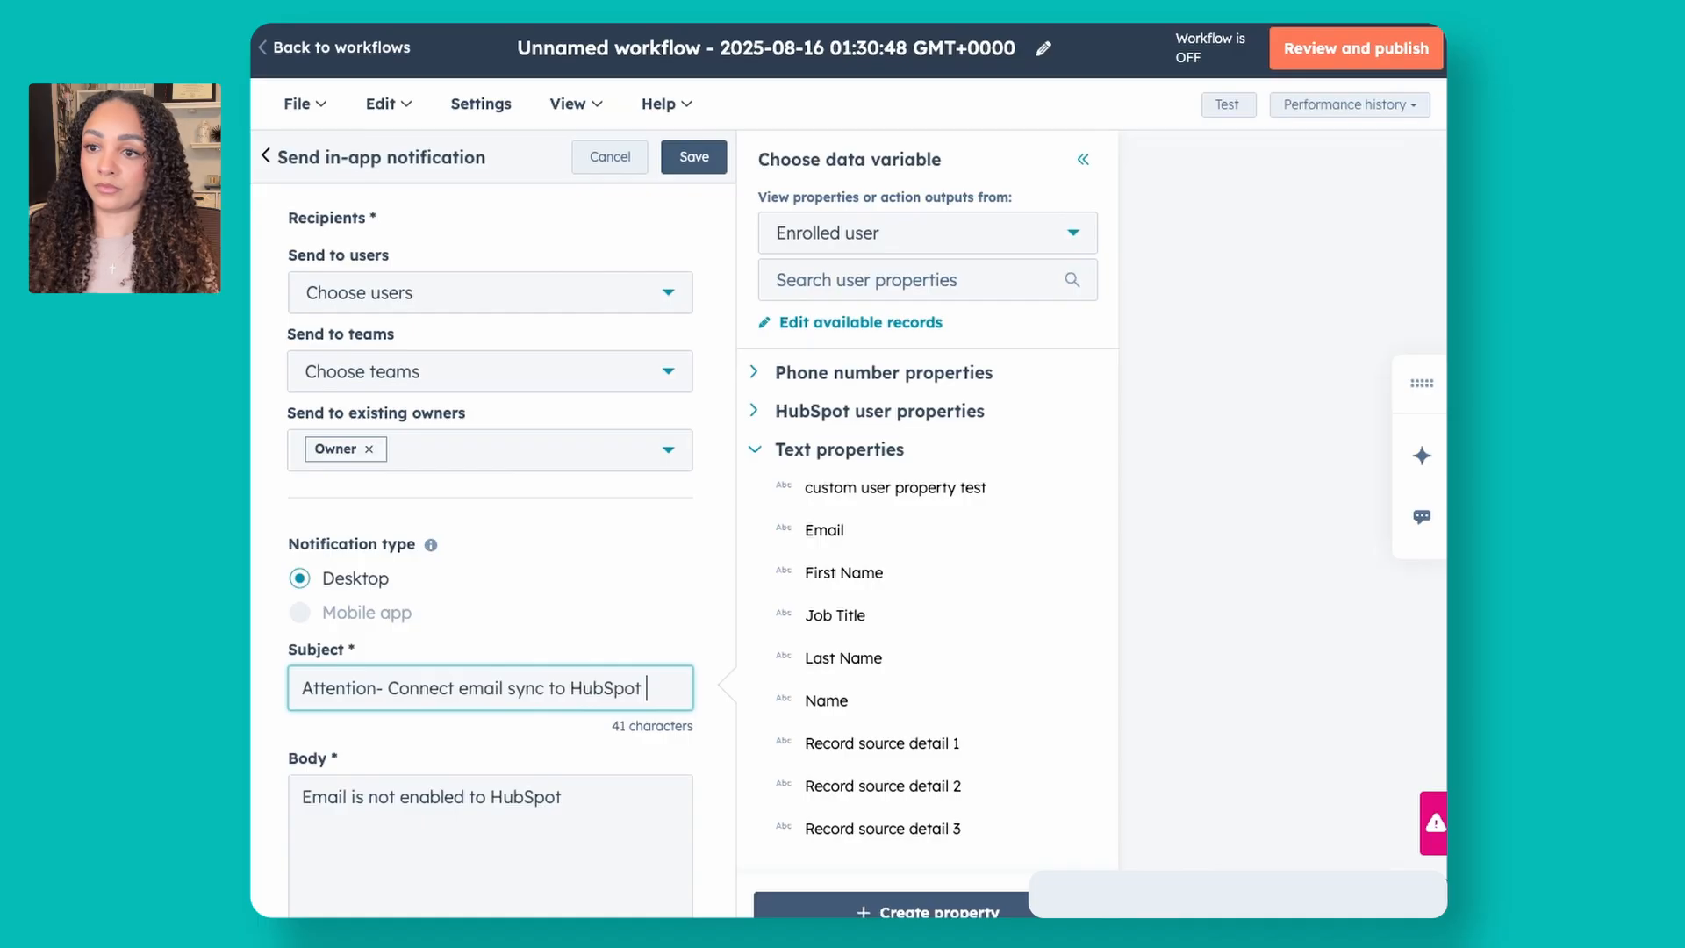
{"action": "left_click", "coordinate": [706, 156]}
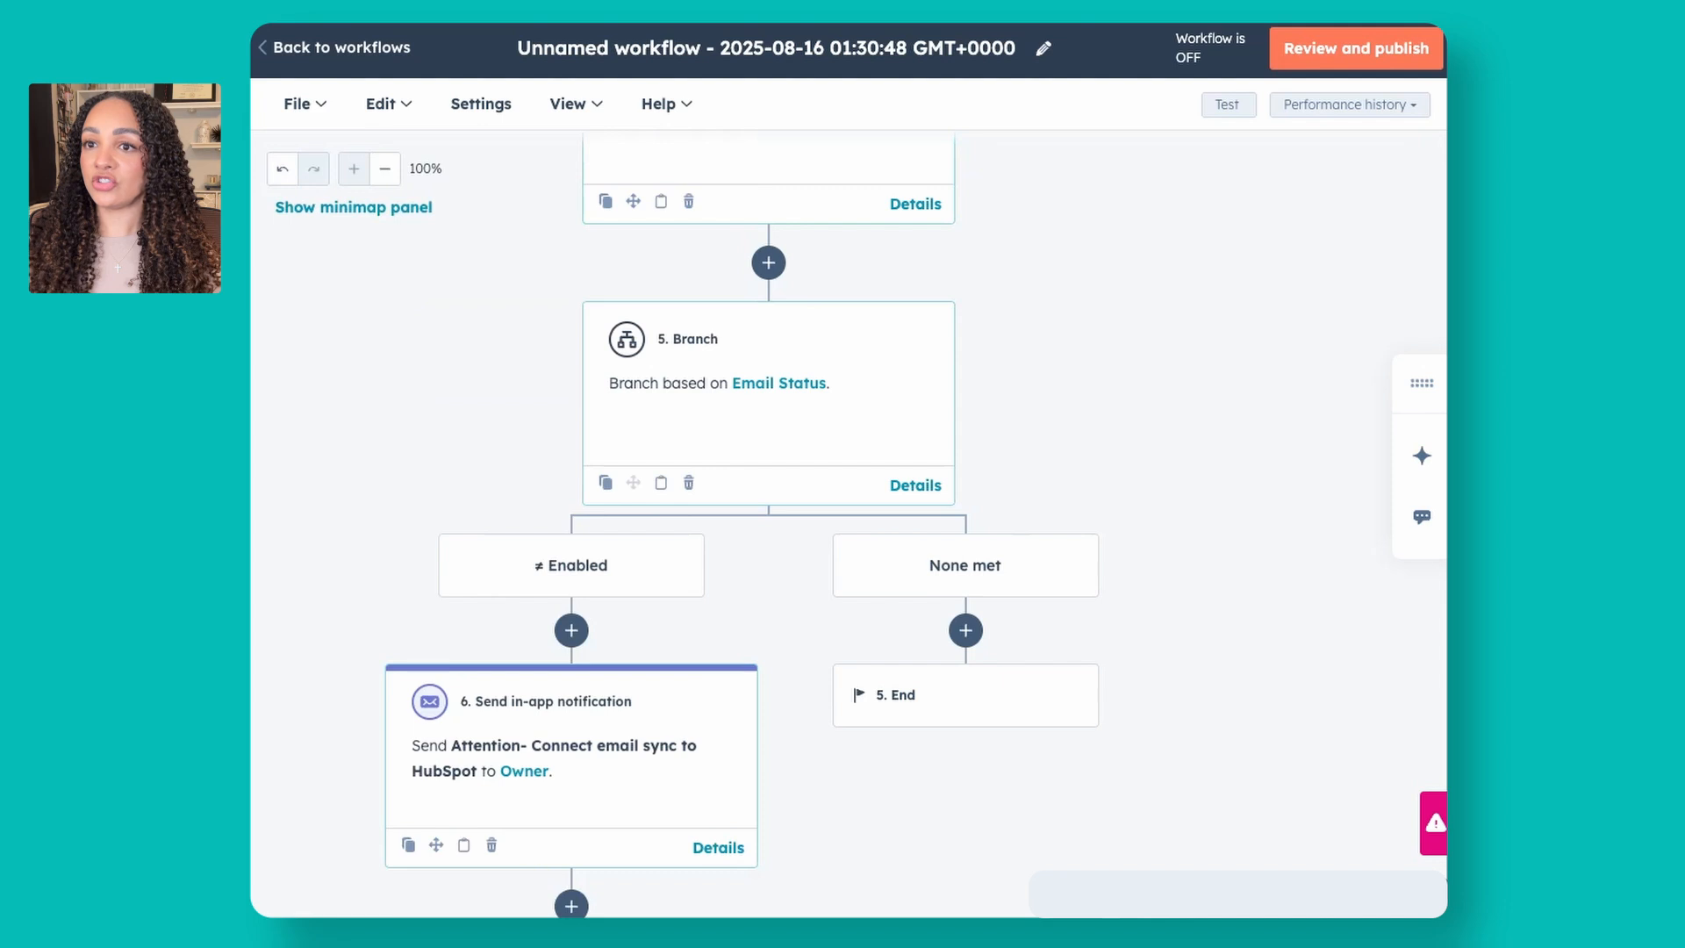
Step: Start a branch on the Email Status branch's None met path, based on one property, using the enrolled user's Calendar Status
{"action": "left_click", "coordinate": [965, 632]}
{"action": "left_click", "coordinate": [446, 484]}
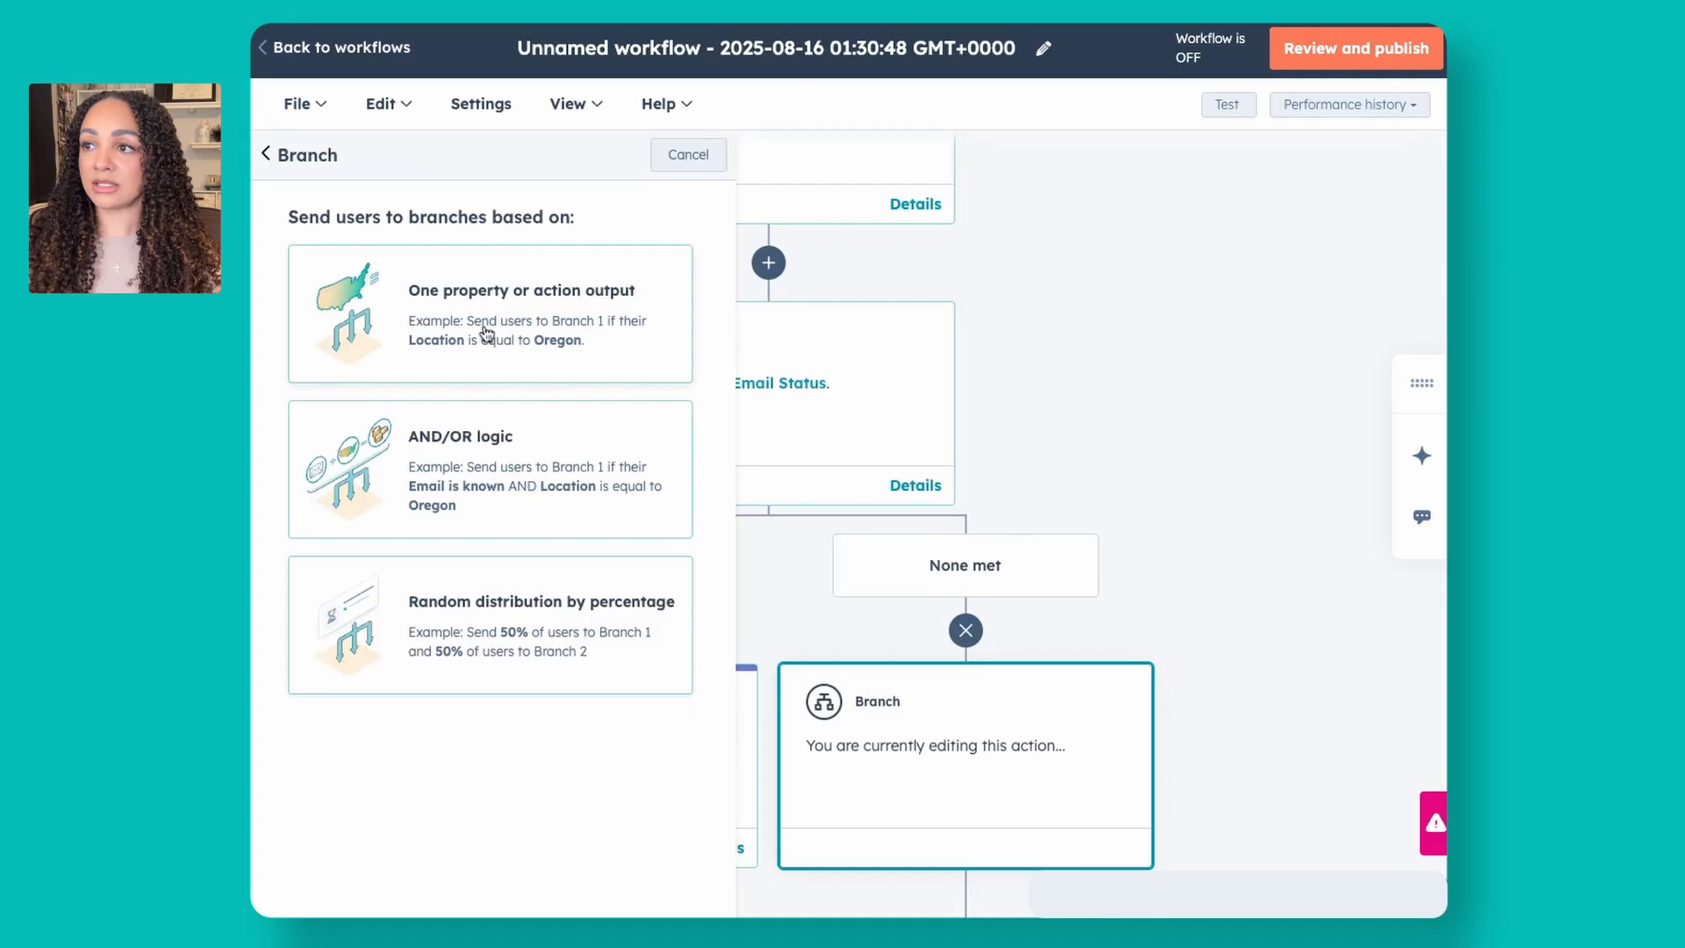
{"action": "left_click", "coordinate": [487, 333]}
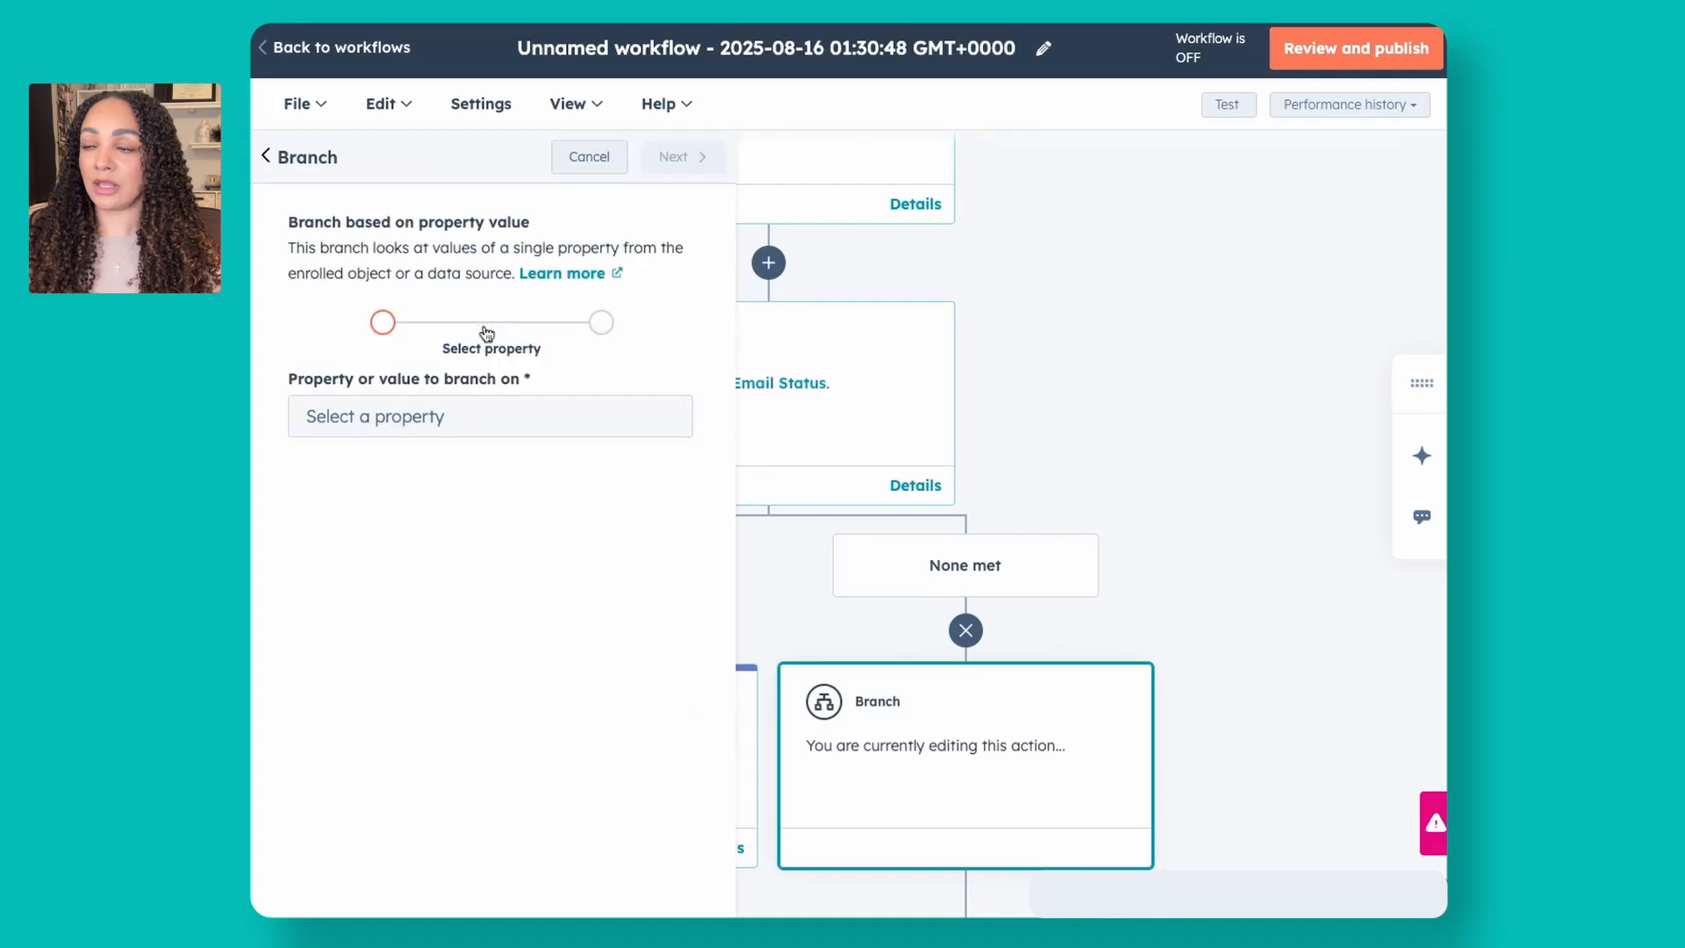
{"action": "left_click", "coordinate": [495, 424]}
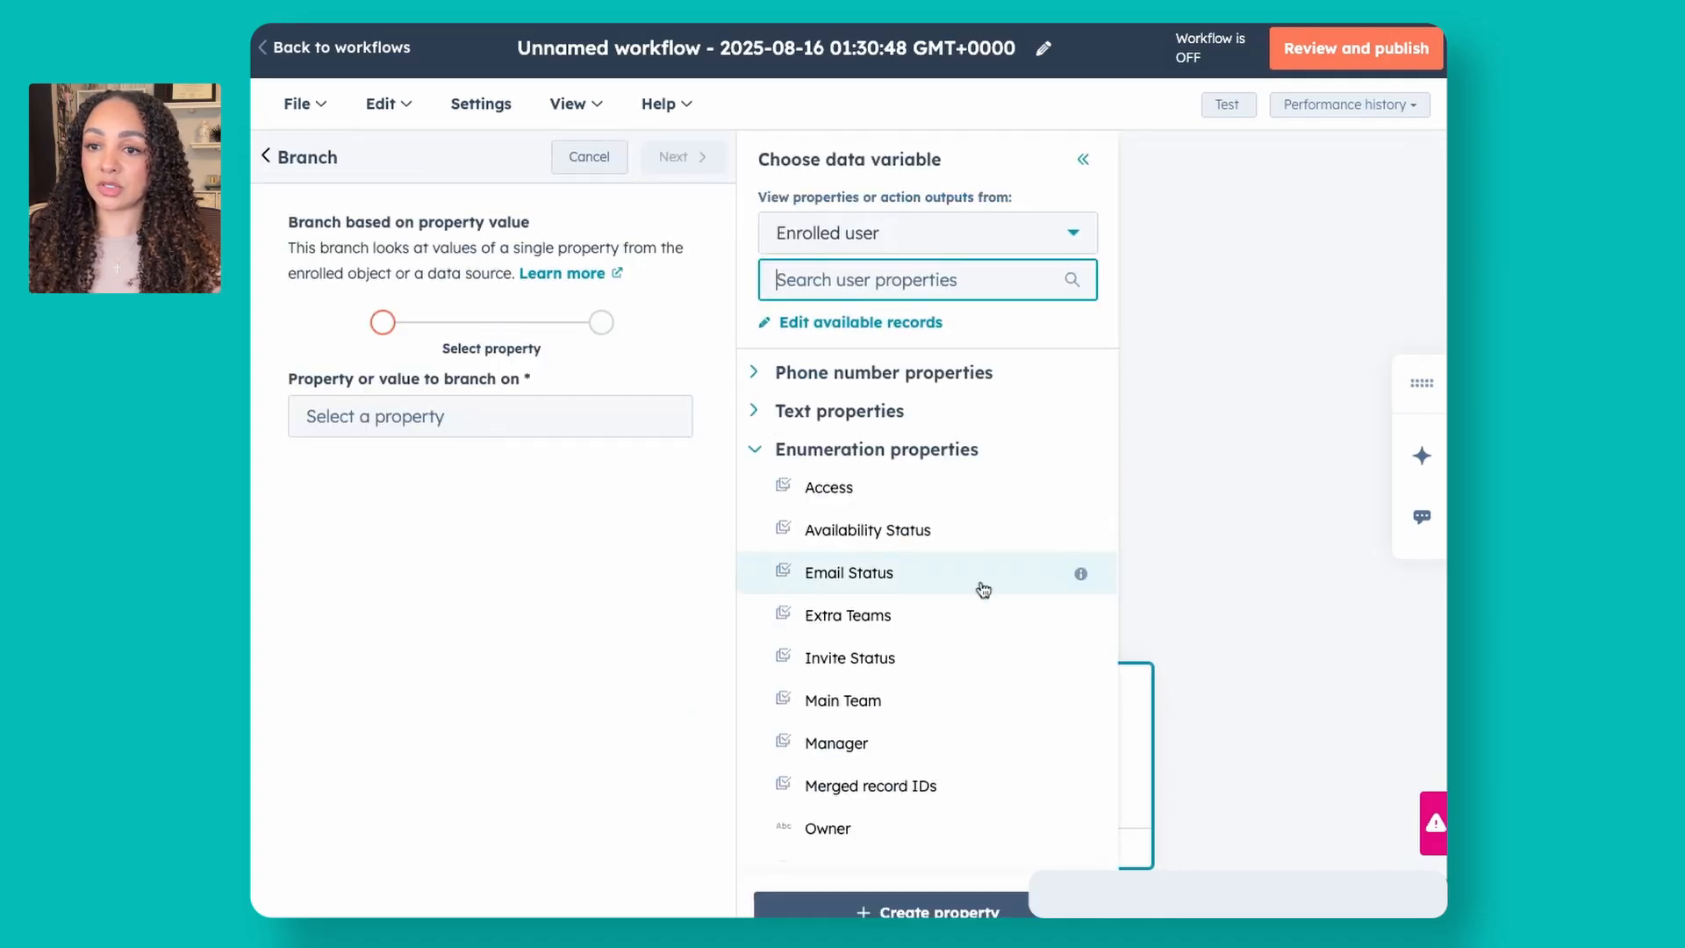
{"action": "scroll", "coordinate": [903, 576], "scroll_direction": "down", "scroll_amount": 3}
{"action": "scroll", "coordinate": [904, 577], "scroll_direction": "down", "scroll_amount": 1}
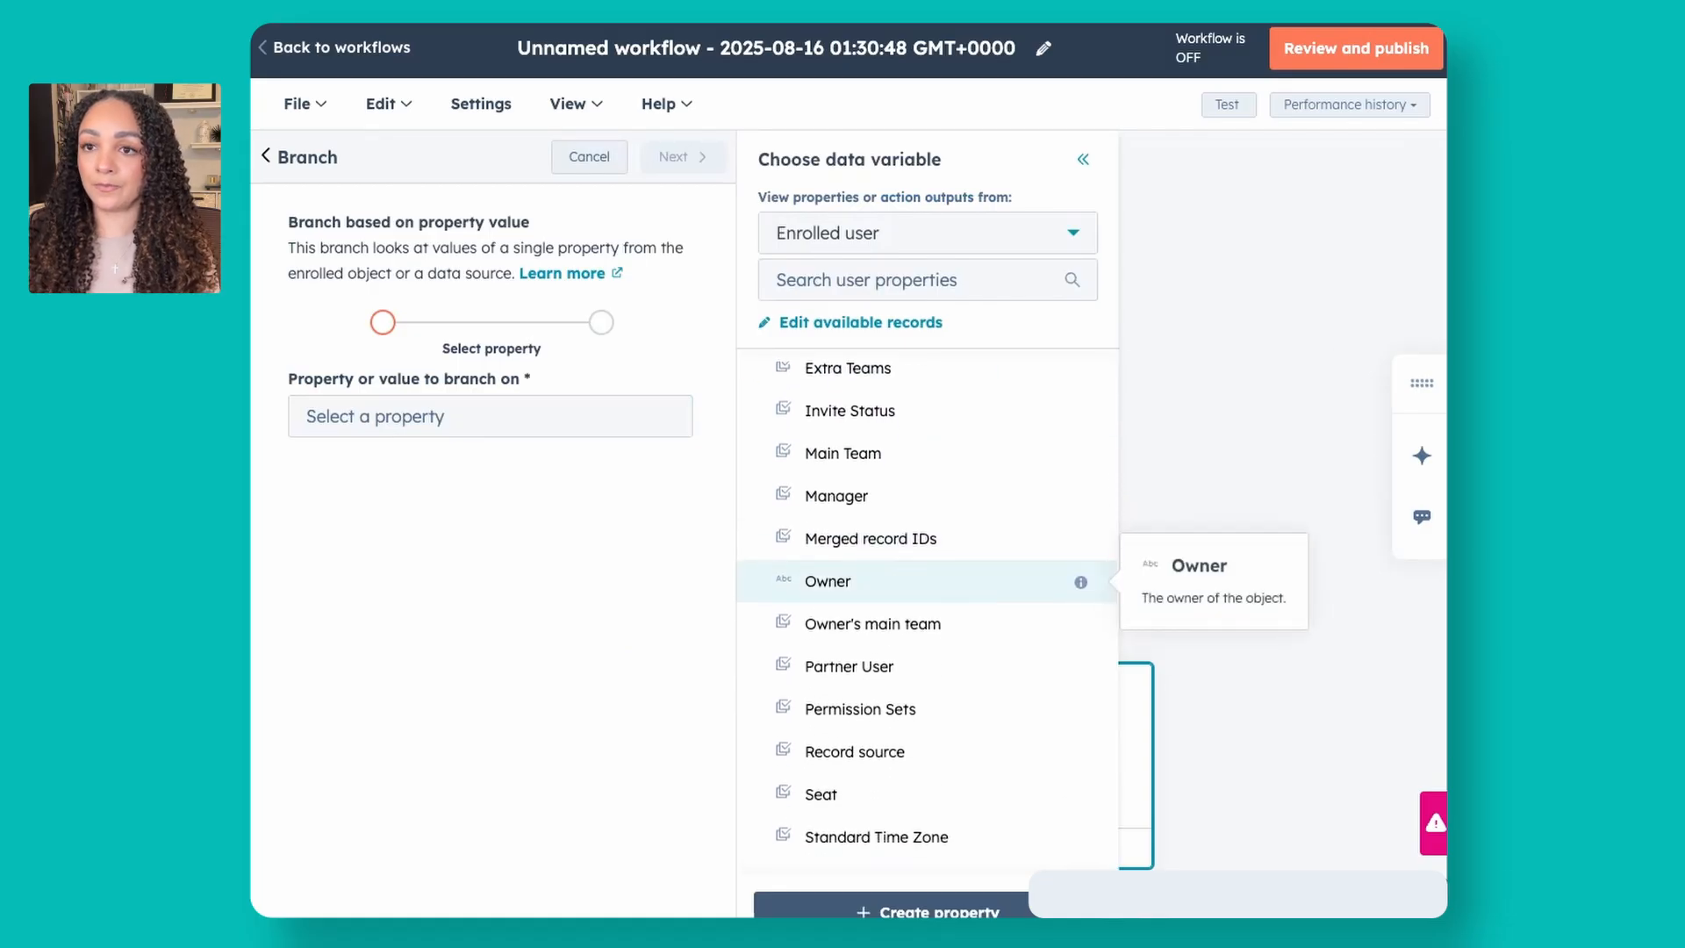
{"action": "left_click", "coordinate": [831, 287]}
{"action": "type", "text": "calen"}
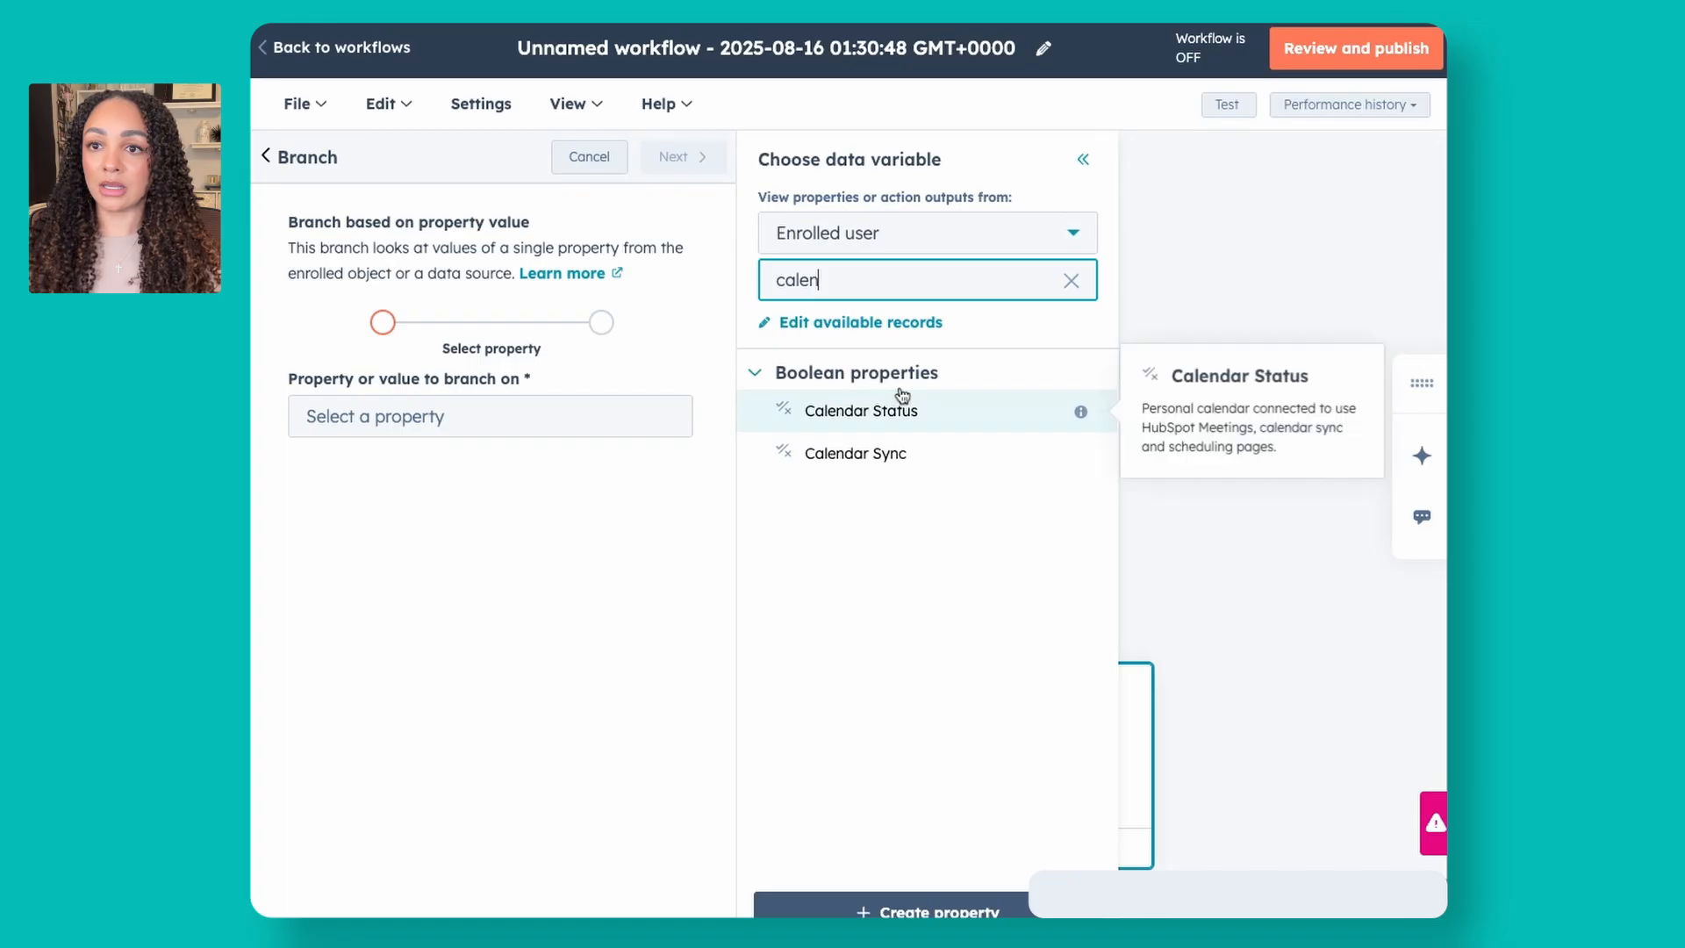
{"action": "mouse_move", "coordinate": [890, 425]}
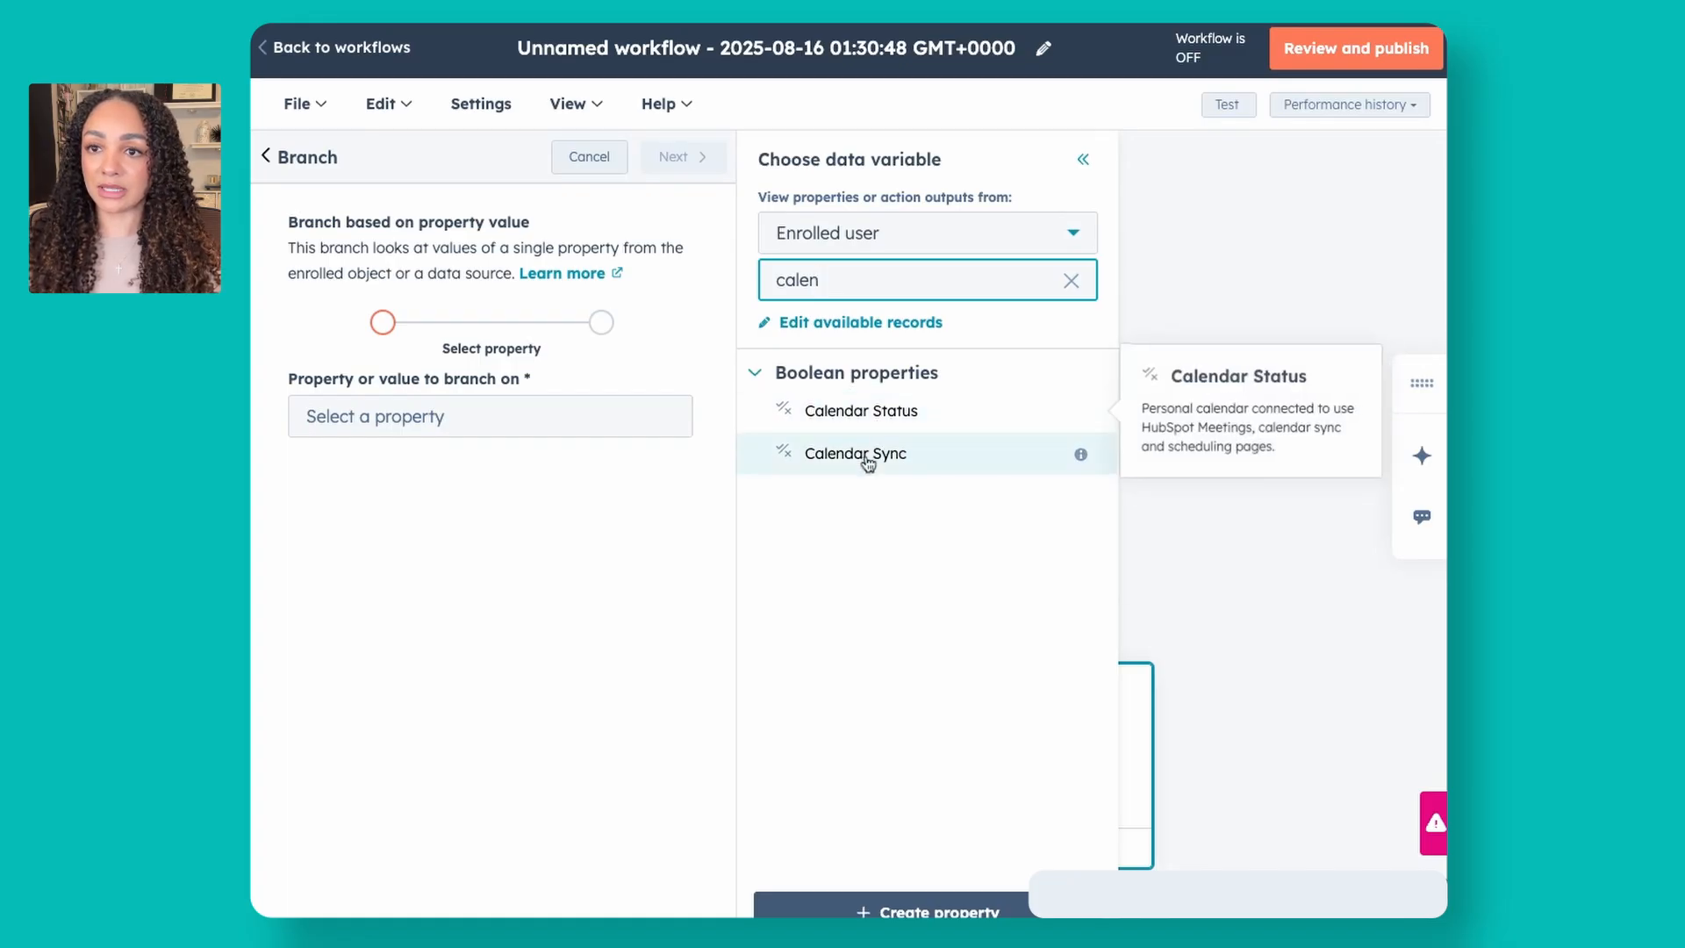
{"action": "mouse_move", "coordinate": [868, 463]}
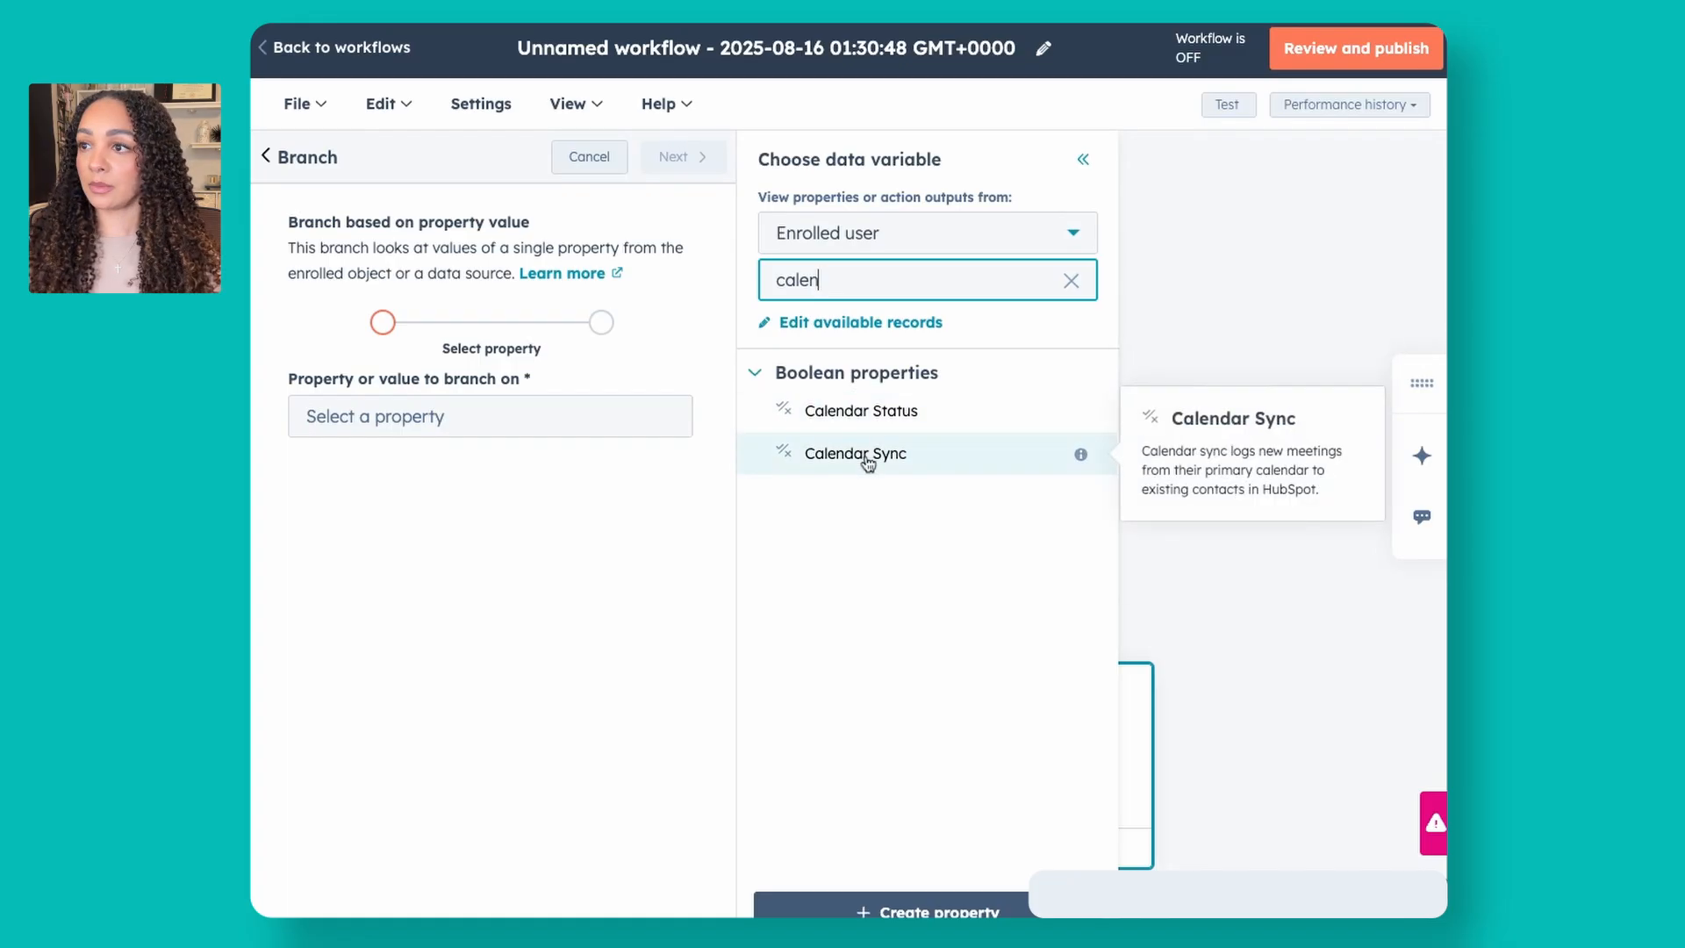
{"action": "left_click", "coordinate": [876, 414]}
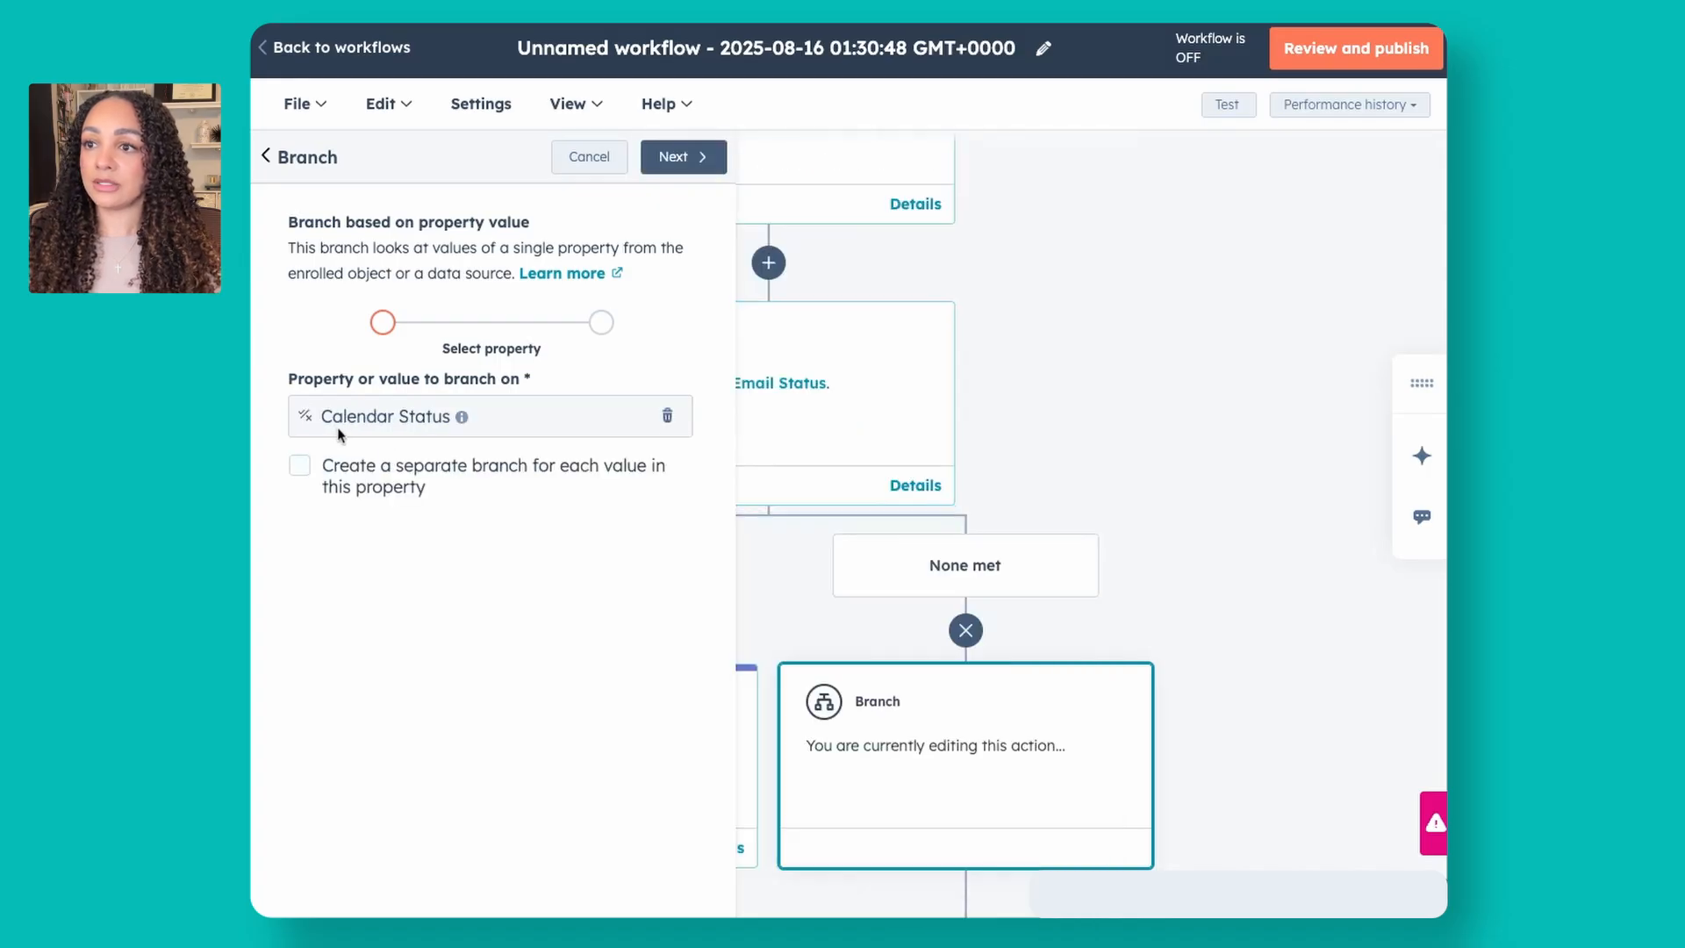
{"action": "left_click", "coordinate": [693, 157]}
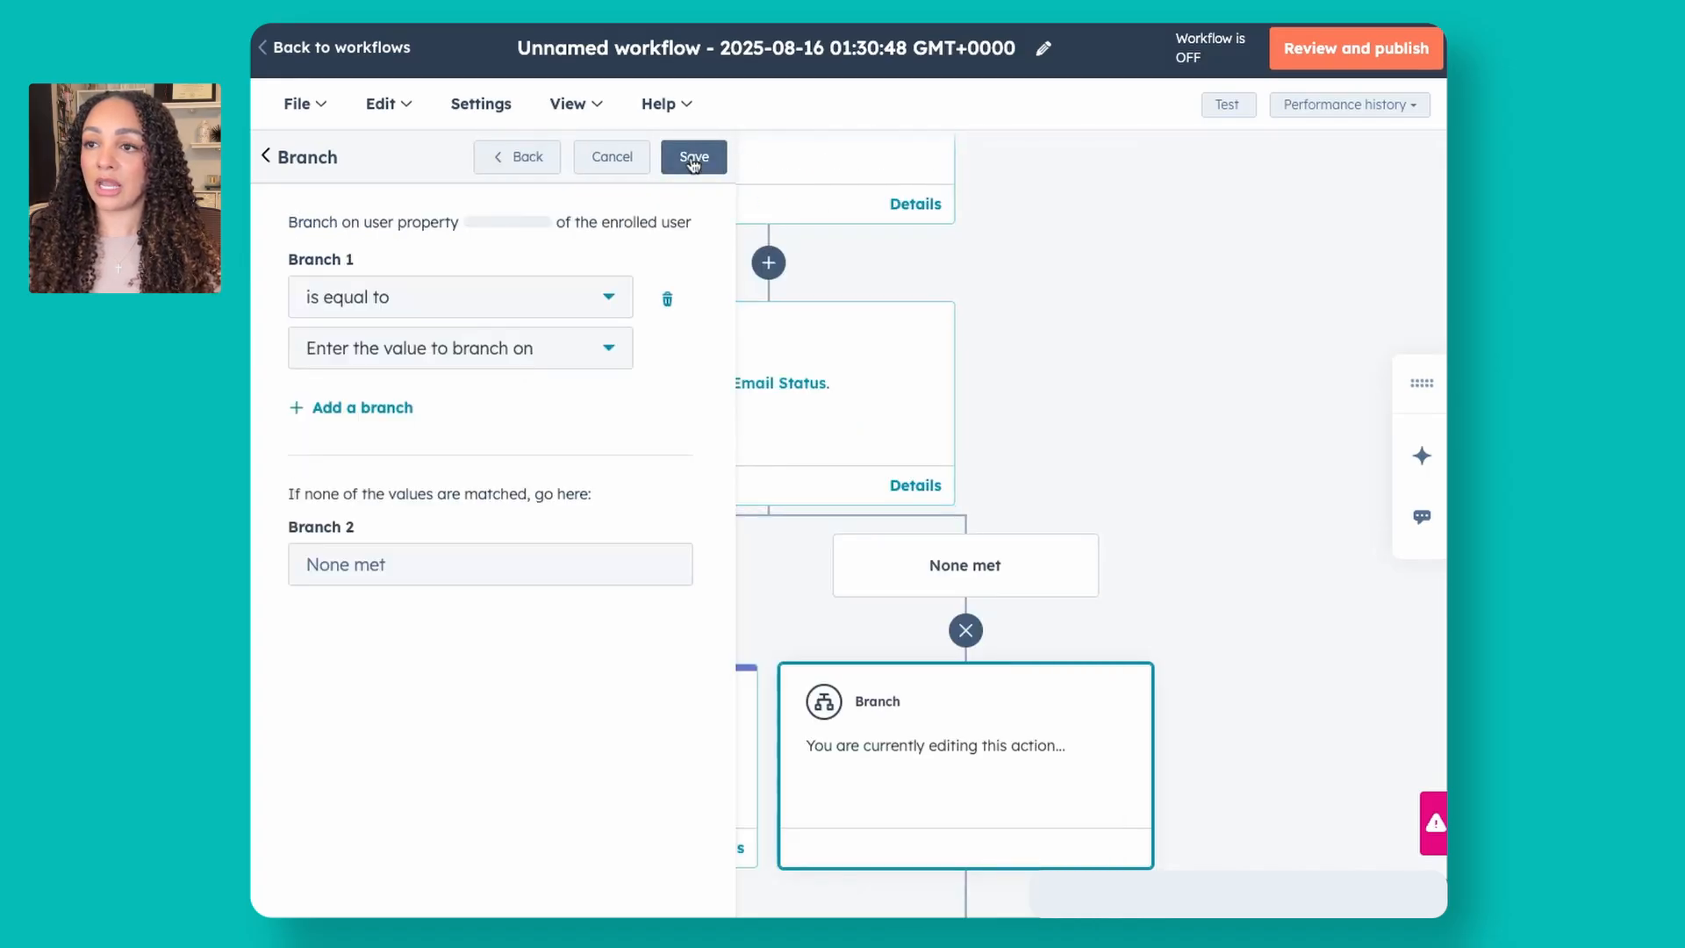
Step: Set the Branch 1 condition so that Calendar Status is not equal to Connected, and save the branch
{"action": "left_click", "coordinate": [478, 333]}
{"action": "left_click", "coordinate": [406, 423]}
{"action": "left_click", "coordinate": [409, 391]}
{"action": "left_click", "coordinate": [405, 439]}
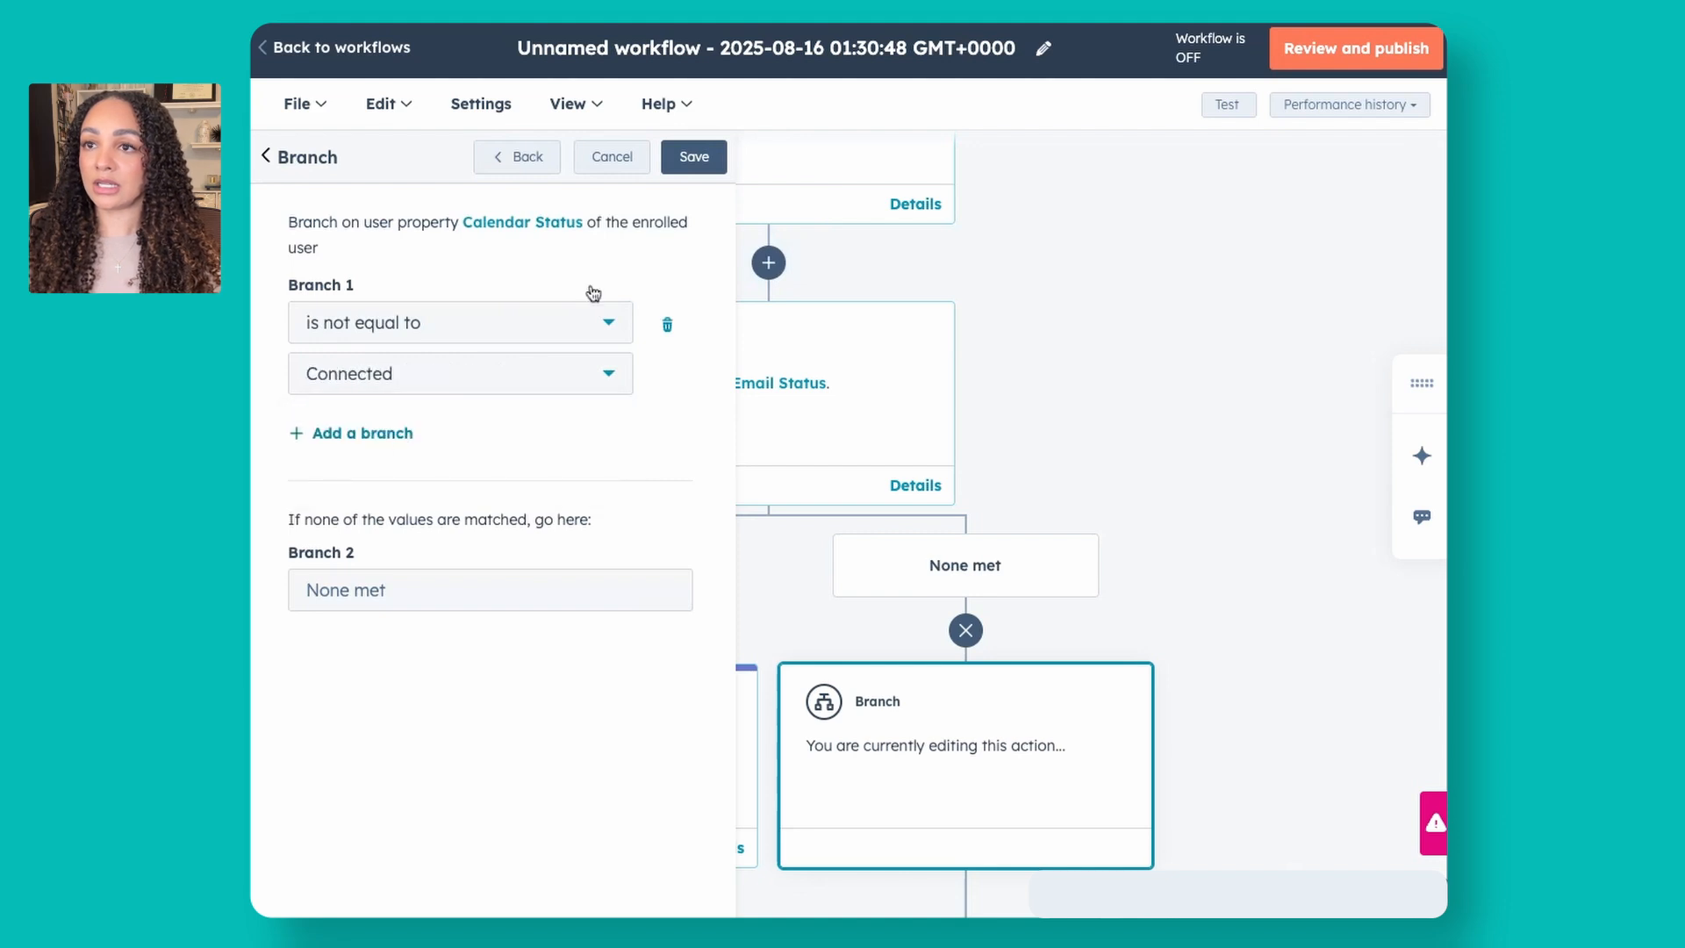
{"action": "left_click", "coordinate": [693, 158]}
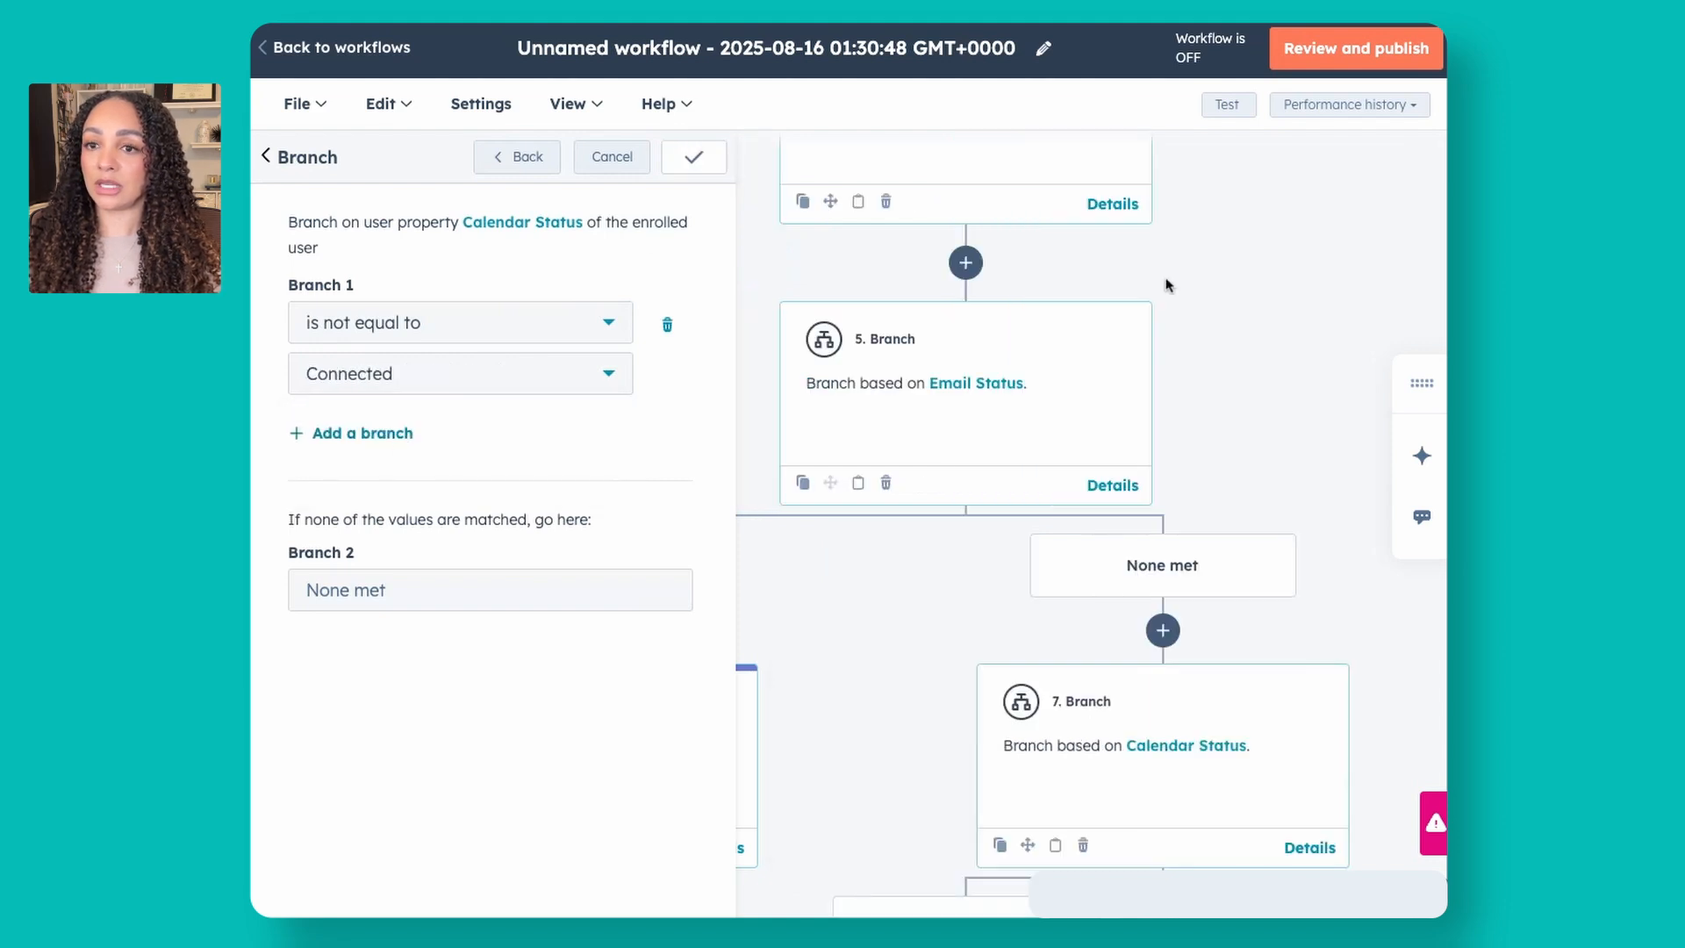
Step: Clone only the email sync in-app notification onto the ≠ Yes path of the Calendar Status branch
{"action": "scroll", "coordinate": [1225, 342], "scroll_direction": "down", "scroll_amount": 3}
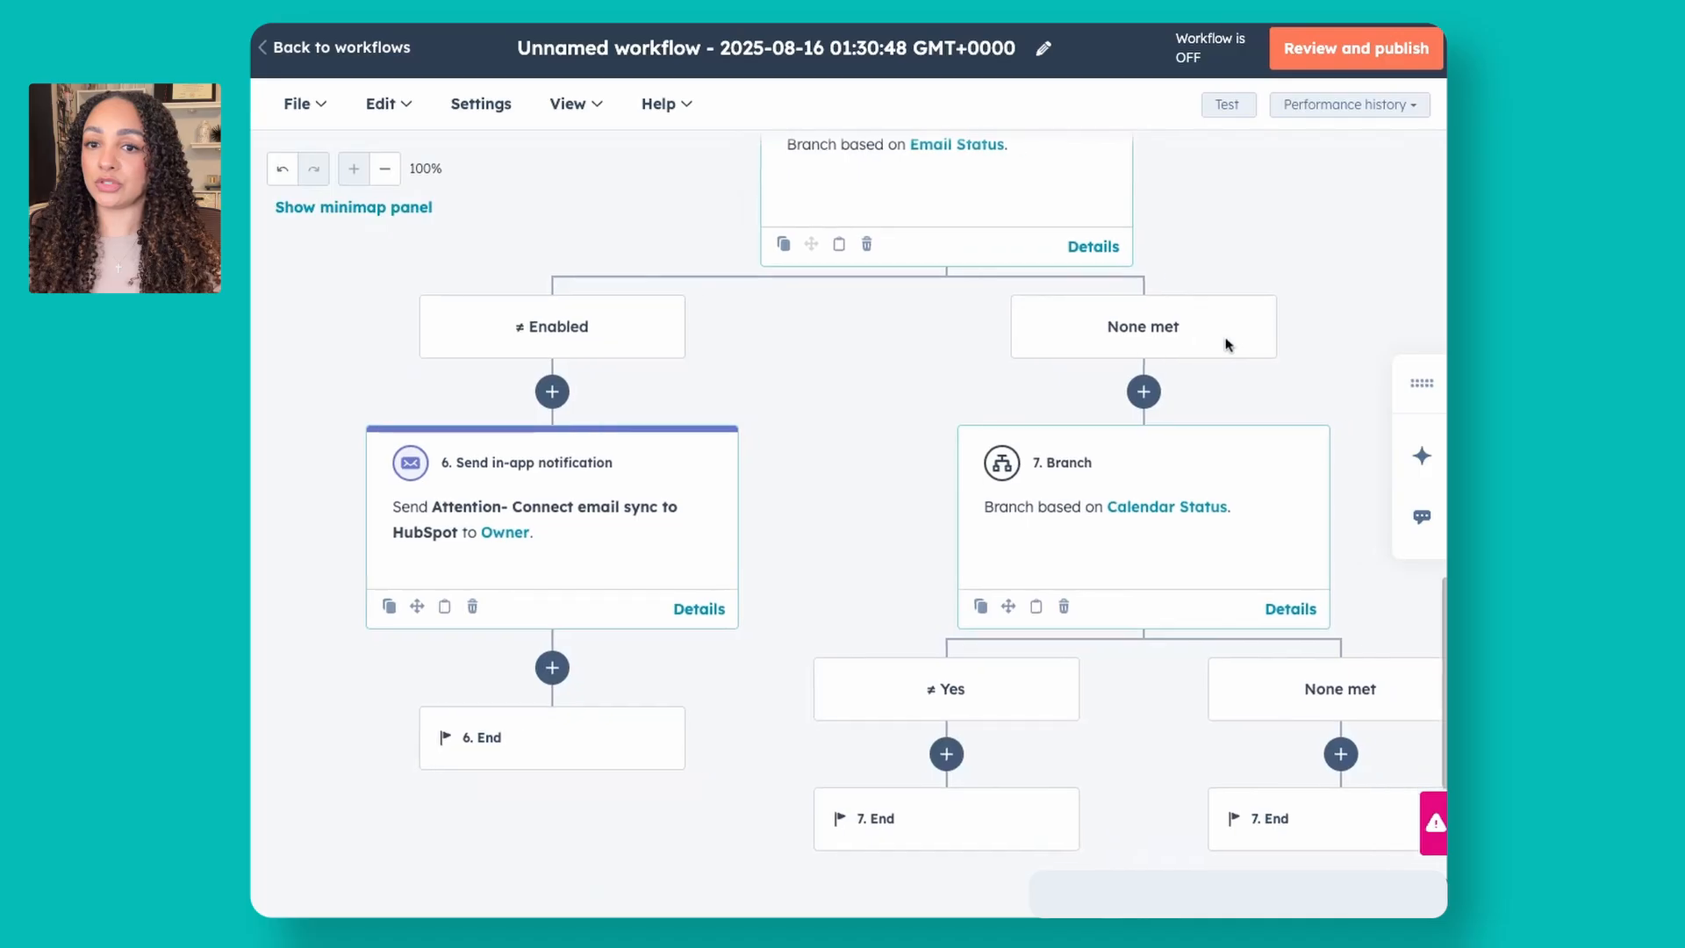
{"action": "scroll", "coordinate": [1225, 342], "scroll_direction": "right", "scroll_amount": 2}
{"action": "scroll", "coordinate": [368, 492], "scroll_direction": "left", "scroll_amount": 2}
{"action": "left_click", "coordinate": [348, 607]}
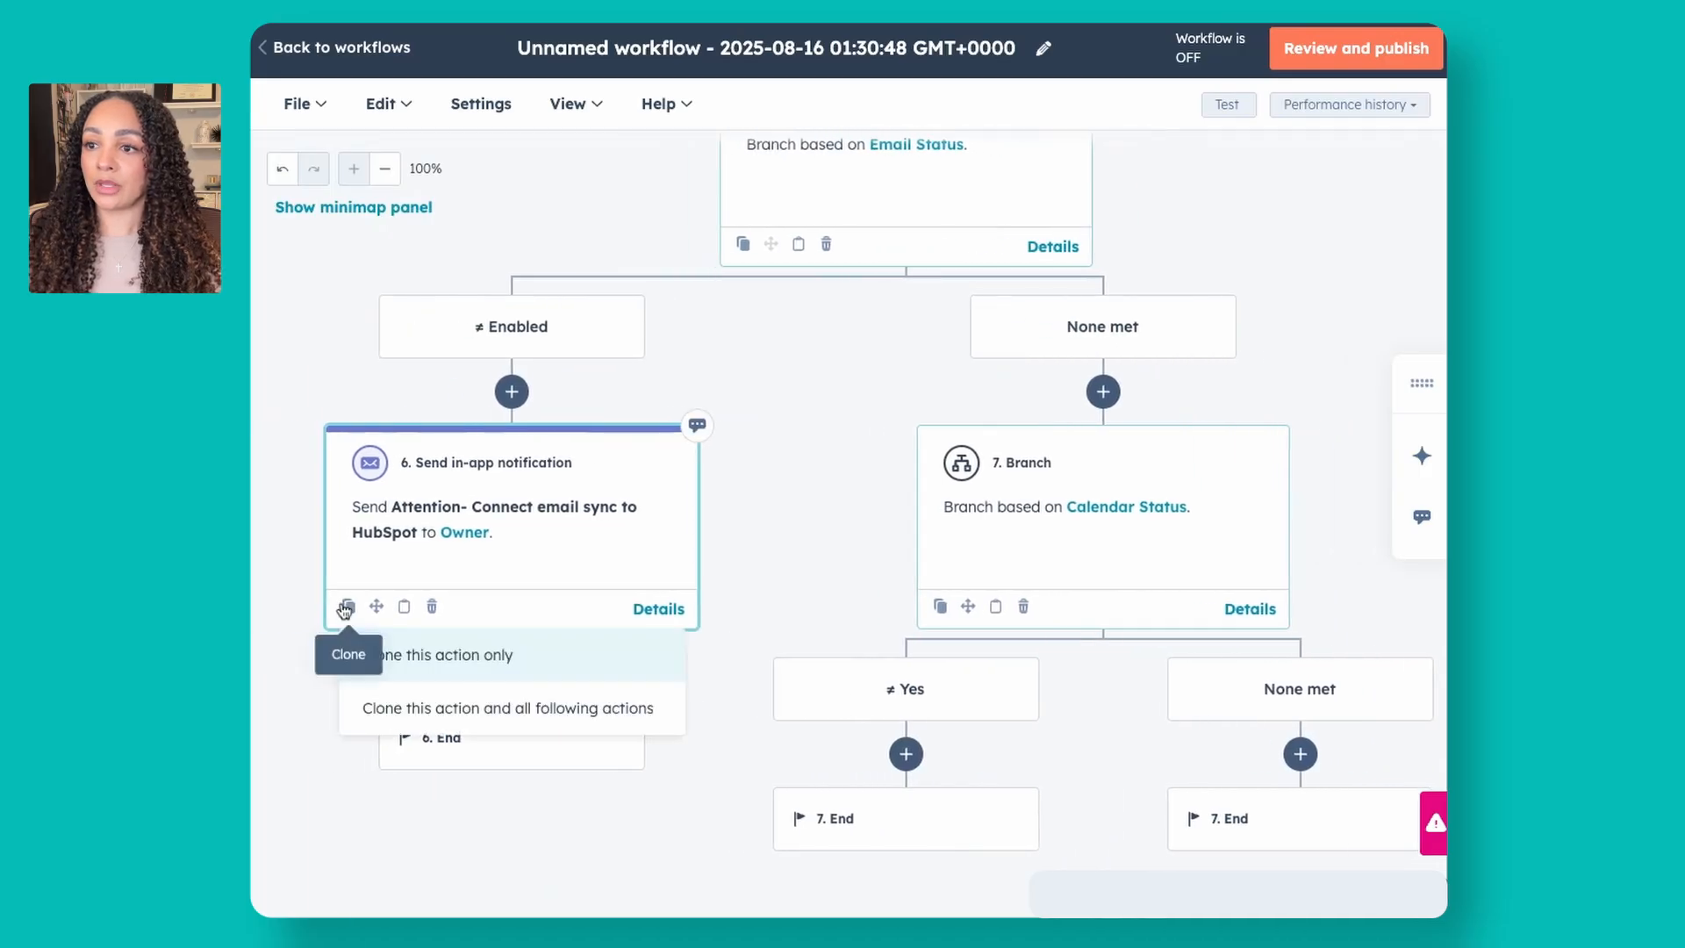
{"action": "left_click", "coordinate": [447, 657]}
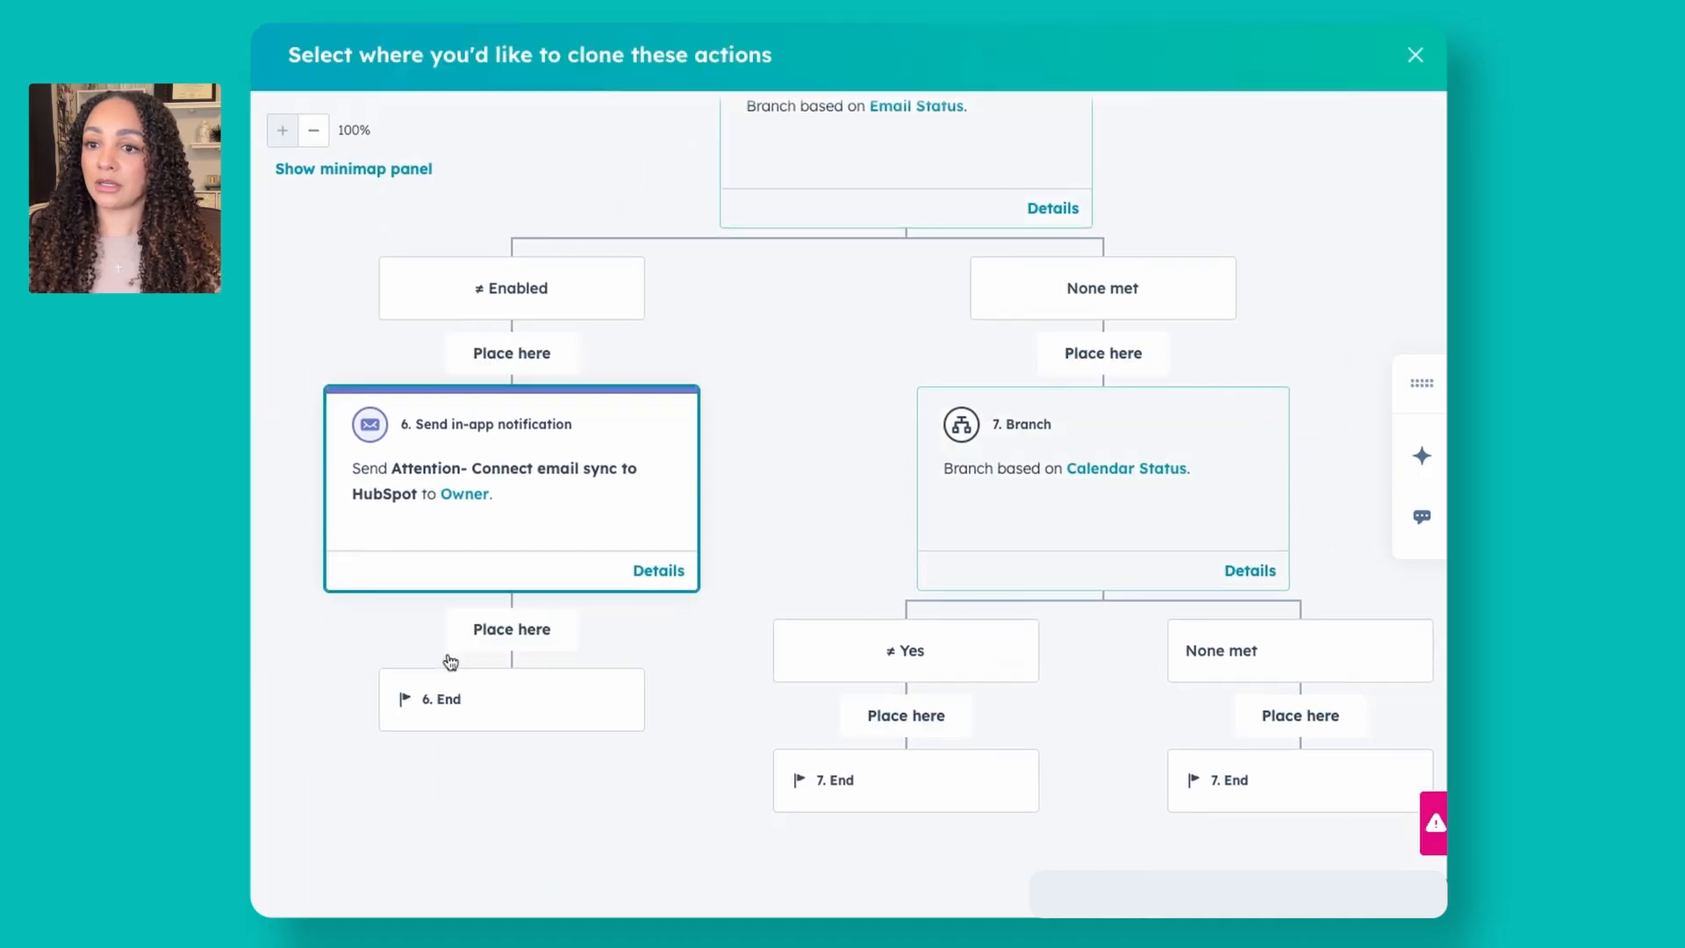
{"action": "left_click", "coordinate": [927, 725]}
{"action": "left_click", "coordinate": [735, 382]}
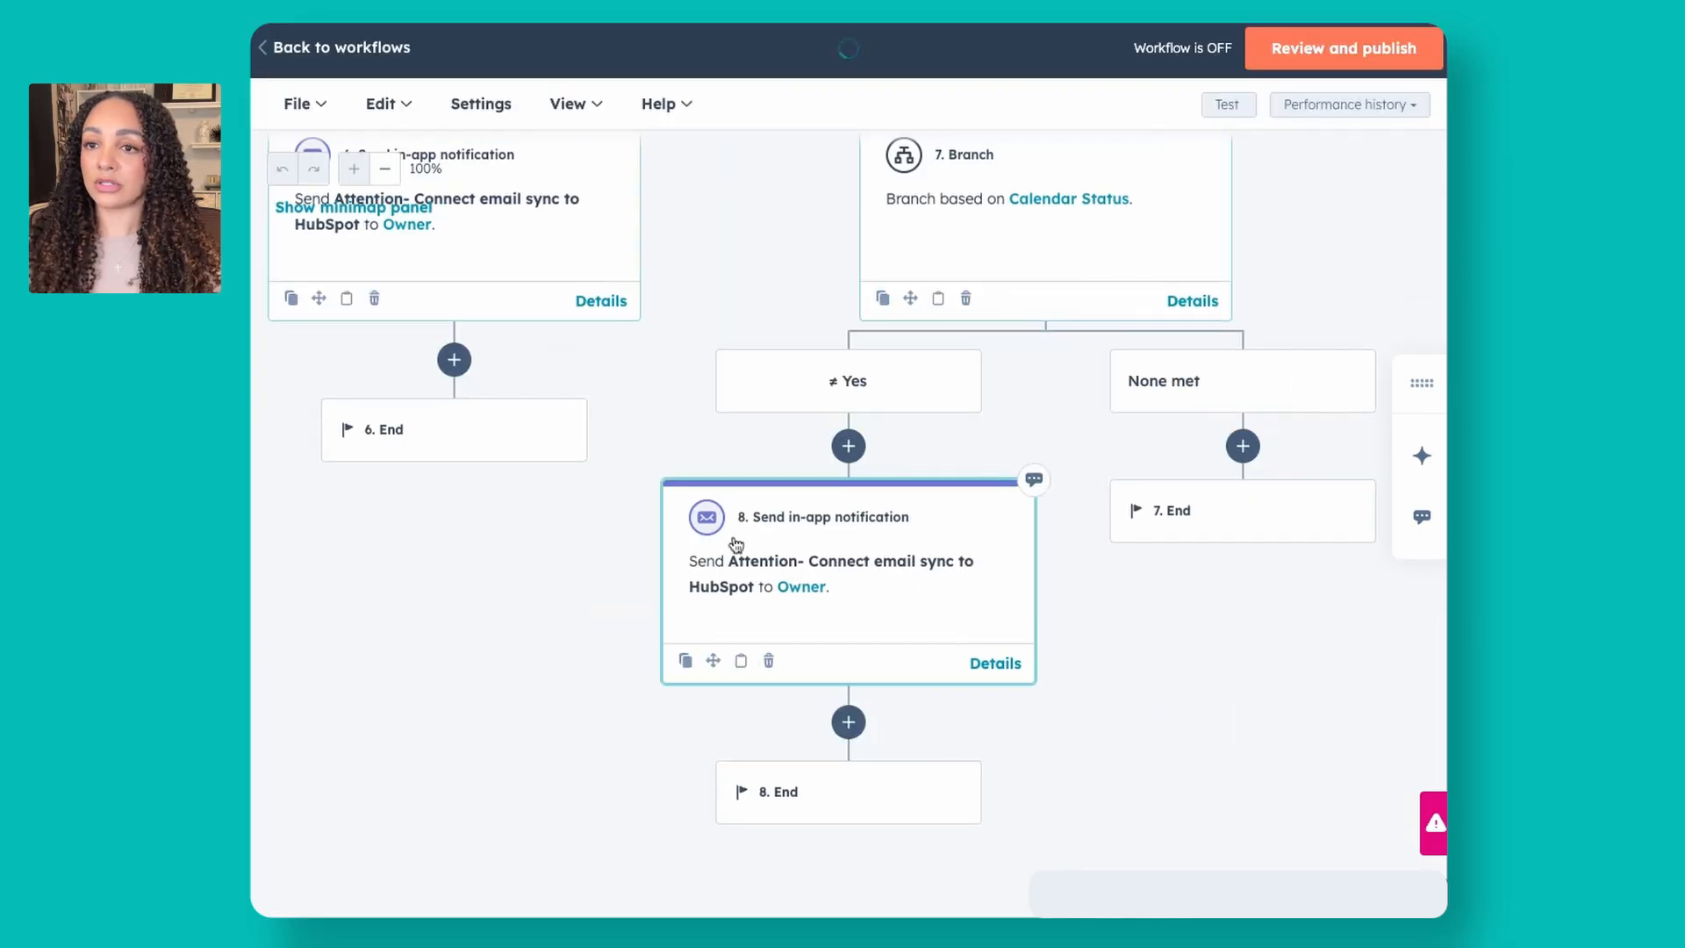
Step: Change the cloned notification's subject to "Attention- Connect calendar sync to HubSpot"
{"action": "left_click", "coordinate": [778, 564]}
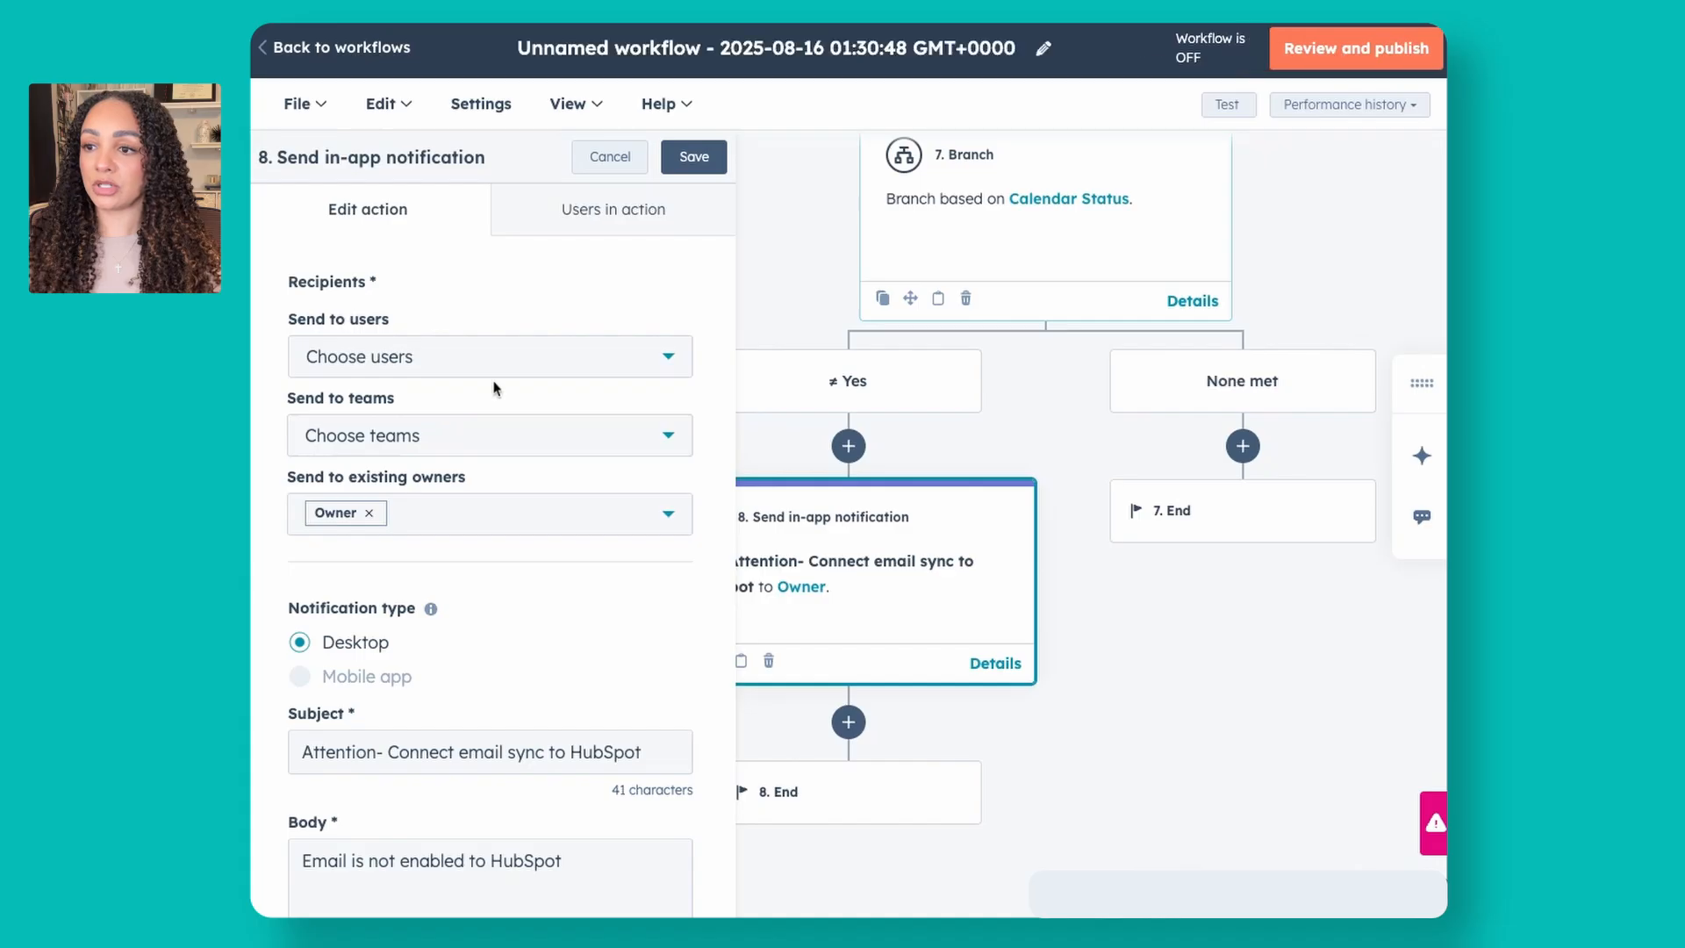
{"action": "scroll", "coordinate": [493, 387], "scroll_direction": "down", "scroll_amount": 1}
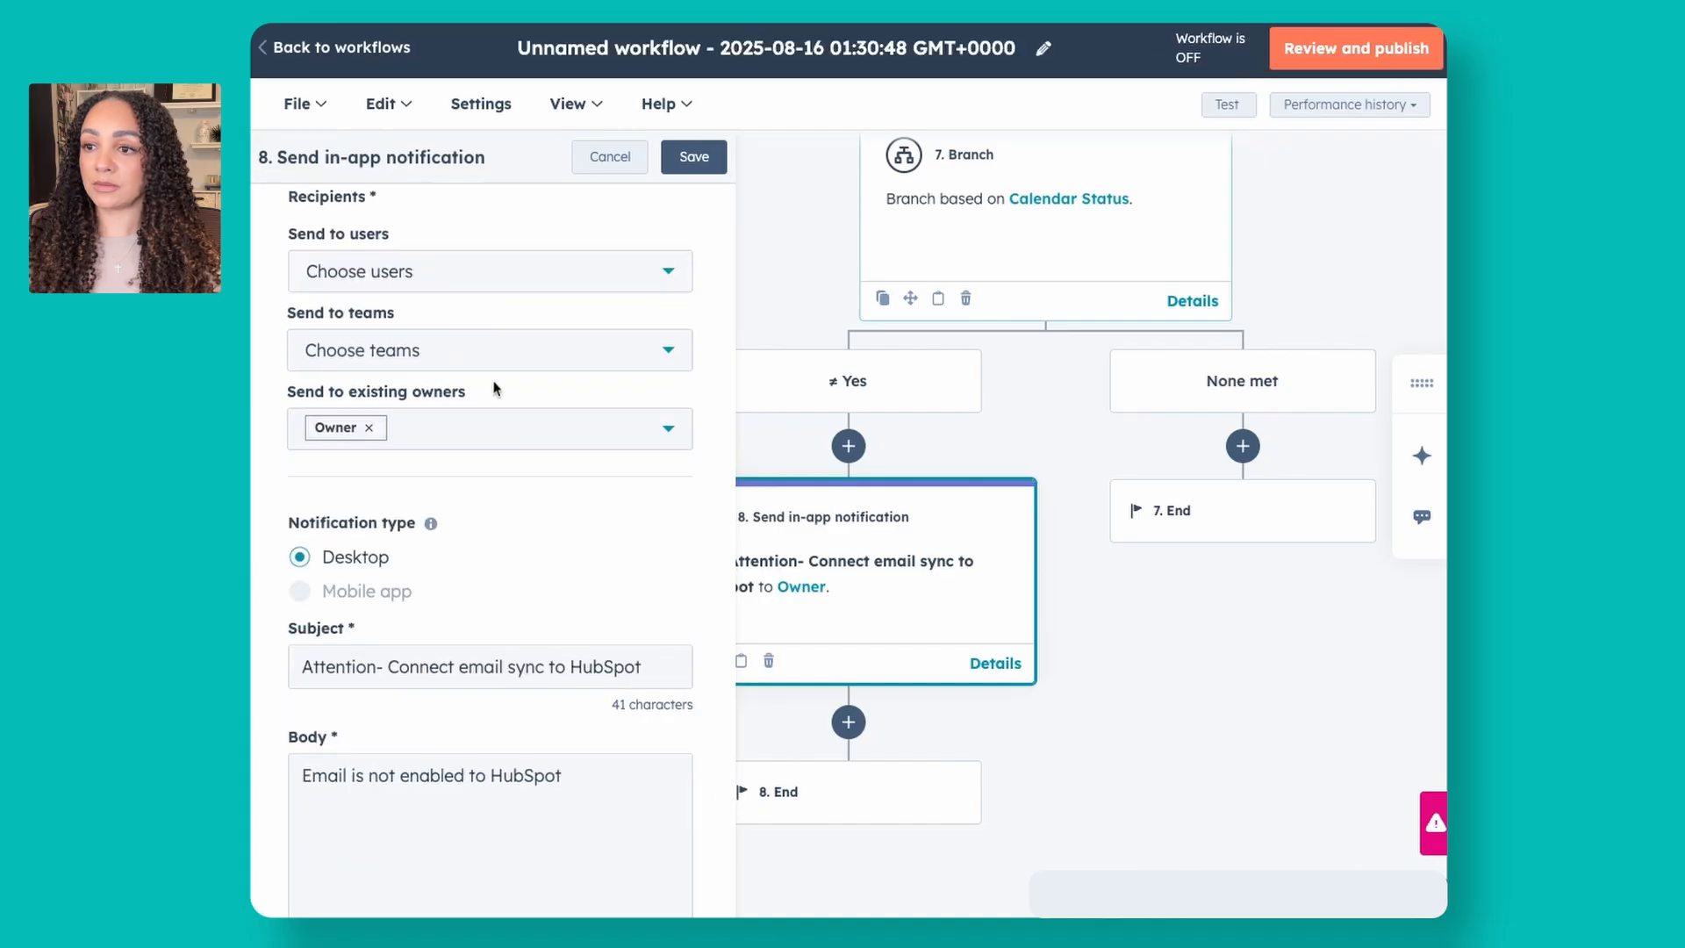
{"action": "left_click", "coordinate": [481, 668]}
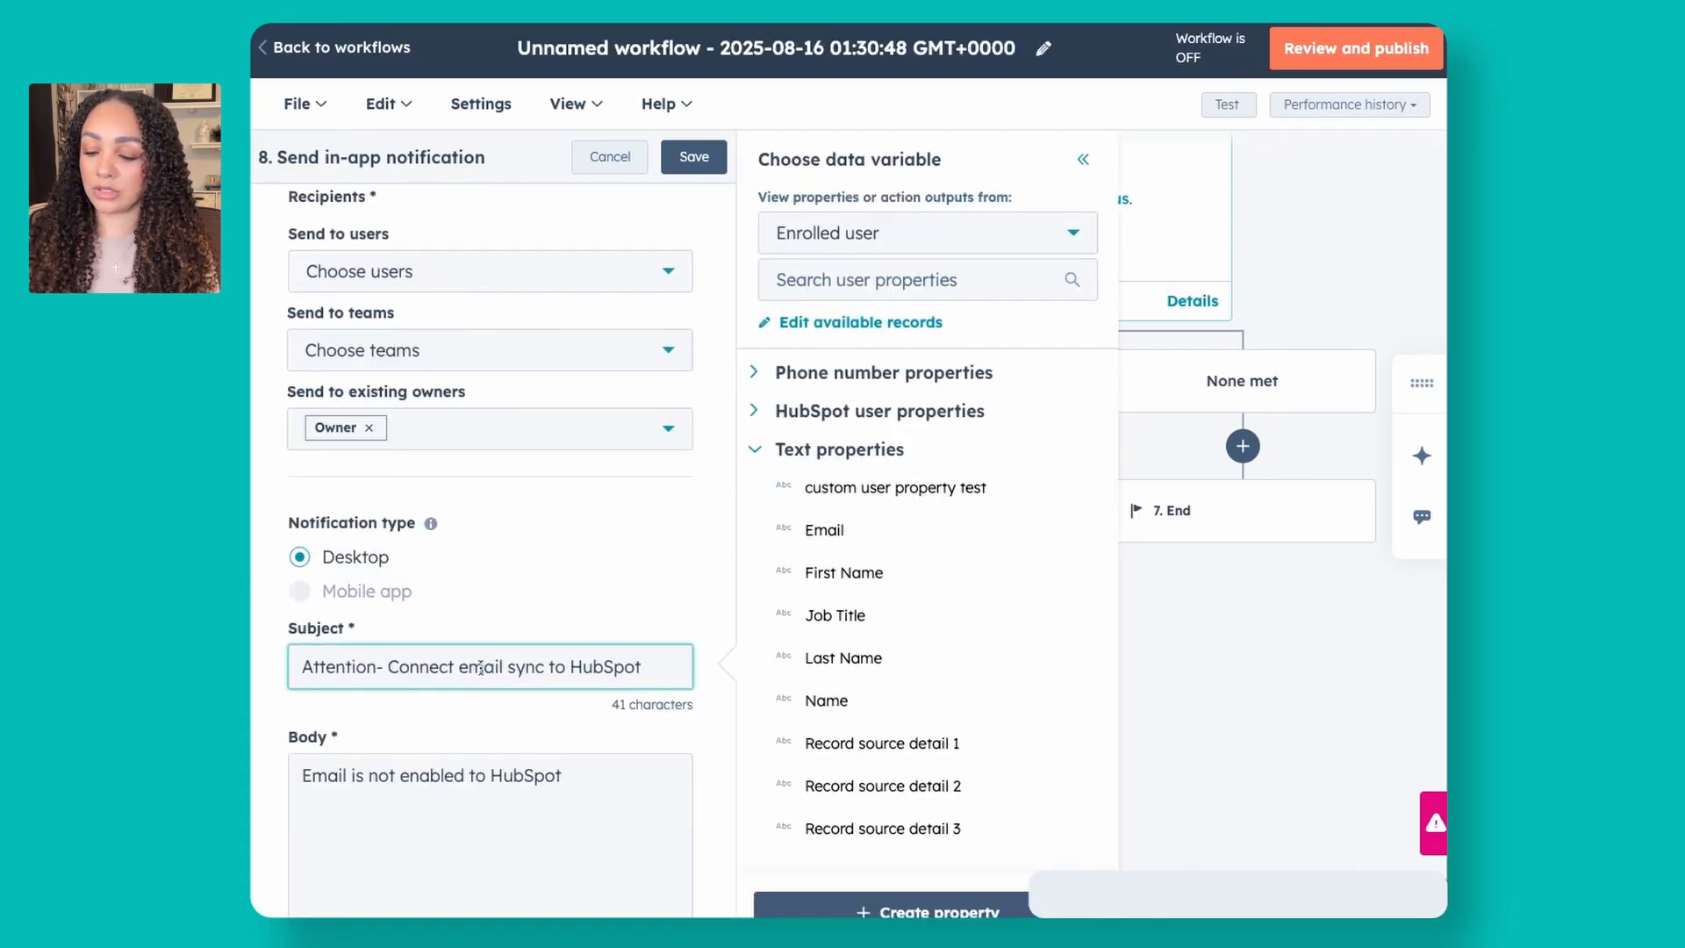
{"action": "type", "text": "calendar"}
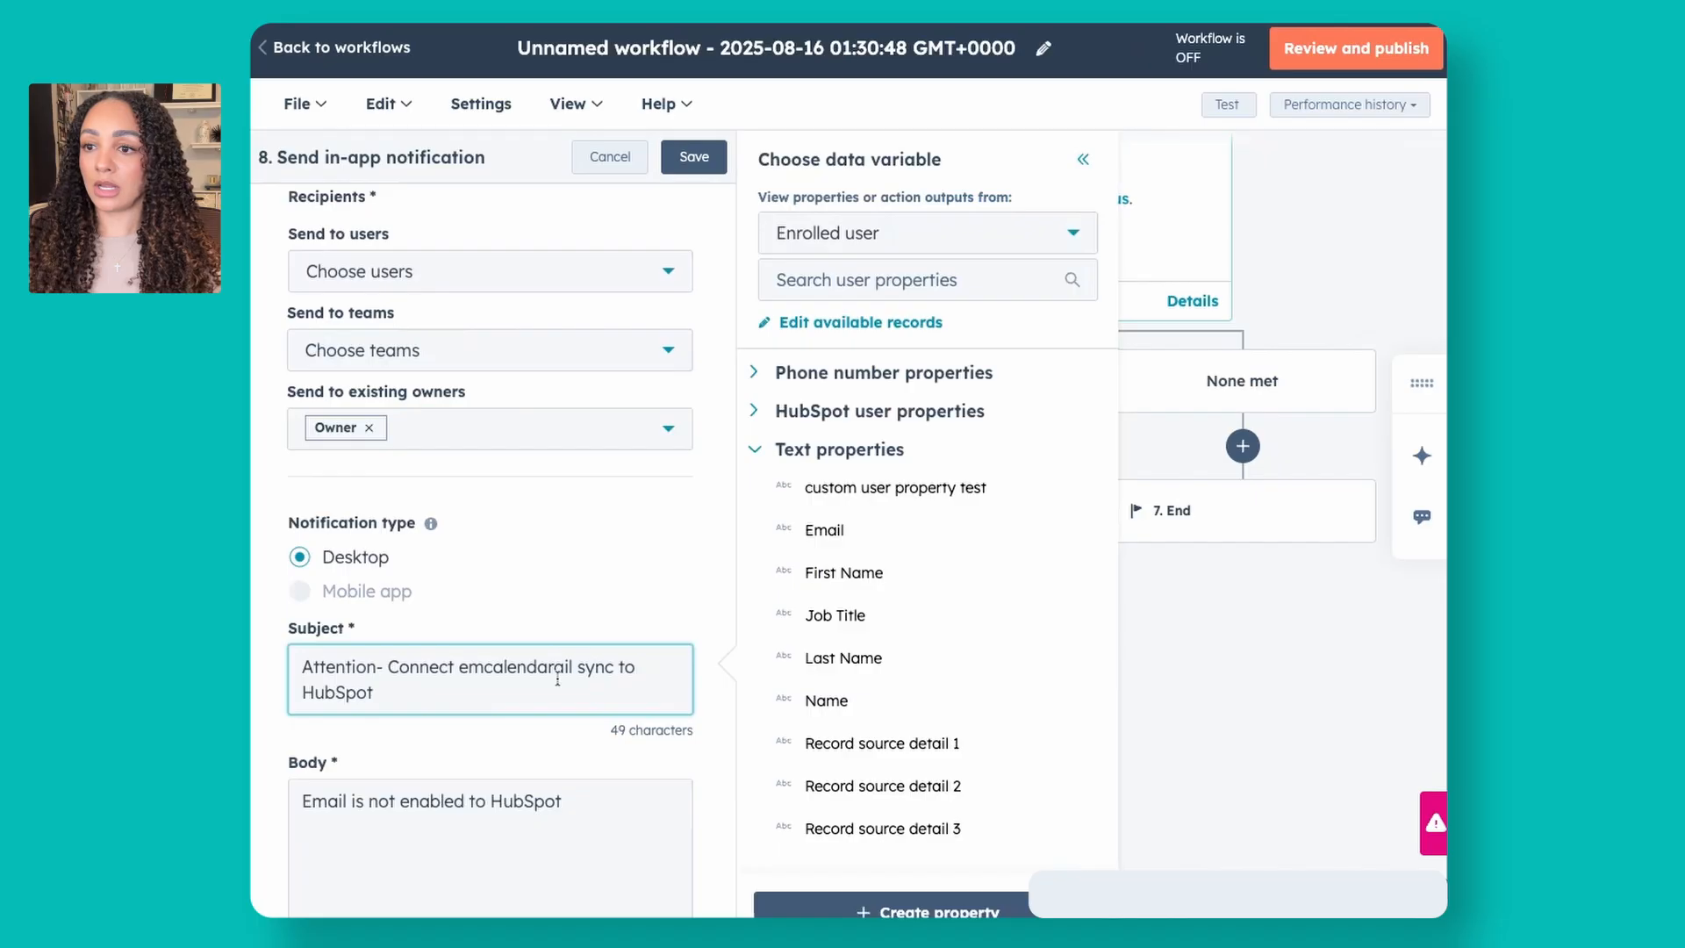
{"action": "left_click", "coordinate": [462, 666]}
{"action": "key", "text": "shift+Right"}
{"action": "key", "text": "shift+Right"}
{"action": "key", "text": "shift+Right"}
{"action": "key", "text": "shift+Right"}
{"action": "key", "text": "shift+Right"}
{"action": "key", "text": "shift+Right"}
{"action": "key", "text": "shift+Right"}
{"action": "key", "text": "shift+Right"}
{"action": "key", "text": "shift+Right"}
{"action": "key", "text": "shift+Right"}
{"action": "key", "text": "shift+Right"}
{"action": "key", "text": "shift+Right"}
{"action": "key", "text": "shift+Right"}
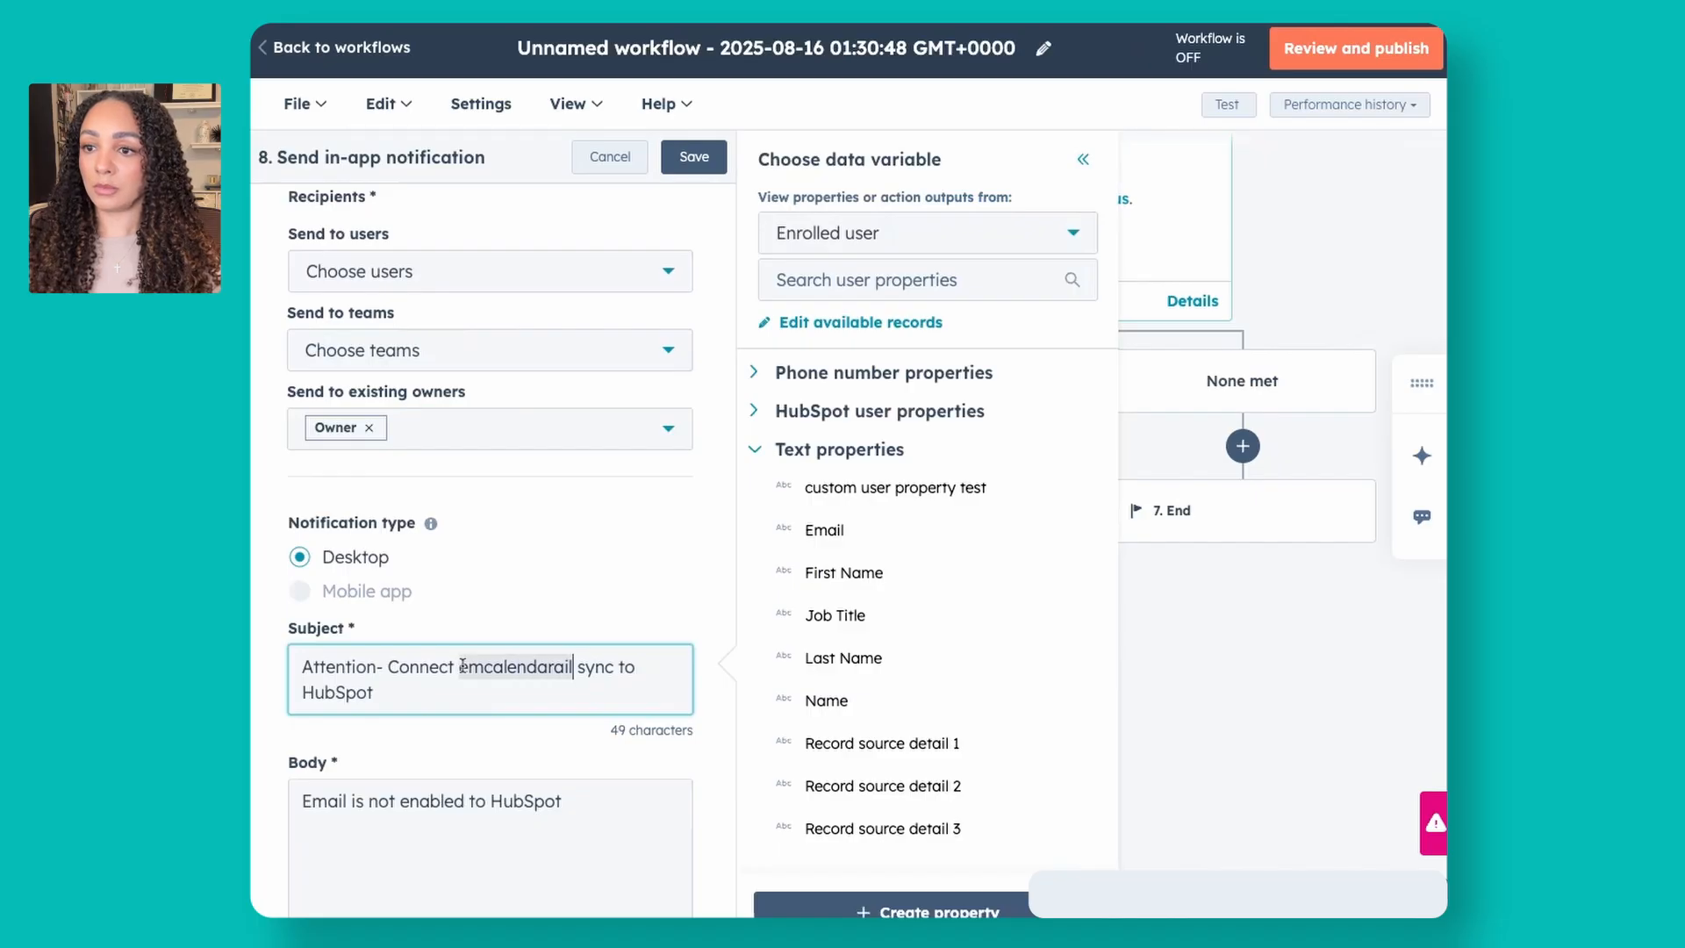
{"action": "type", "text": "calendar"}
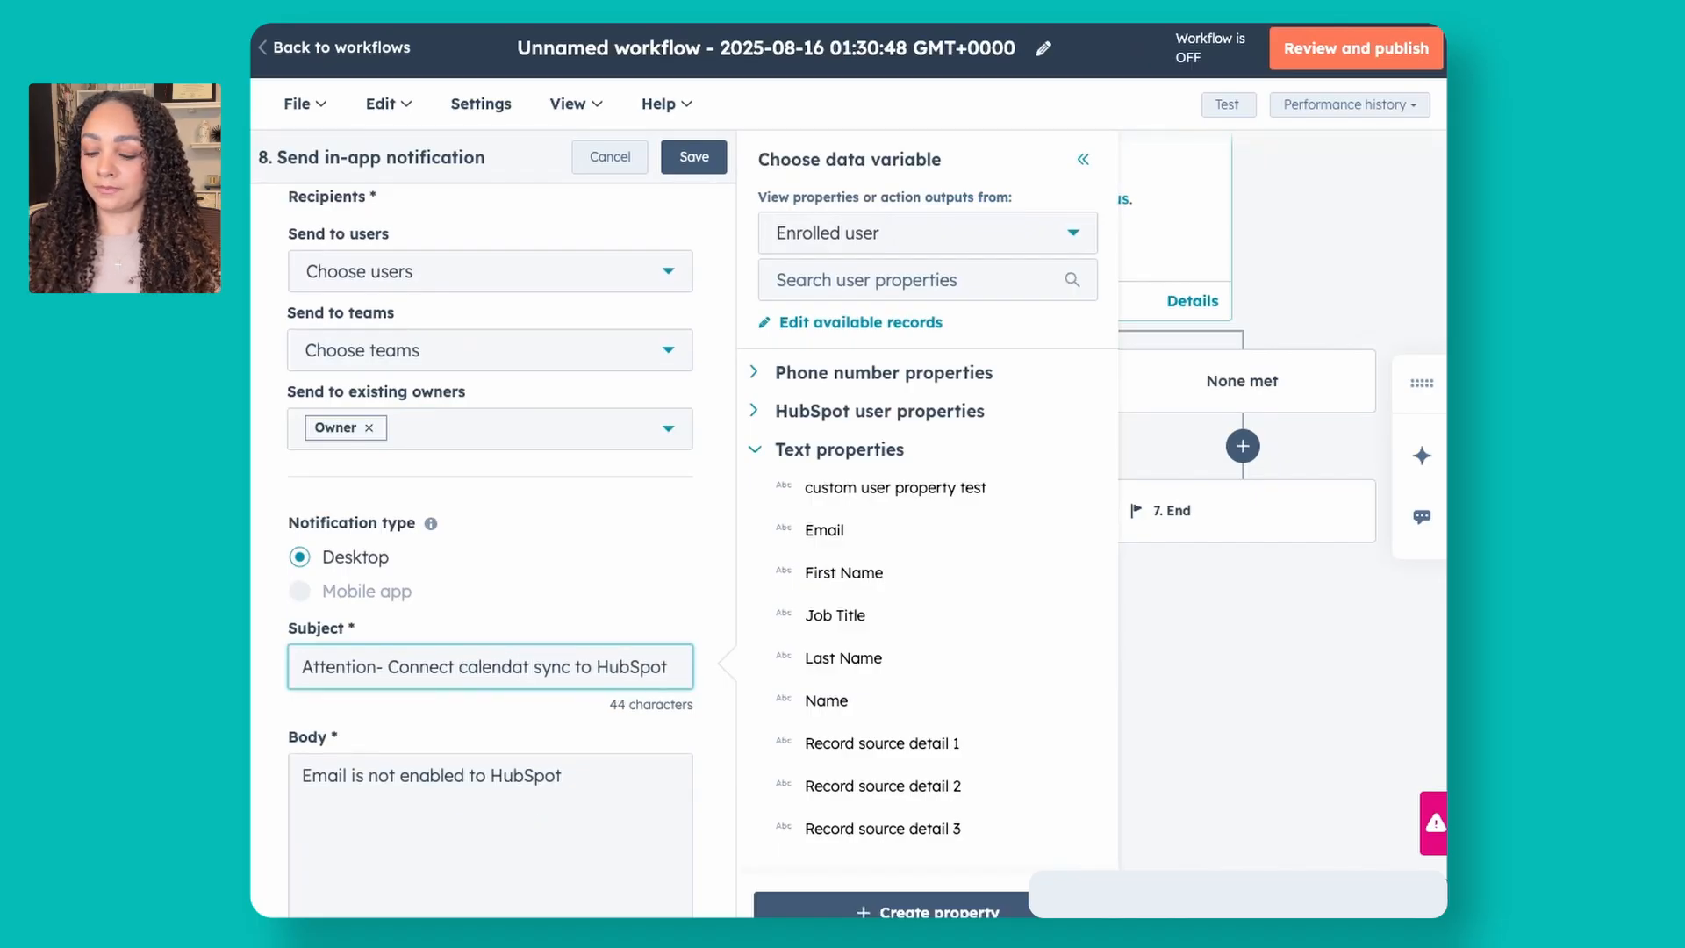
Step: Change the cloned notification's body to "Calendar is not enabled to sync with HubSpot" and save the action
{"action": "double_click", "coordinate": [319, 774]}
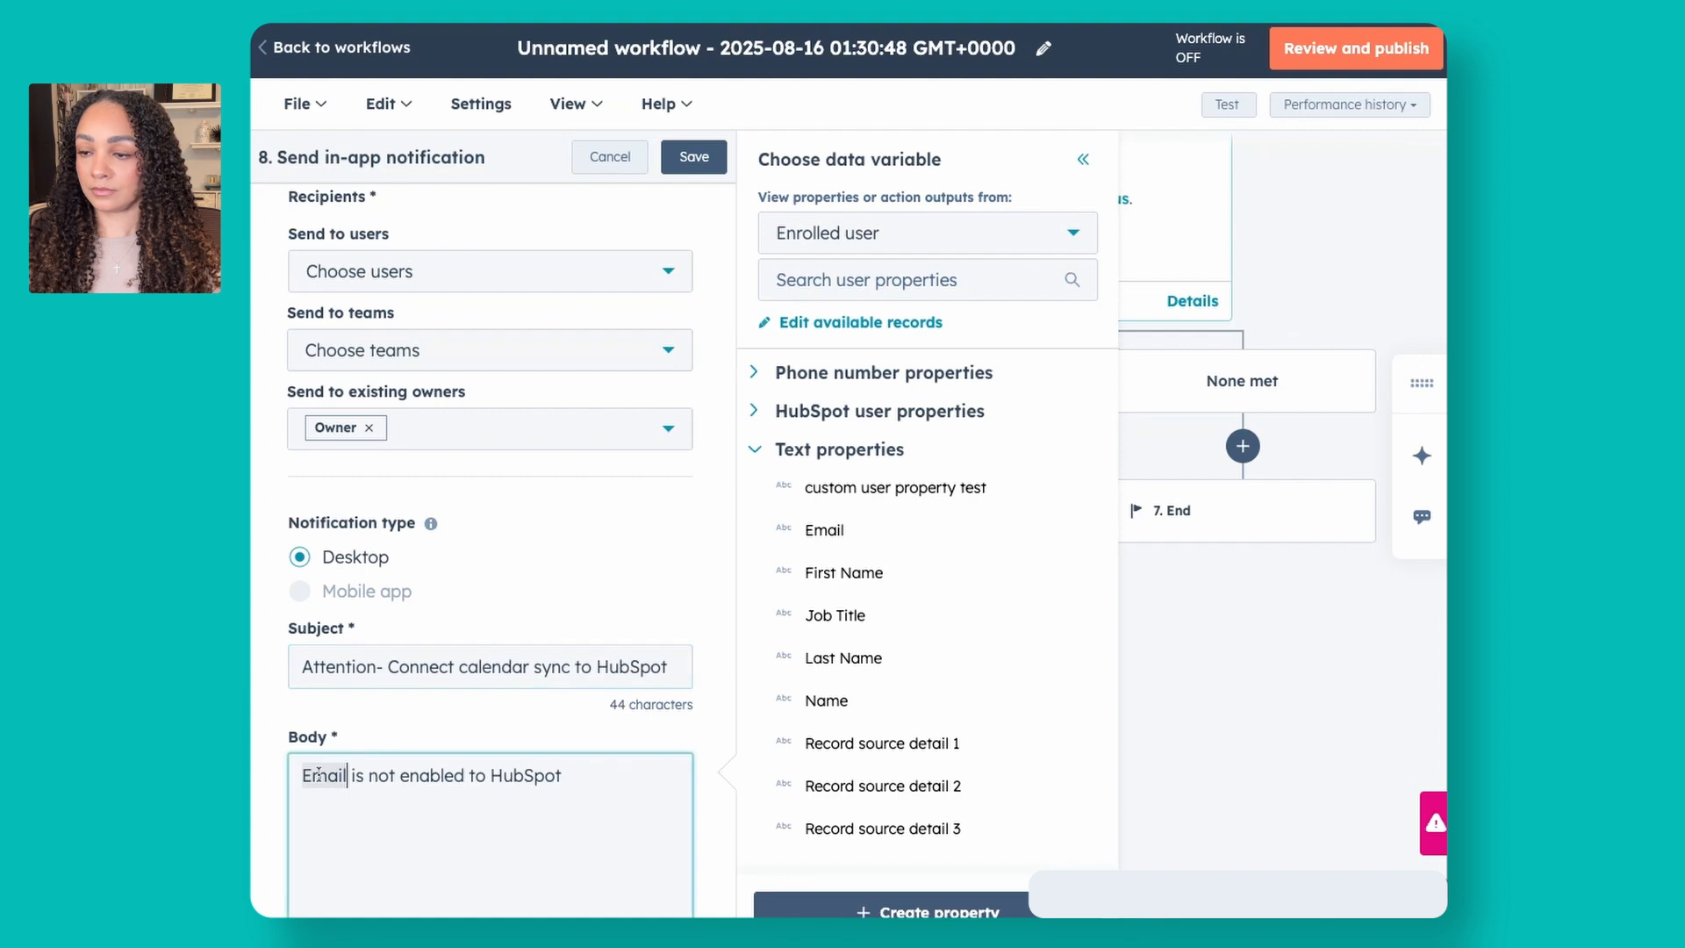
{"action": "type", "text": "Calenda"}
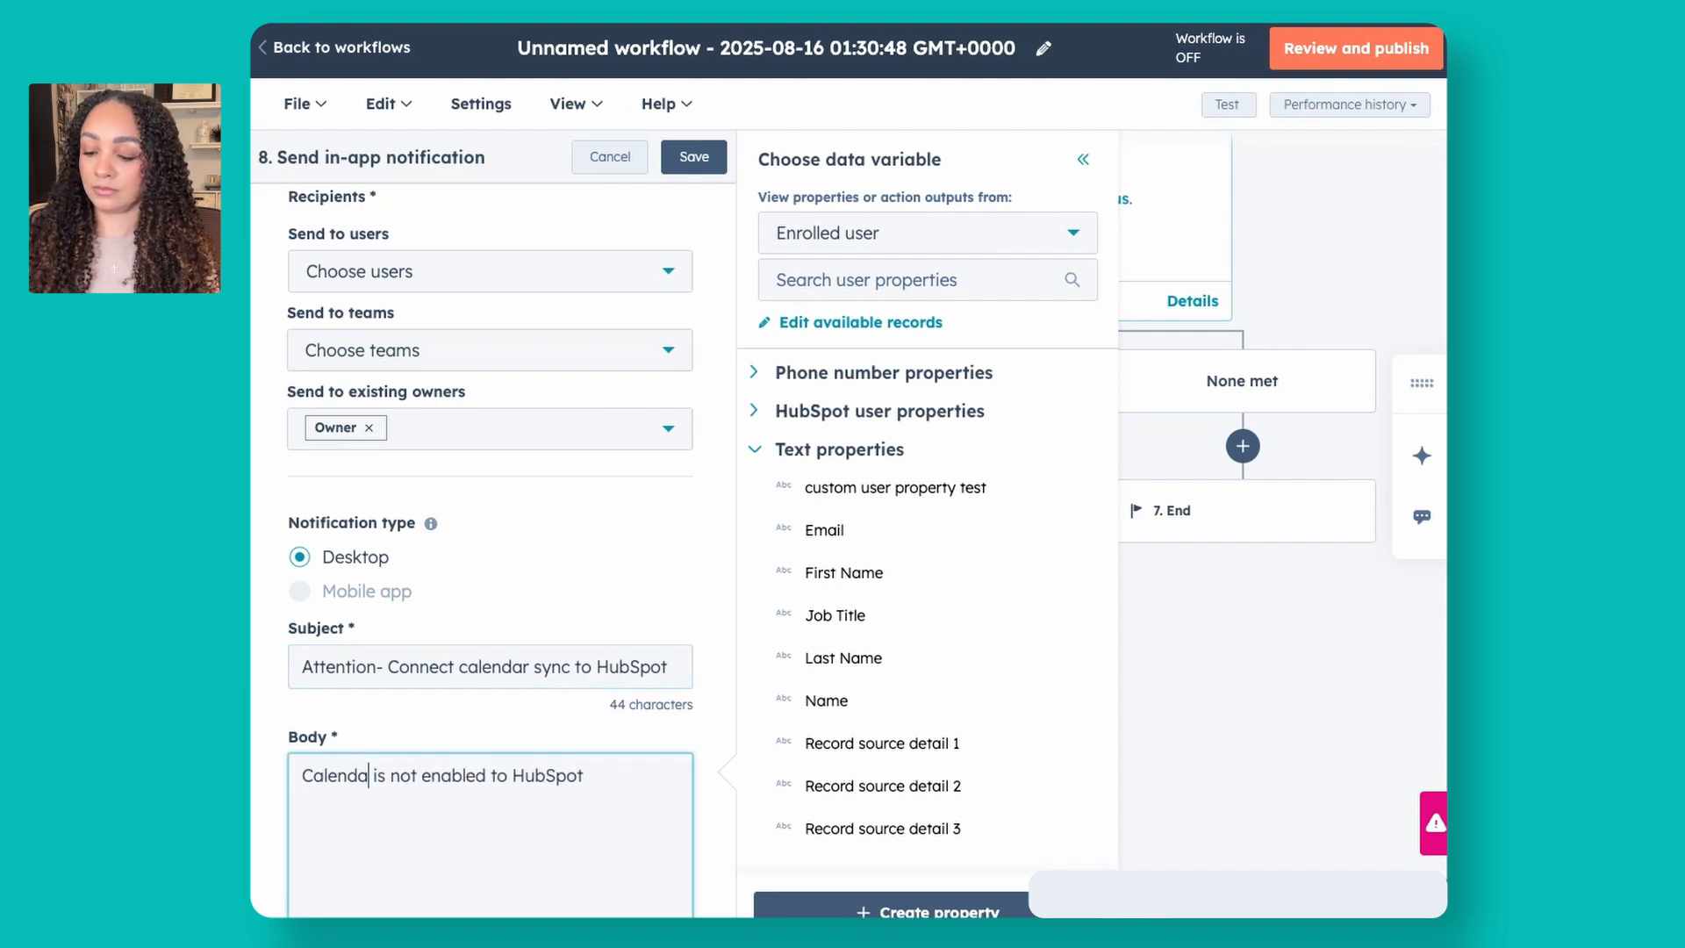
{"action": "type", "text": "r"}
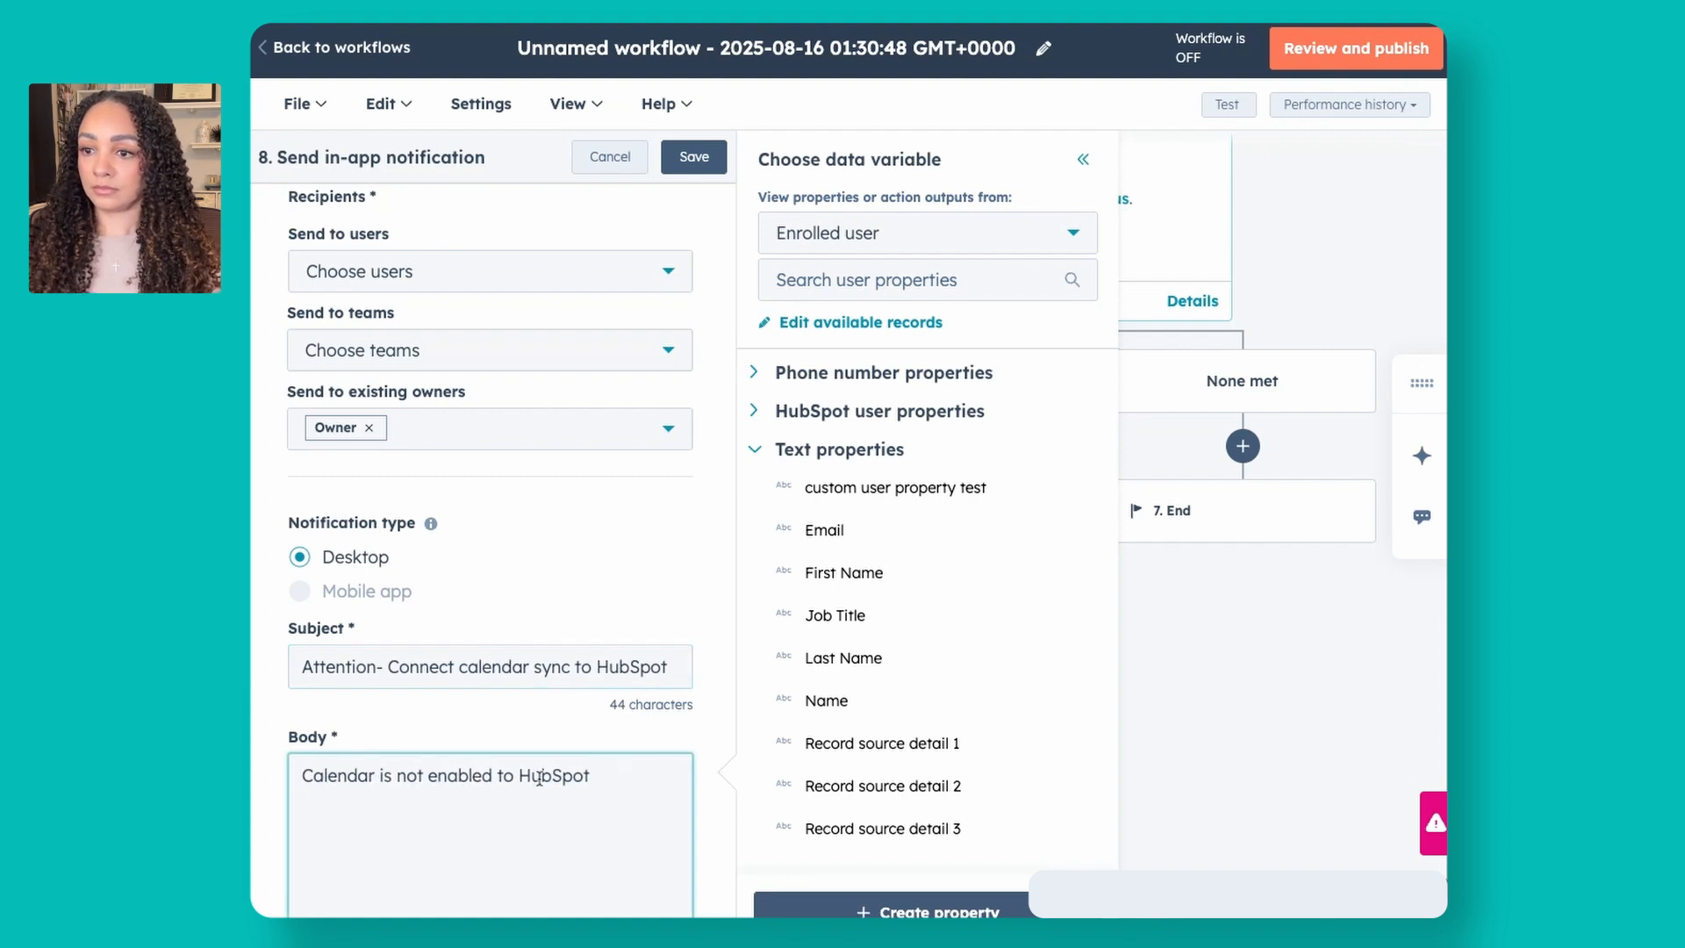
{"action": "left_click", "coordinate": [524, 776]}
{"action": "type", "text": "sync "}
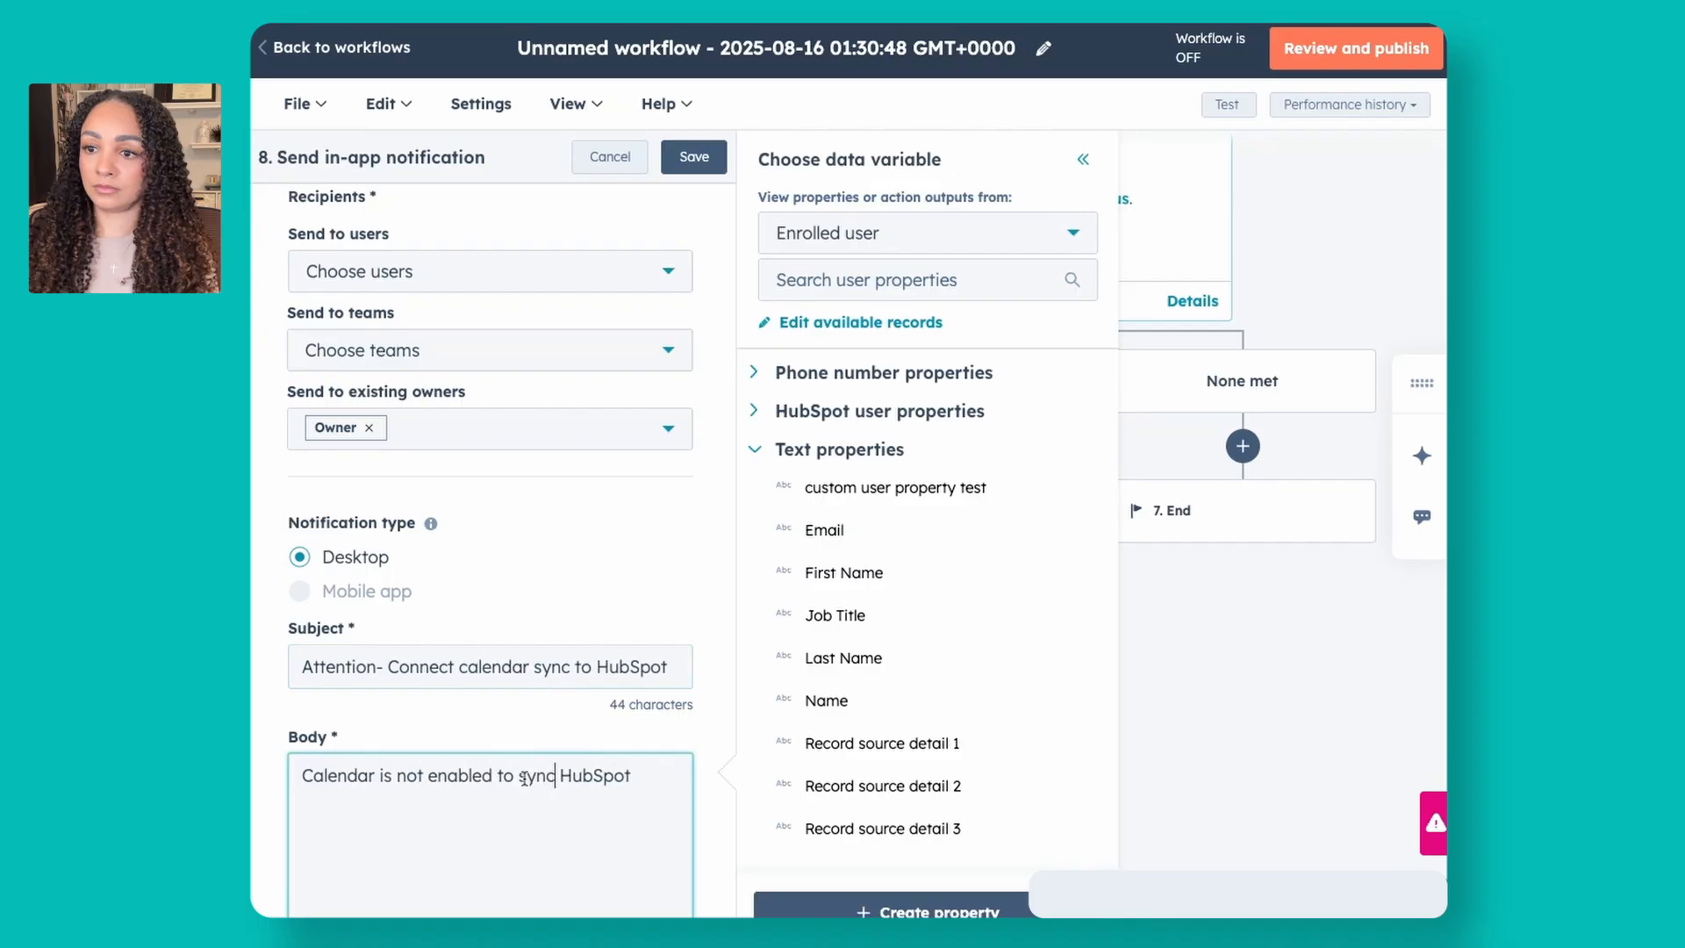
{"action": "type", "text": "with"}
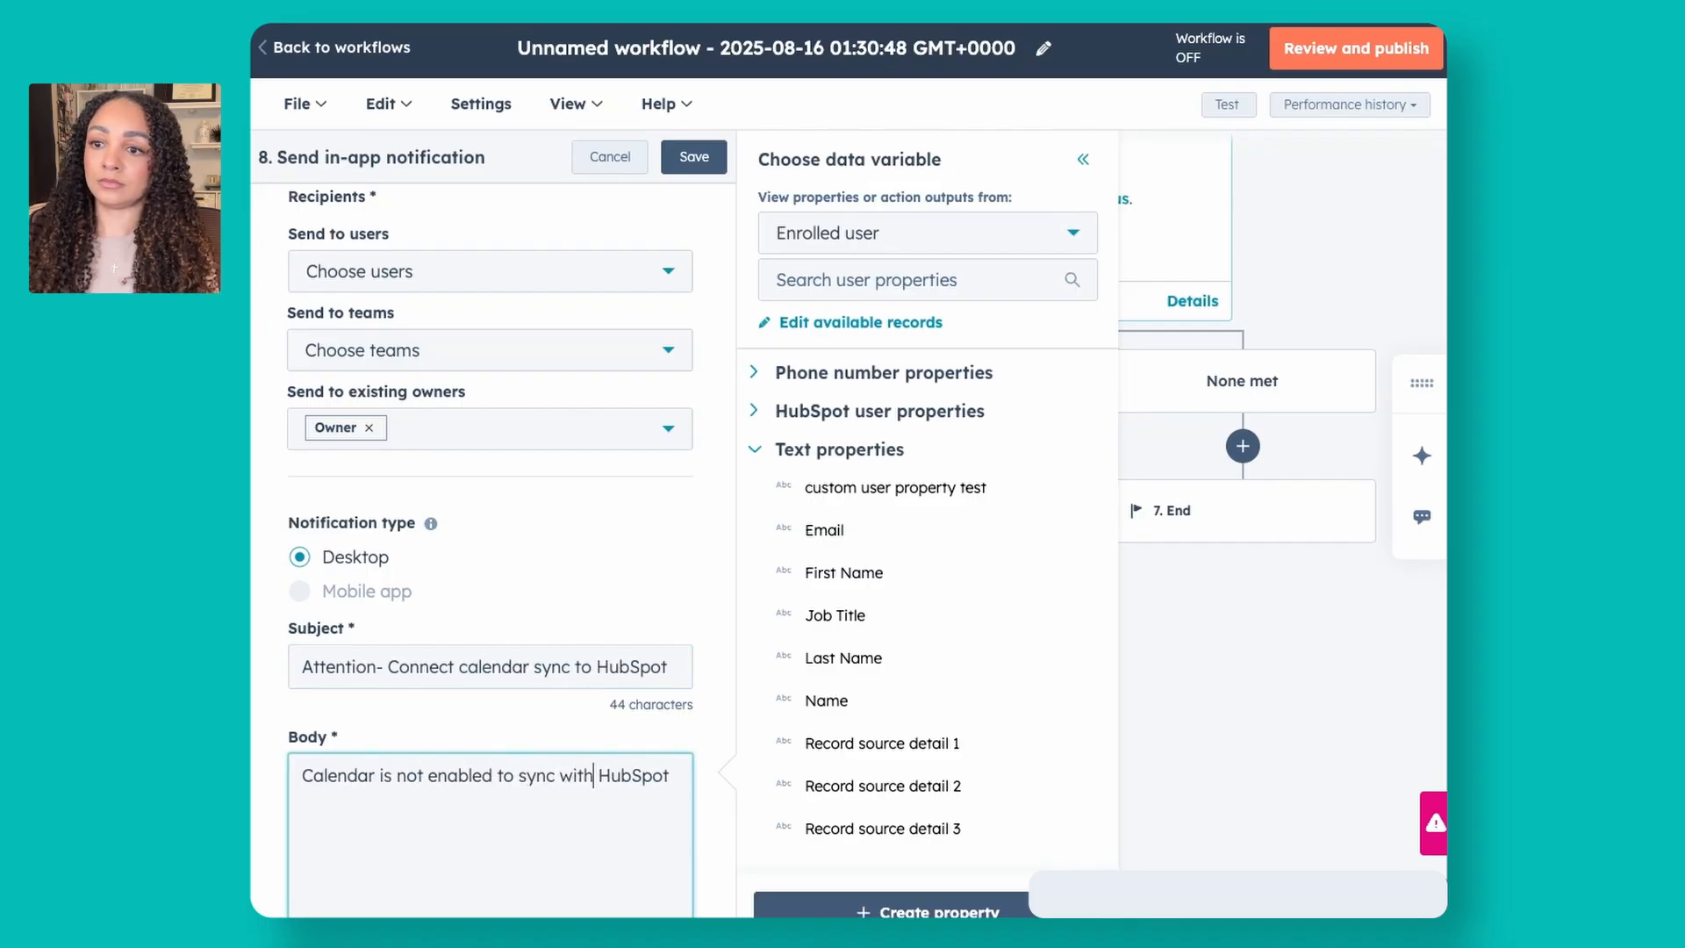
{"action": "left_click", "coordinate": [693, 156]}
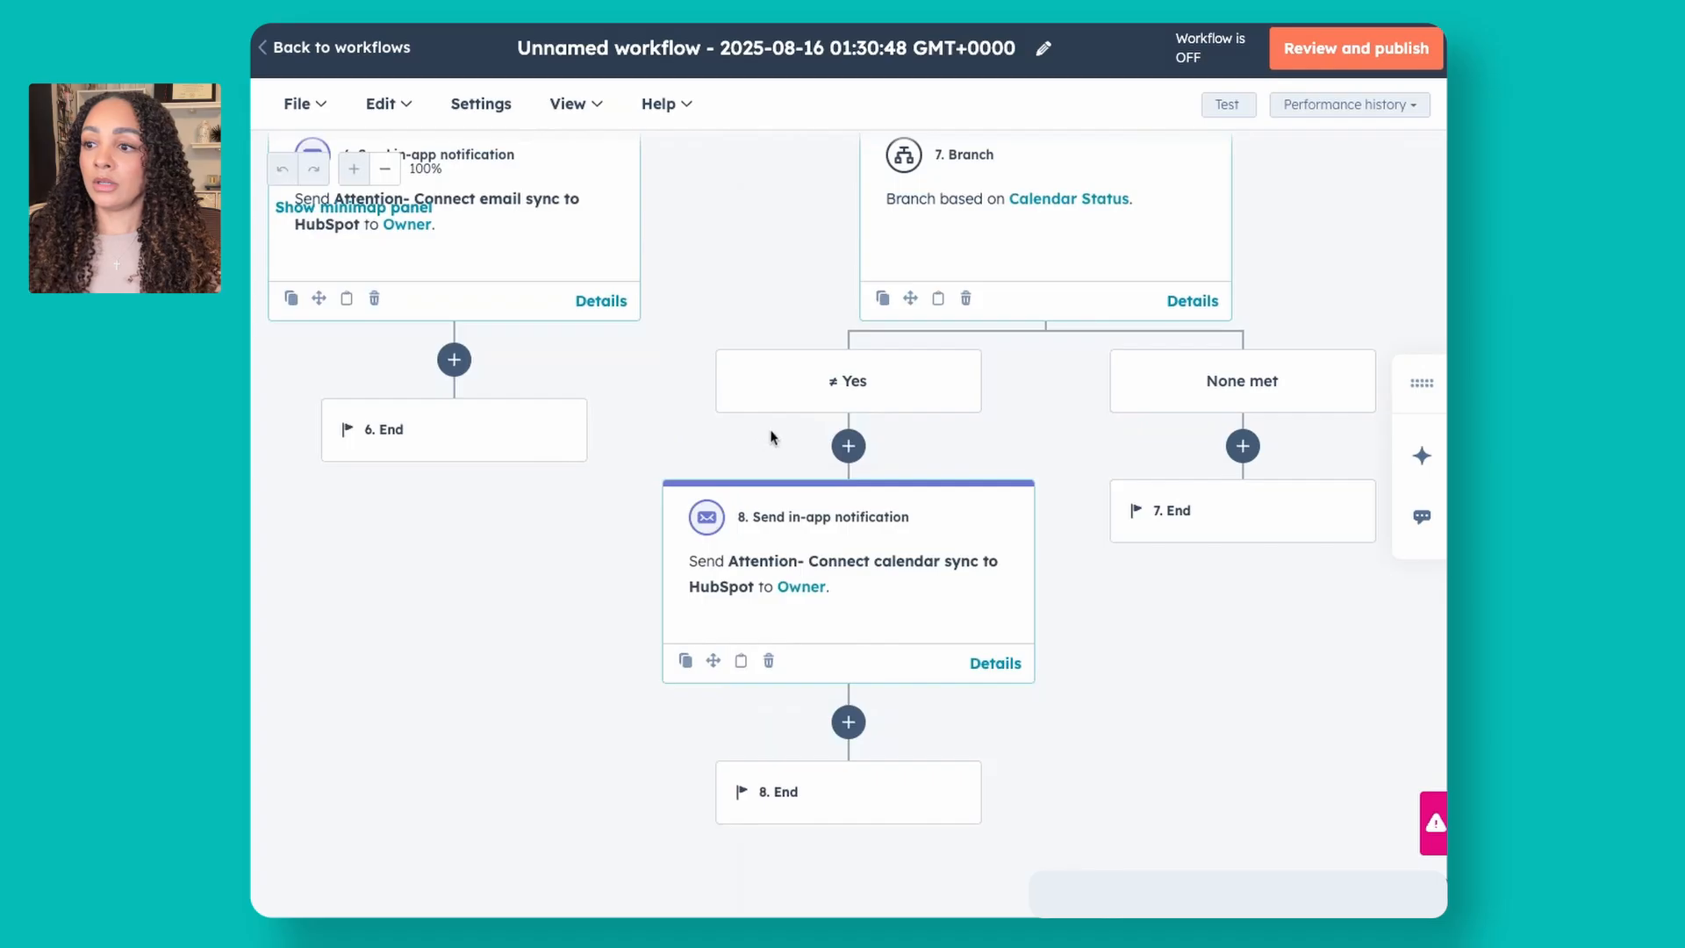
Step: Start a delay action on the None met path of the Calendar Status branch
{"action": "scroll", "coordinate": [770, 438], "scroll_direction": "right", "scroll_amount": 4}
{"action": "scroll", "coordinate": [781, 440], "scroll_direction": "up", "scroll_amount": 2}
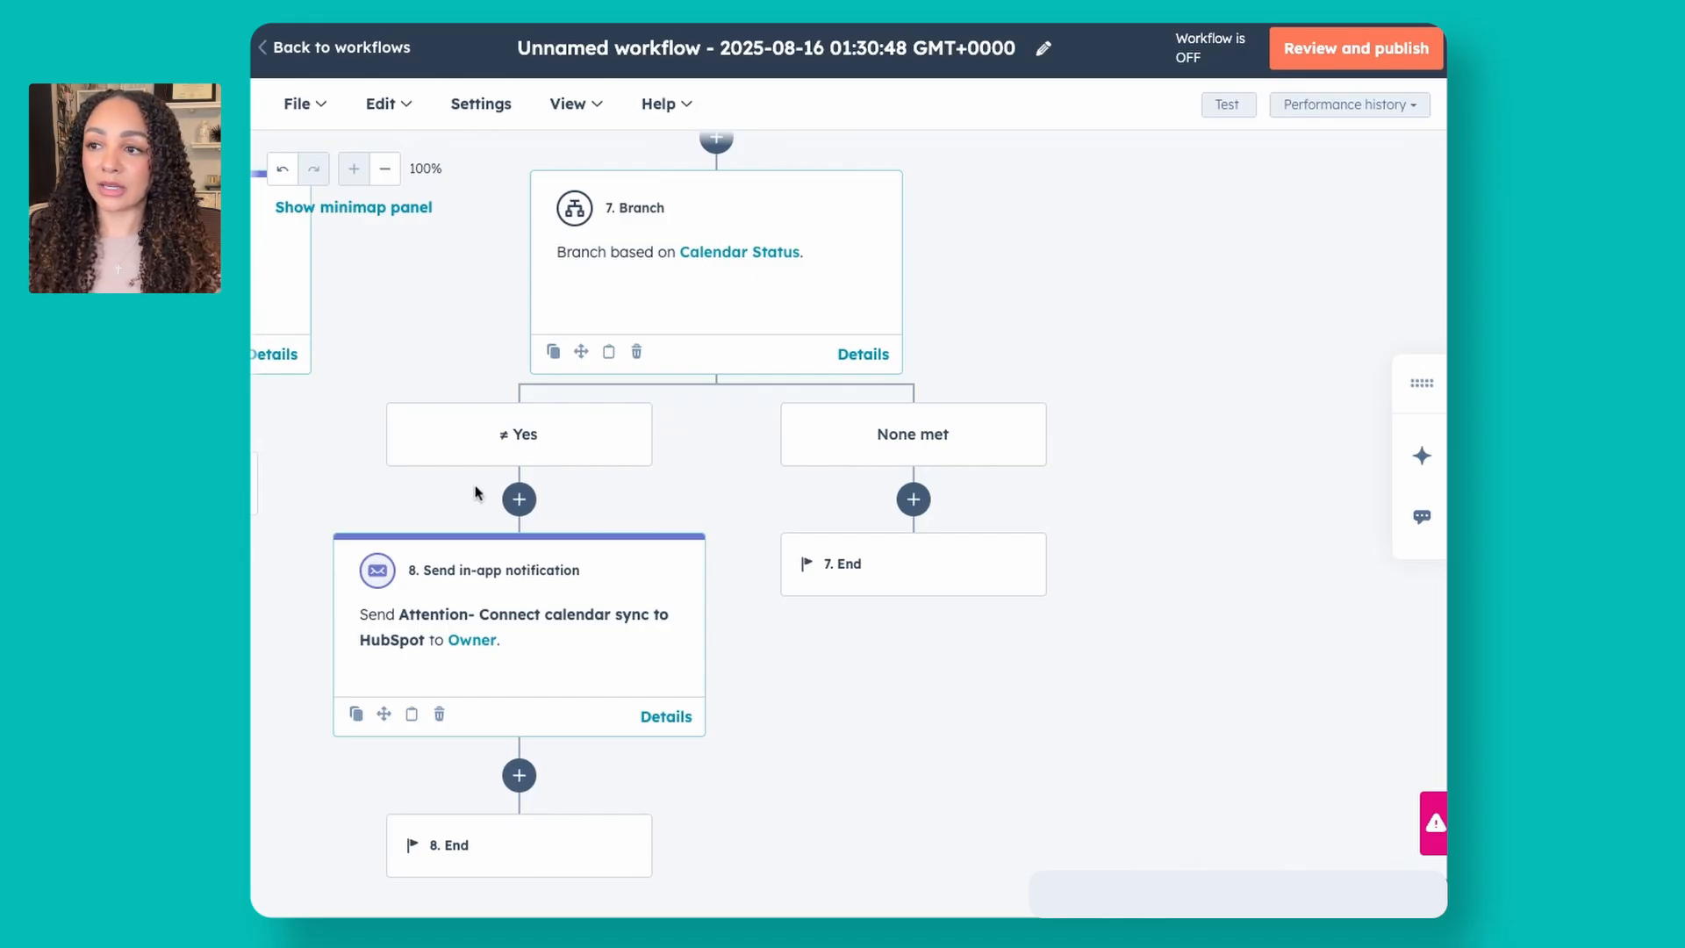
{"action": "scroll", "coordinate": [474, 491], "scroll_direction": "down", "scroll_amount": 1}
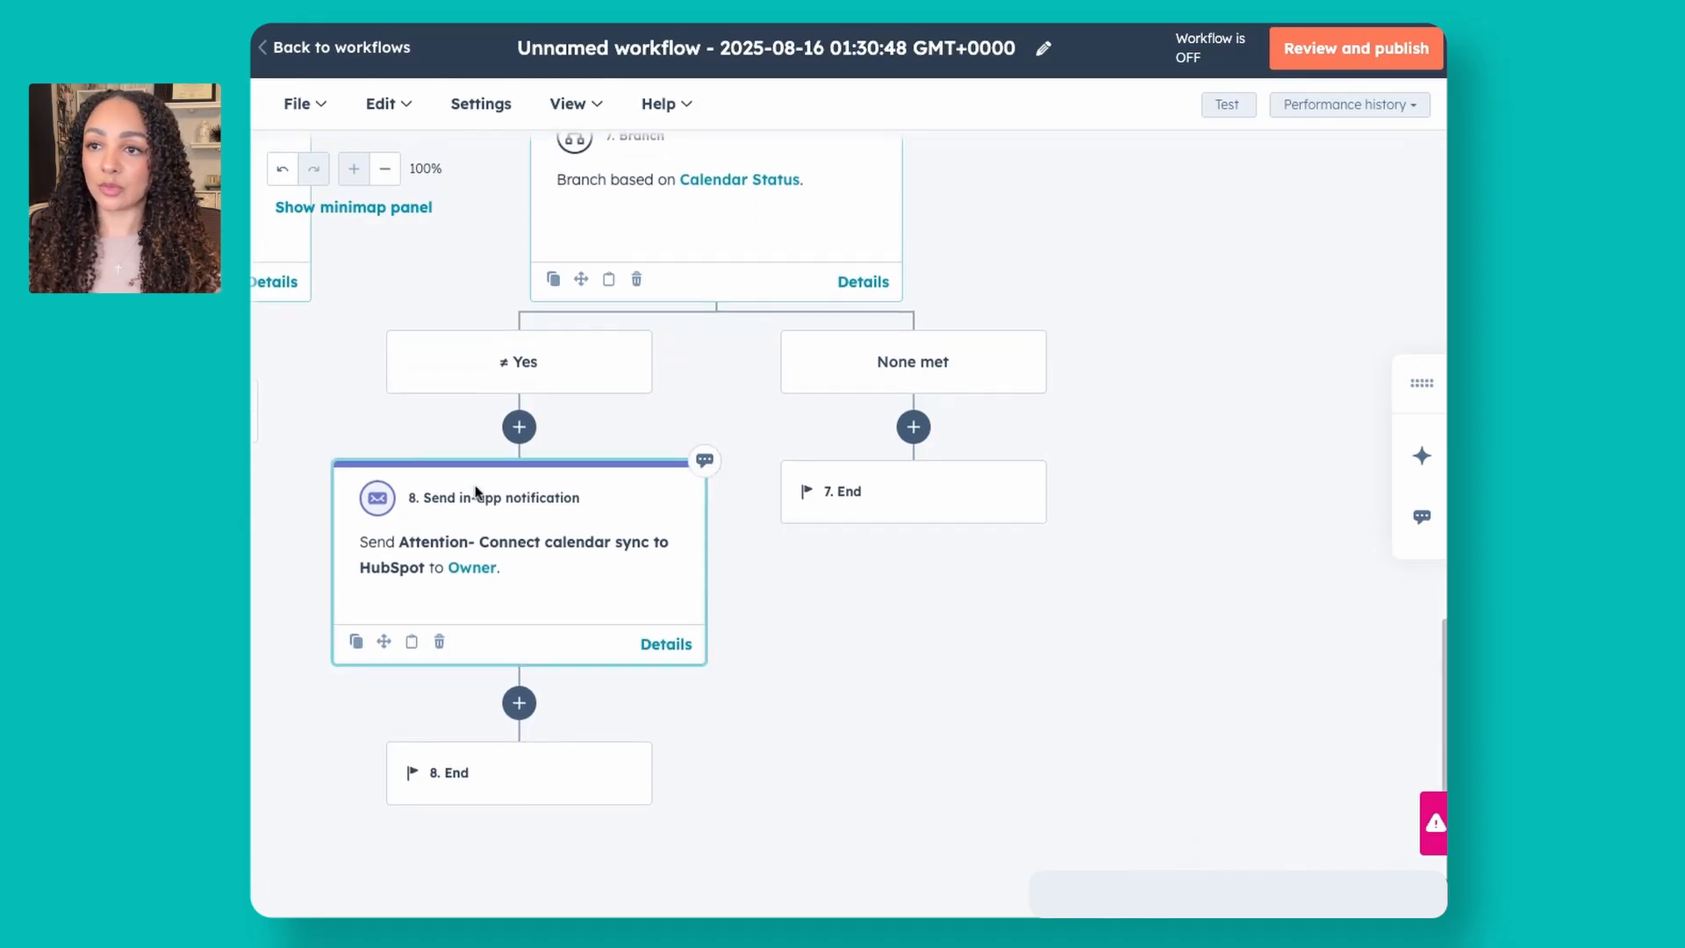
{"action": "left_click", "coordinate": [913, 427]}
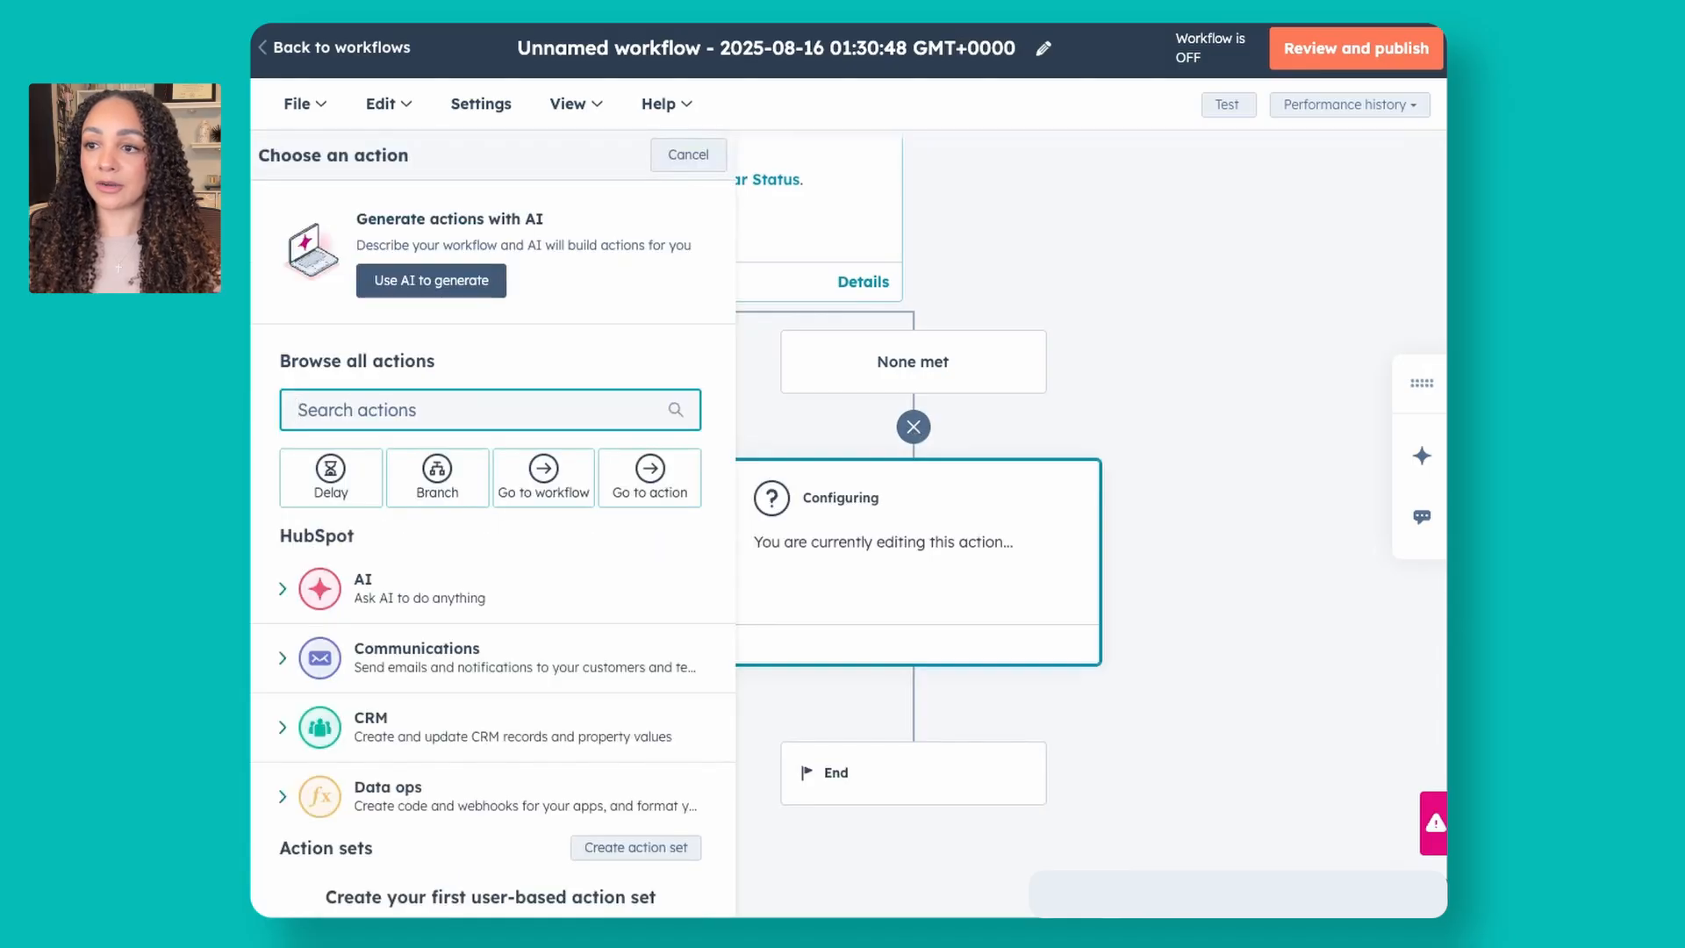
{"action": "left_click", "coordinate": [452, 658]}
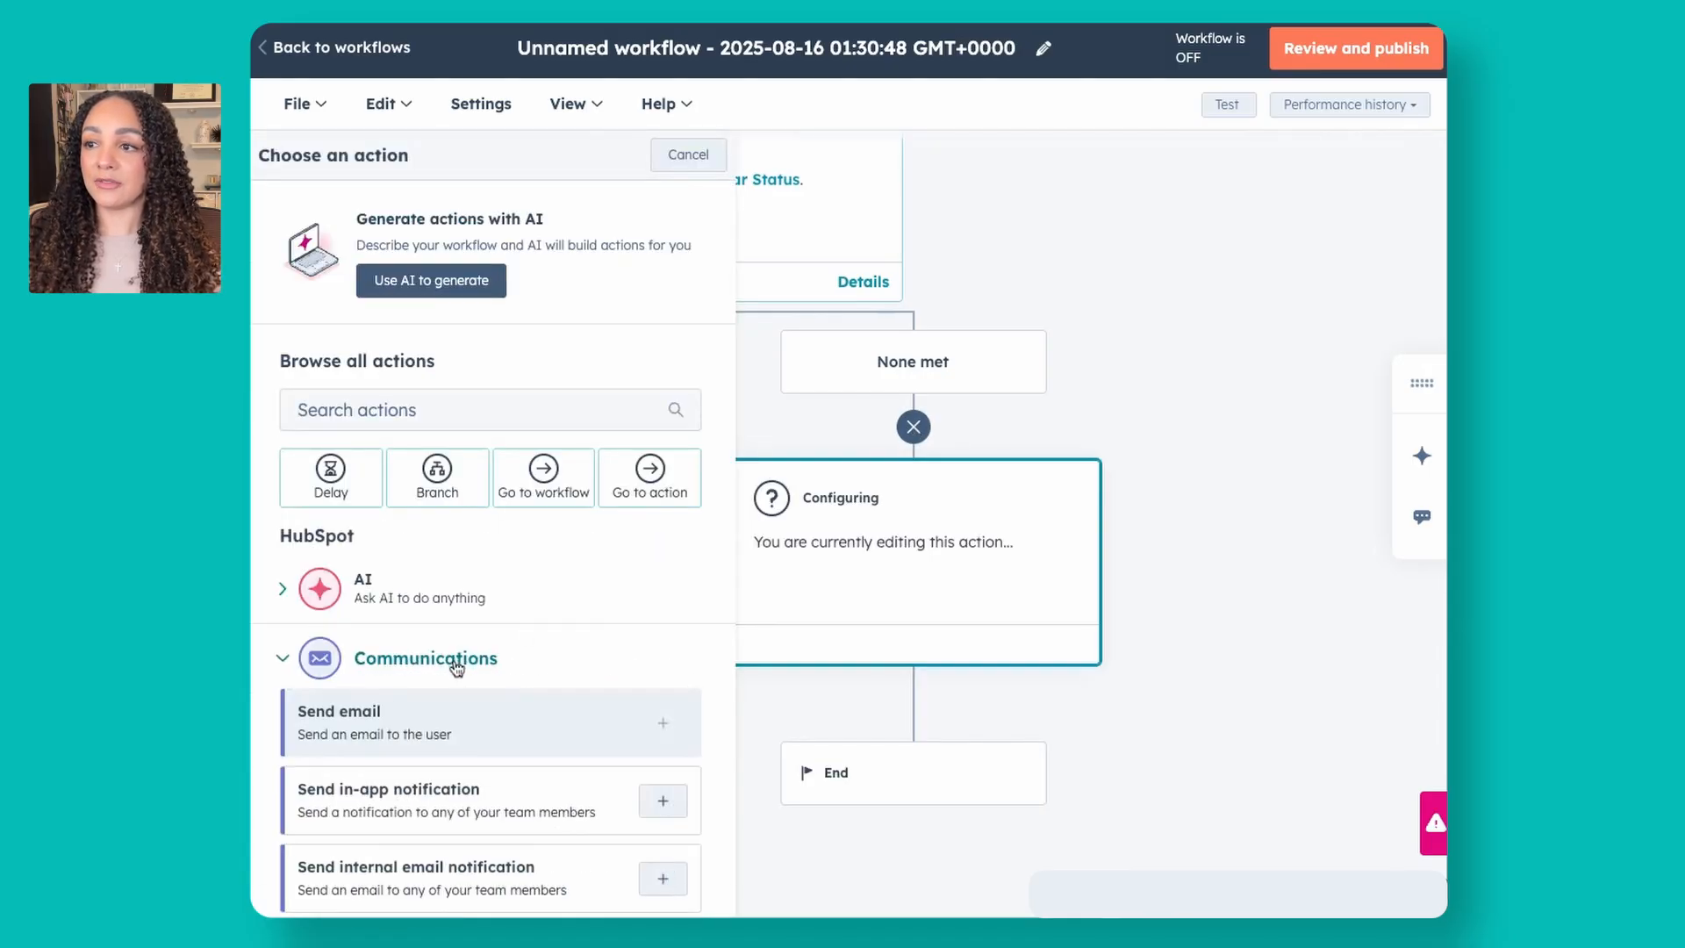
{"action": "left_click", "coordinate": [332, 492]}
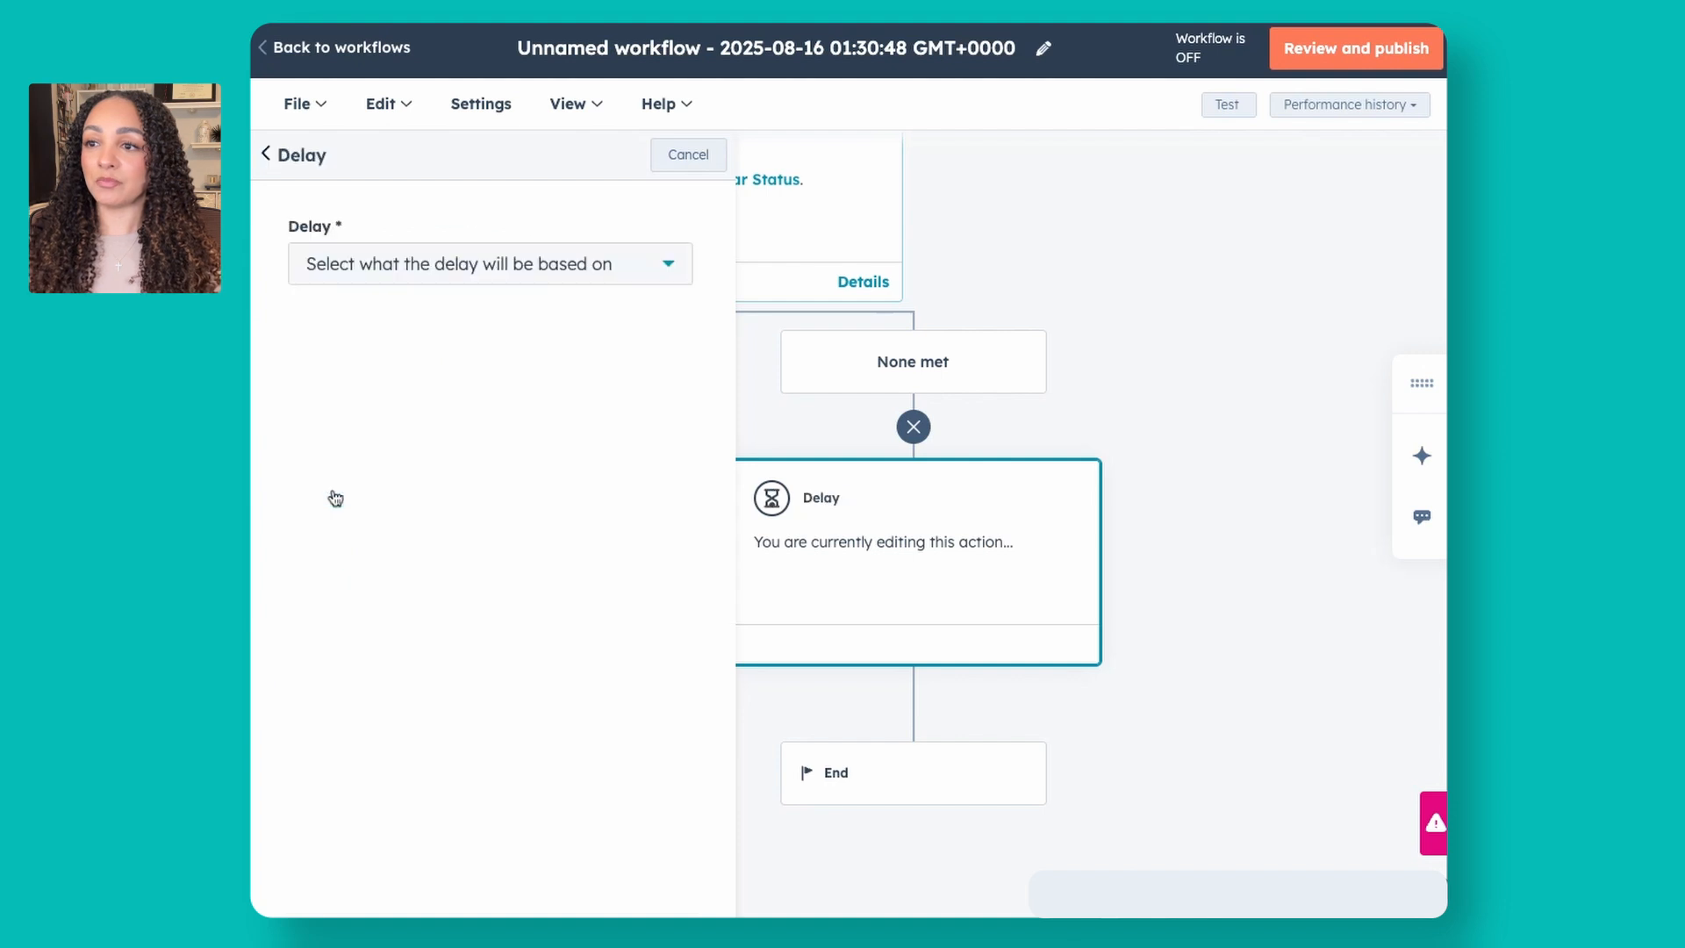
Step: Base the delay on a set amount of time, set it to 25 days, and save the action
{"action": "left_click", "coordinate": [448, 279]}
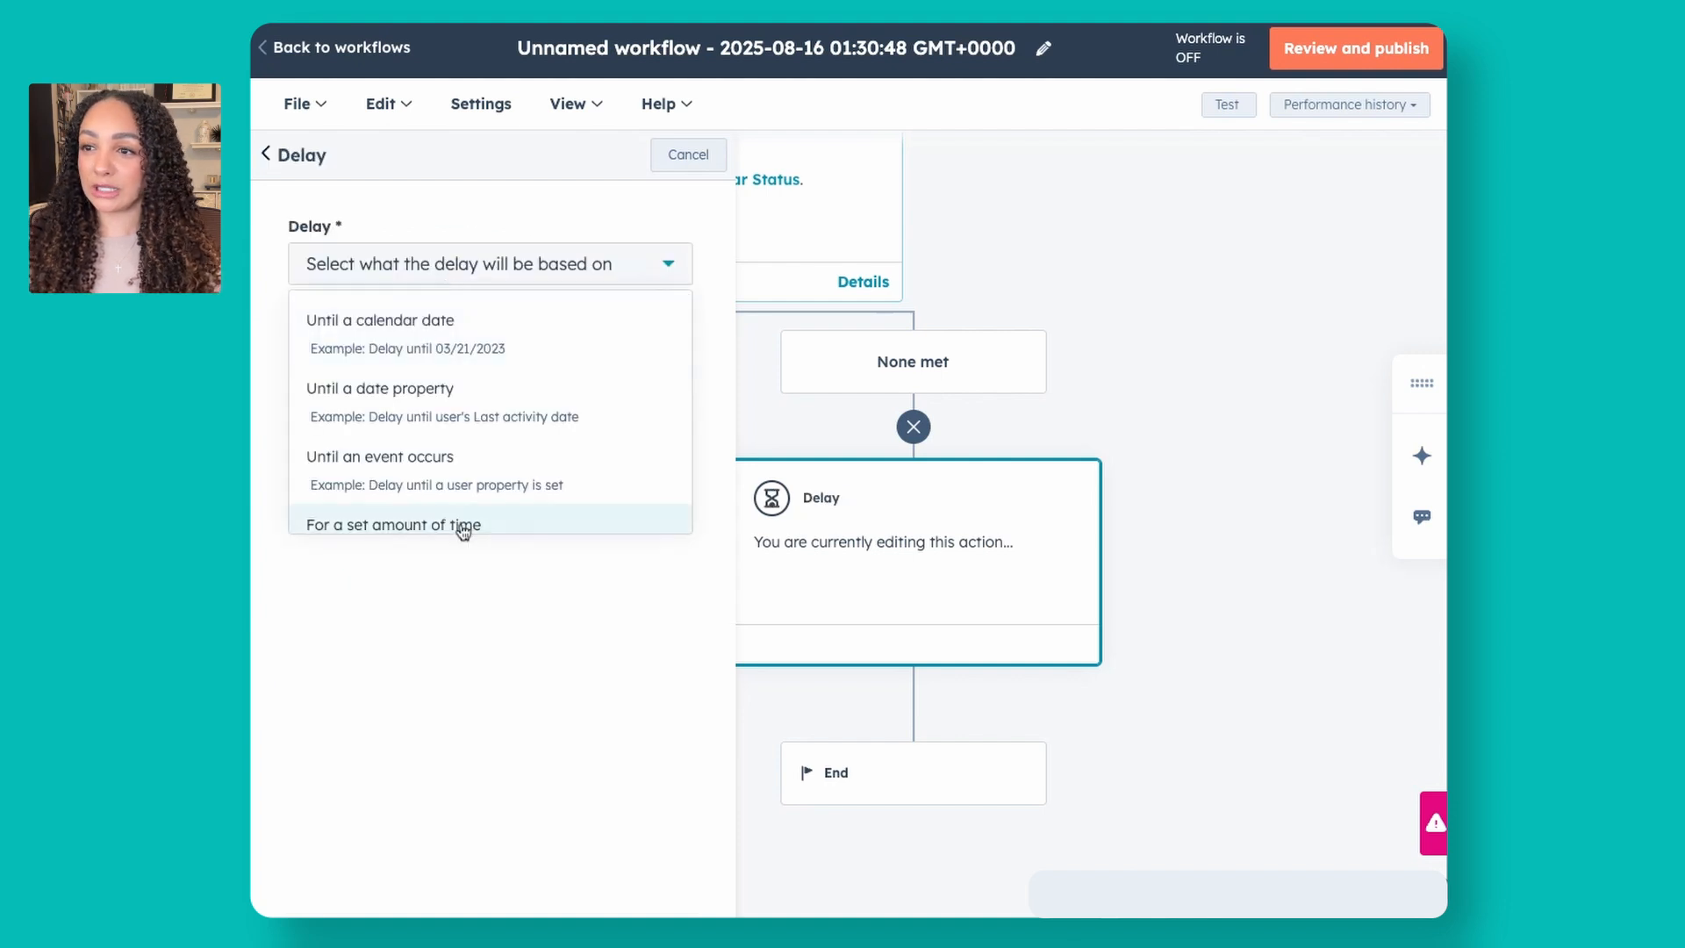
{"action": "scroll", "coordinate": [460, 527], "scroll_direction": "down", "scroll_amount": 1}
{"action": "left_click", "coordinate": [473, 444]}
{"action": "left_click", "coordinate": [357, 413]}
{"action": "type", "text": "20"}
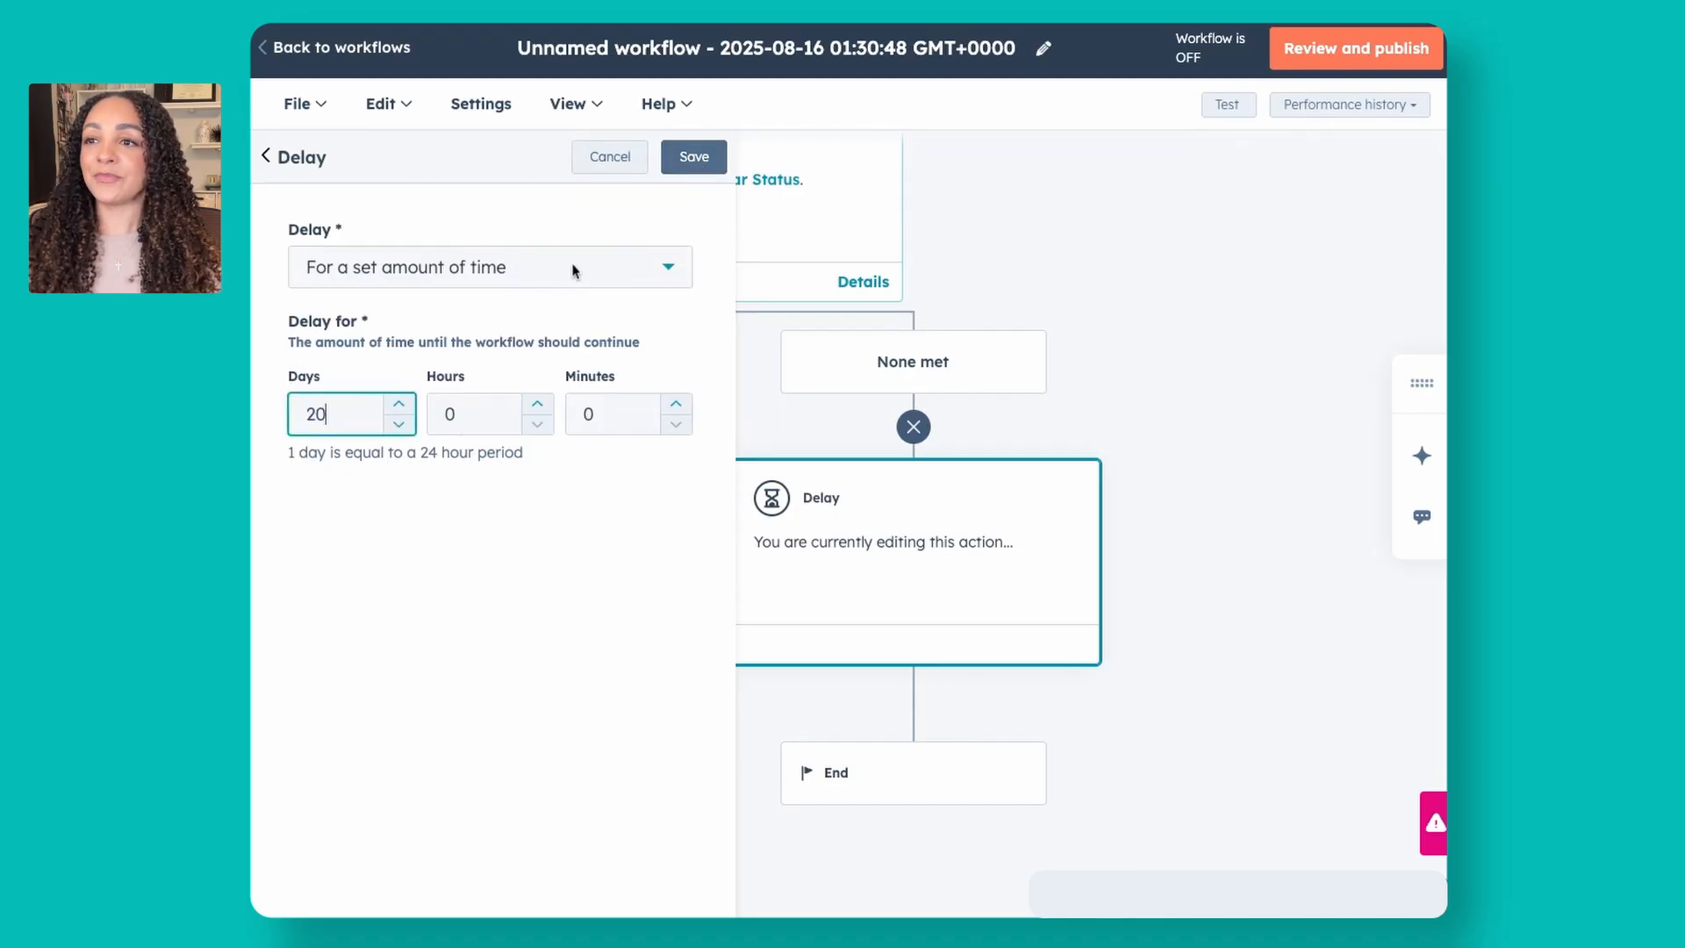
{"action": "double_click", "coordinate": [330, 423]}
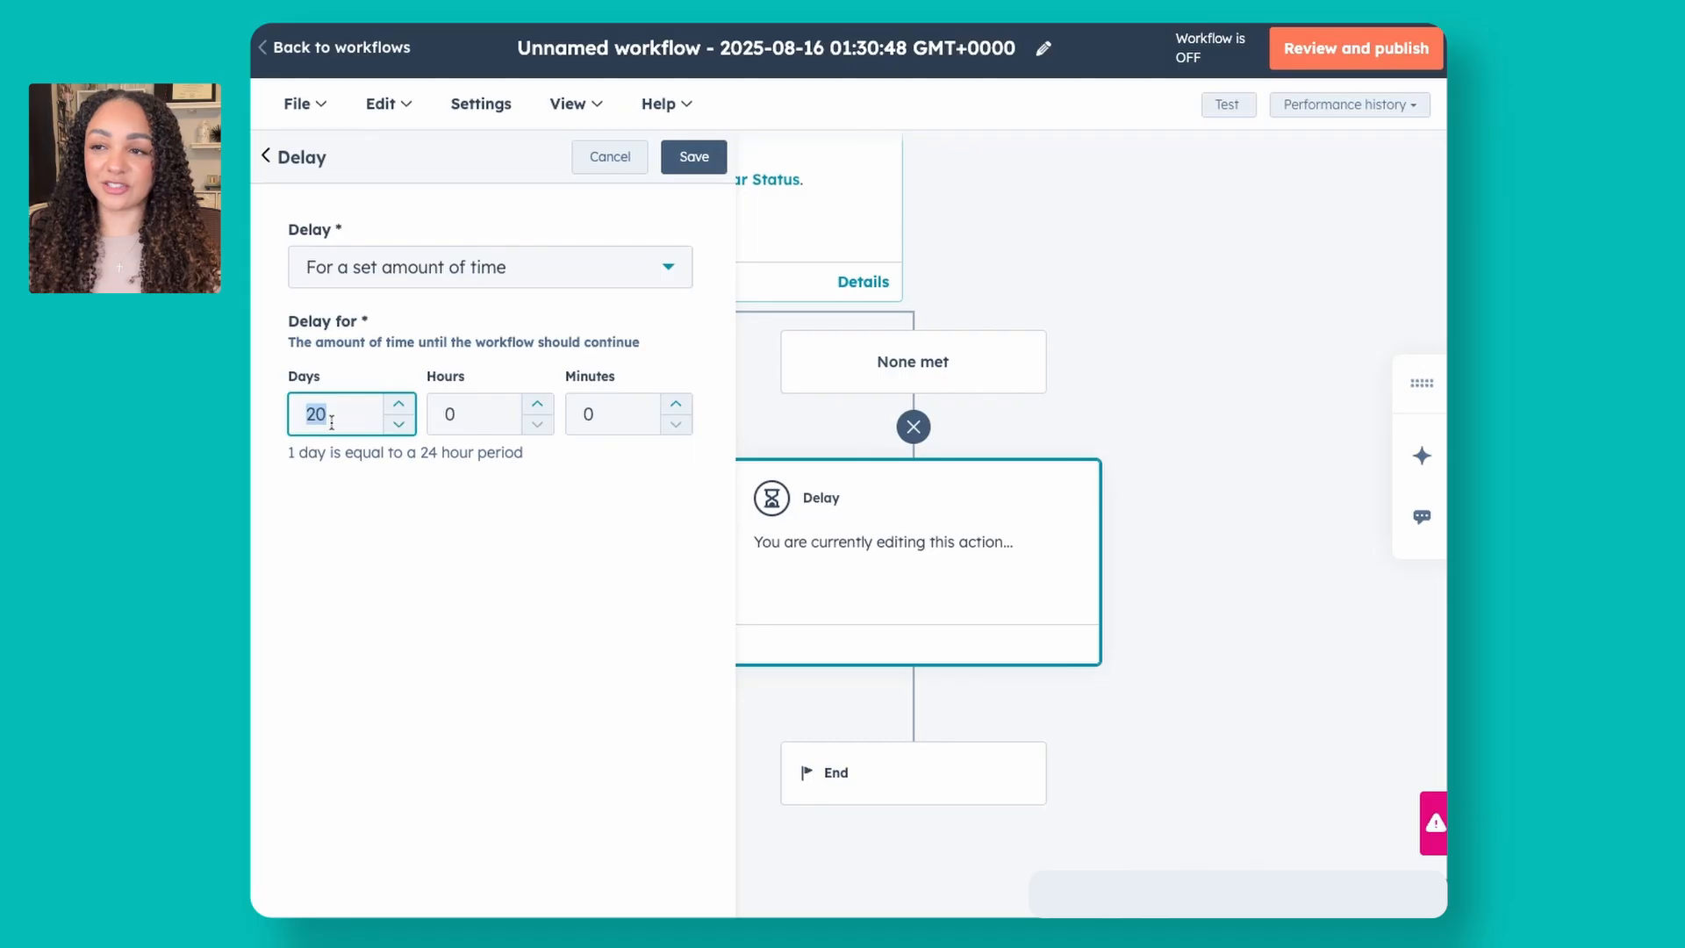
{"action": "type", "text": "25"}
{"action": "left_click", "coordinate": [693, 156]}
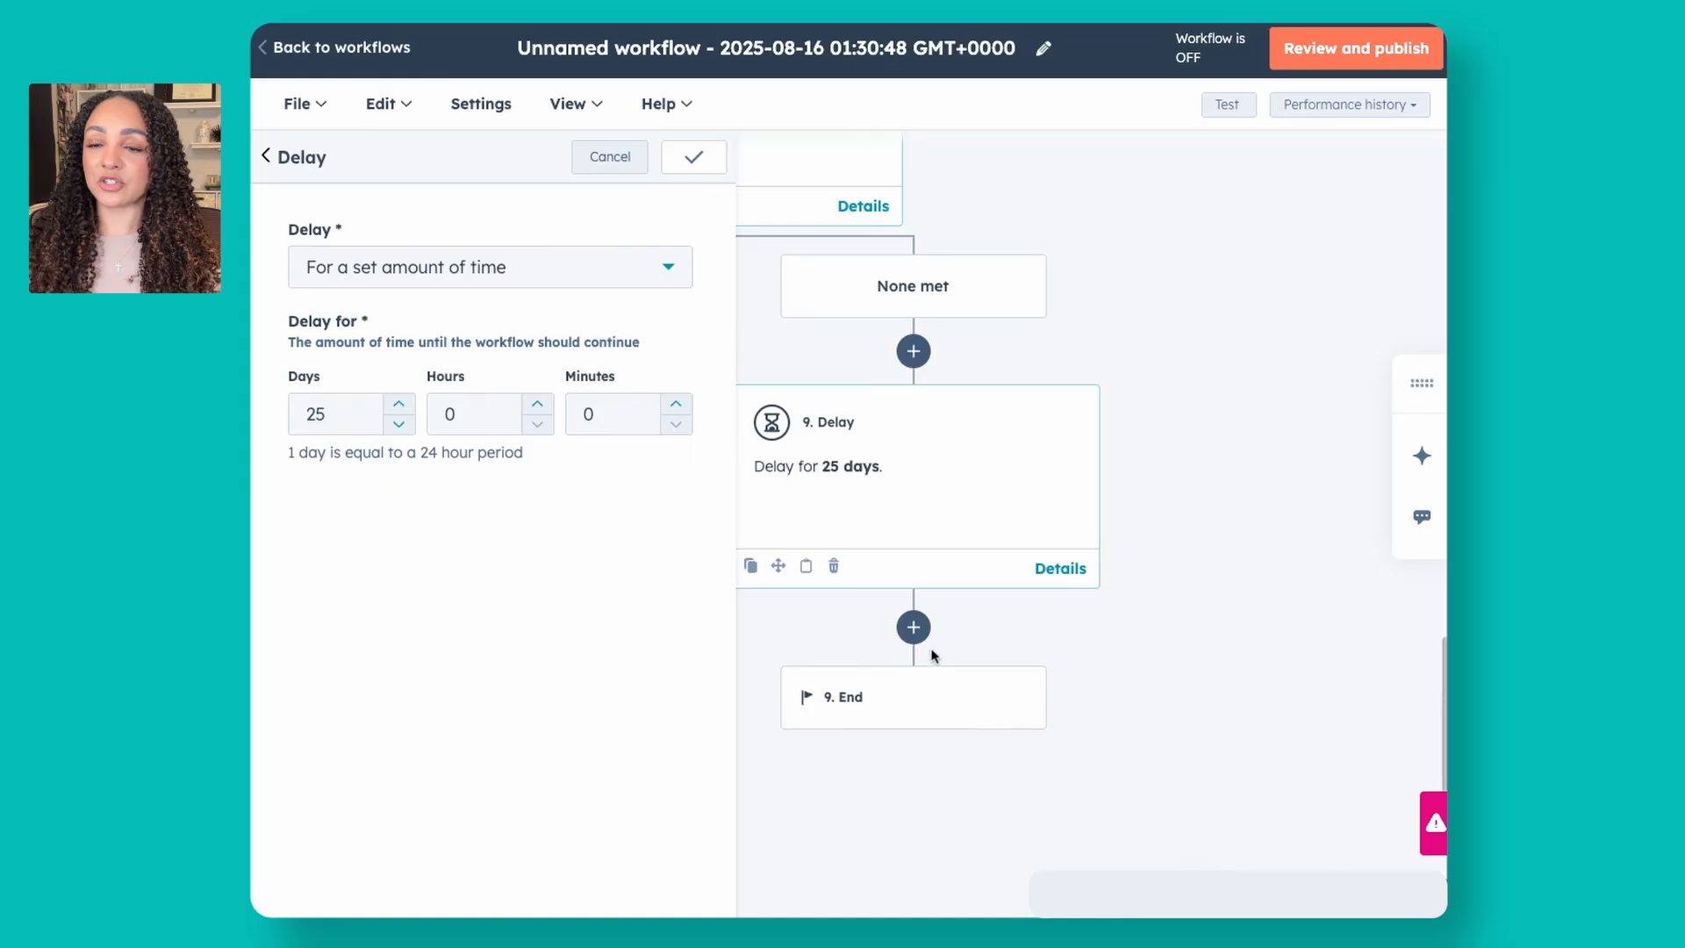
Step: Add a Send internal email notification action after the 25-day delay, with the subject "Onboarding Complete!"
{"action": "left_click", "coordinate": [910, 629]}
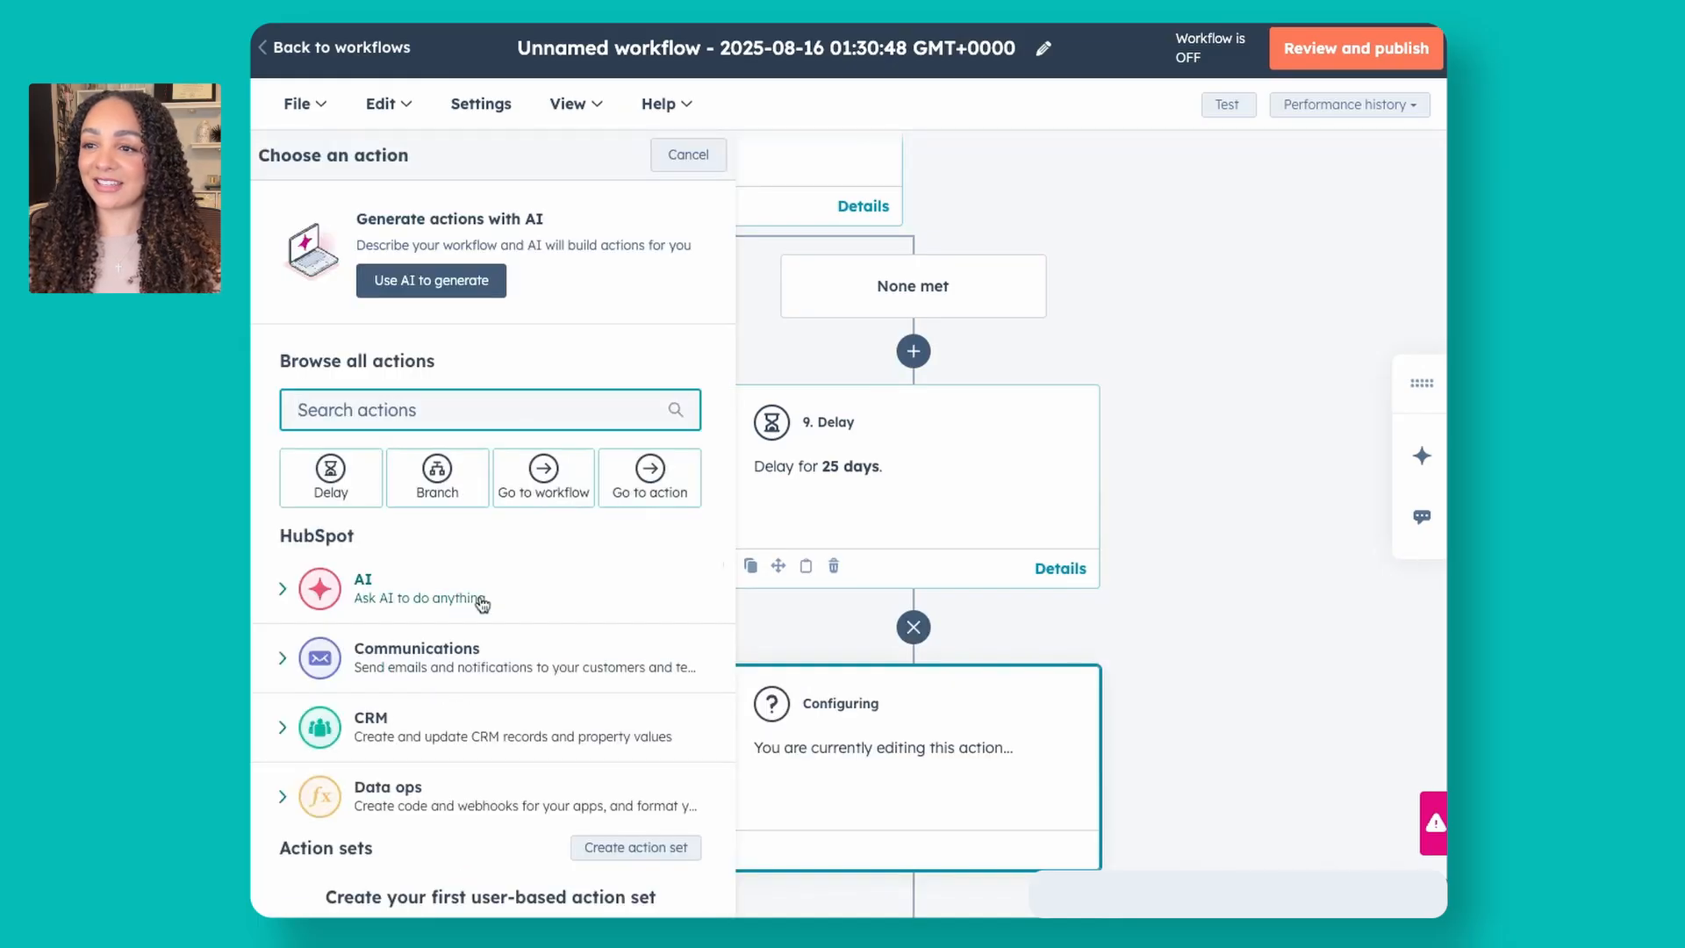
{"action": "scroll", "coordinate": [482, 605], "scroll_direction": "down", "scroll_amount": 1}
{"action": "left_click", "coordinate": [436, 653]}
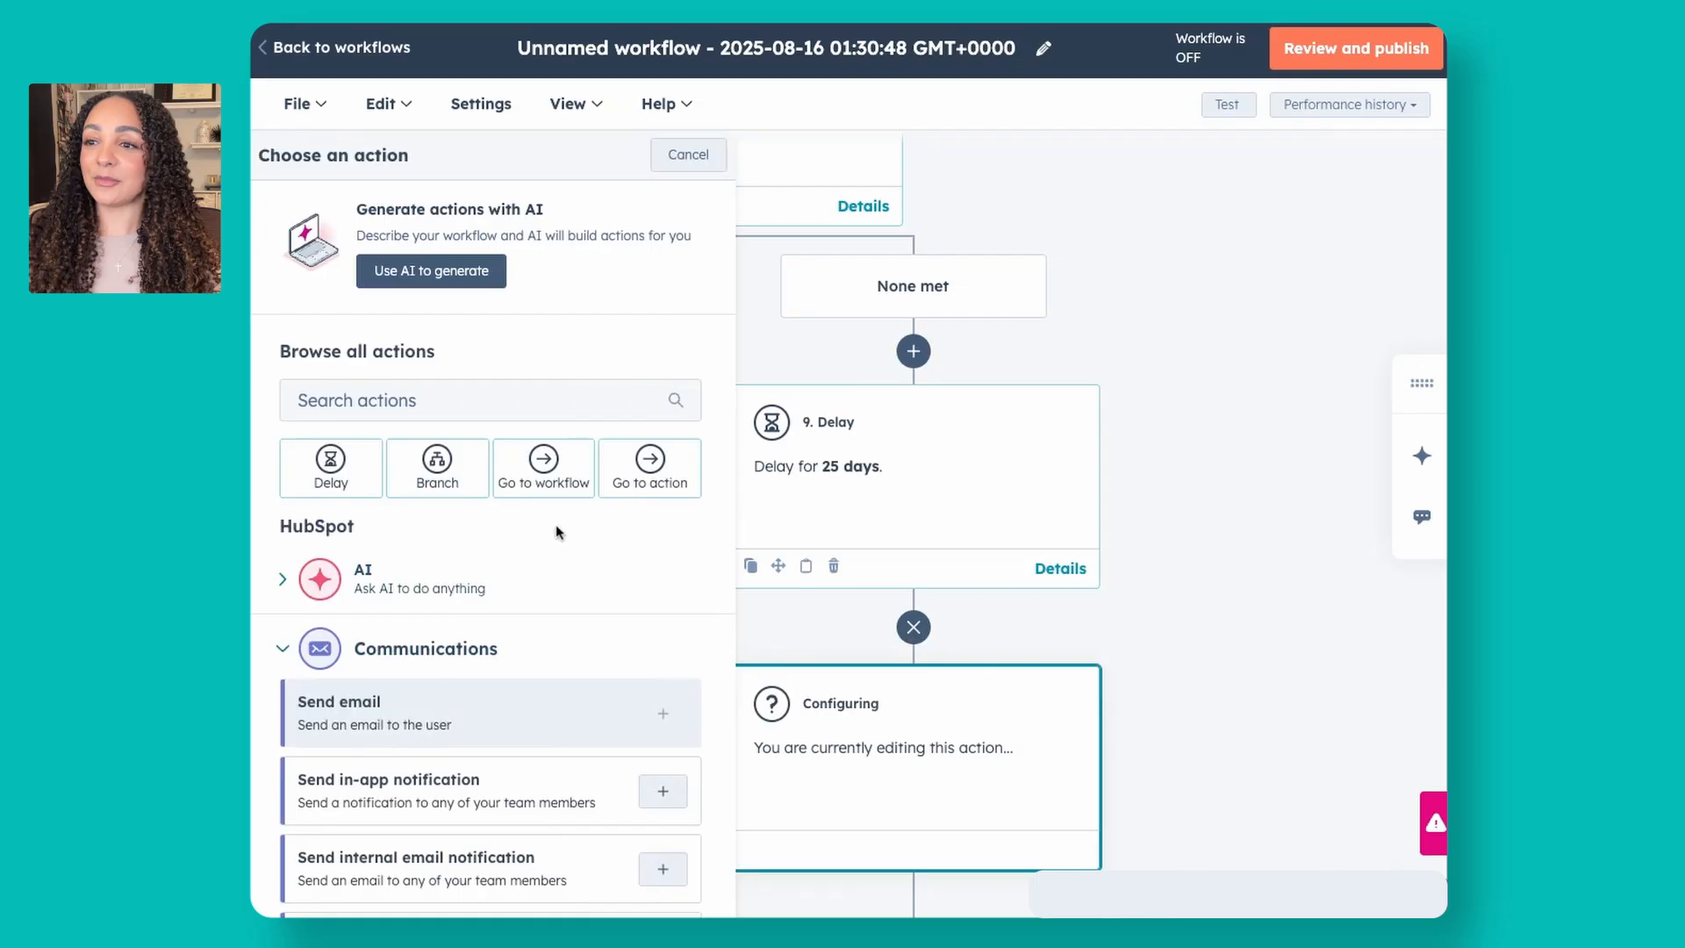
{"action": "scroll", "coordinate": [555, 529], "scroll_direction": "down", "scroll_amount": 1}
{"action": "scroll", "coordinate": [557, 530], "scroll_direction": "down", "scroll_amount": 1}
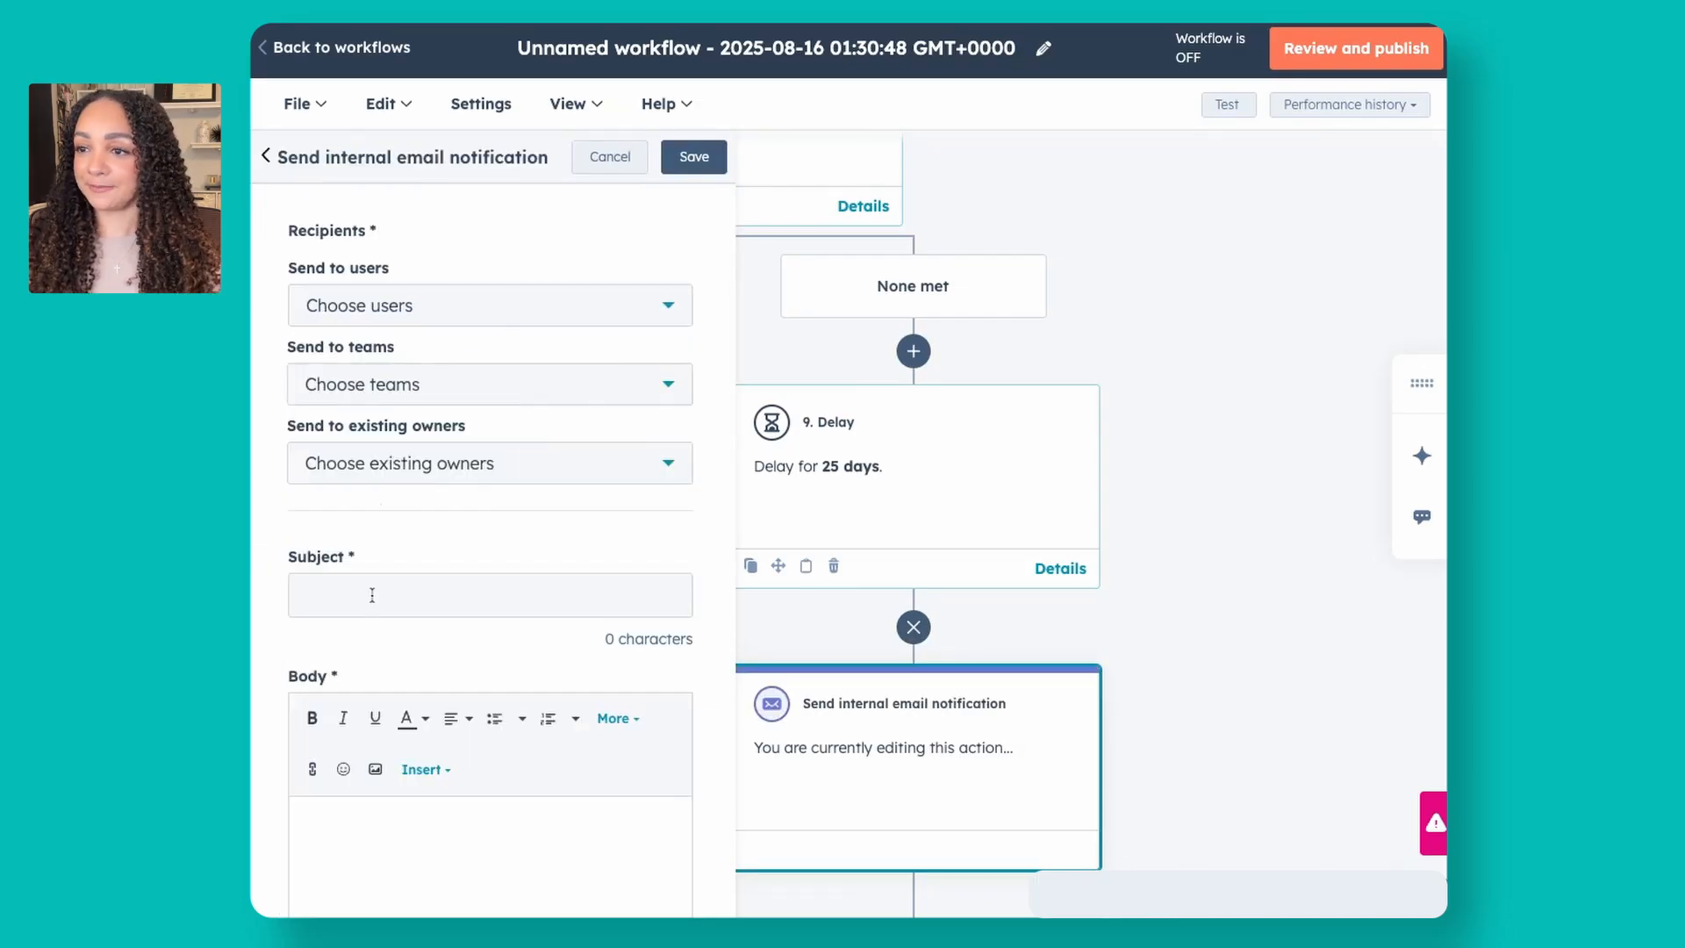
{"action": "left_click", "coordinate": [372, 596]}
{"action": "type", "text": "O"}
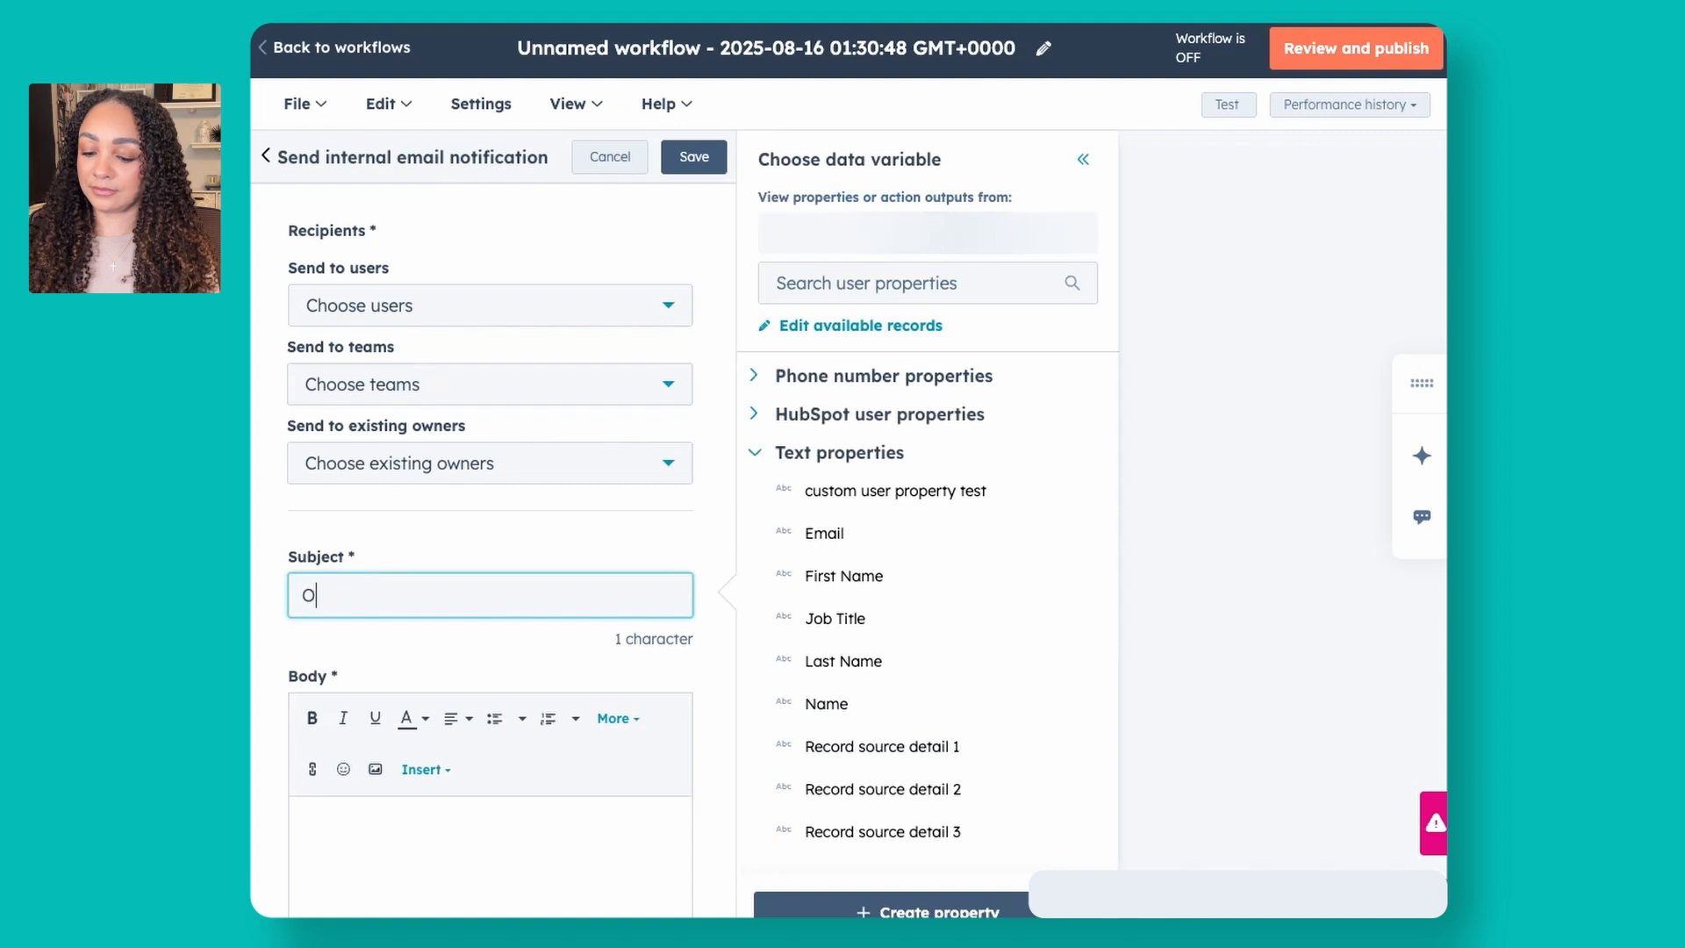
{"action": "type", "text": "nboarding Complete!"}
Step: Enter "Link additional resources" as the first line of the Onboarding Complete! notification's body
{"action": "scroll", "coordinate": [379, 590], "scroll_direction": "down", "scroll_amount": 3}
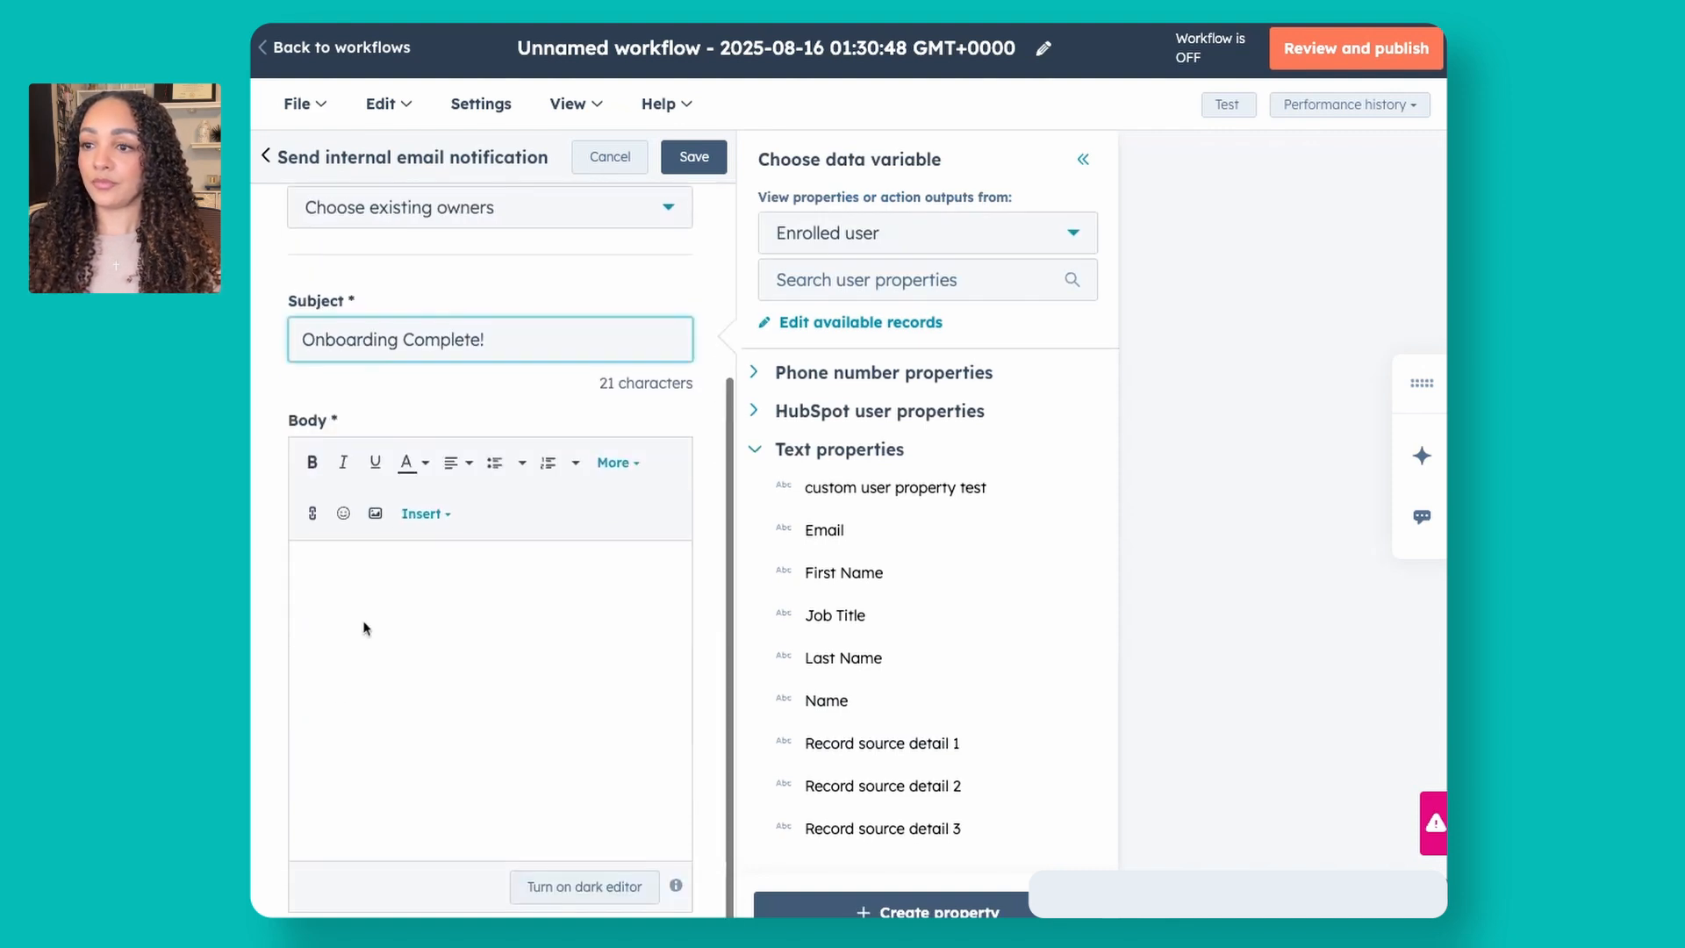
{"action": "left_click", "coordinate": [379, 588]}
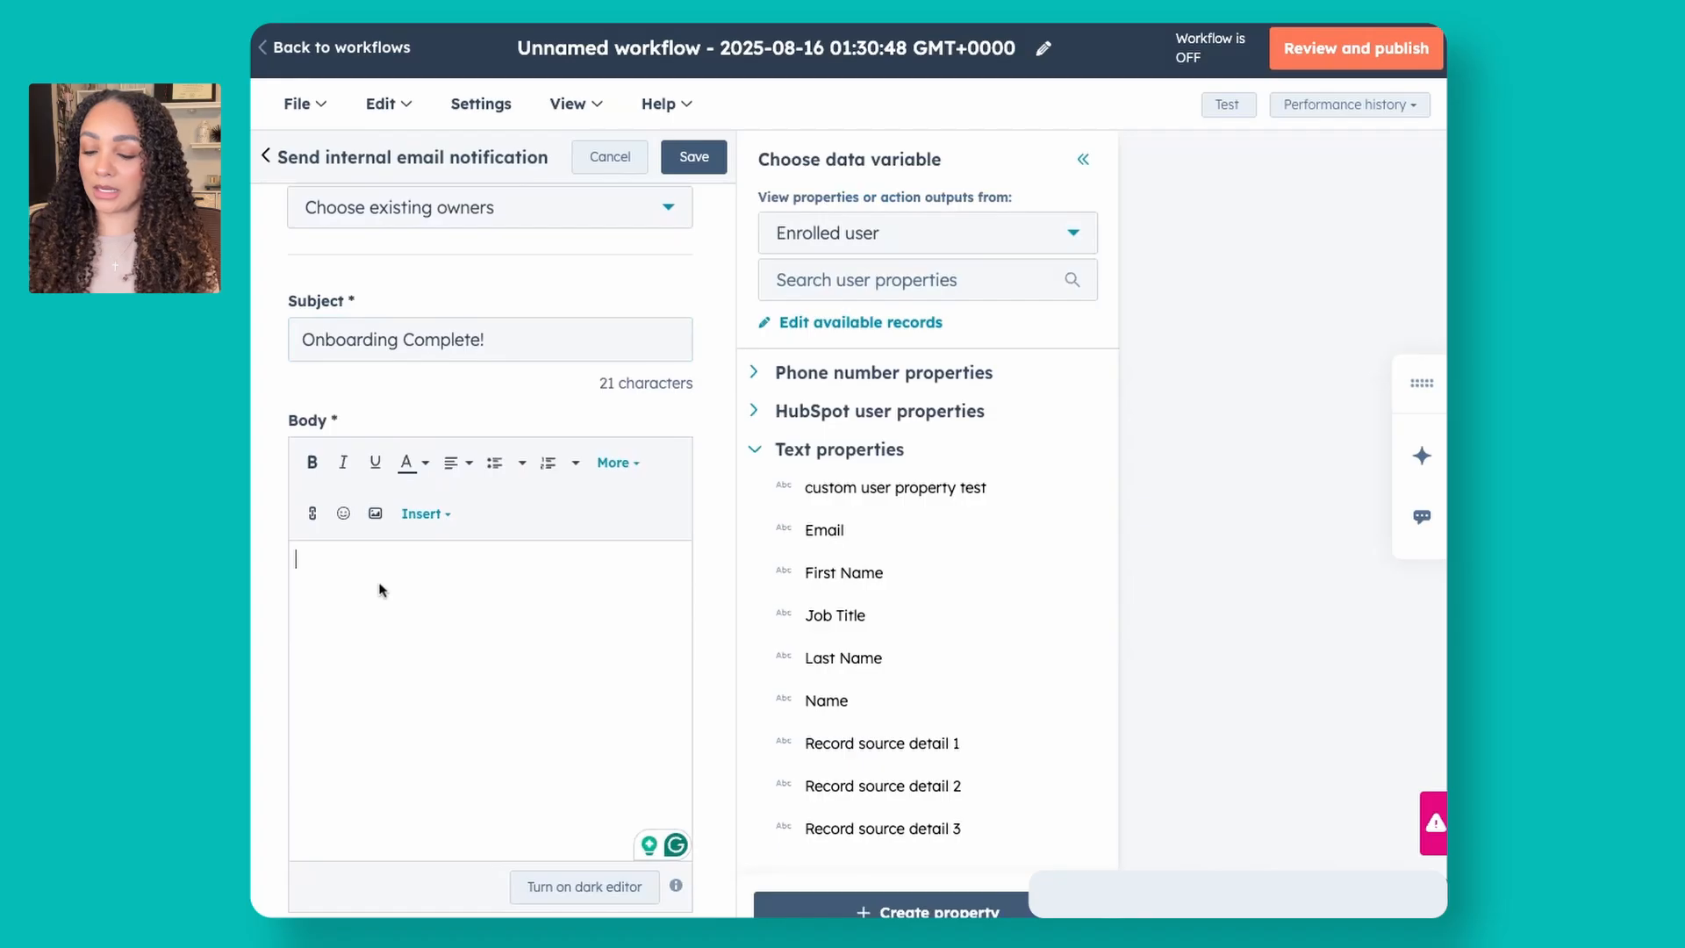
{"action": "type", "text": "L"}
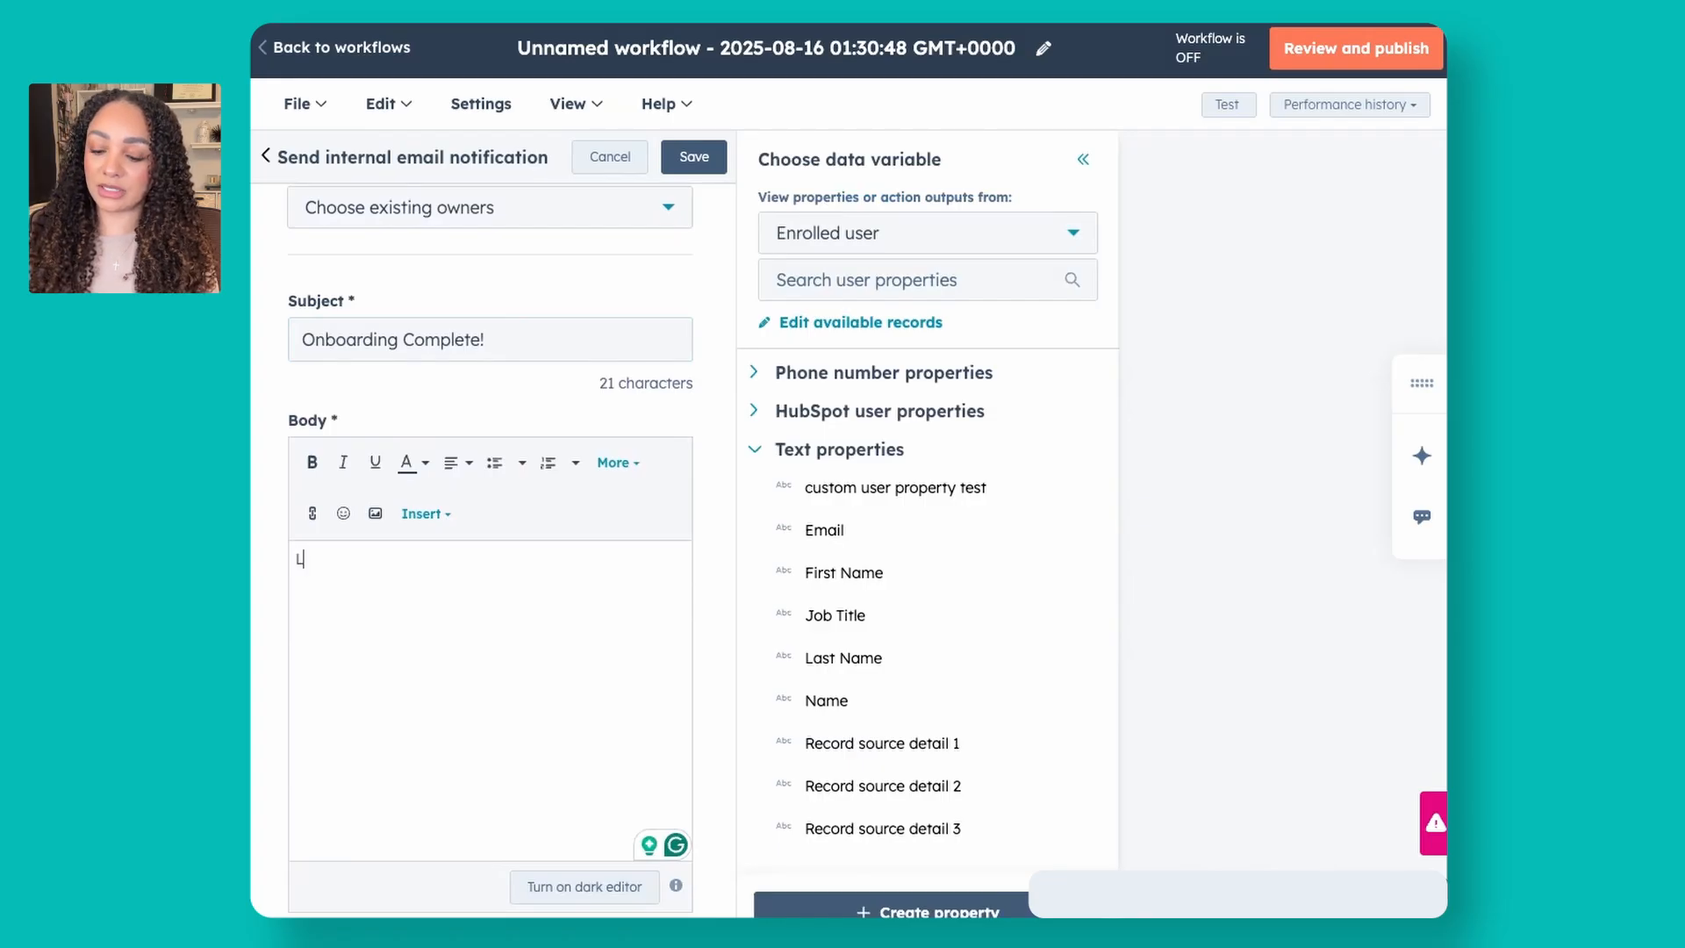
{"action": "type", "text": "inke additional"}
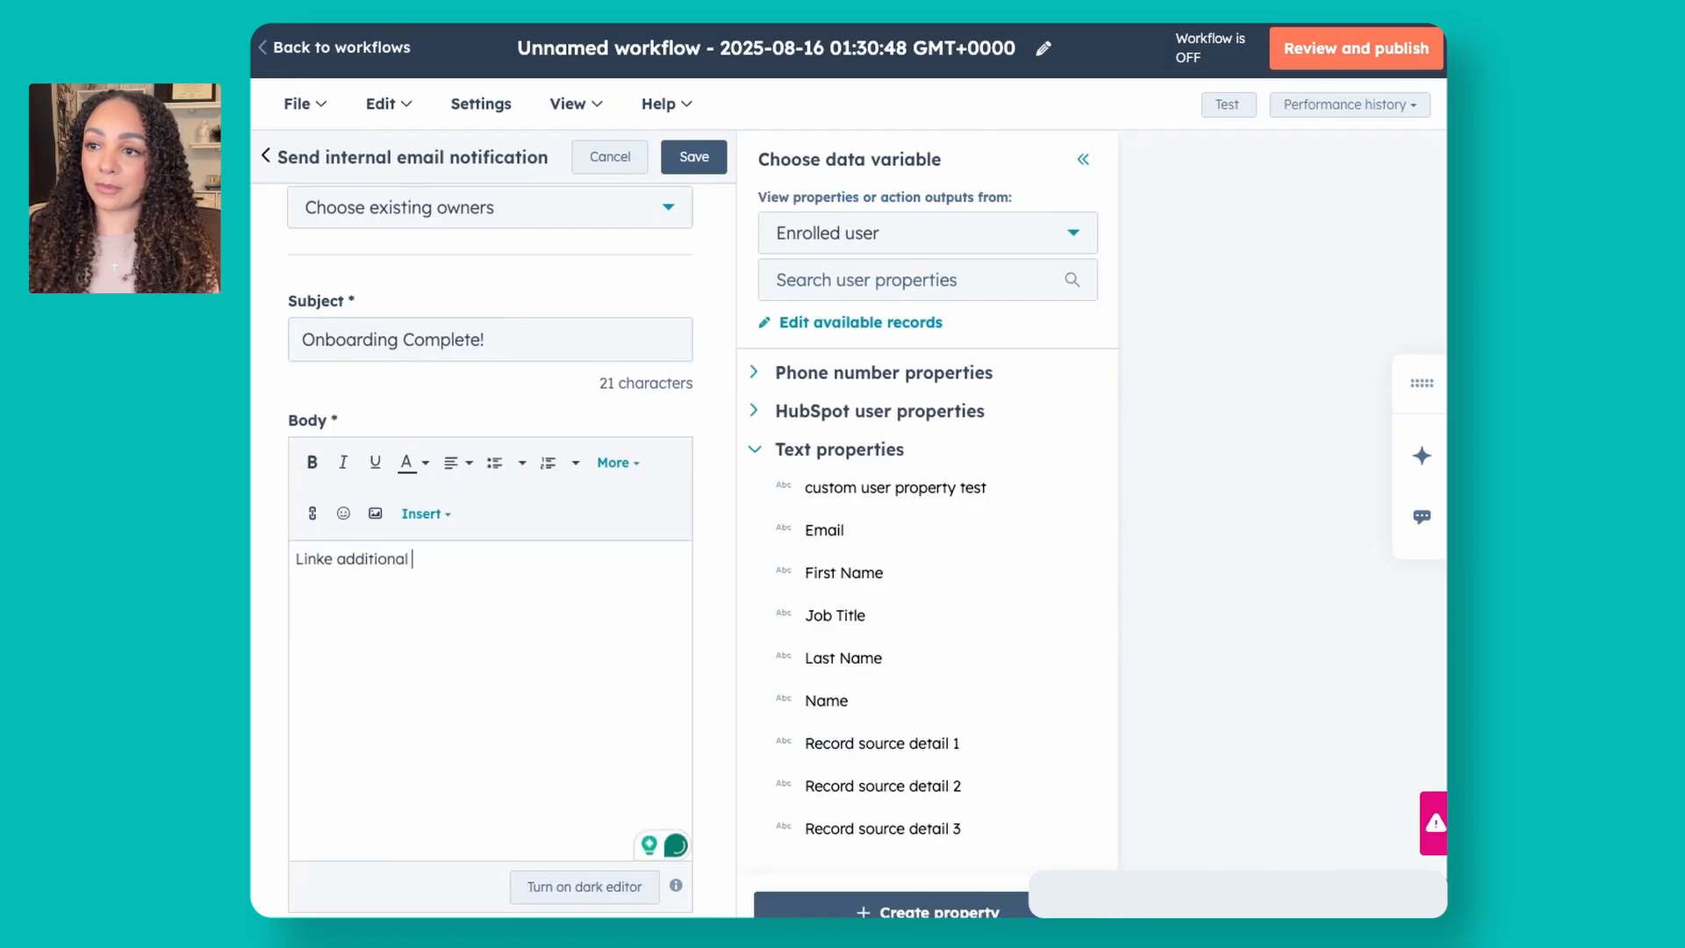
{"action": "left_click", "coordinate": [337, 559]}
{"action": "key", "text": "BackSpace"}
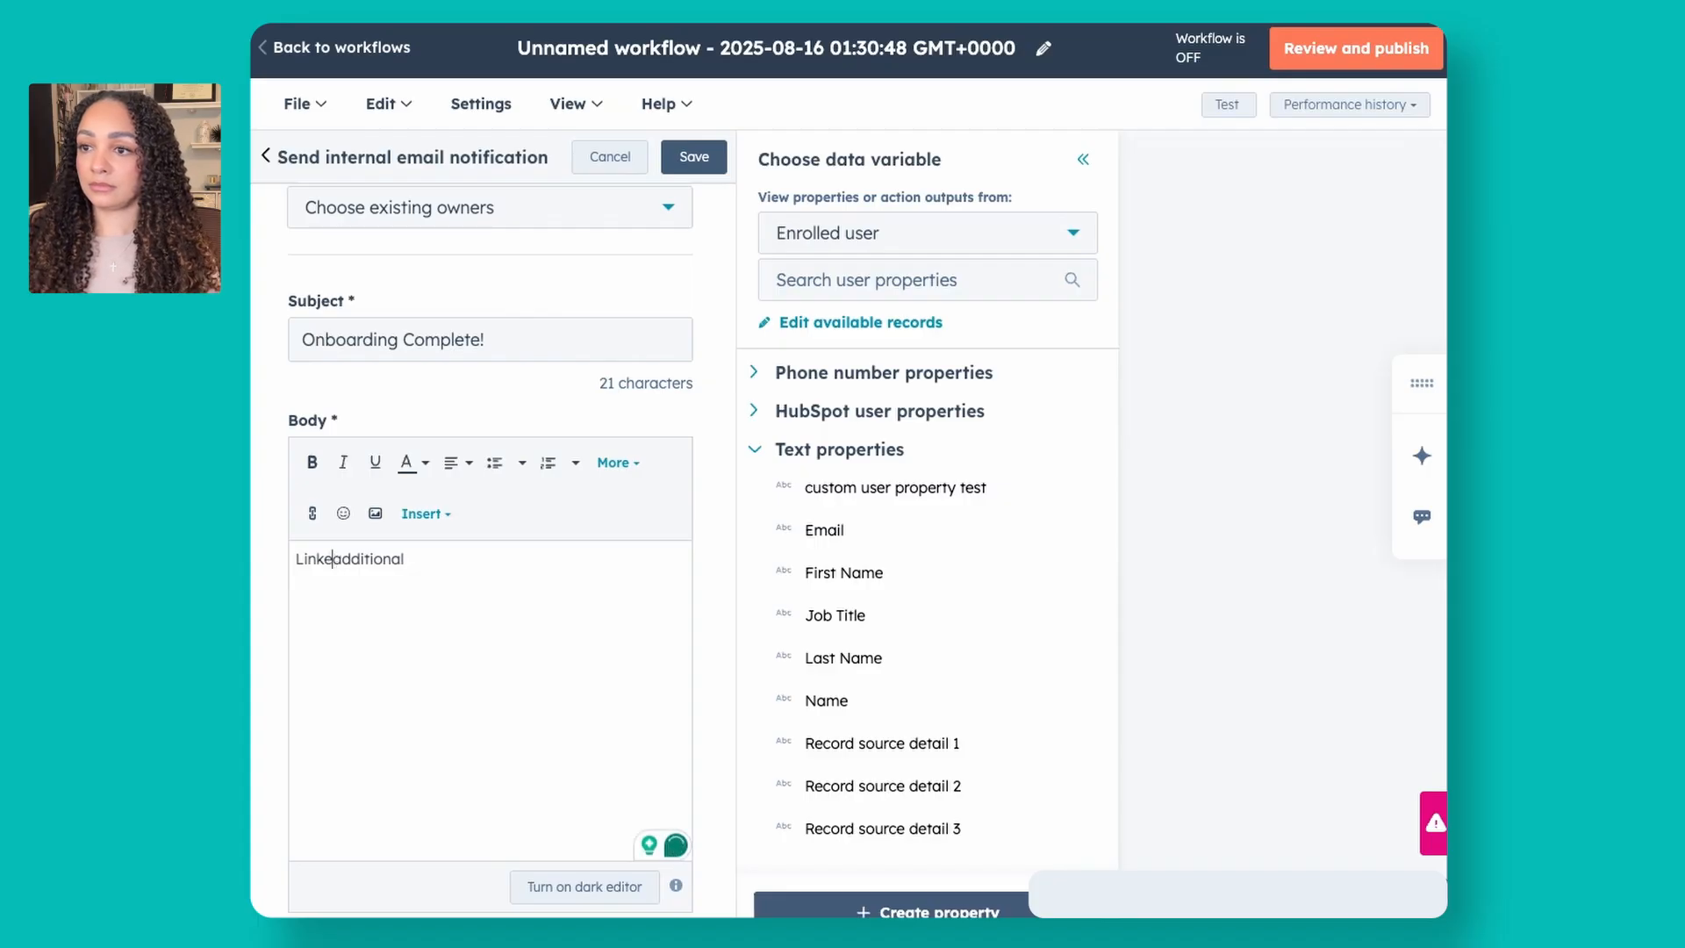
{"action": "key", "text": "BackSpace"}
{"action": "type", "text": "additional"}
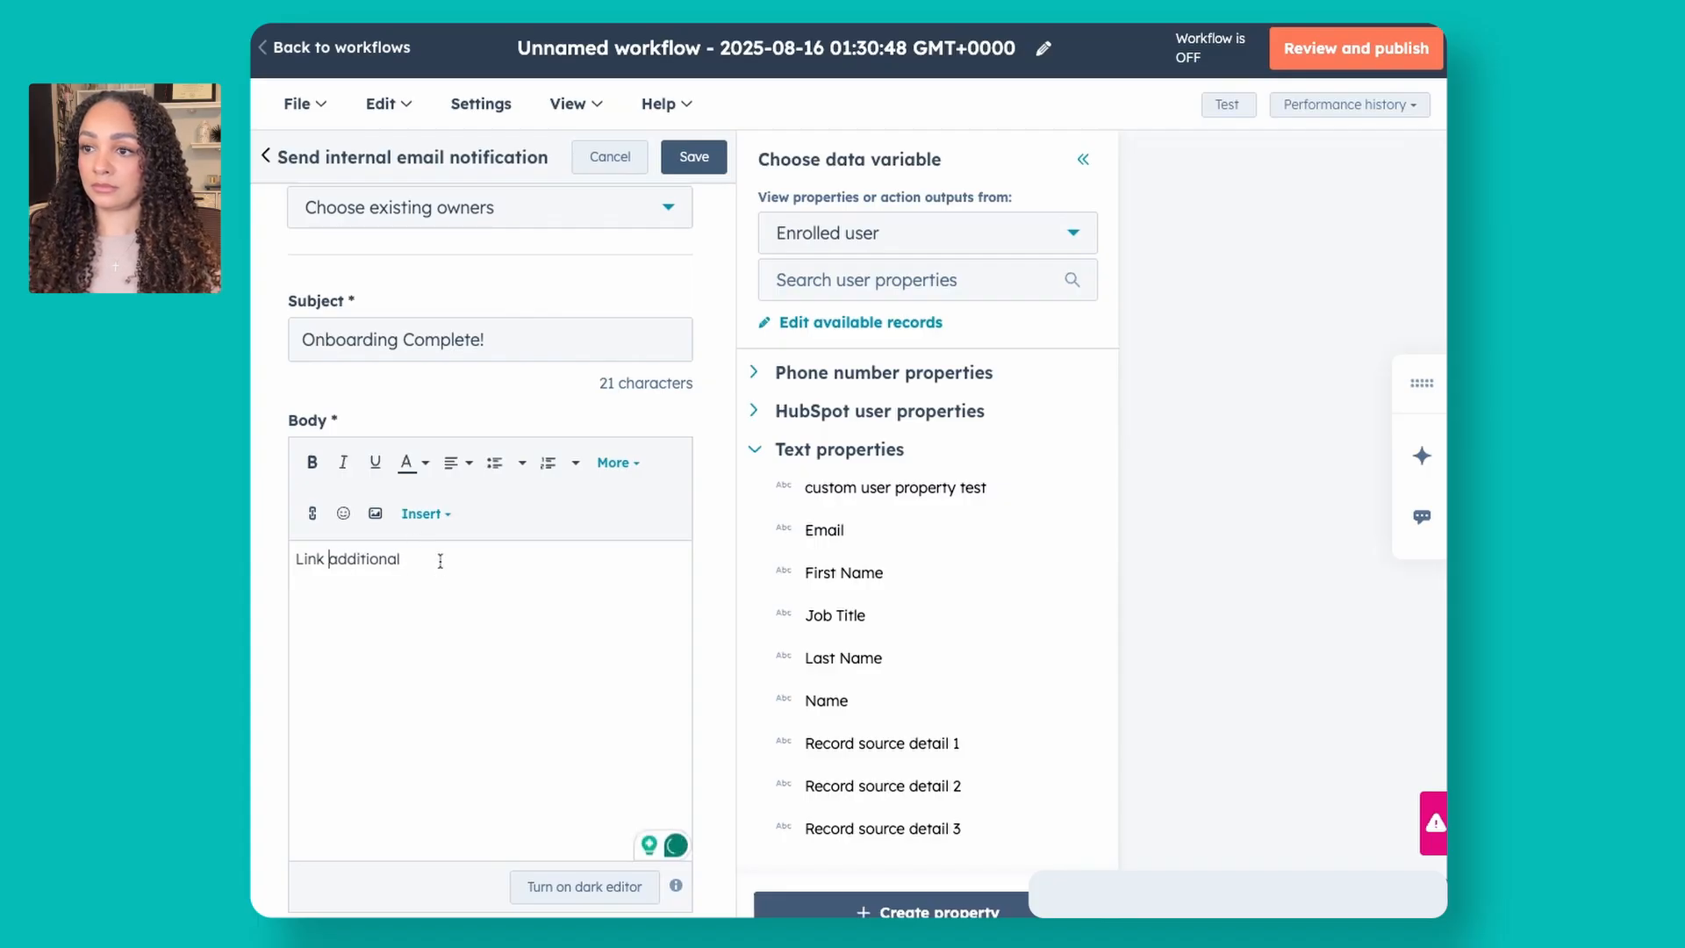
{"action": "type", "text": " resources"}
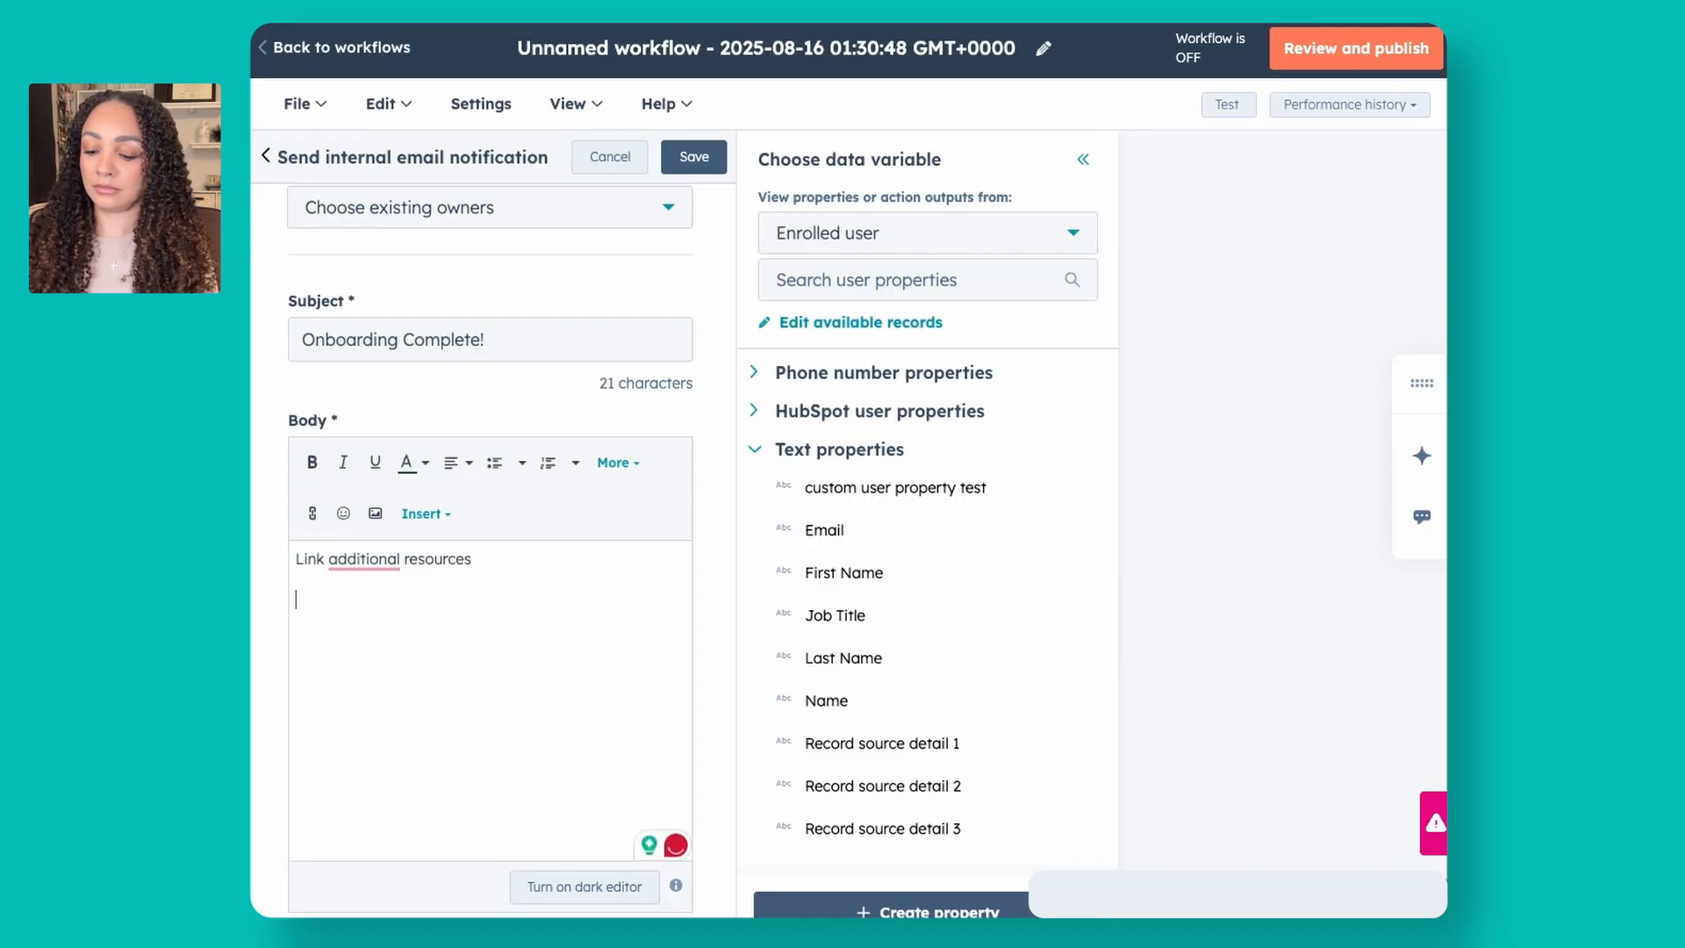
Step: Add the body line "Who to contact for Support" and correct the first line to "Link to additional resources"
{"action": "key", "text": "Return"}
{"action": "type", "text": "Who to contac"}
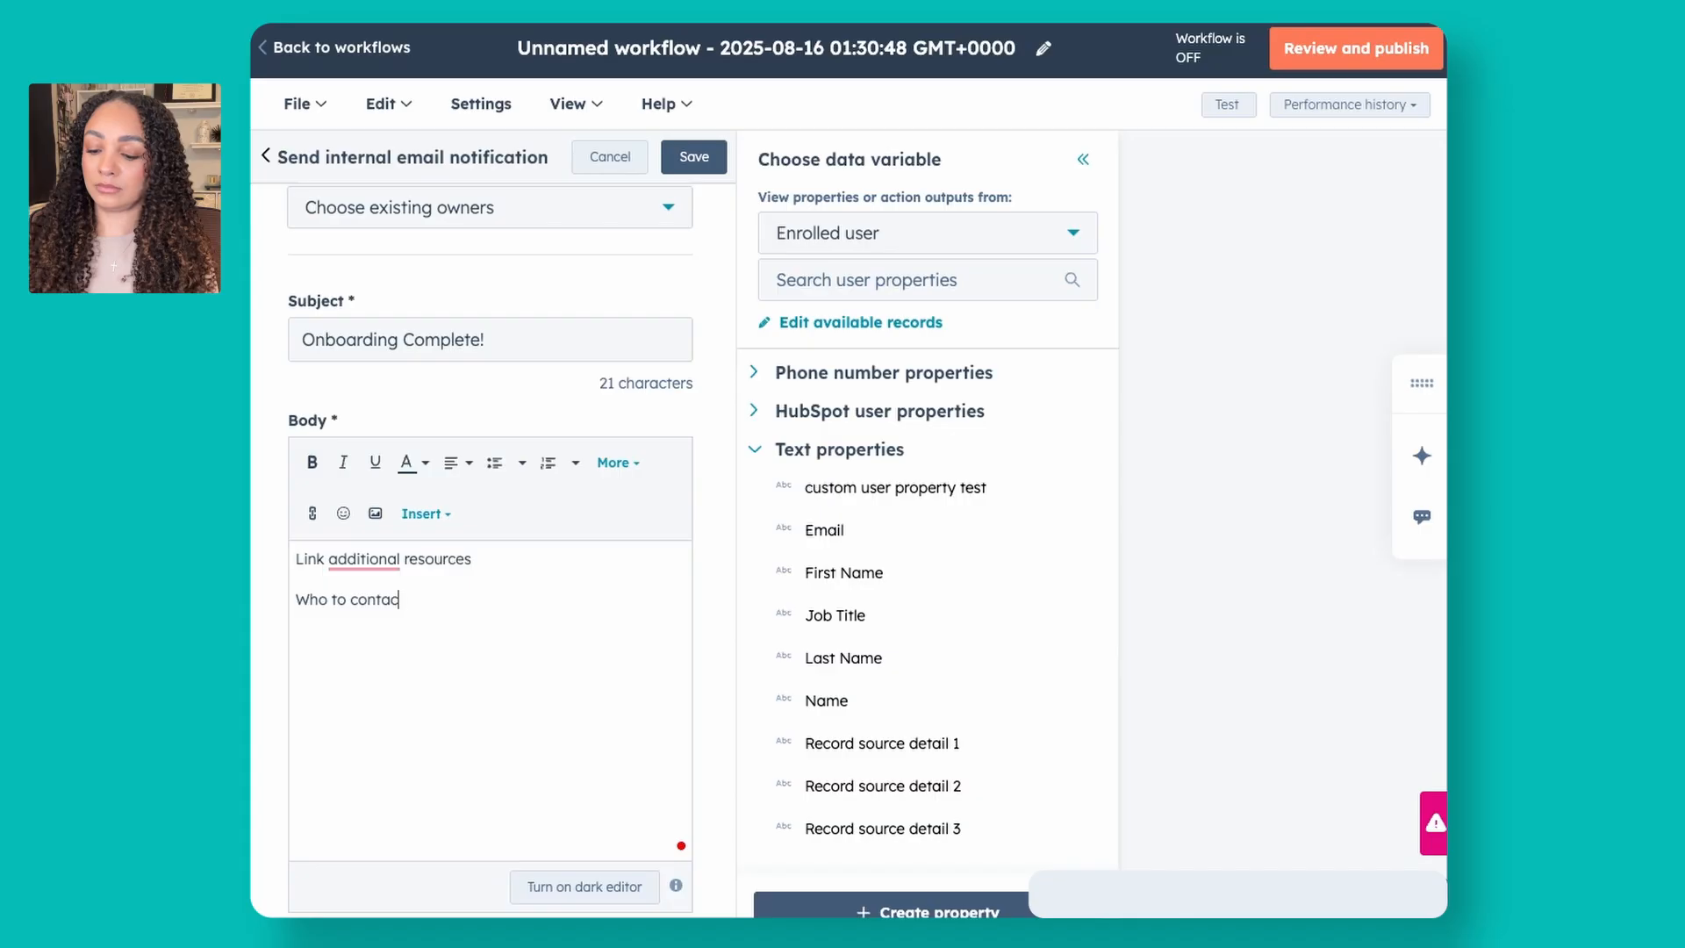
{"action": "type", "text": "t for Support"}
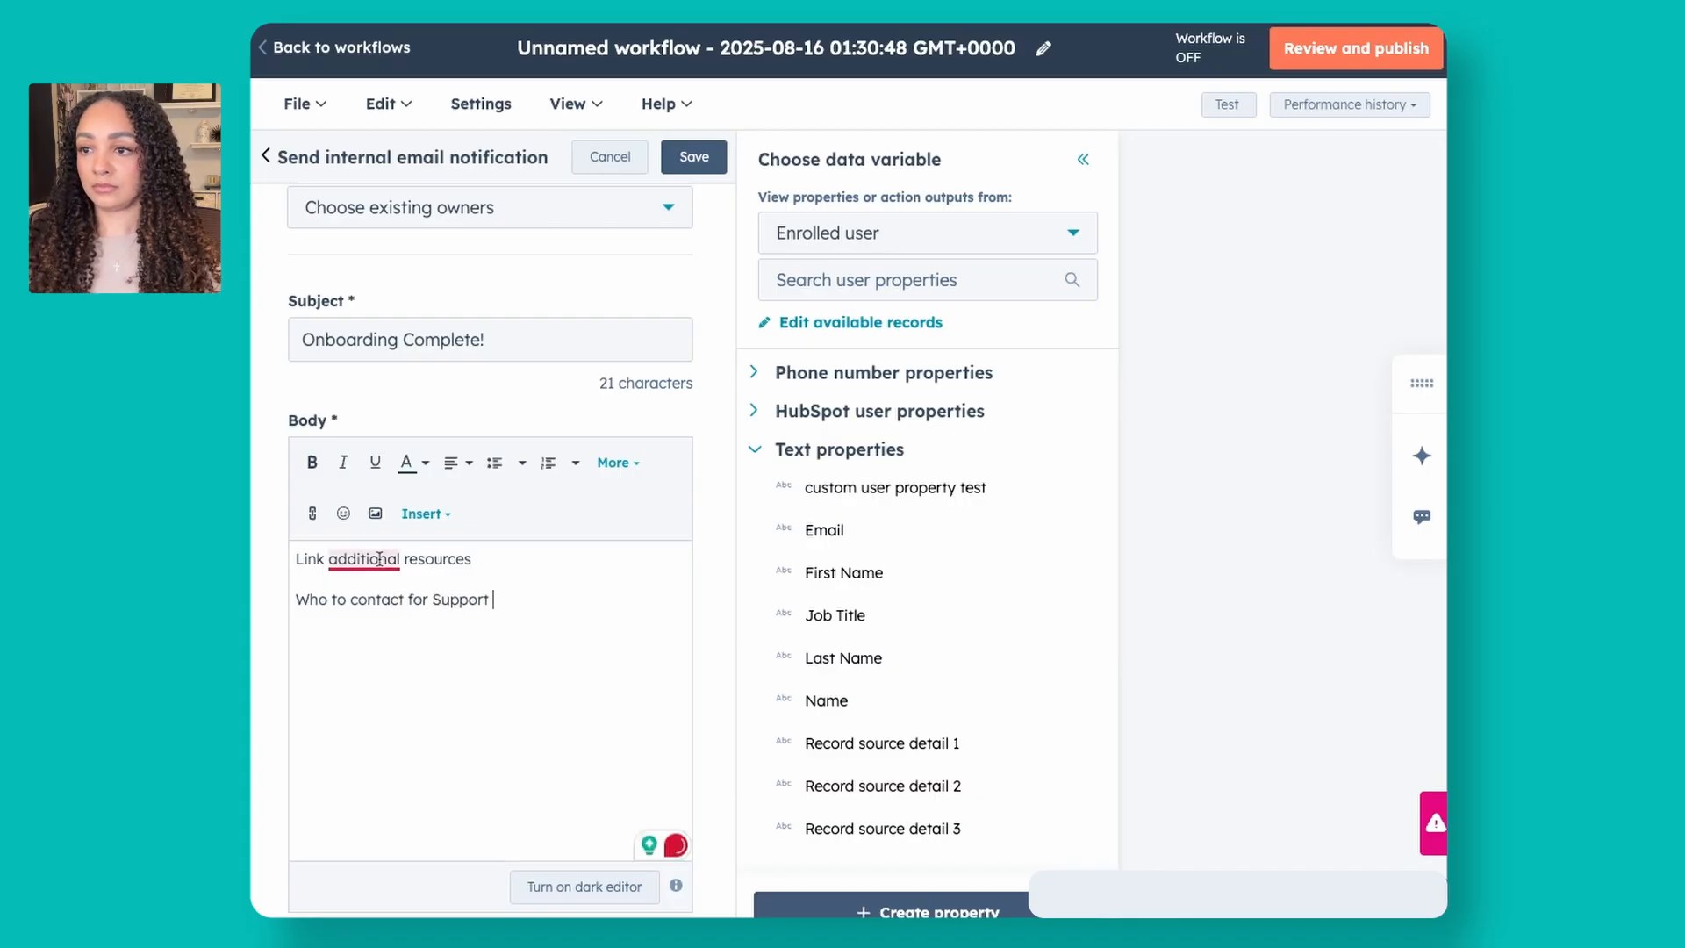
{"action": "mouse_move", "coordinate": [364, 559]}
{"action": "left_click", "coordinate": [386, 616]}
Step: Send the Onboarding Complete! notification to the existing owner "Owner" and save the action
{"action": "scroll", "coordinate": [630, 423], "scroll_direction": "up", "scroll_amount": 3}
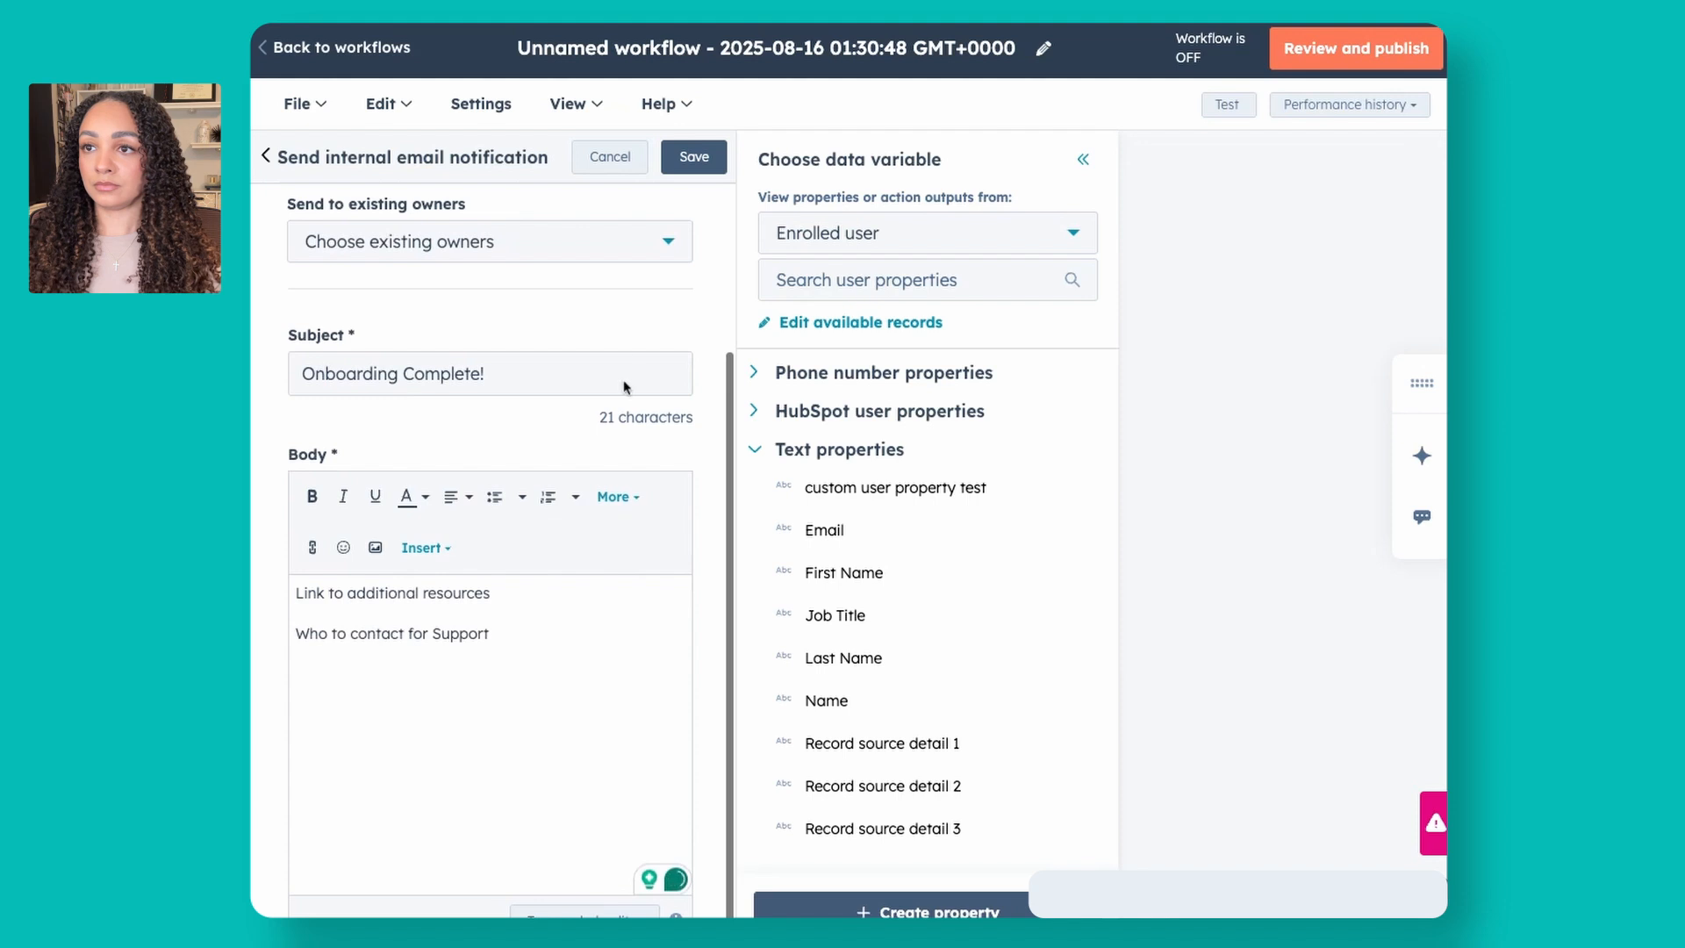
{"action": "left_click", "coordinate": [582, 470]}
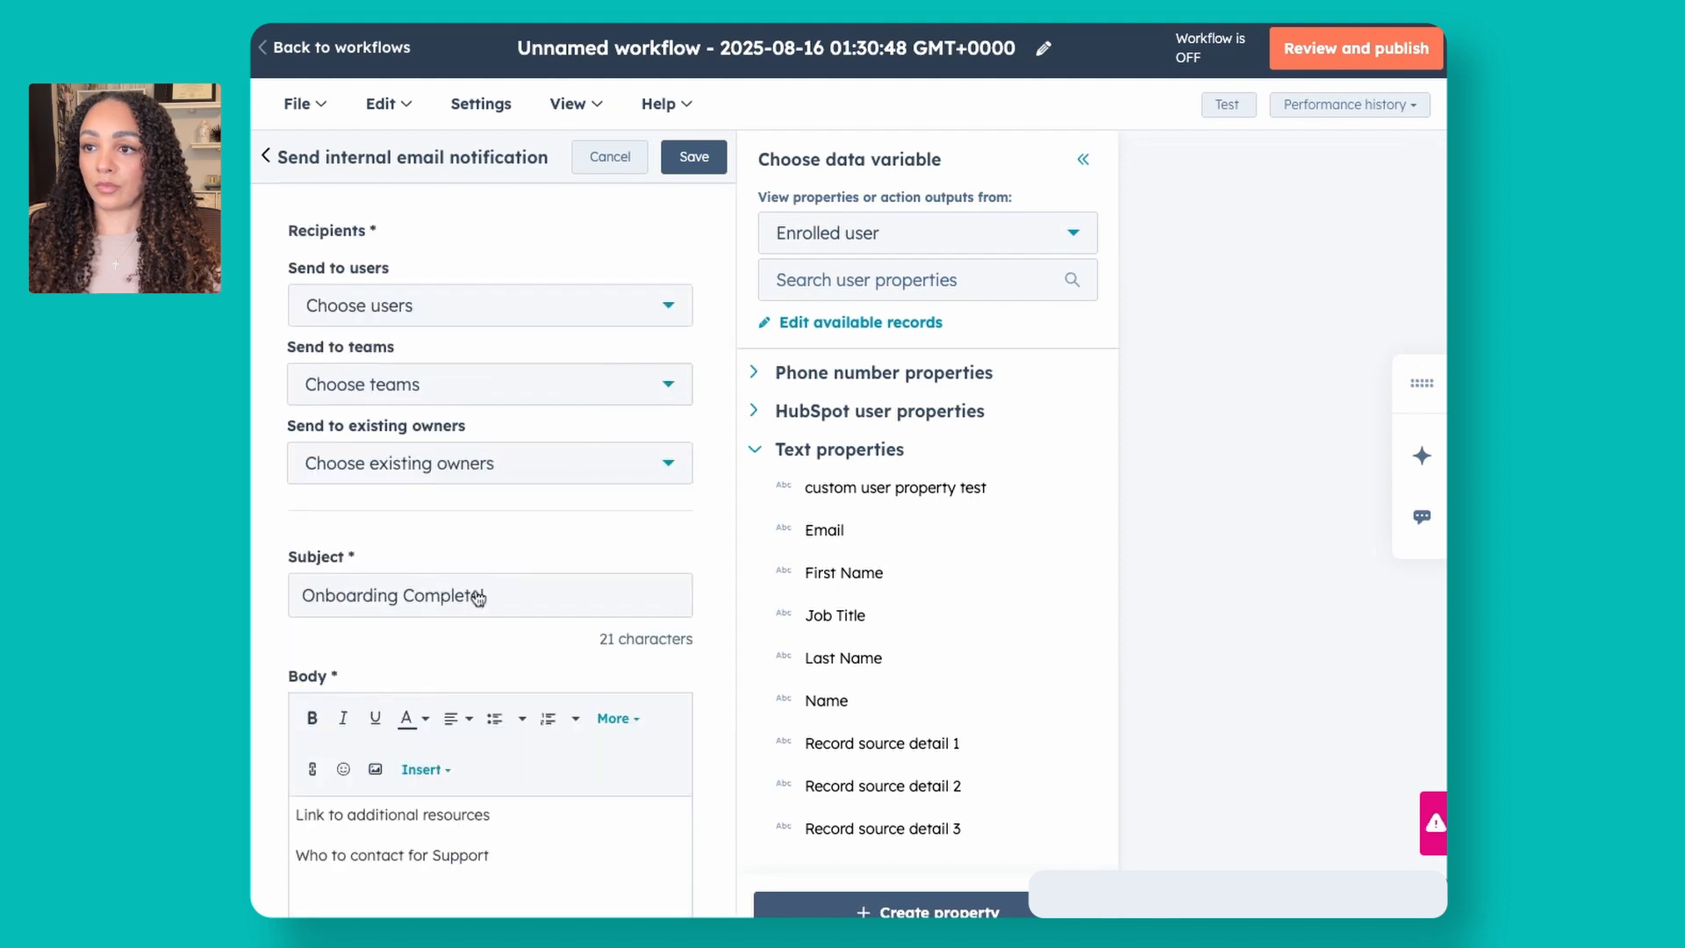
{"action": "left_click", "coordinate": [425, 530]}
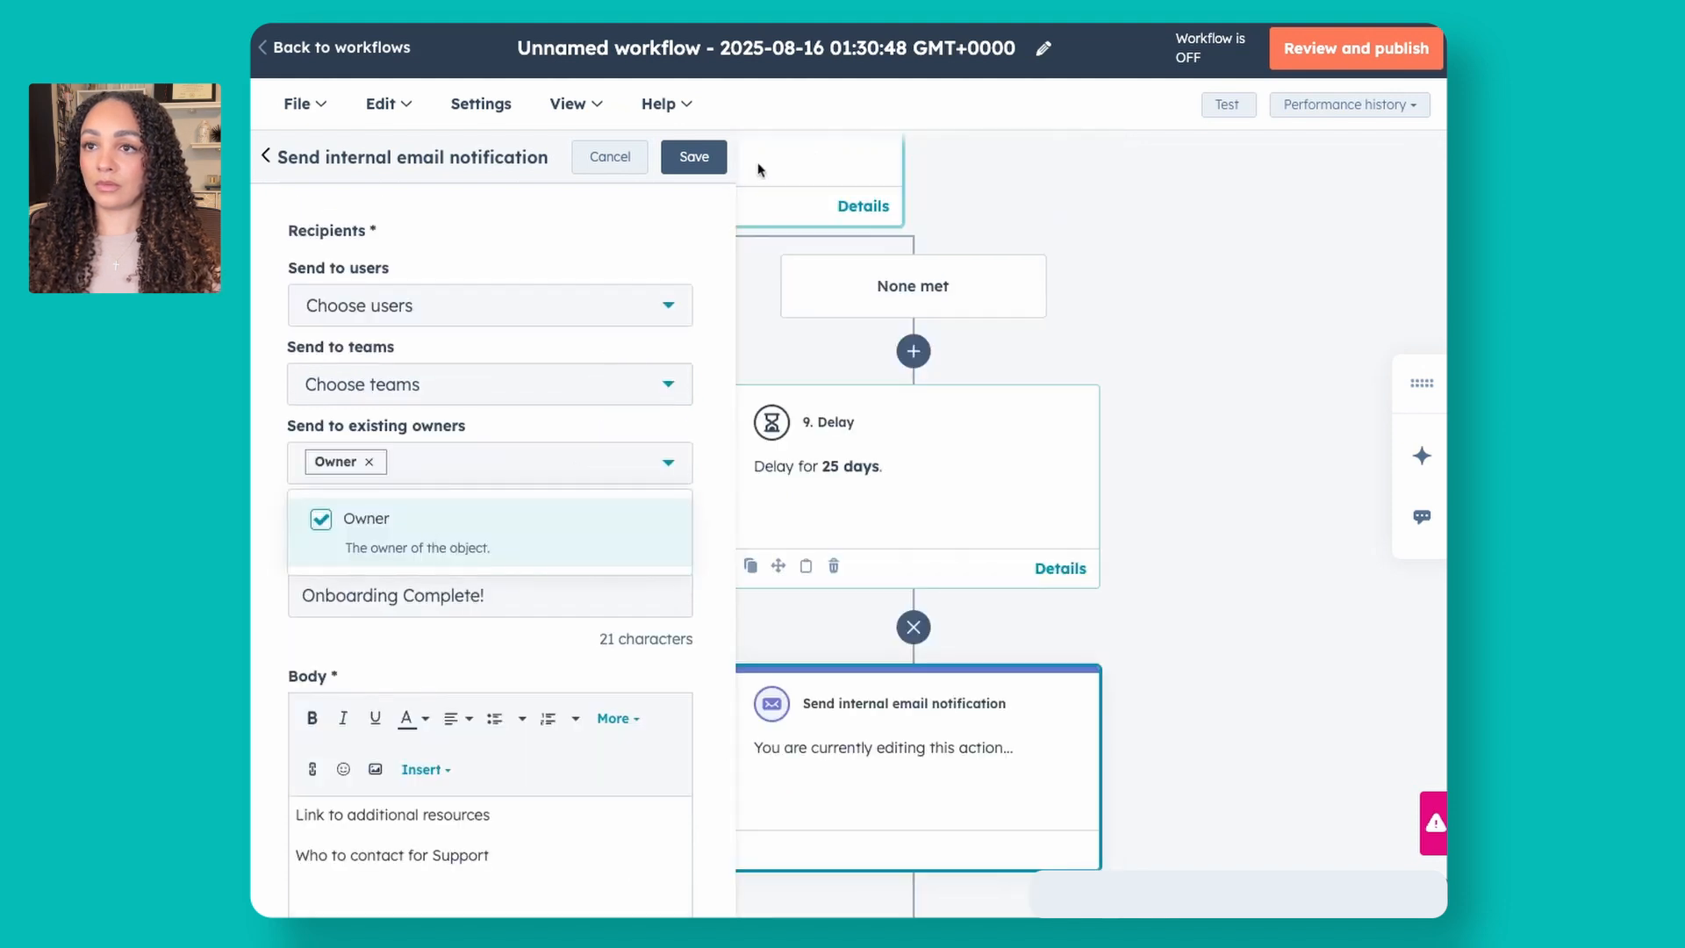
{"action": "left_click", "coordinate": [694, 158]}
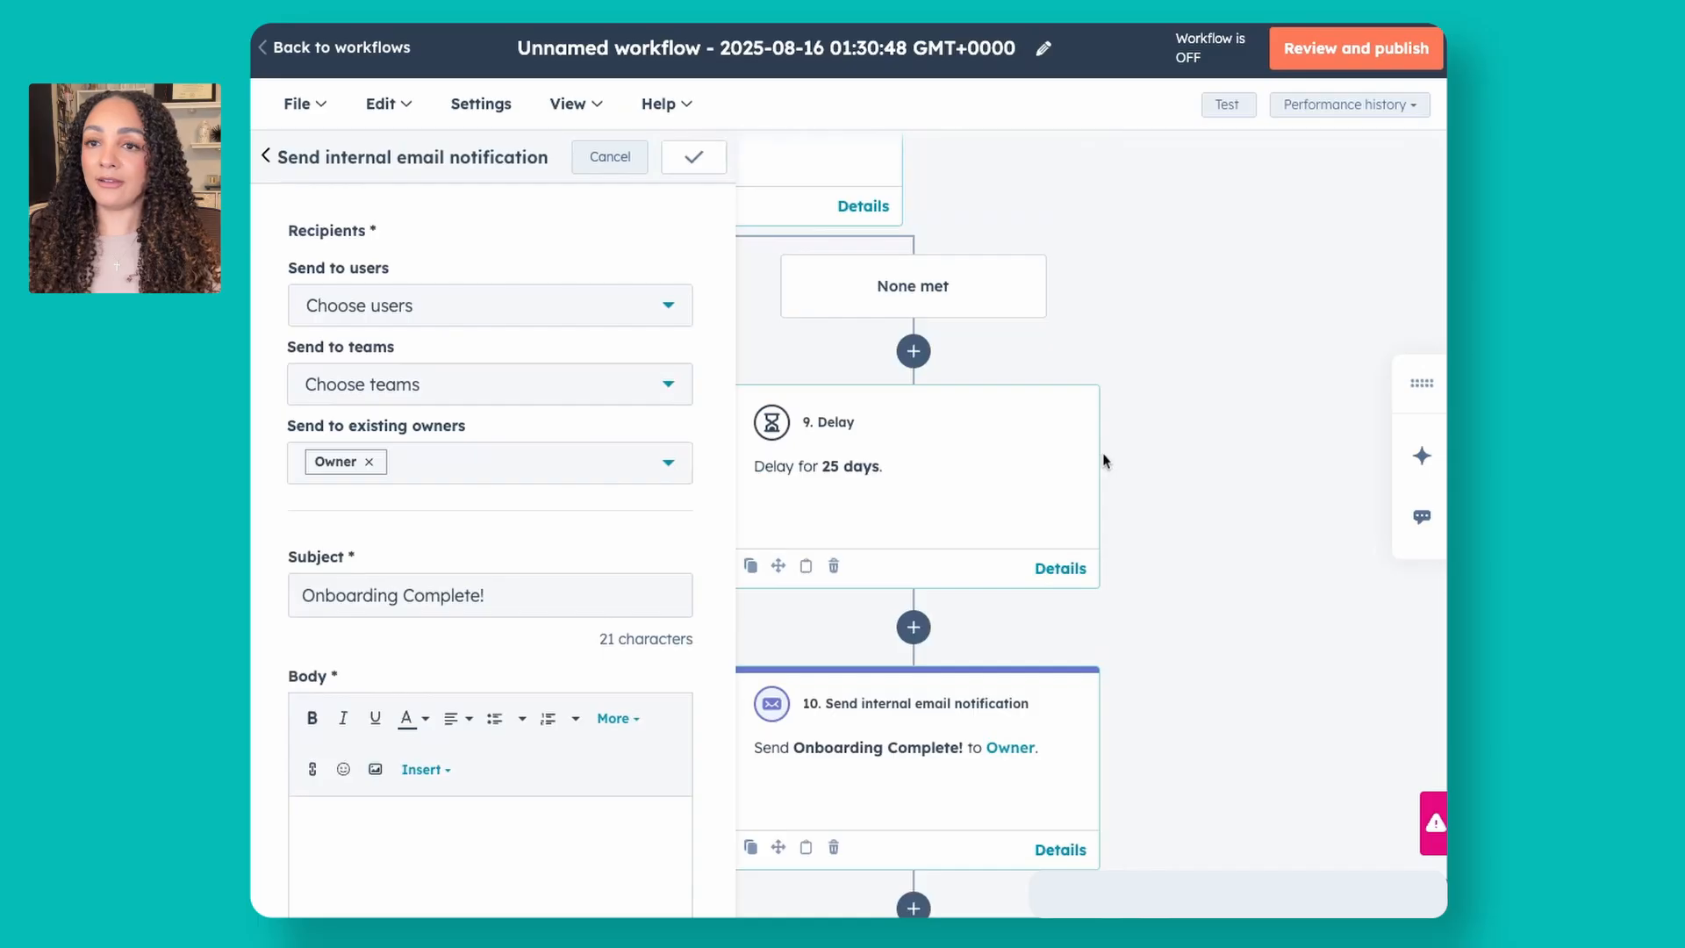